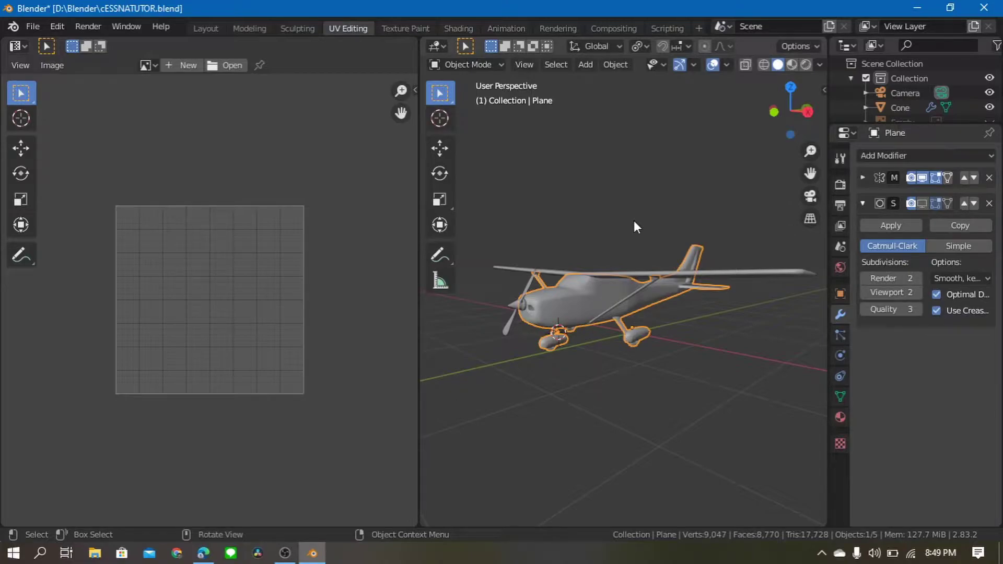
Orbit around the Cessna, enter Edit Mode, and zoom in on the fuselage and tail
scroll(606, 321, up, 2)
scroll(606, 322, up, 3)
scroll(606, 321, down, 3)
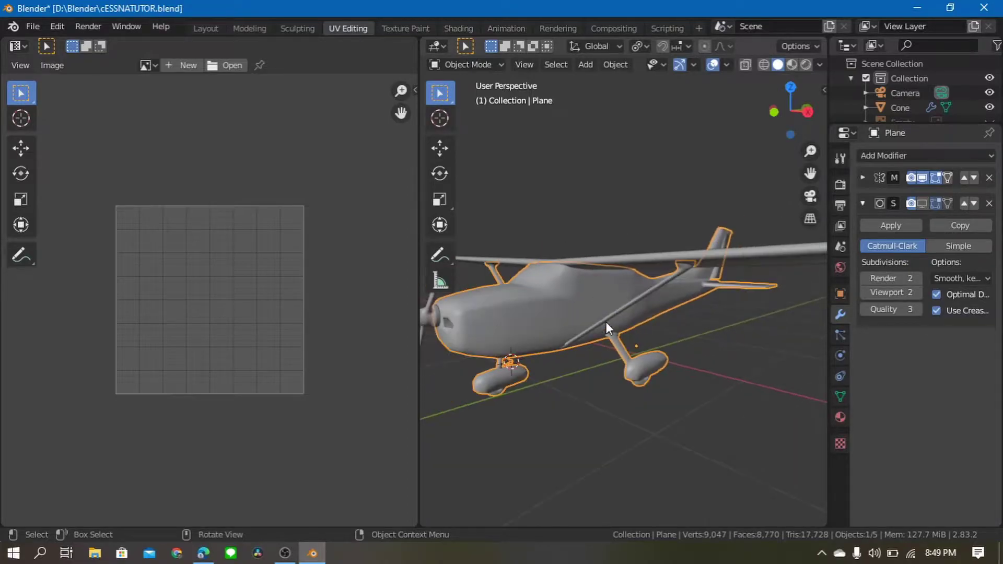
scroll(606, 322, down, 1)
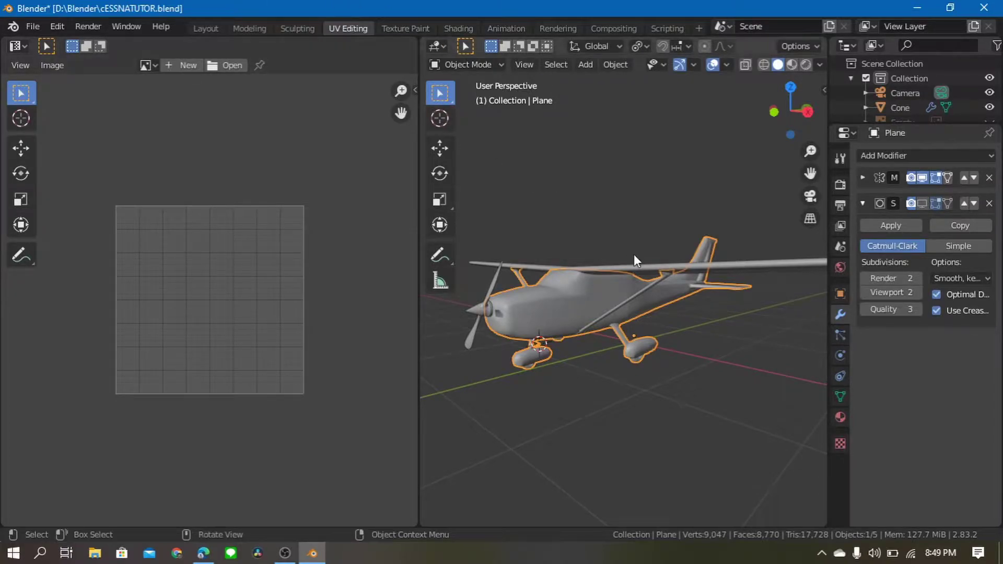
mouse_move(634, 255)
middle_down()
mouse_move(594, 265)
mouse_move(585, 280)
mouse_move(616, 295)
mouse_move(683, 286)
mouse_move(679, 299)
mouse_move(608, 298)
mouse_move(617, 295)
mouse_move(597, 284)
mouse_move(470, 358)
mouse_move(689, 356)
mouse_move(649, 346)
mouse_move(587, 290)
mouse_move(641, 346)
mouse_move(700, 376)
mouse_move(636, 374)
mouse_move(645, 327)
mouse_move(716, 299)
mouse_move(712, 322)
mouse_move(770, 347)
mouse_move(805, 348)
mouse_move(700, 319)
mouse_move(603, 329)
middle_up()
key(Tab)
scroll(642, 297, up, 3)
scroll(717, 299, up, 4)
Switch to Right Orthographic view centred on the tail, with X-ray turned on
key(grave)
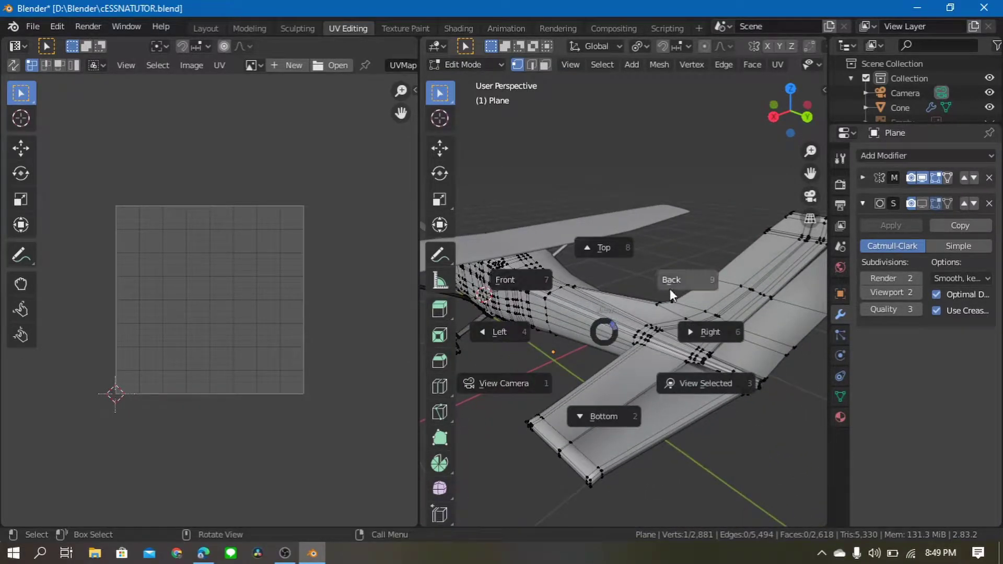
click(691, 307)
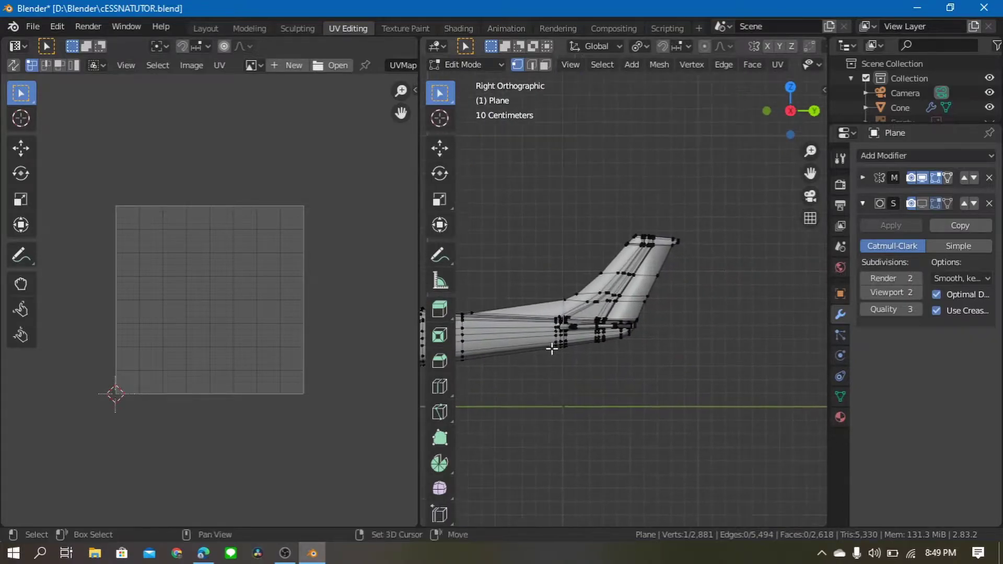
shift+middle_drag(551, 349, 621, 348)
scroll(621, 347, up, 2)
key(alt+z)
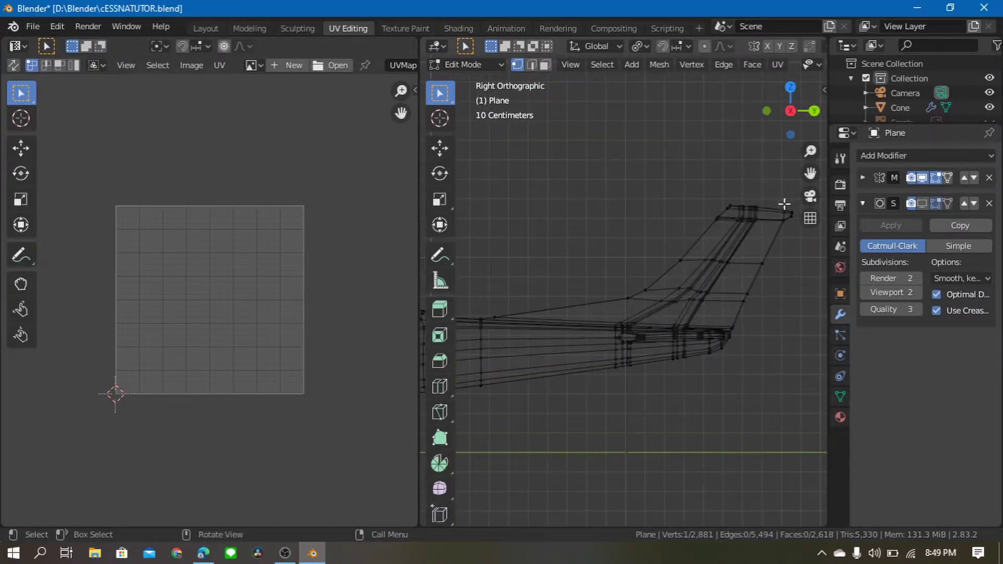
scroll(771, 212, down, 1)
scroll(749, 219, down, 1)
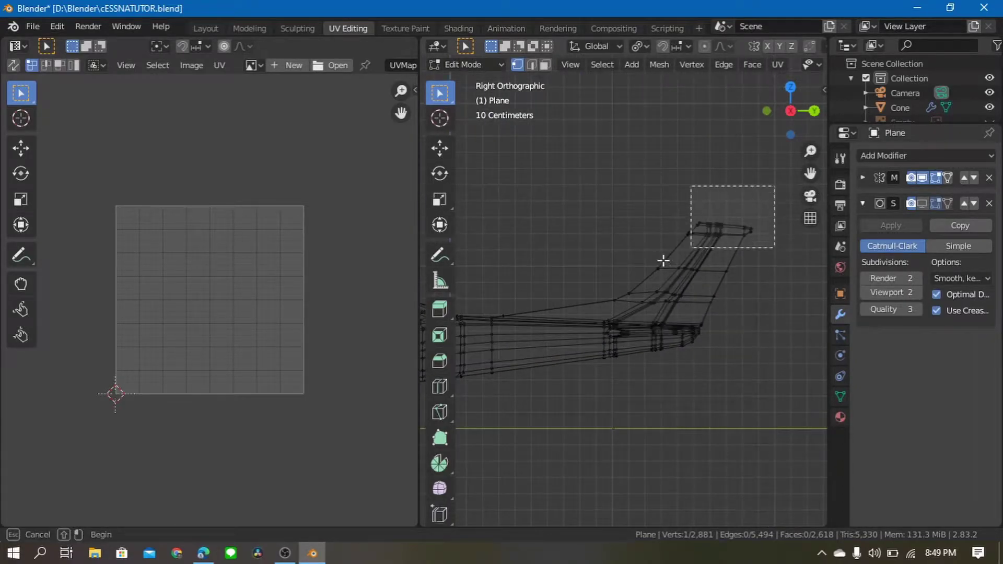
Switch to face select and box-select the tail fin's upper and lower faces
drag(771, 186, 570, 313)
scroll(672, 321, up, 1)
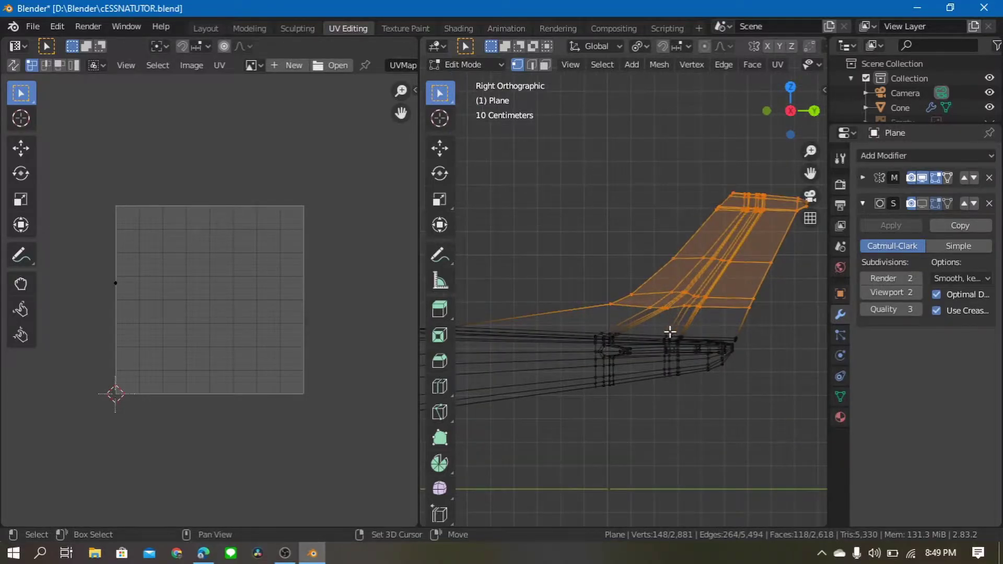
shift+middle_drag(571, 309, 600, 305)
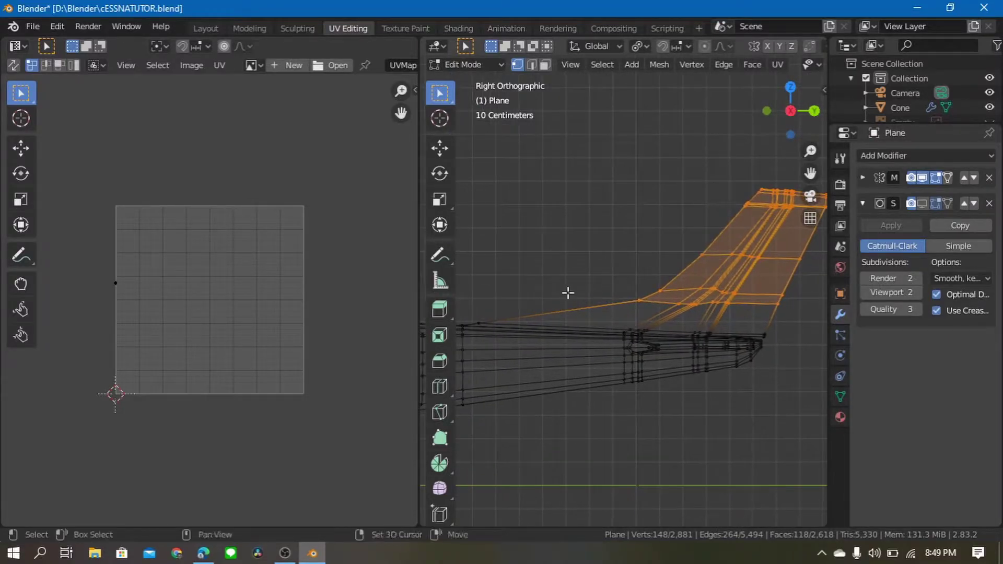
click(545, 64)
mouse_move(809, 273)
mouse_down()
mouse_move(521, 319)
mouse_move(528, 323)
mouse_up()
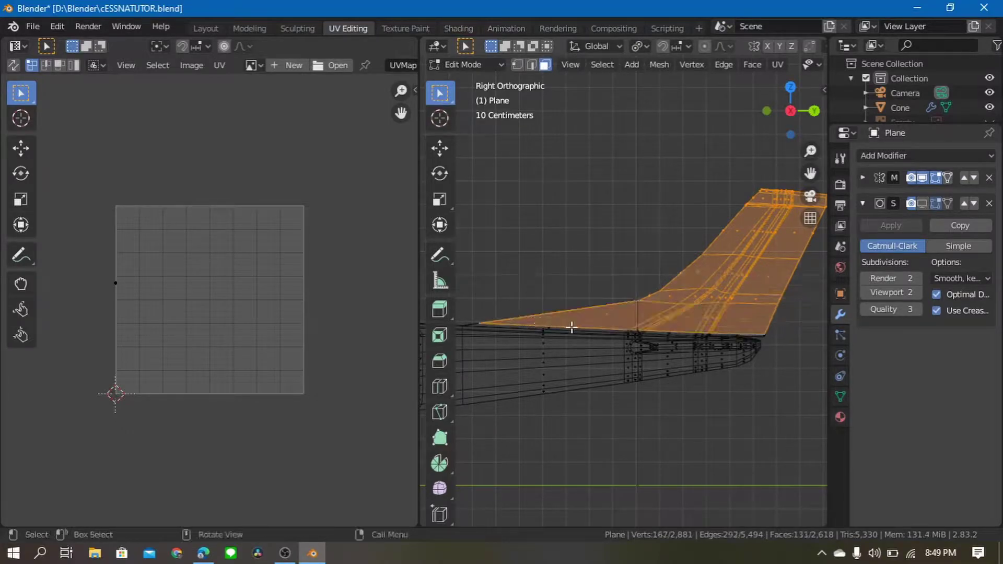
scroll(697, 356, up, 1)
scroll(739, 340, up, 1)
scroll(747, 345, up, 2)
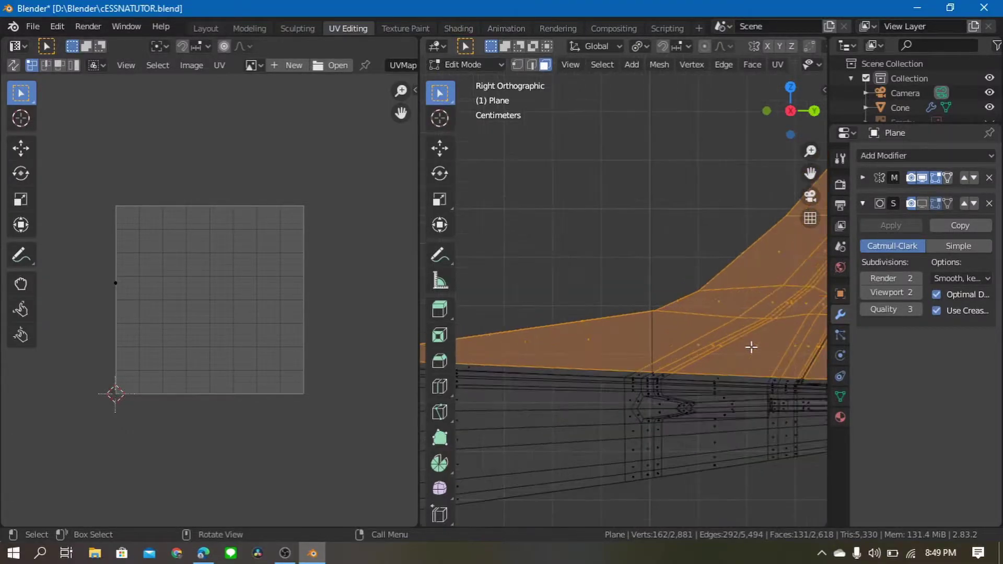
shift+middle_drag(748, 349, 684, 316)
mouse_move(803, 325)
mouse_down()
mouse_move(595, 333)
mouse_move(581, 348)
mouse_up()
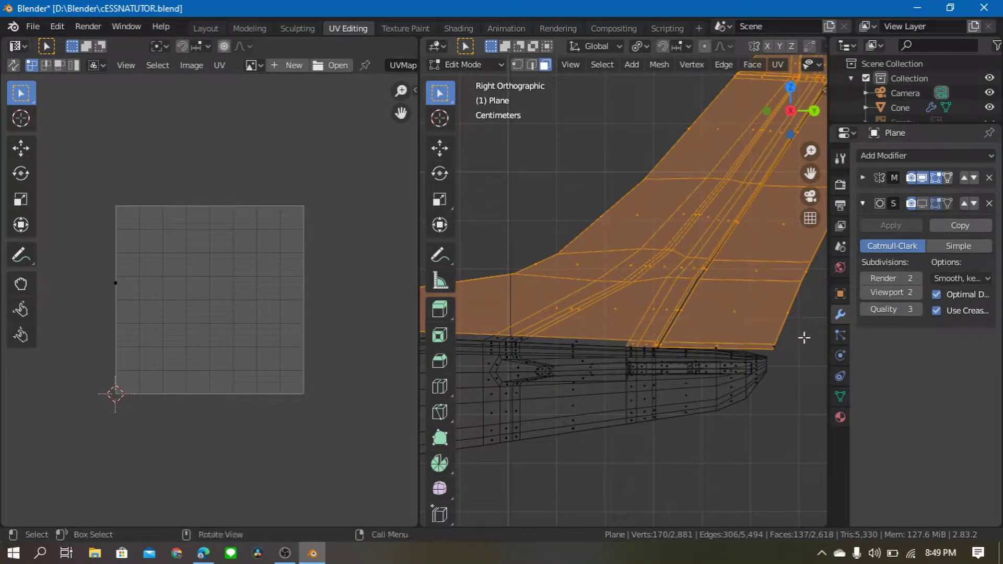
Add a missed fin face and the faces along the fin's base to the selection
drag(758, 355, 757, 351)
scroll(731, 342, up, 1)
scroll(764, 364, up, 1)
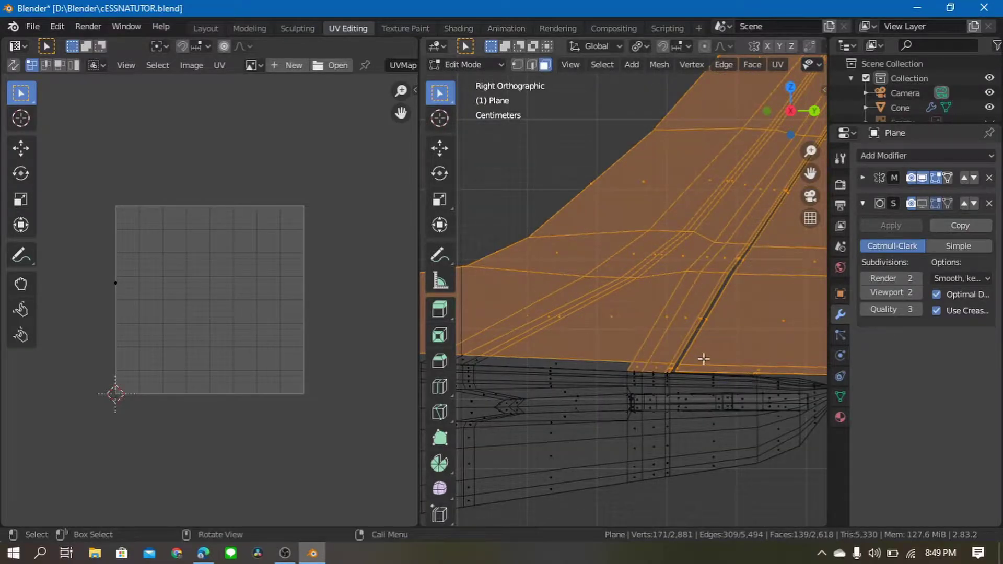
shift+middle_drag(661, 350, 747, 351)
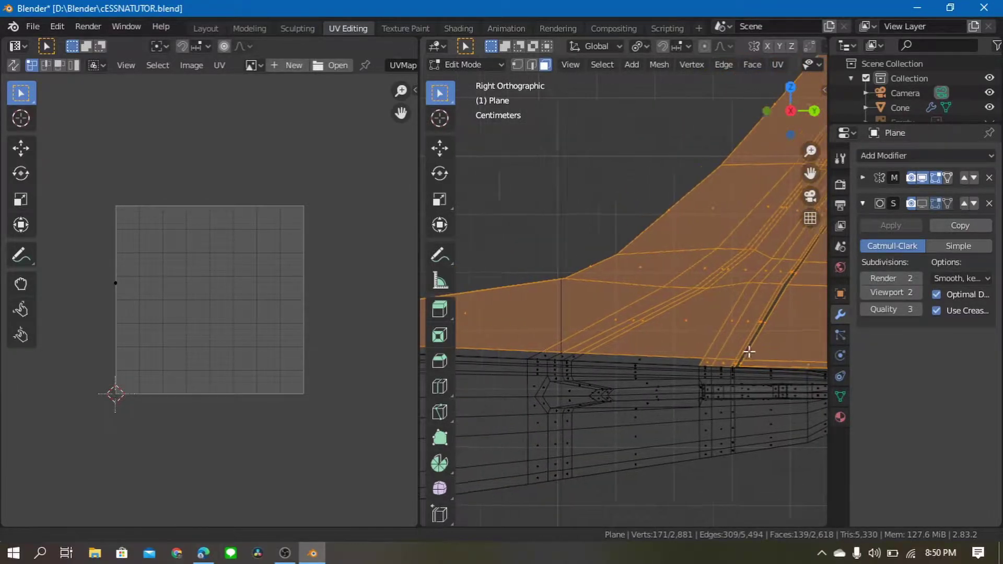
key(b)
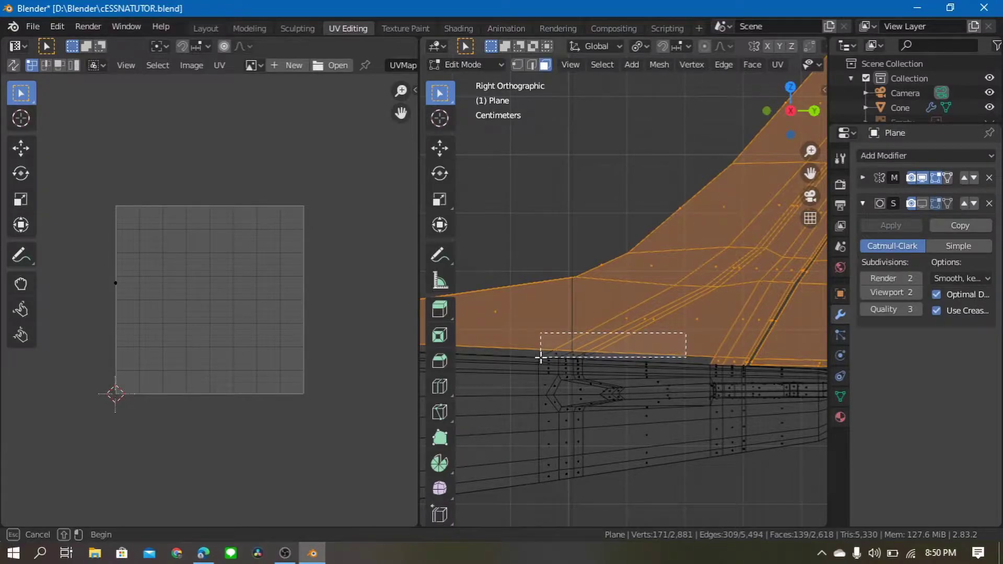
drag(540, 357, 540, 358)
key(b)
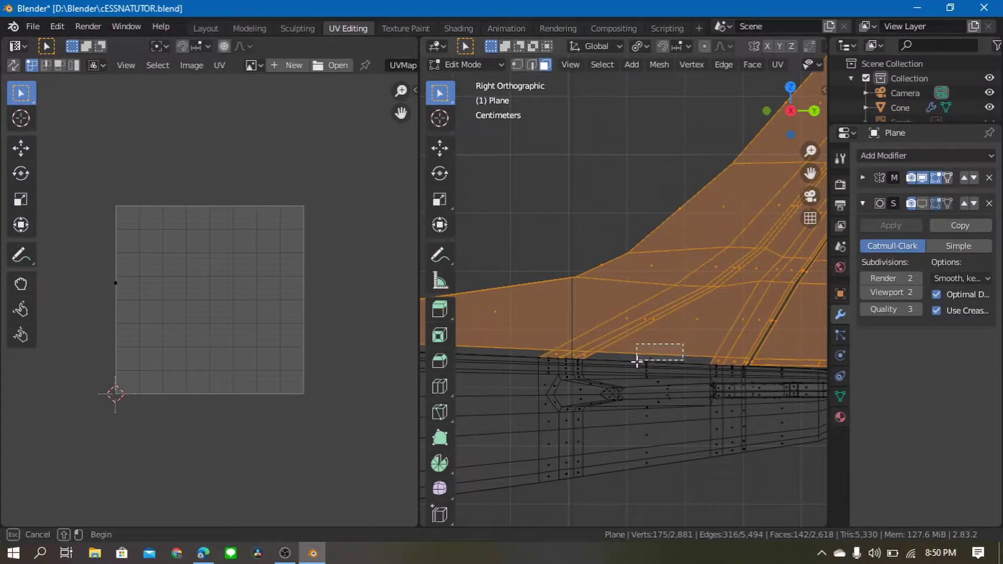
drag(637, 360, 637, 359)
scroll(593, 343, up, 3)
Add the thin base face and the fin's leading-tip face to the selection
key(f)
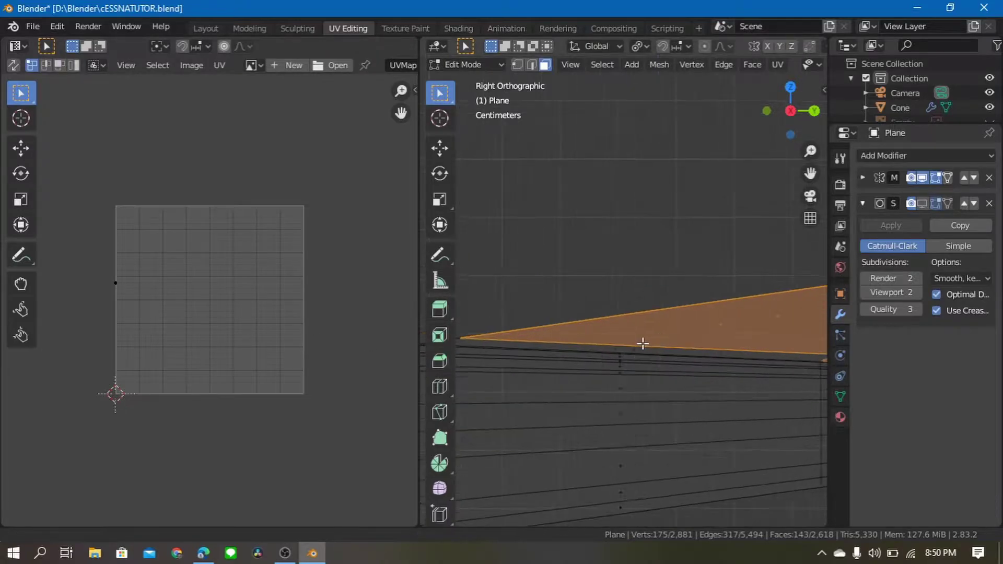
key(b)
drag(576, 339, 555, 358)
shift+middle_drag(557, 352, 644, 365)
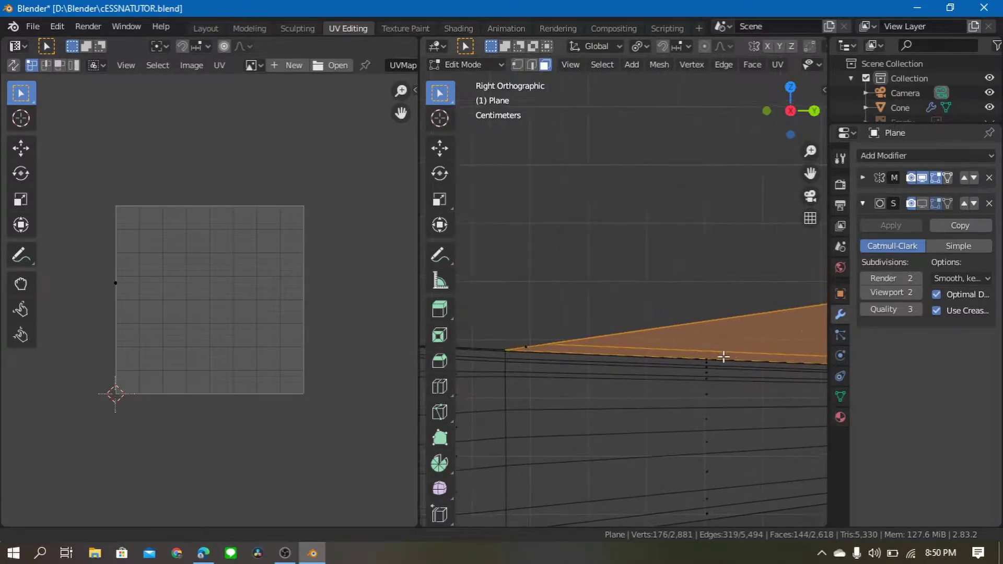
shift+middle_drag(723, 356, 777, 350)
key(b)
drag(581, 341, 559, 359)
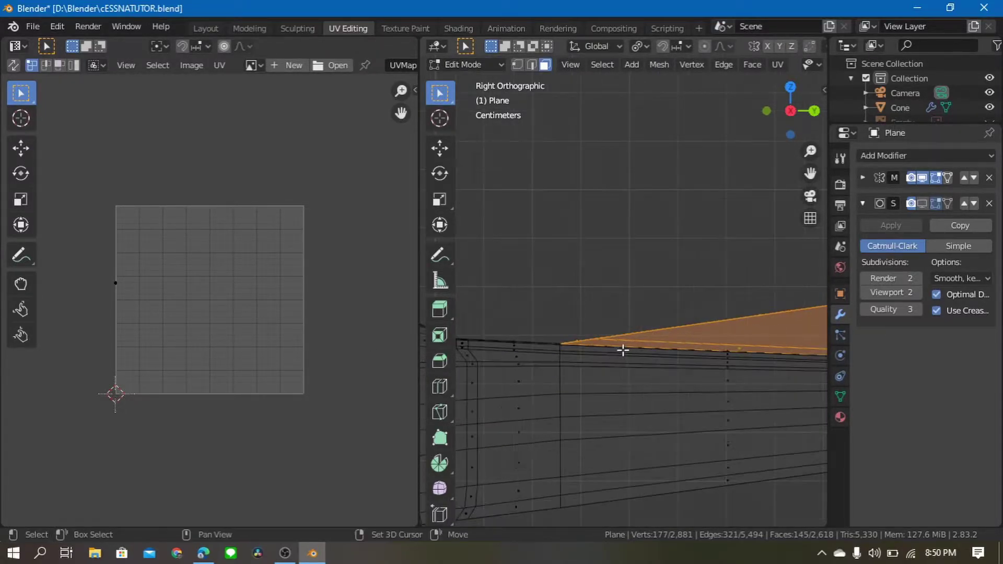
scroll(623, 350, down, 2)
scroll(658, 347, down, 4)
scroll(696, 347, down, 3)
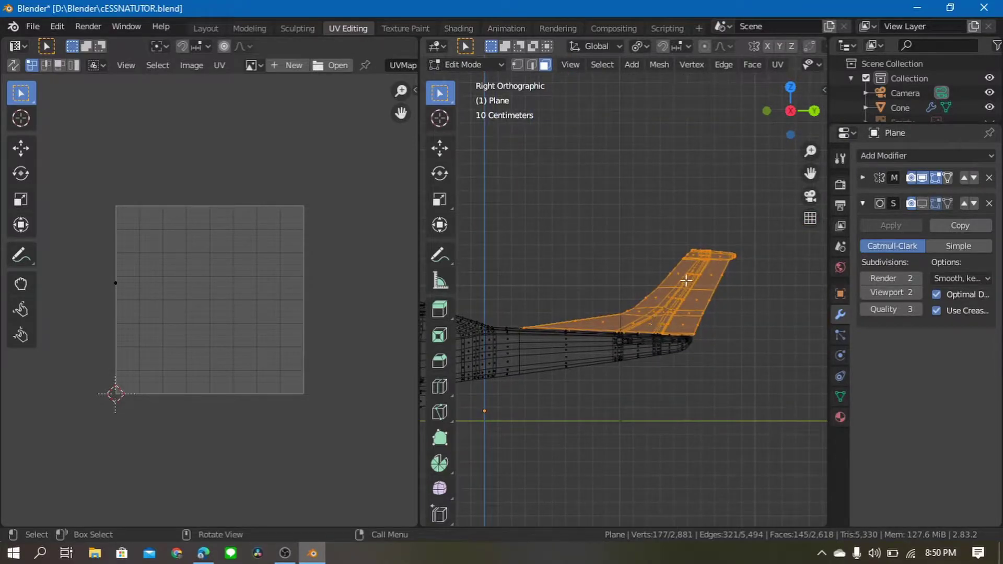
Unwrap the tail fin with Project From View from the side
key(u)
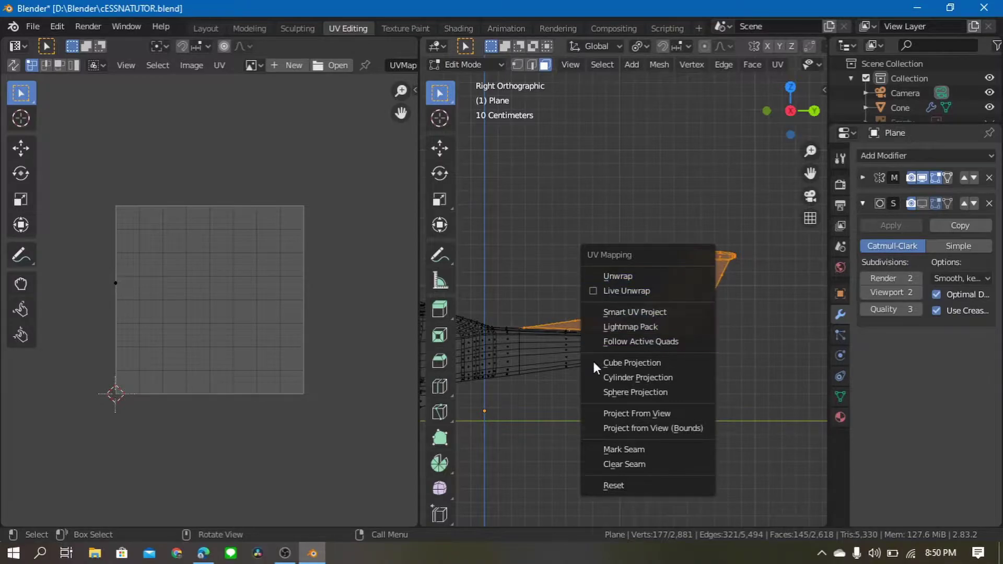
click(618, 408)
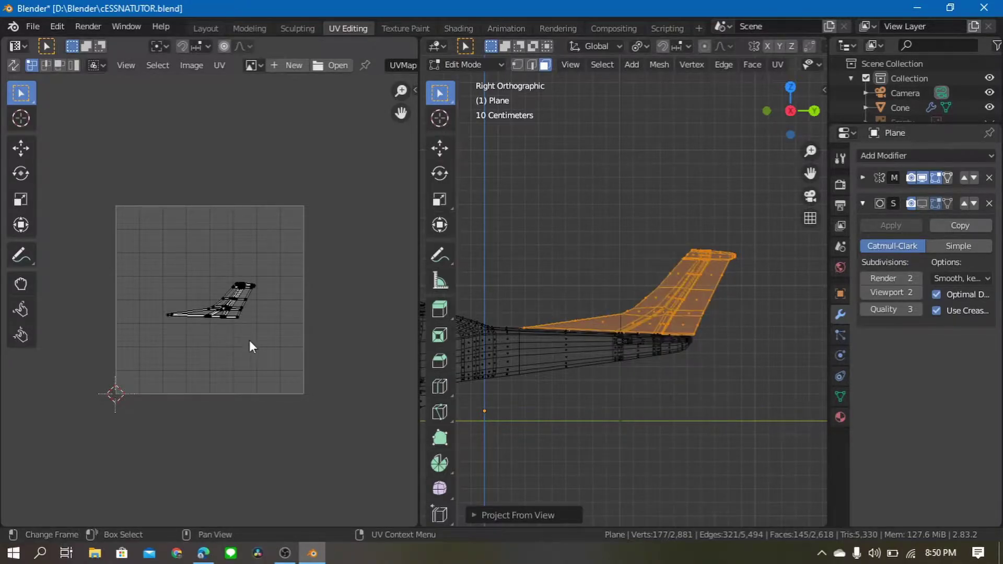
scroll(255, 335, up, 3)
scroll(272, 321, down, 3)
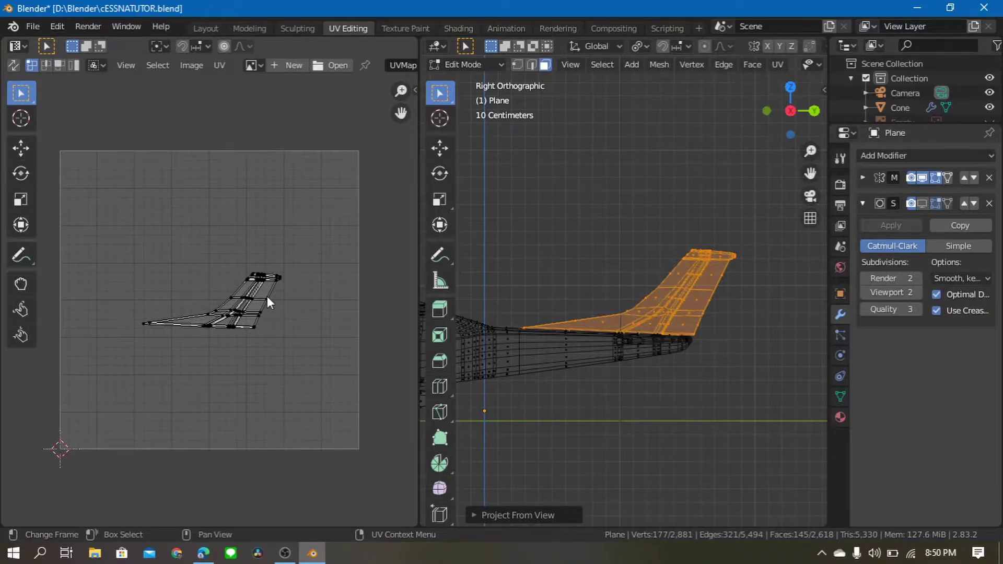
Move the fin's UV island to the upper right of the UV square, then deselect it
drag(312, 254, 122, 377)
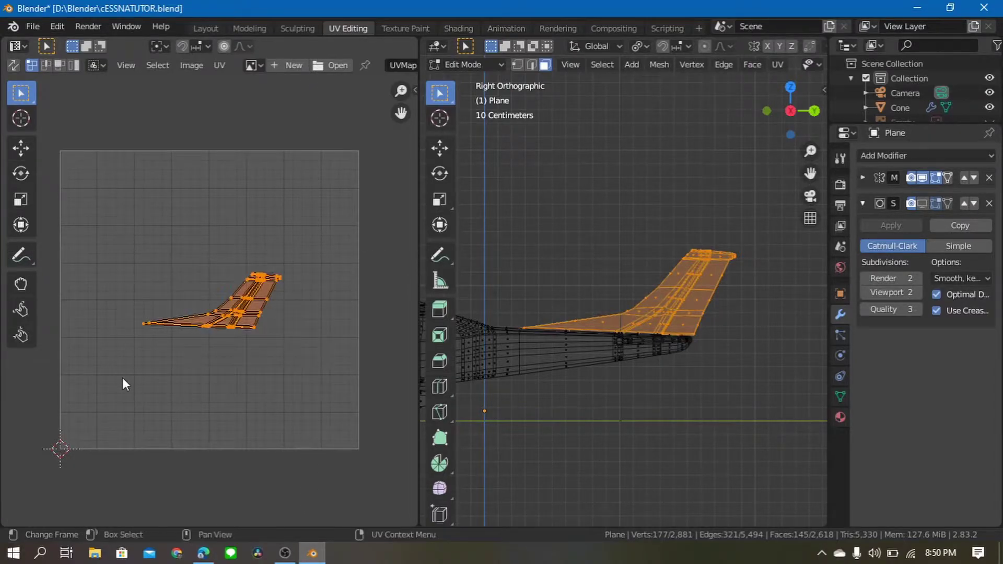
key(g)
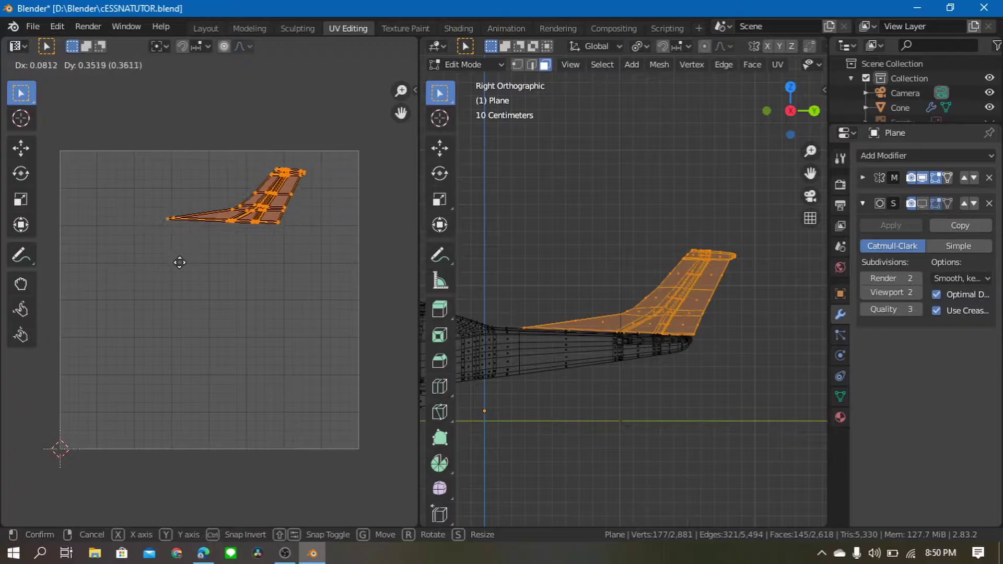
click(207, 259)
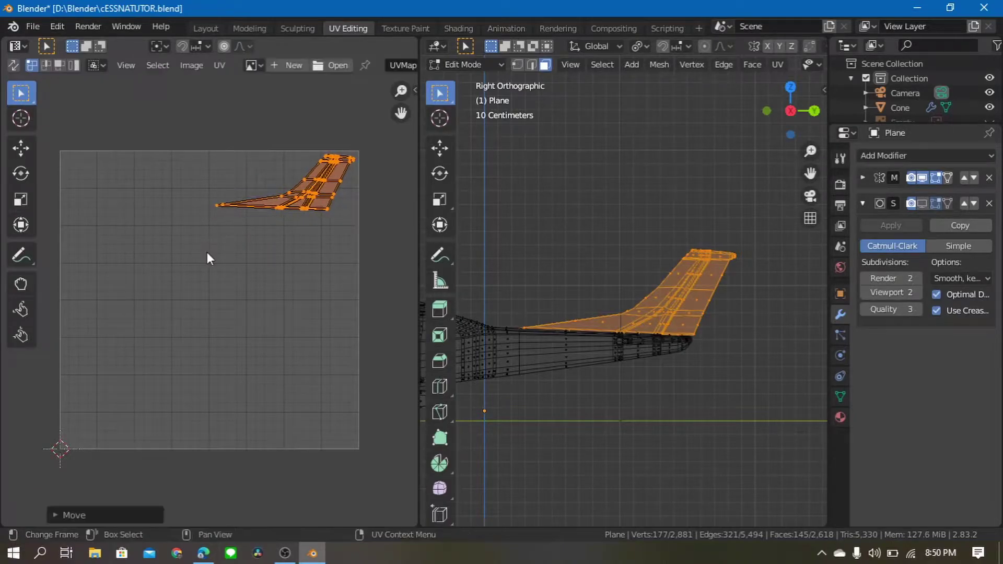
click(396, 307)
scroll(651, 369, up, 2)
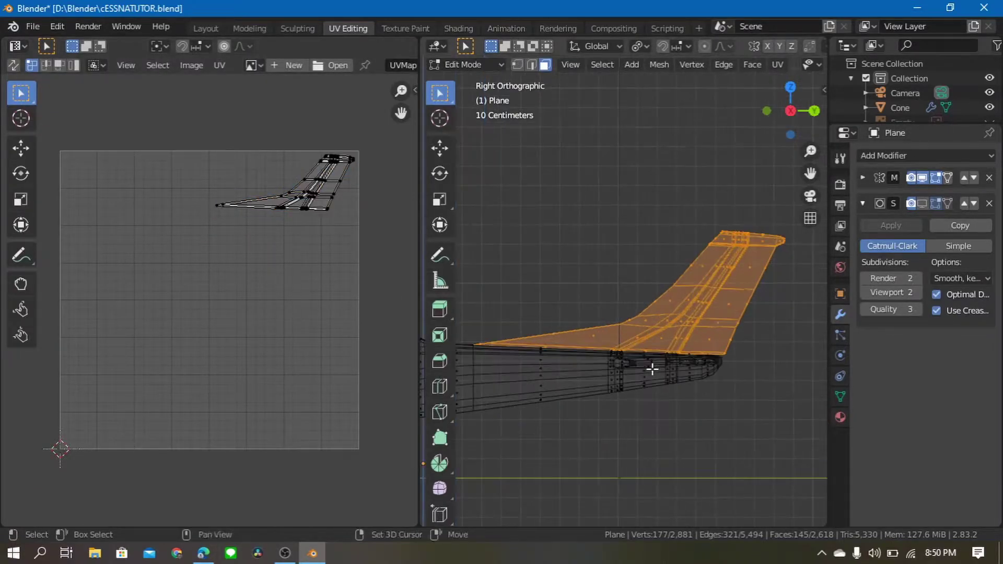
shift+middle_drag(651, 368, 683, 336)
Switch to Top Orthographic view on the right stabilizer and clear the selection
key(grave)
click(694, 287)
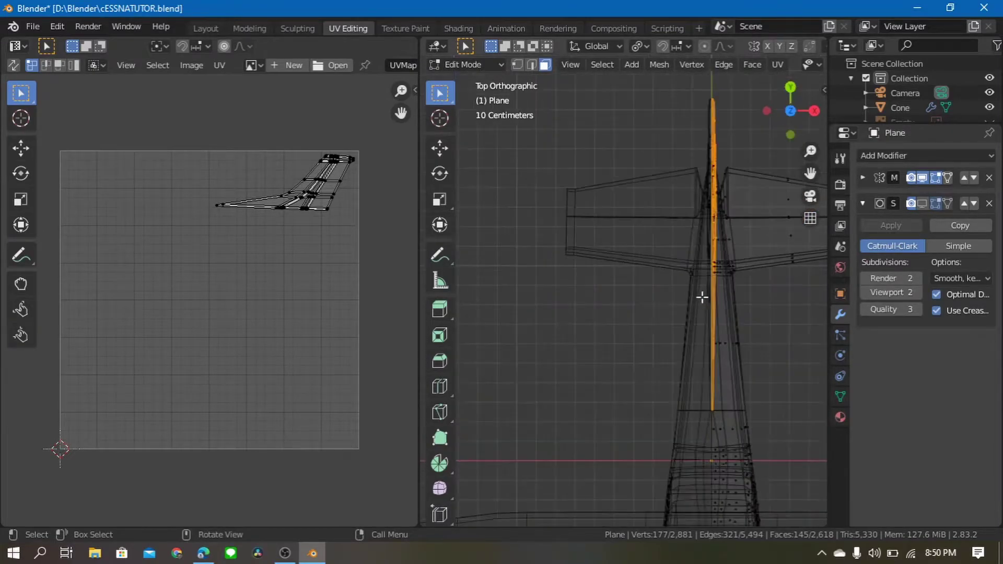
mouse_move(714, 295)
shift+middle_down()
mouse_move(543, 314)
mouse_move(646, 345)
shift+middle_up()
scroll(543, 314, up, 2)
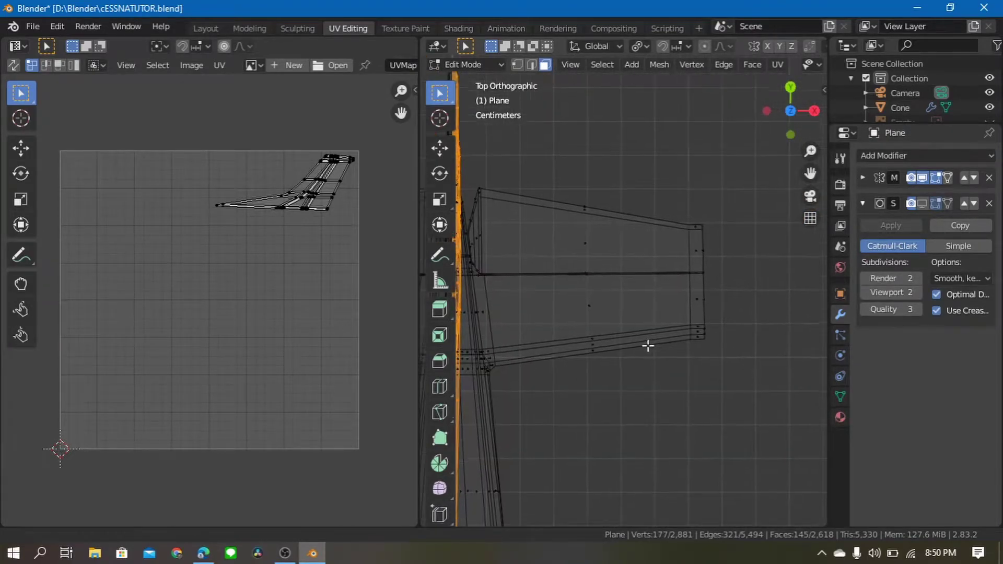
key(alt+a)
Box-select the stabilizer faces beside the fuselage
key(b)
drag(758, 191, 569, 408)
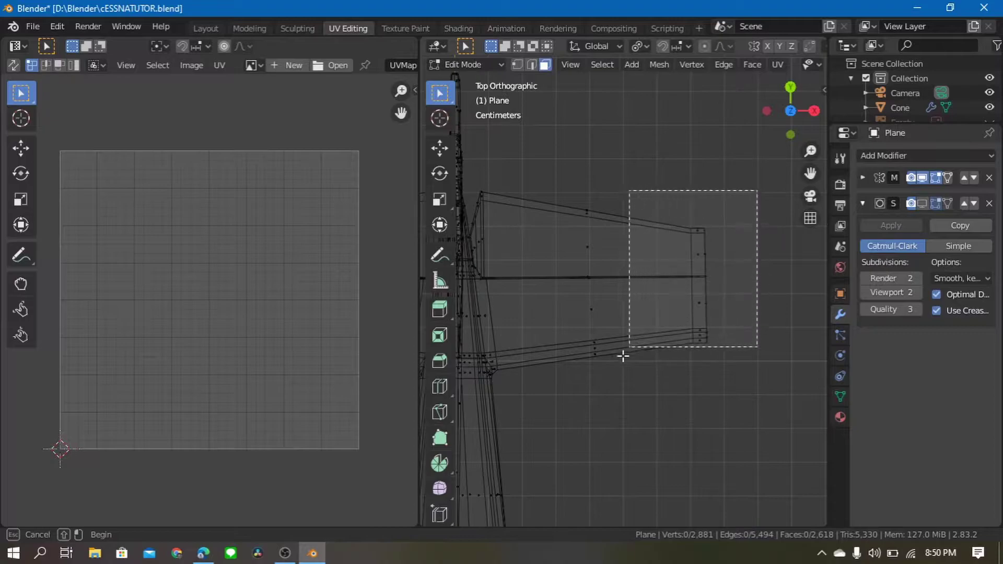
scroll(554, 360, up, 2)
scroll(580, 360, up, 3)
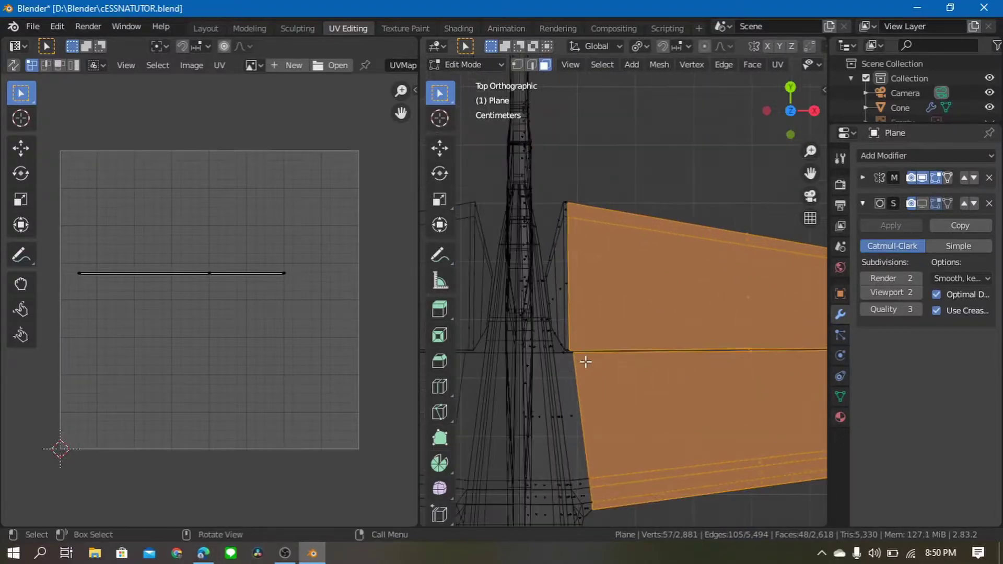
key(b)
drag(591, 191, 548, 269)
scroll(546, 270, up, 2)
scroll(543, 272, up, 1)
Add the leading-edge, root-corner and remaining stabilizer faces near the fuselage
key(b)
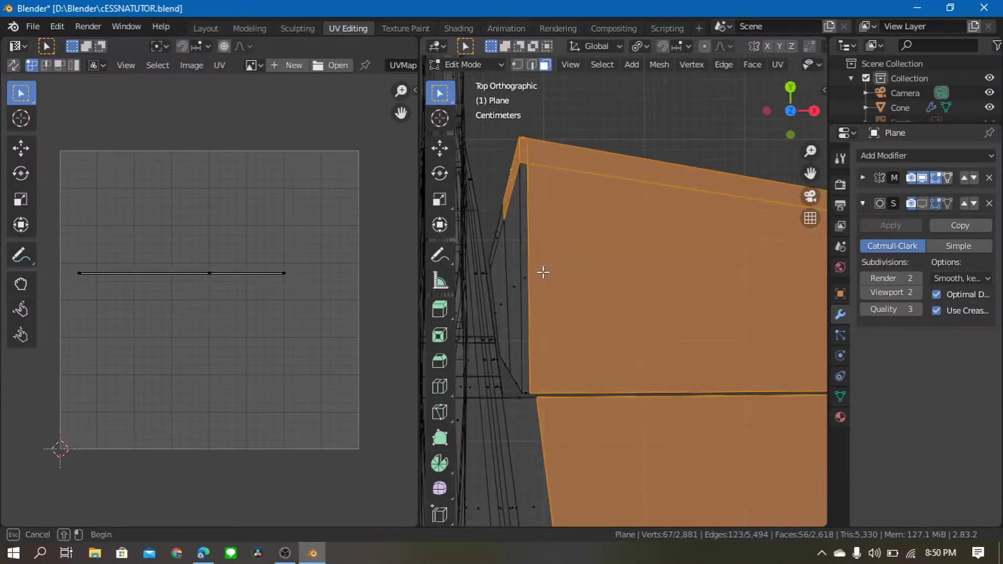
drag(493, 327, 491, 329)
key(b)
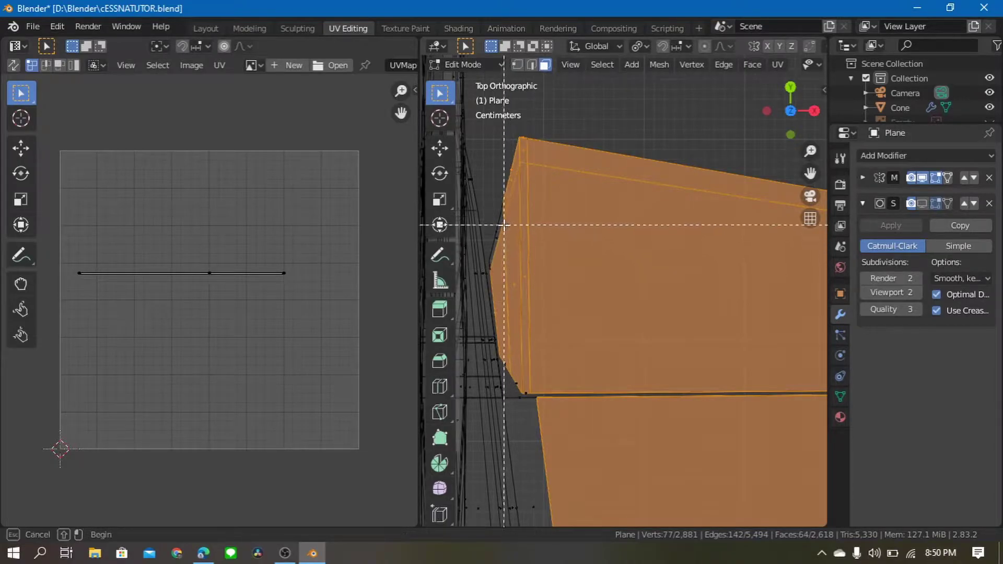
drag(487, 266, 488, 267)
key(b)
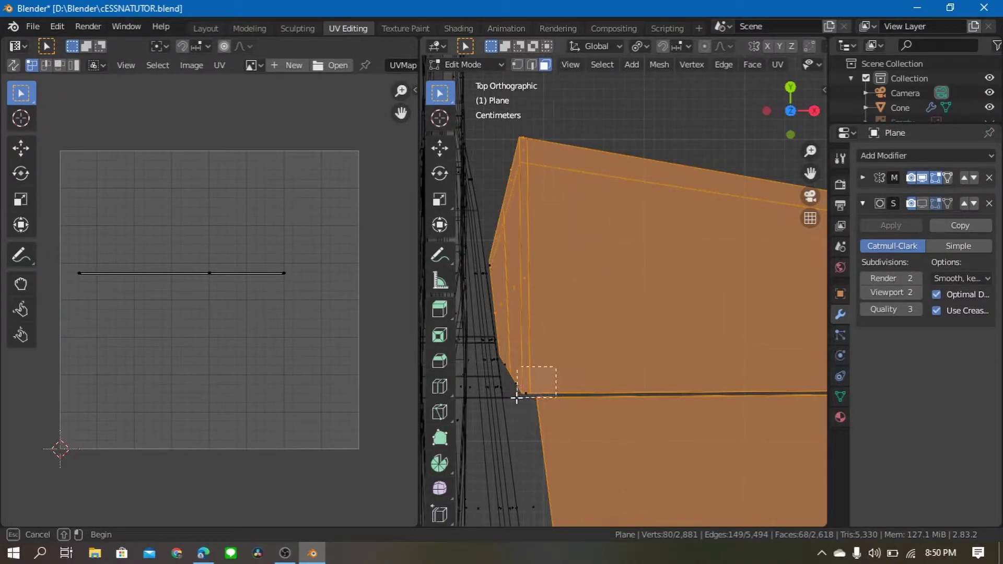
drag(516, 397, 504, 375)
key(b)
key(b)
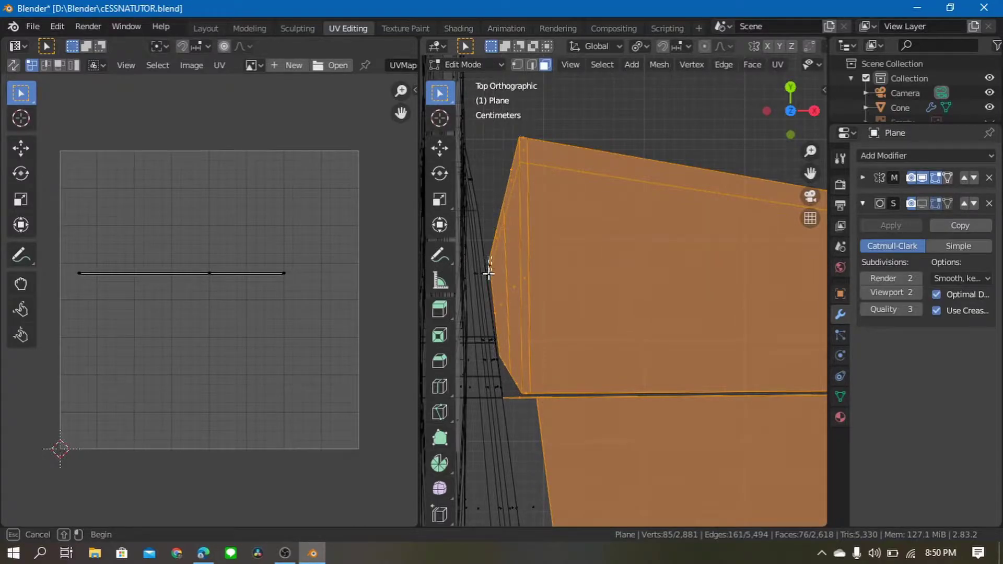
shift+scroll(549, 314, down, 3)
shift+scroll(559, 298, down, 1)
Begin one more box selection and zoom out over the whole stabilizer
key(b)
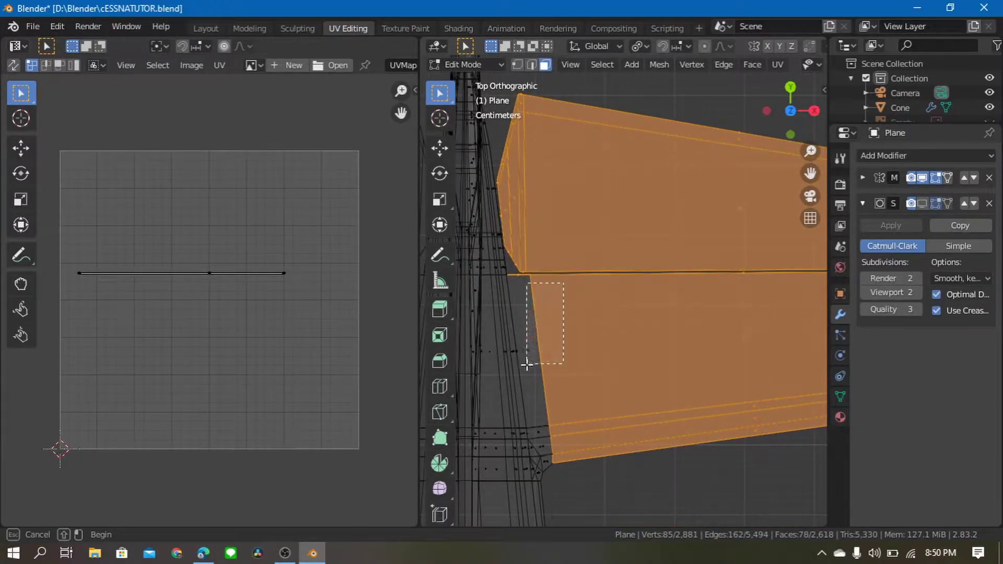
mouse_move(526, 364)
mouse_down()
mouse_move(515, 387)
mouse_move(516, 370)
mouse_up()
shift+scroll(538, 324, down, 3)
key(b)
key(b)
scroll(537, 375, down, 2)
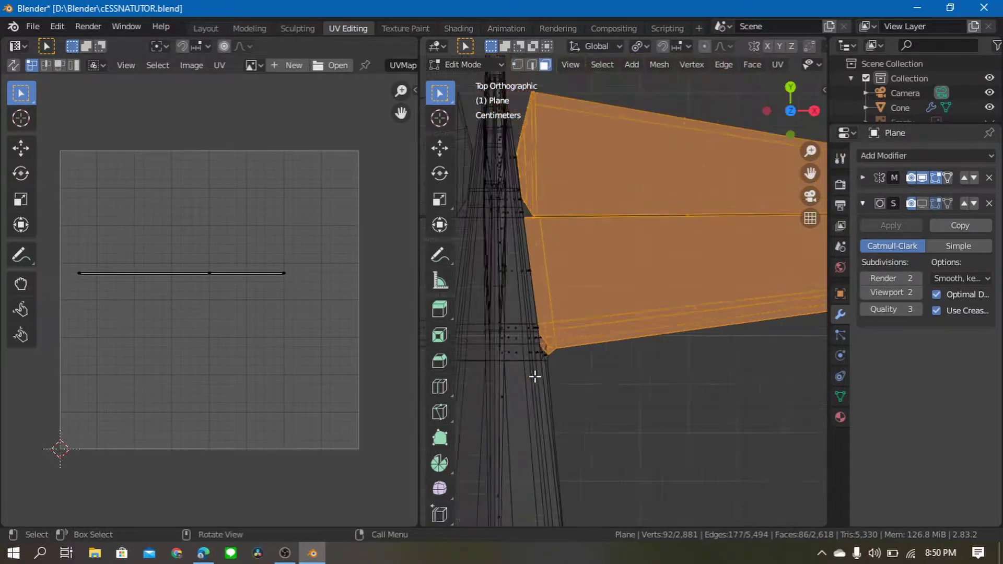
scroll(585, 361, down, 1)
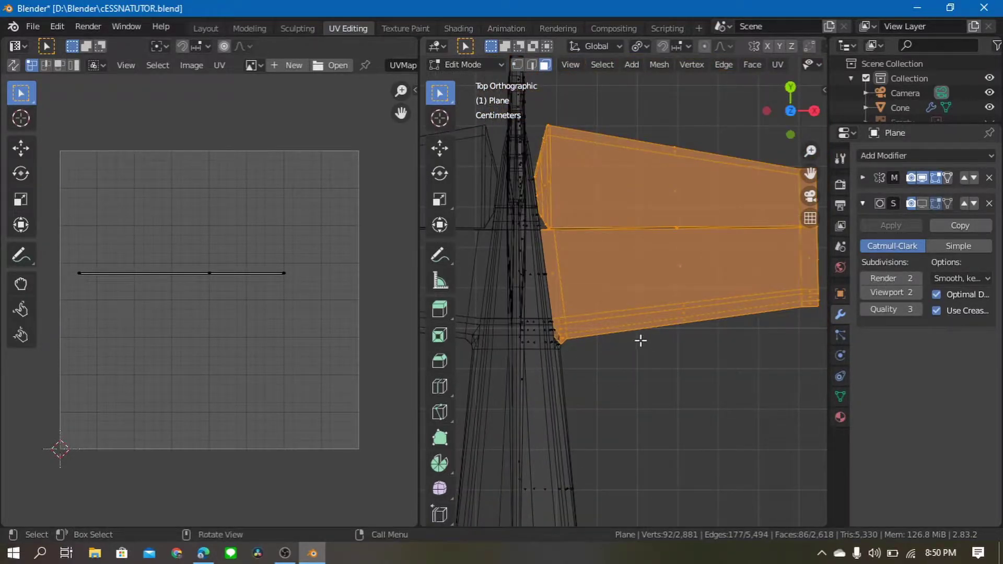
scroll(622, 298, down, 1)
scroll(631, 279, down, 1)
Project the stabilizer's UVs from the top view and move the island to the upper left
key(u)
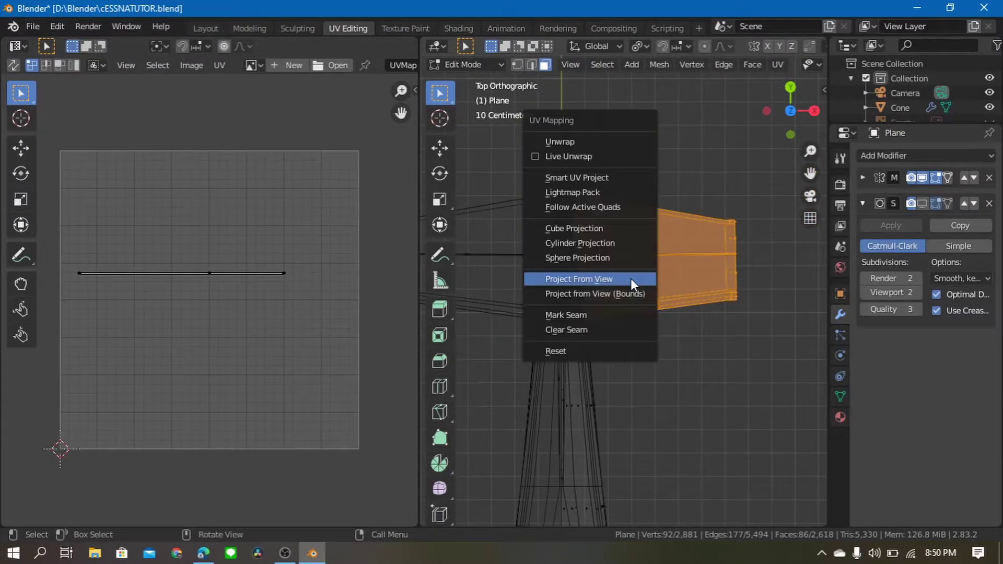
click(630, 278)
key(a)
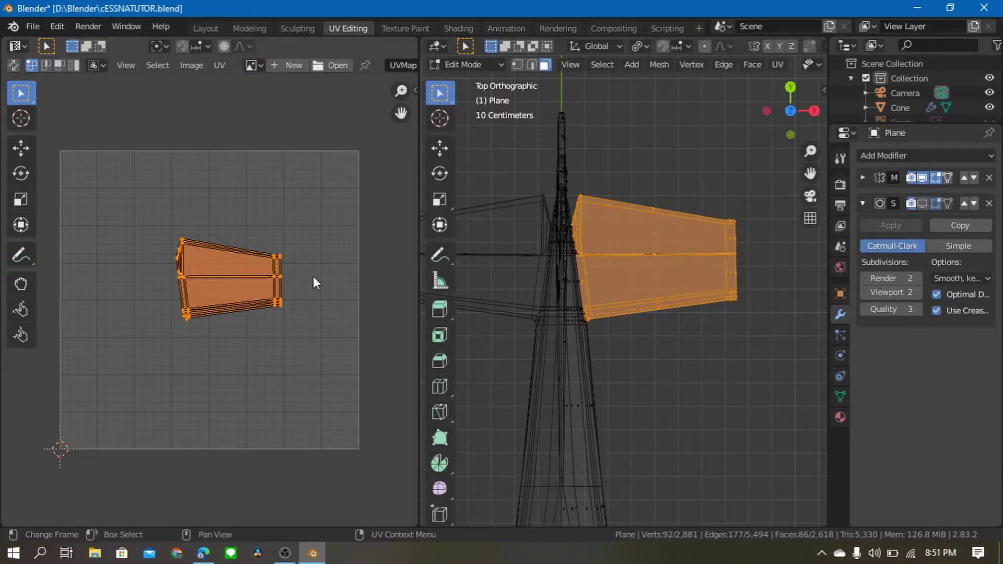
key(g)
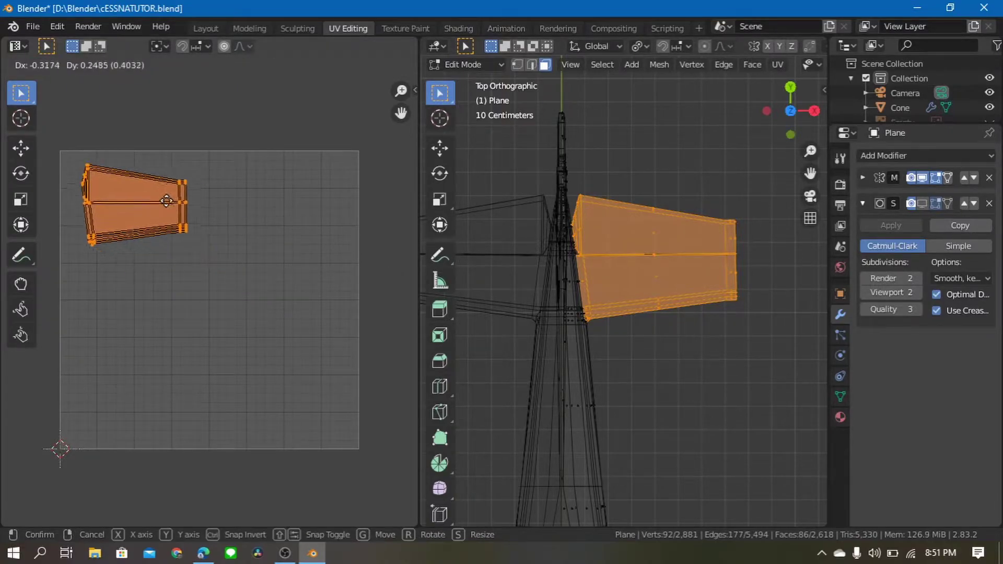
click(159, 195)
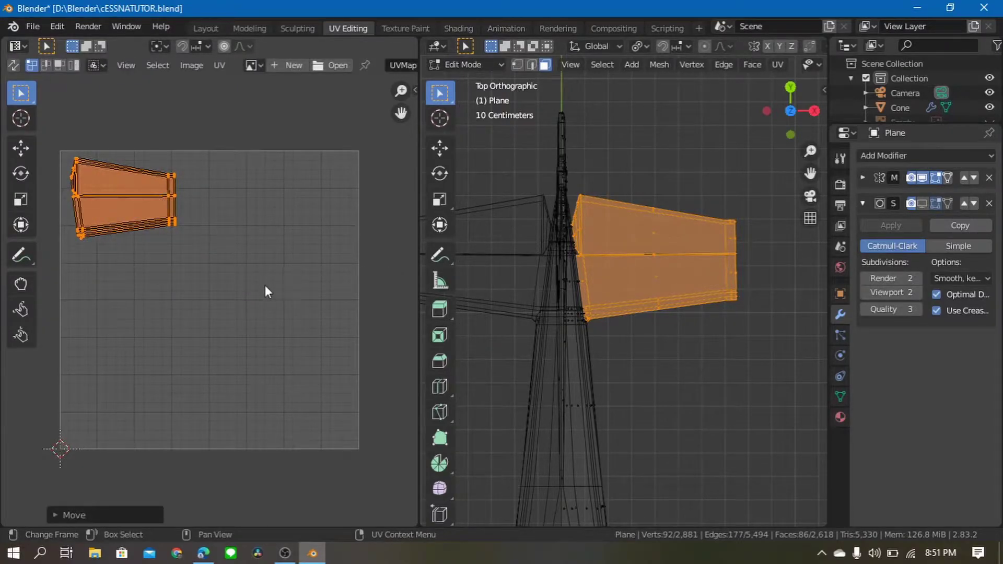
Shrink the stabilizer island, nudge it slightly right, then deselect everything
key(s)
click(242, 272)
key(g)
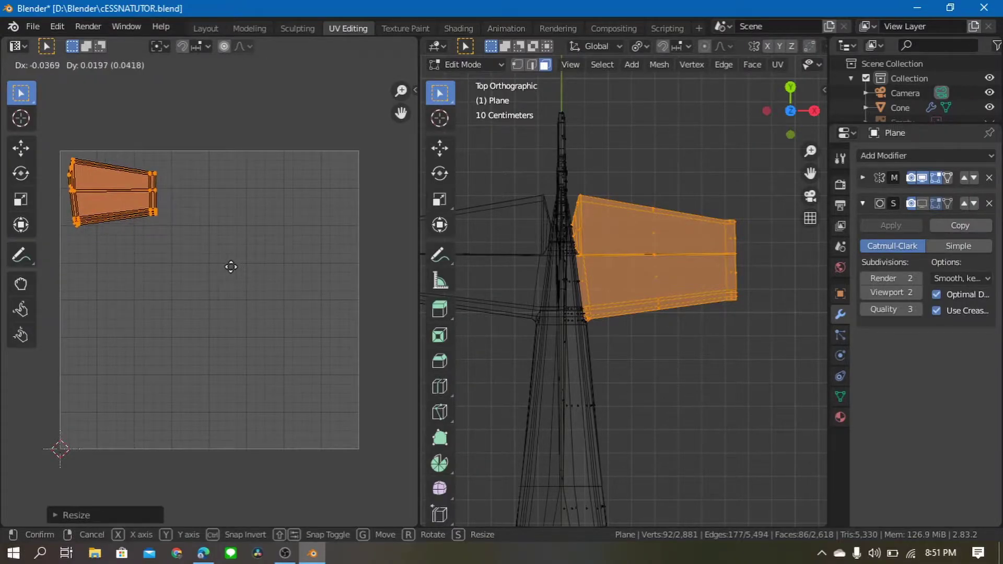
click(235, 267)
scroll(660, 299, down, 1)
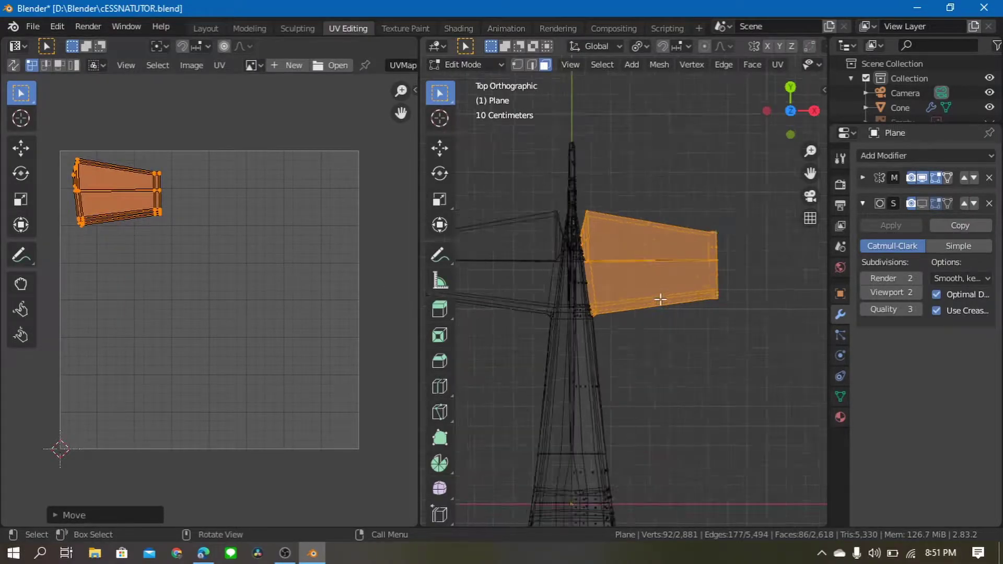
scroll(661, 299, down, 2)
scroll(671, 301, up, 3)
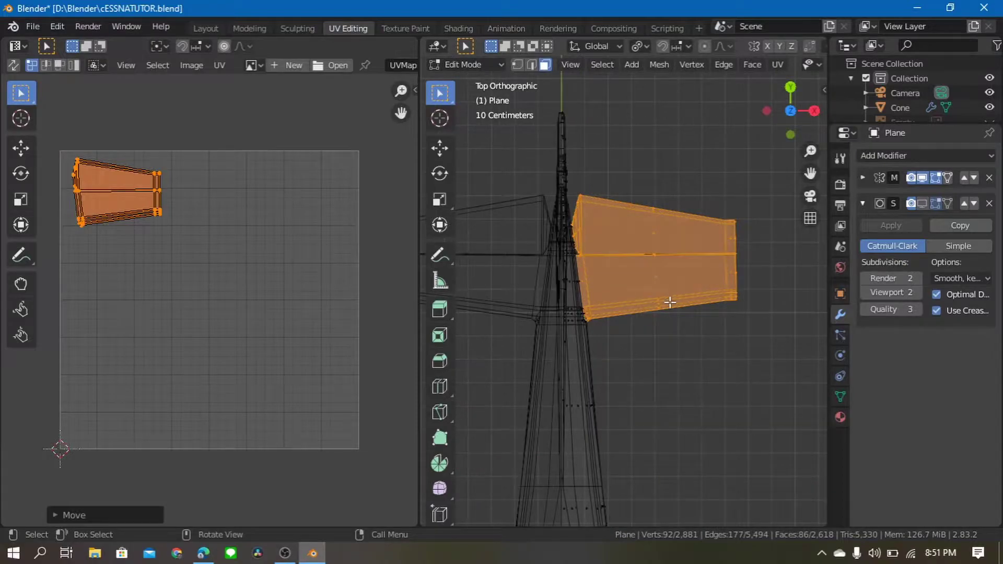
key(alt+a)
mouse_move(670, 302)
middle_down()
mouse_move(539, 188)
mouse_move(507, 144)
mouse_move(569, 150)
mouse_move(528, 108)
mouse_move(746, 121)
mouse_move(522, 178)
mouse_move(532, 174)
mouse_move(537, 288)
middle_up()
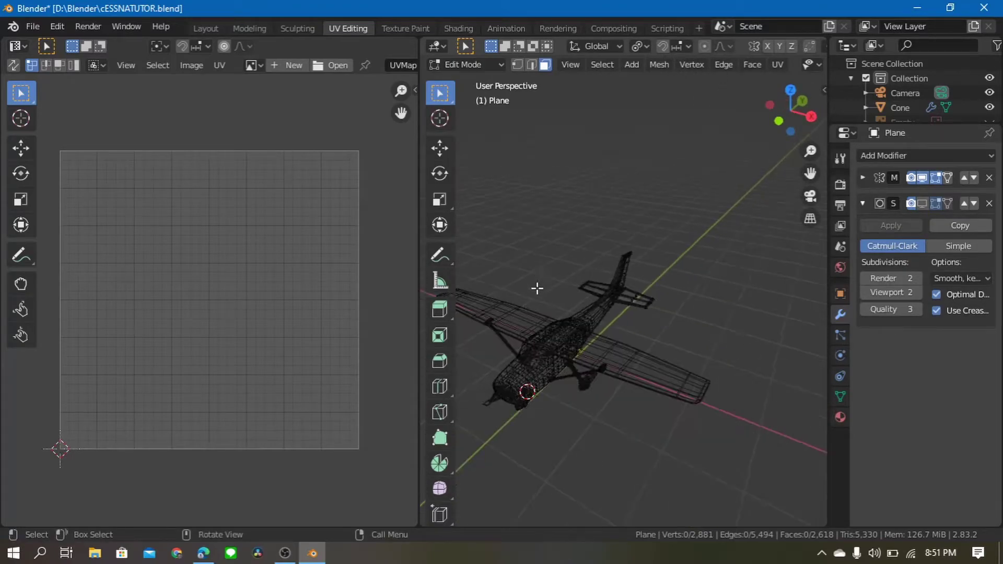
Switch to Right view, frame the fuselage, and clear any mesh selection
key(grave)
click(715, 322)
scroll(575, 339, up, 3)
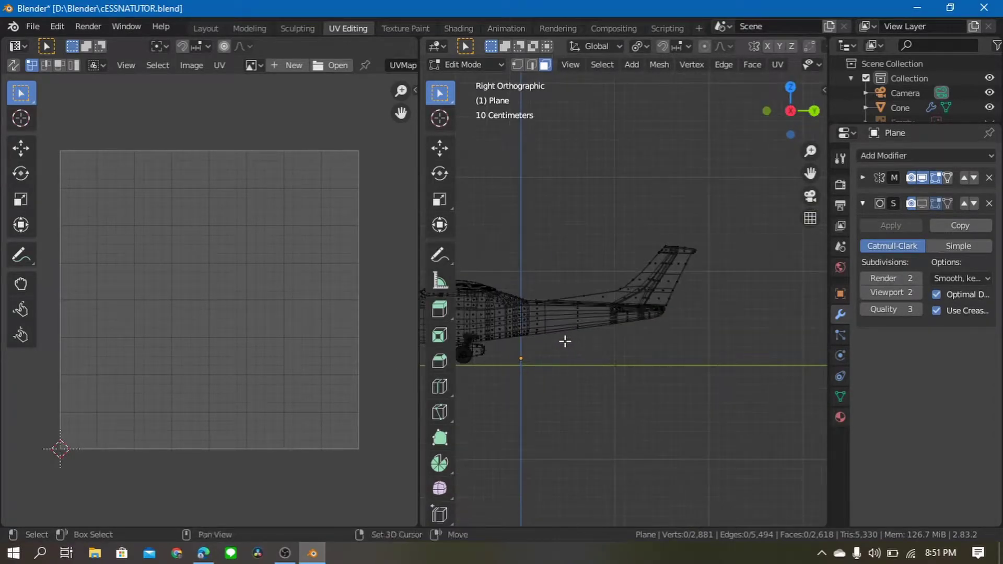
shift+middle_drag(567, 340, 739, 265)
scroll(562, 332, up, 1)
scroll(270, 337, down, 1)
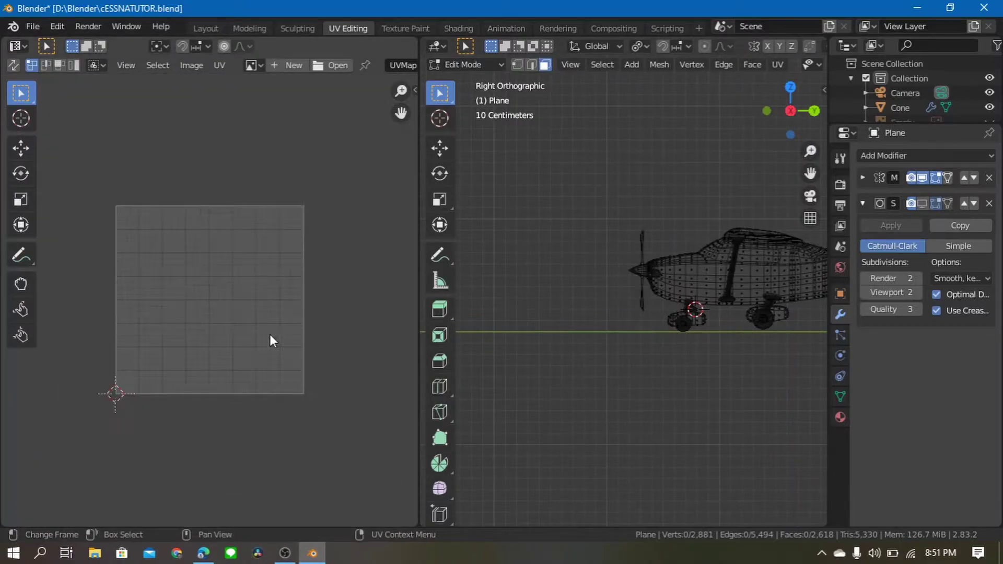
key(a)
shift+middle_drag(809, 304, 709, 325)
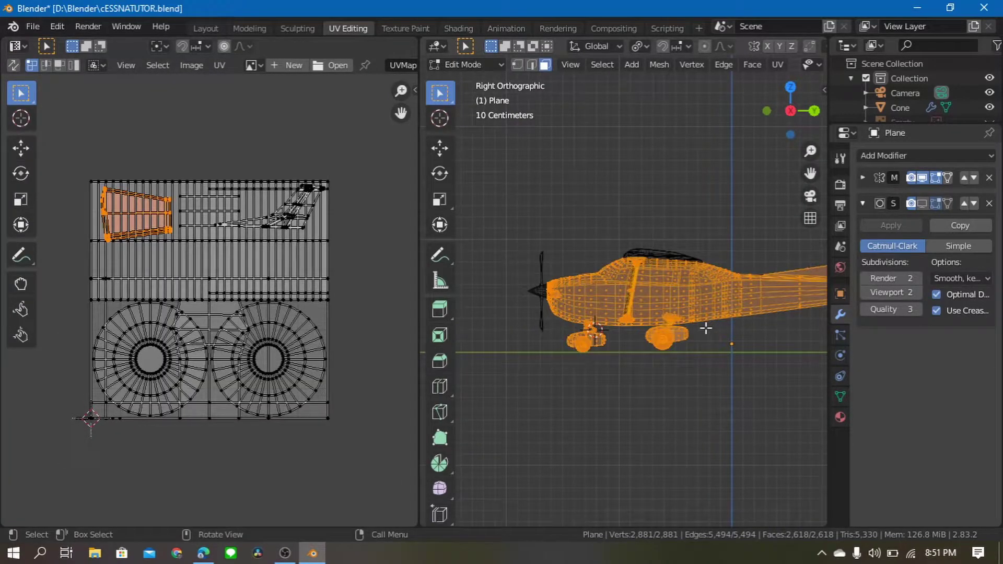
key(alt+a)
scroll(703, 328, up, 2)
scroll(704, 328, up, 2)
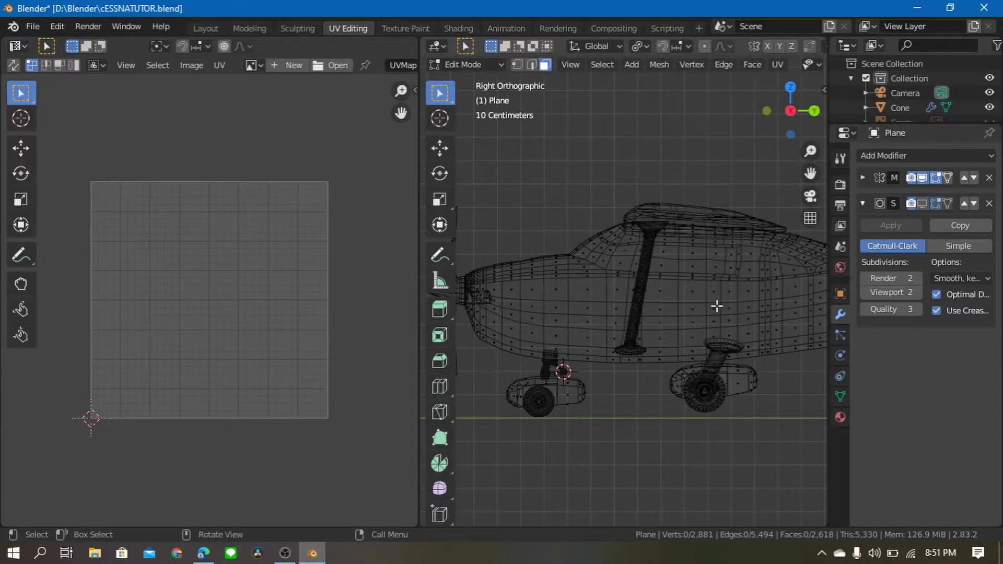
Select Linked (L) on the fuselage, gathering its 845 faces, and recentre the view
mouse_move(716, 306)
shift+middle_down()
mouse_move(530, 336)
mouse_move(745, 319)
mouse_move(546, 313)
mouse_move(638, 312)
shift+middle_up()
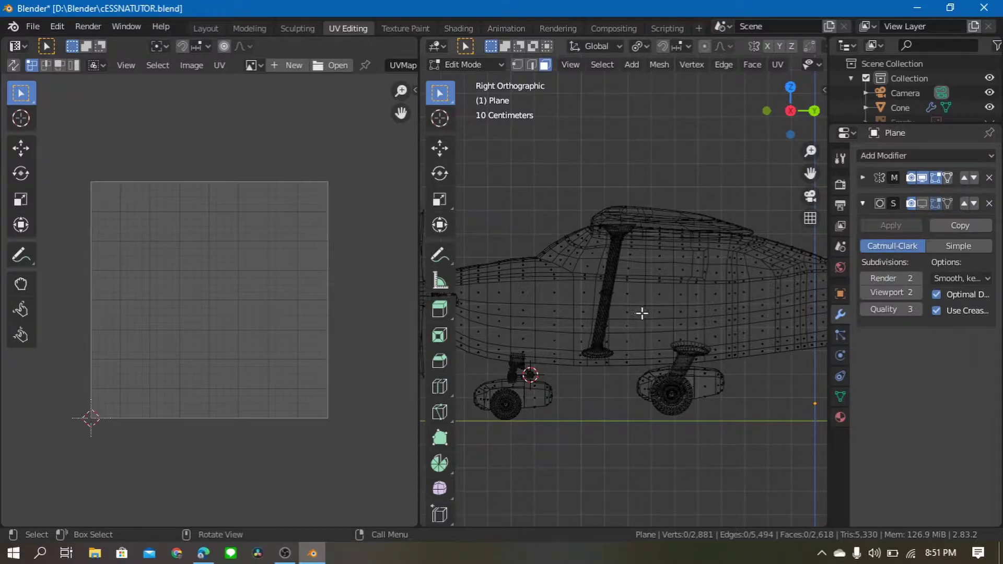
key(l)
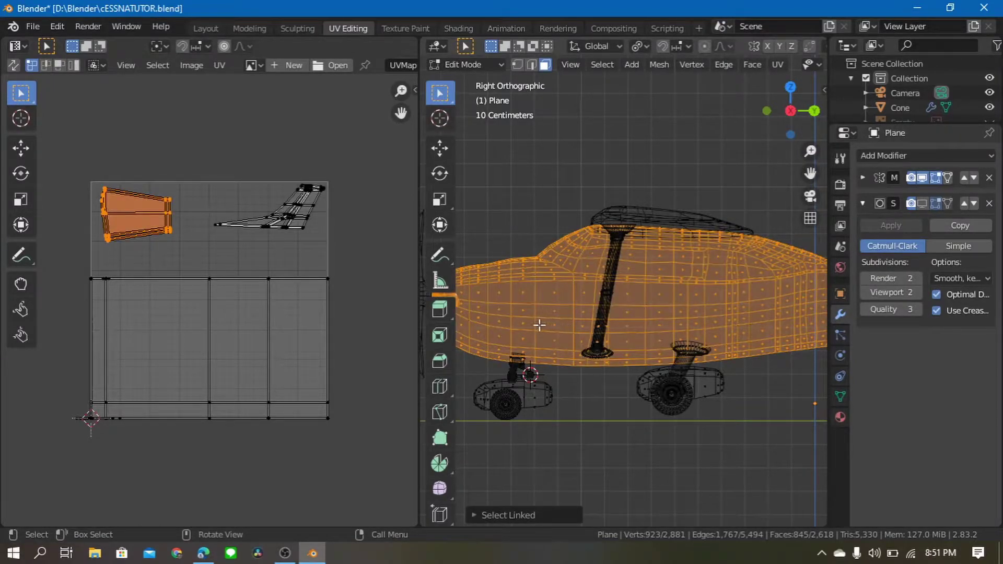
scroll(578, 315, down, 2)
scroll(695, 314, down, 1)
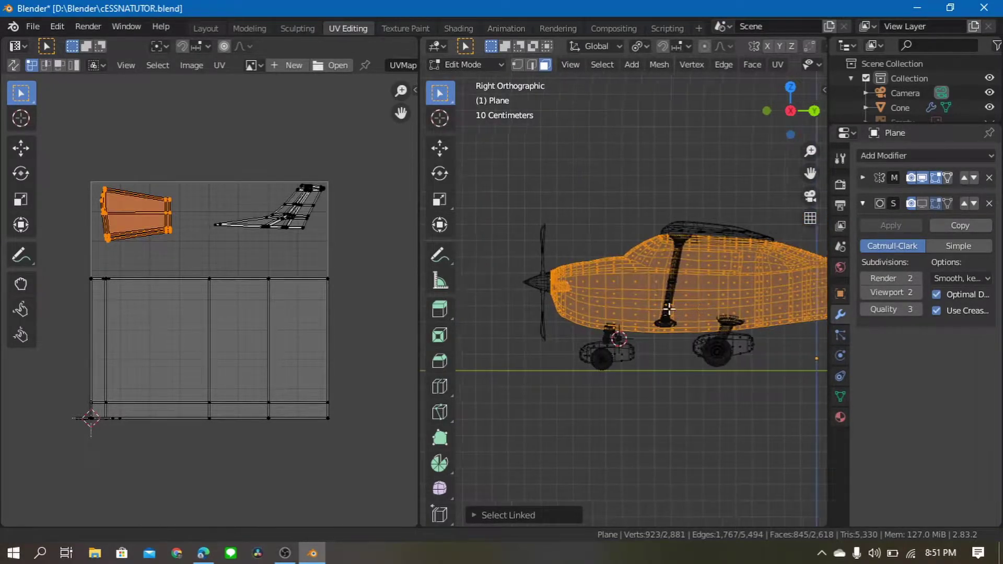
mouse_move(669, 309)
shift+middle_down()
mouse_move(566, 336)
mouse_move(720, 358)
mouse_move(543, 347)
mouse_move(745, 324)
shift+middle_up()
scroll(619, 331, up, 3)
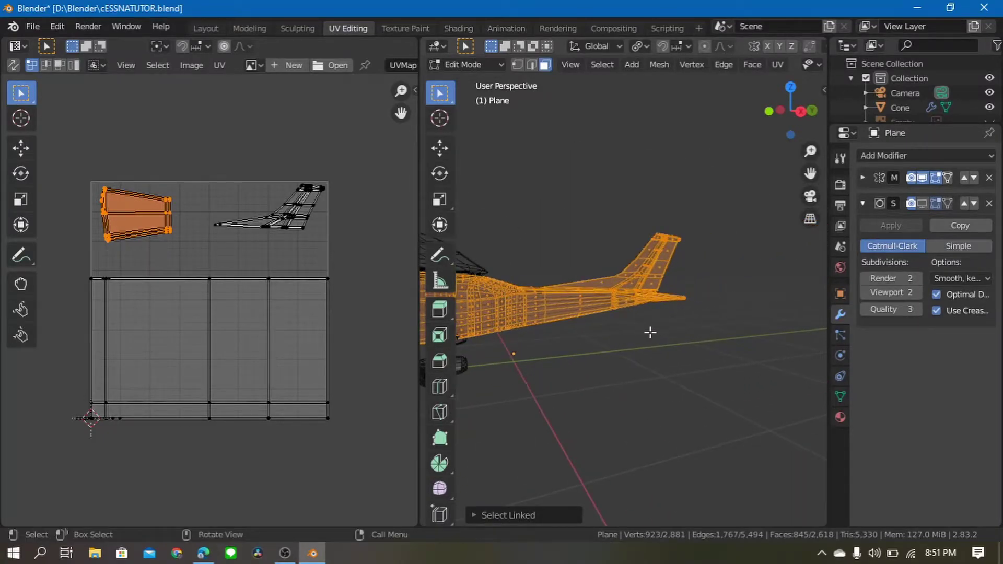
From Right view, box-deselect the tail fin from the fuselage selection
key(grave)
click(736, 330)
scroll(649, 334, up, 3)
scroll(635, 313, up, 3)
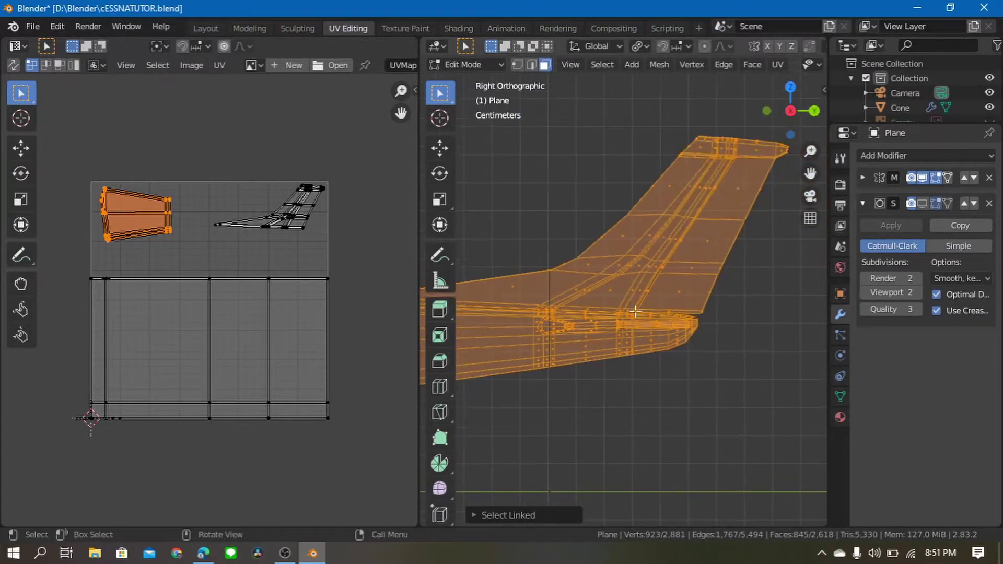
scroll(635, 312, down, 2)
key(shift+b)
drag(752, 170, 552, 287)
Pan along the fuselage and box-deselect a few more vertices
scroll(600, 315, up, 2)
scroll(540, 299, up, 2)
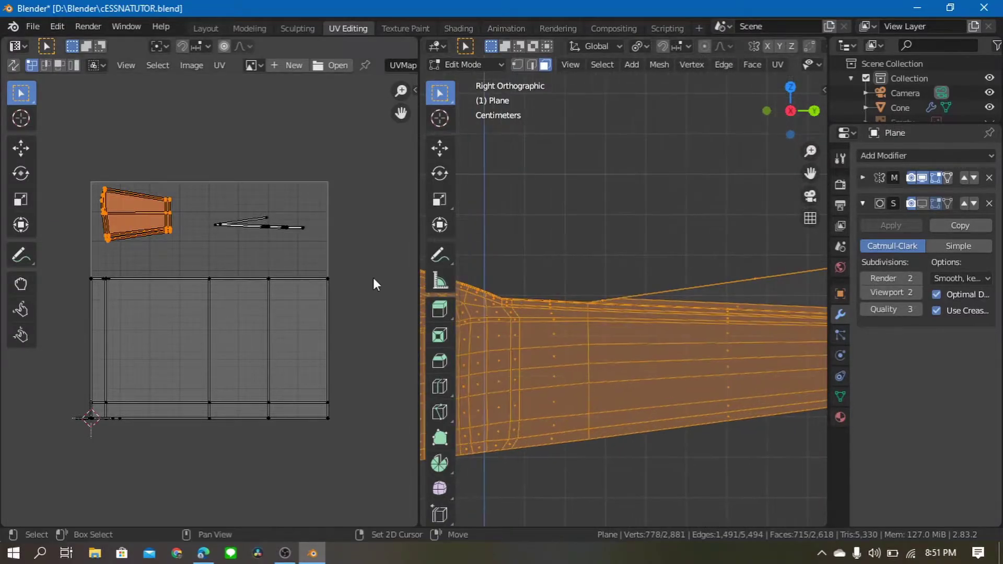
shift+middle_drag(731, 273, 607, 276)
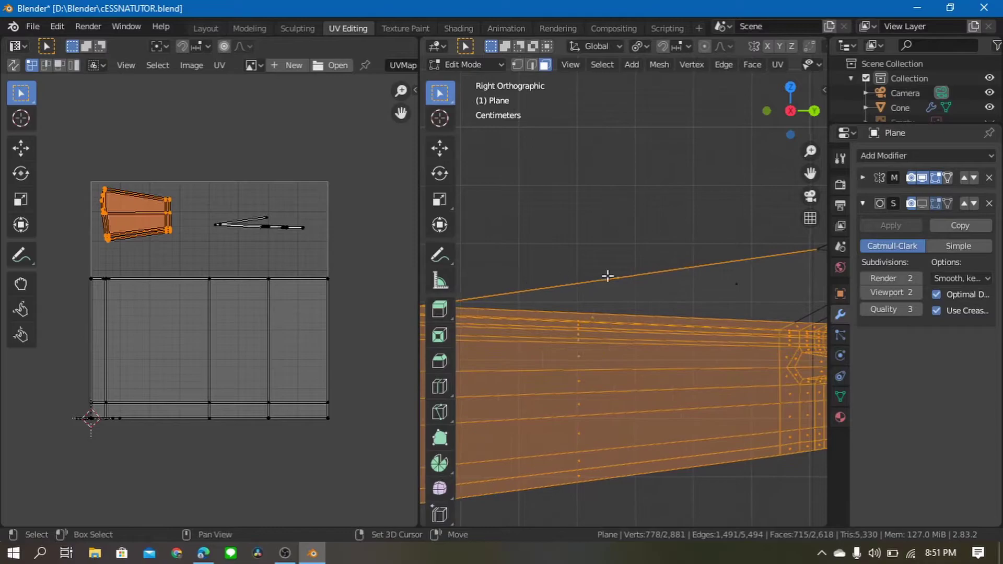
scroll(610, 274, down, 1)
key(shift+b)
drag(676, 249, 579, 291)
middle_drag(579, 291, 697, 282)
Back in Right view, deselect stray vertices near the tail, leaving 713 faces selected
key(grave)
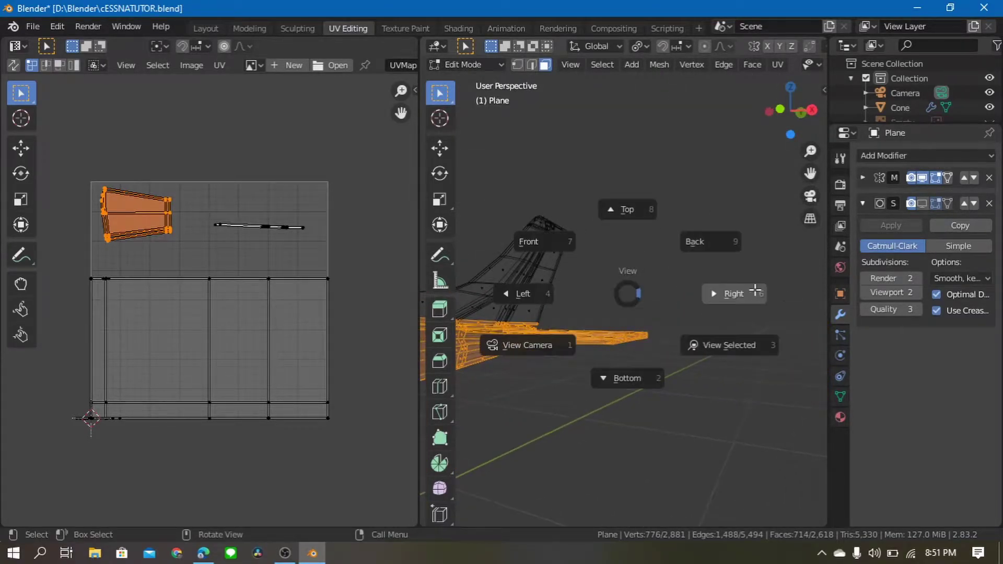
click(757, 291)
key(shift+b)
drag(566, 287, 485, 315)
key(b)
scroll(596, 331, down, 2)
scroll(611, 329, down, 2)
scroll(645, 318, down, 1)
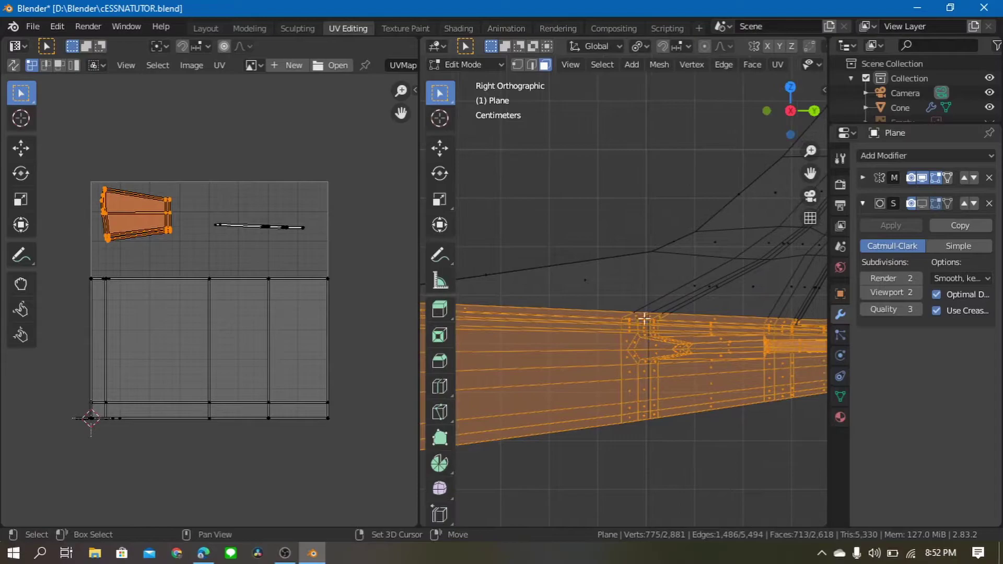
ctrl+scroll(565, 295, up, 3)
key(b)
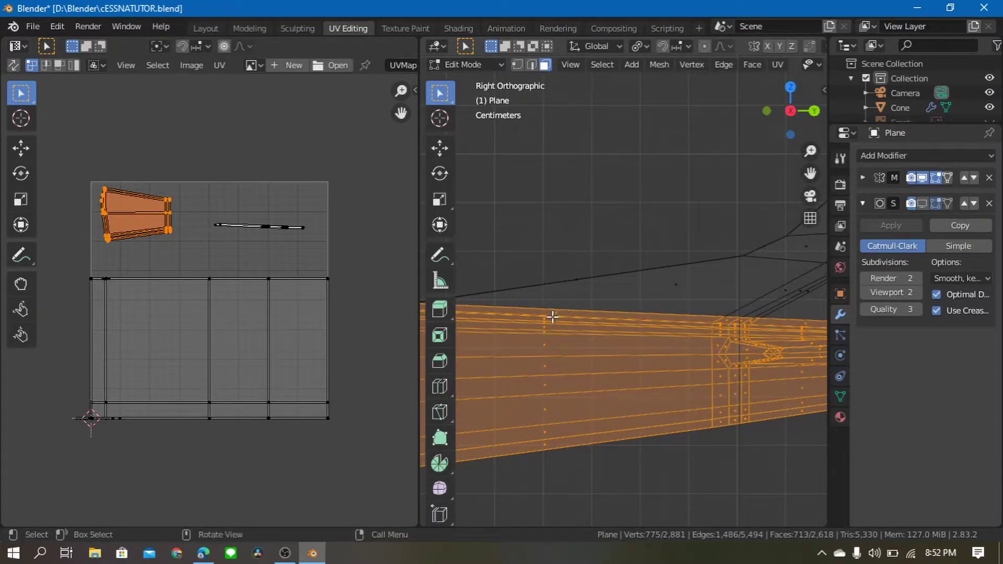
Box-deselect the stray vertices along the rear of the fuselage's top edge
key(b)
middle_click(547, 317)
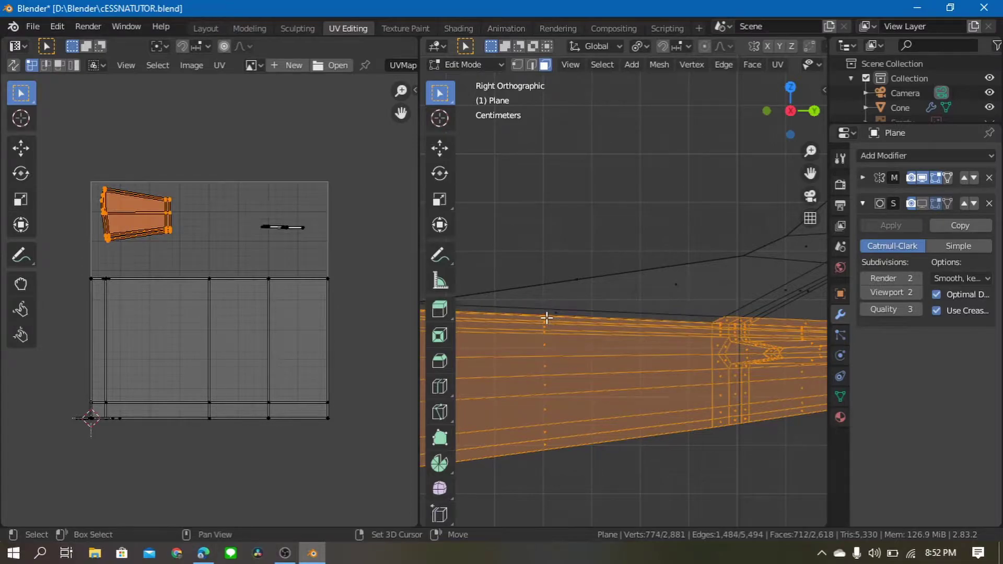
scroll(550, 333, down, 2)
scroll(570, 331, down, 1)
scroll(541, 338, up, 2)
scroll(541, 338, down, 2)
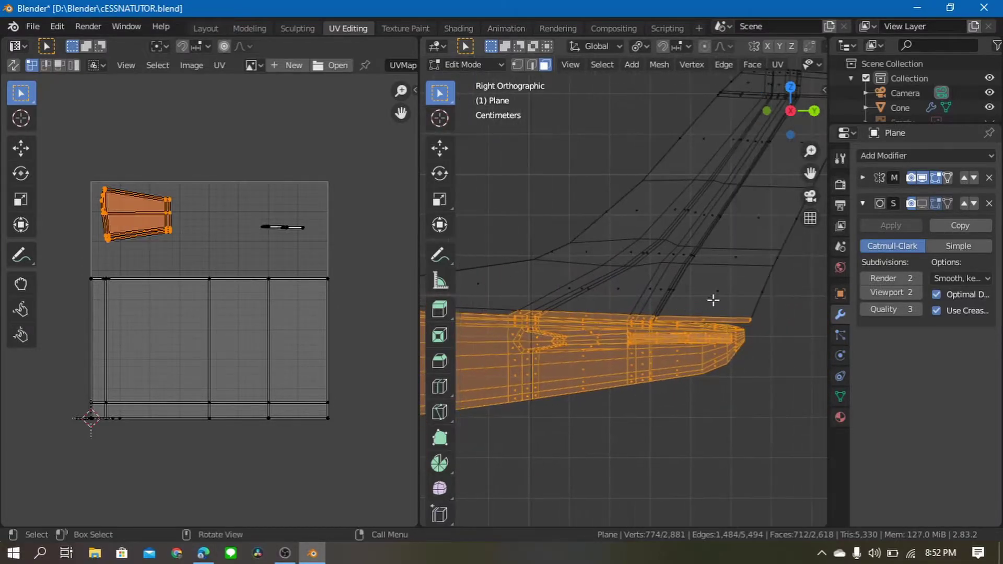
key(b)
drag(781, 297, 549, 315)
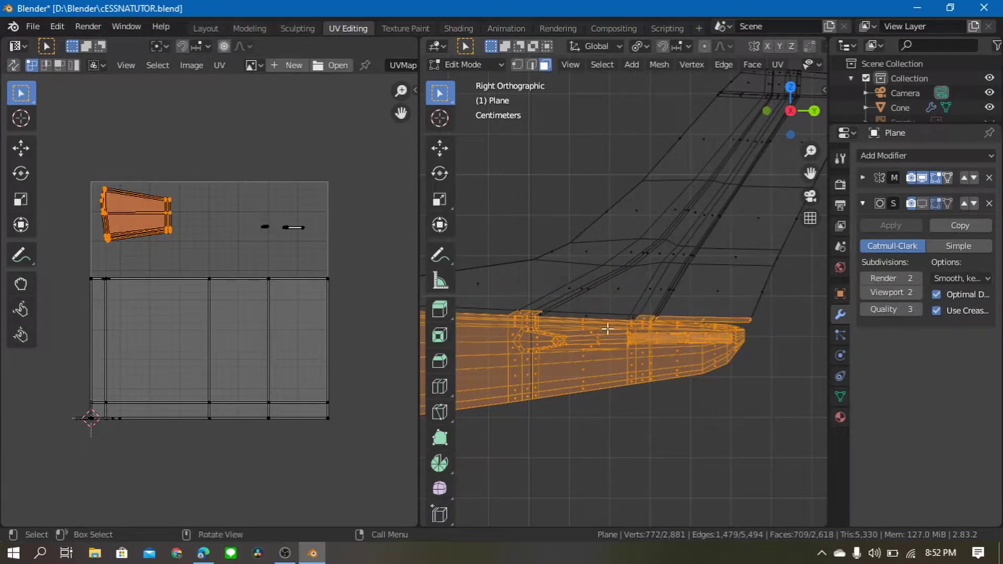
key(b)
middle_drag(758, 308, 646, 322)
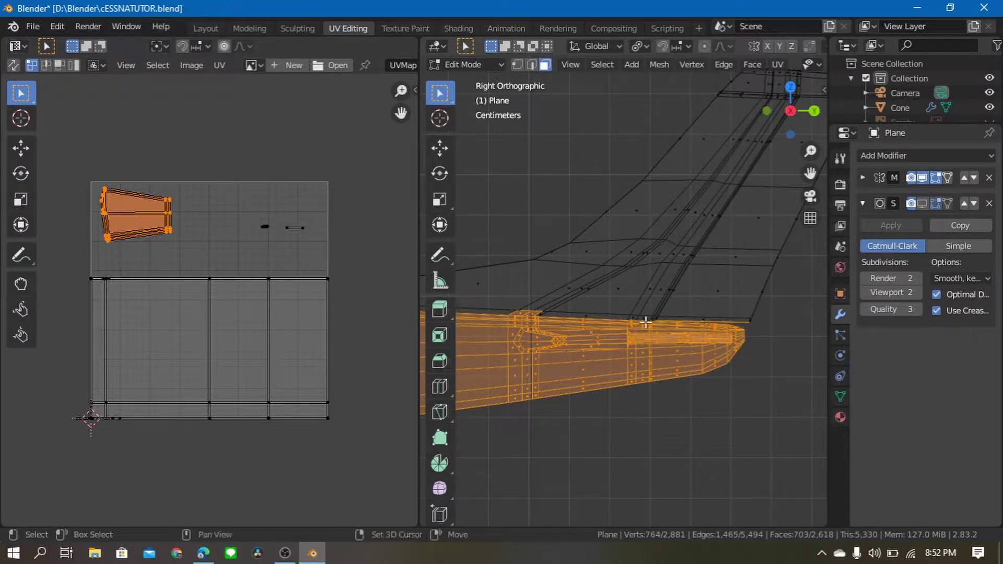
Deselect the remaining small clusters of four and three vertices on the fuselage's upper edge
scroll(668, 331, up, 1)
scroll(674, 337, up, 2)
scroll(678, 342, up, 1)
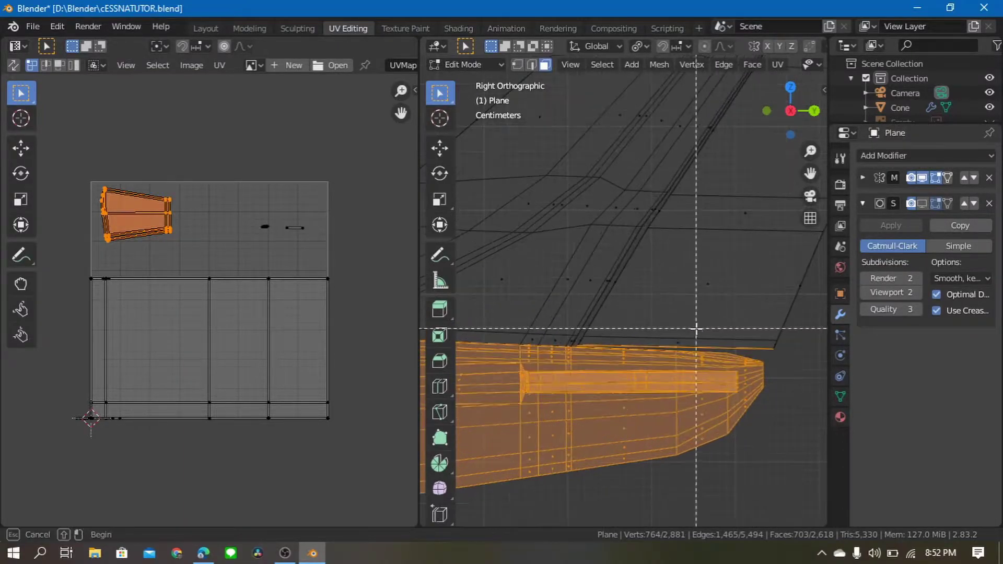
key(b)
middle_drag(696, 336, 672, 346)
scroll(676, 342, up, 3)
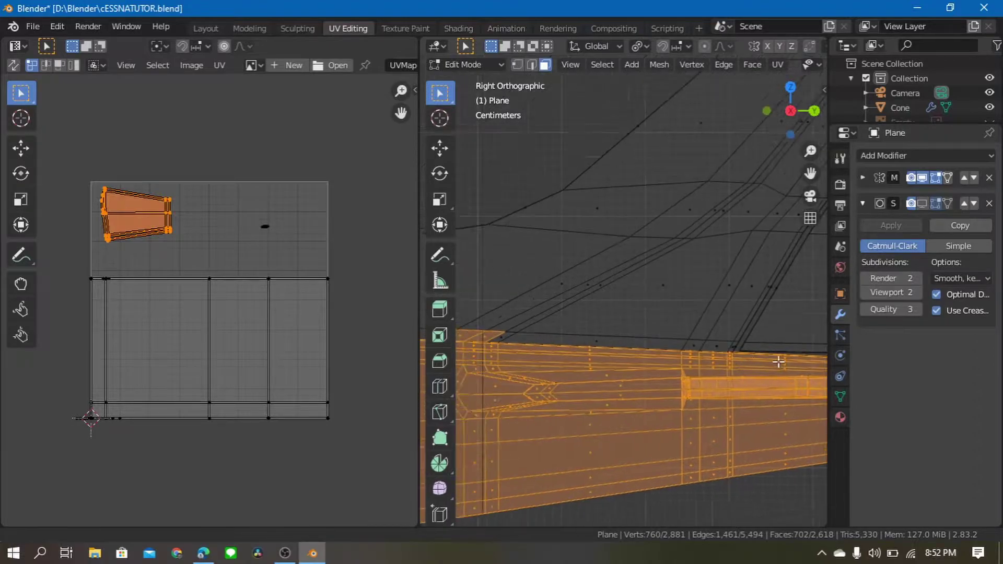
scroll(679, 337, up, 2)
key(b)
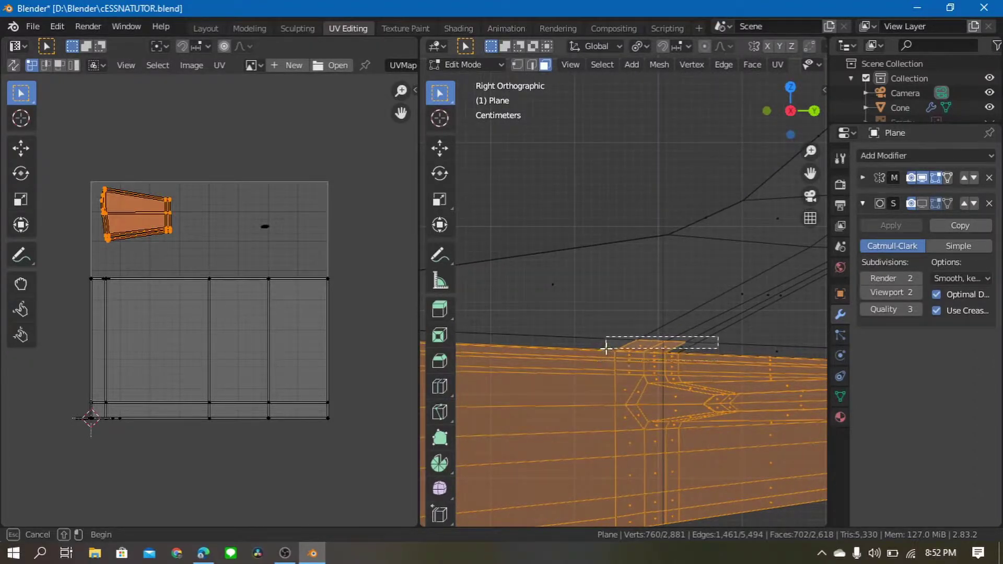
ctrl+drag(606, 346, 609, 347)
scroll(528, 336, down, 3)
scroll(723, 358, up, 3)
scroll(723, 353, up, 2)
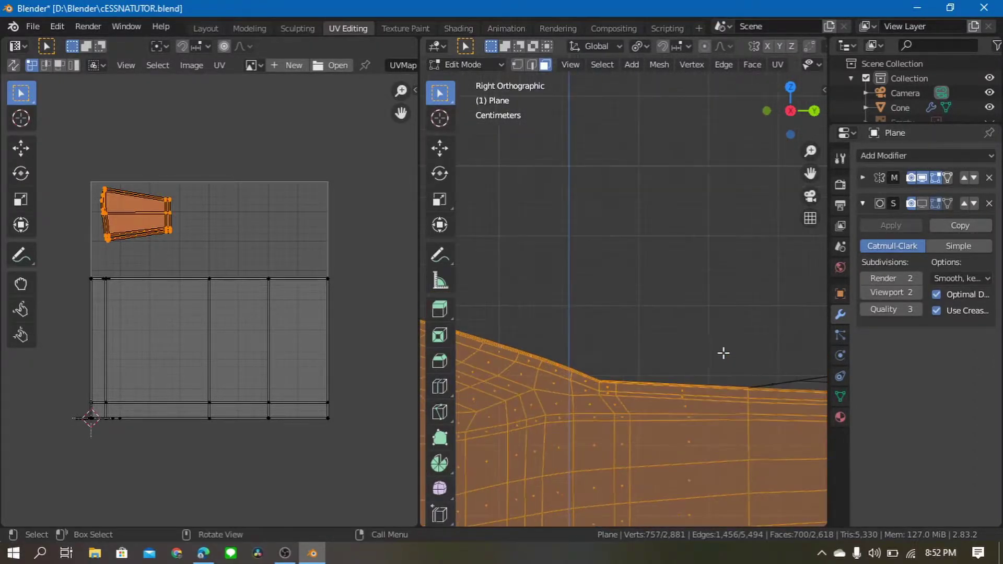
scroll(726, 353, down, 2)
Deselect the horizontal stabilizer from above, leaving 718 vertices and 652 faces selected
mouse_move(730, 353)
middle_down()
mouse_move(761, 407)
mouse_move(548, 318)
mouse_move(611, 343)
mouse_move(593, 271)
mouse_move(532, 254)
mouse_move(611, 398)
middle_up()
scroll(708, 311, up, 1)
drag(782, 201, 603, 394)
scroll(603, 394, up, 2)
mouse_move(606, 399)
shift+middle_down()
mouse_move(590, 399)
mouse_move(623, 397)
mouse_move(625, 271)
shift+middle_up()
scroll(590, 399, down, 3)
Box-deselect the tail fin faces and the leftover fin vertices up to its corner
key(b)
drag(642, 195, 565, 395)
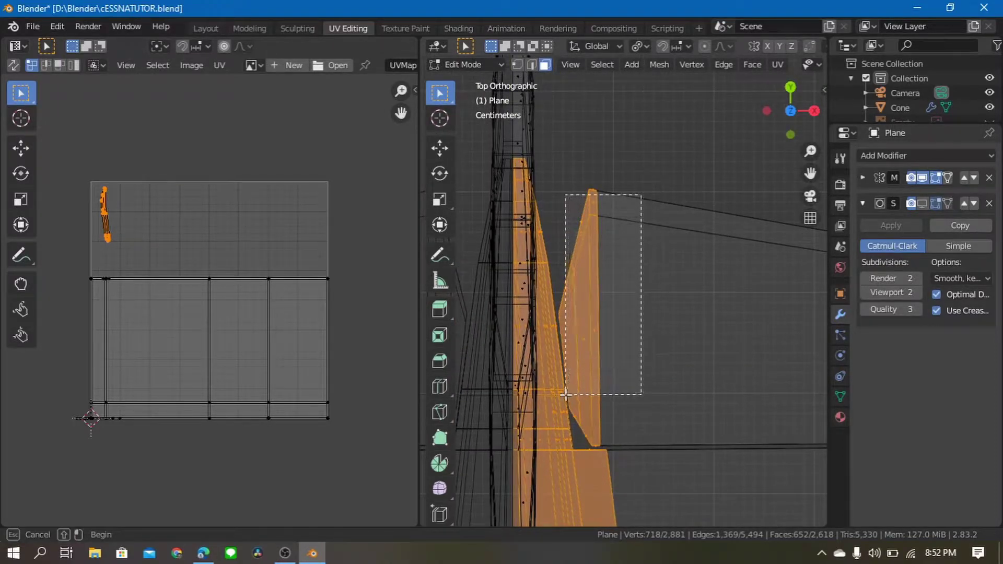
middle_drag(565, 394, 575, 412)
key(b)
middle_drag(589, 144, 600, 188)
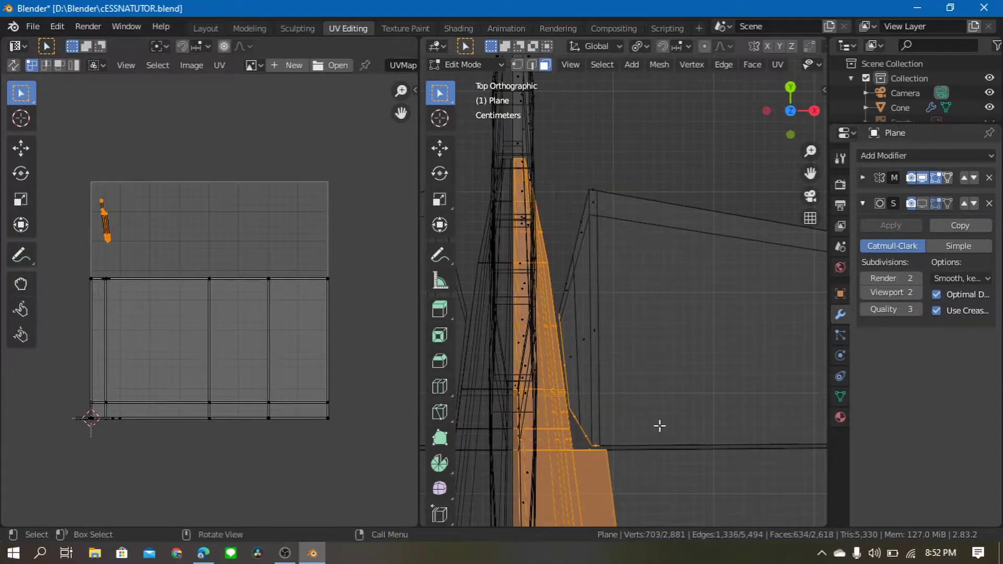
shift+middle_drag(658, 425, 600, 173)
key(b)
drag(578, 171, 539, 236)
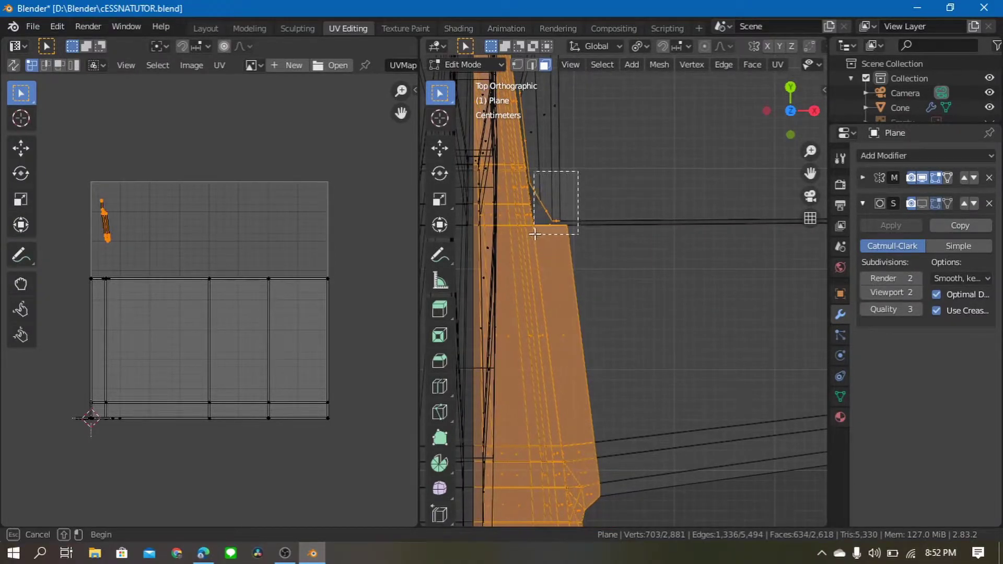
middle_drag(533, 232, 533, 232)
Deselect the lower fin vertices and stabilizer-root faces, leaving 675 vertices and 614 faces
key(b)
middle_drag(616, 308, 567, 383)
key(b)
middle_drag(635, 435, 585, 519)
key(b)
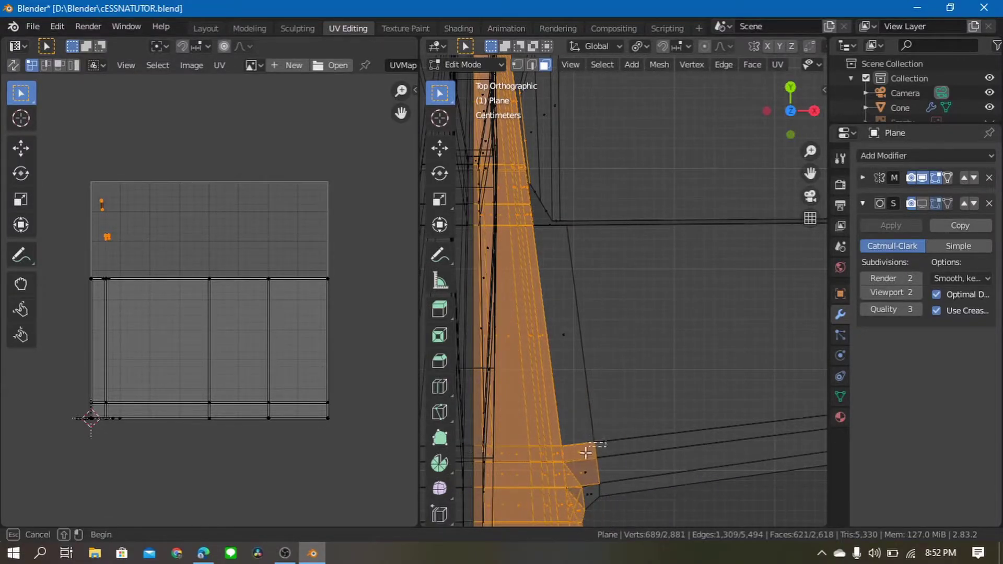
middle_drag(577, 477, 578, 477)
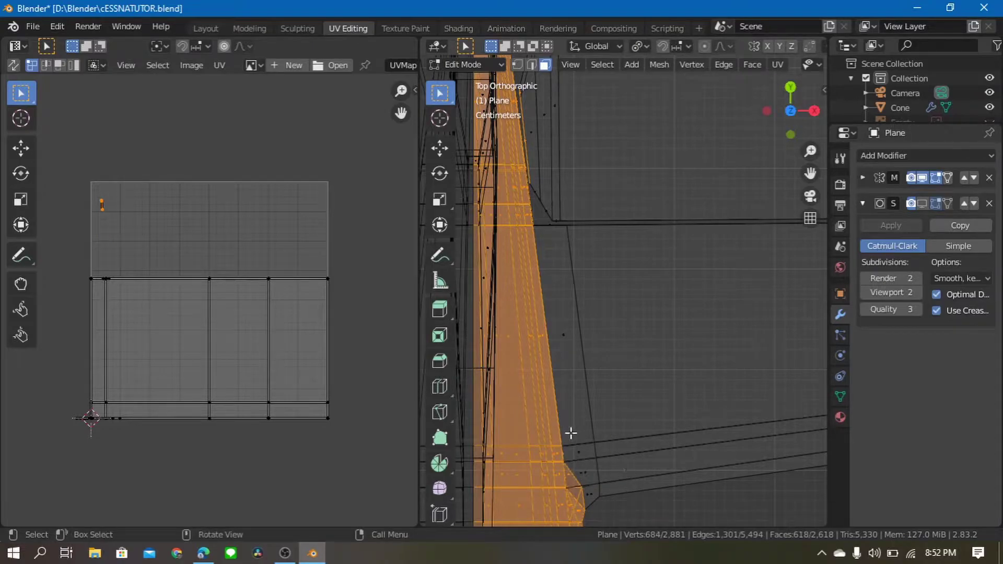
shift+scroll(570, 433, up, 5)
key(b)
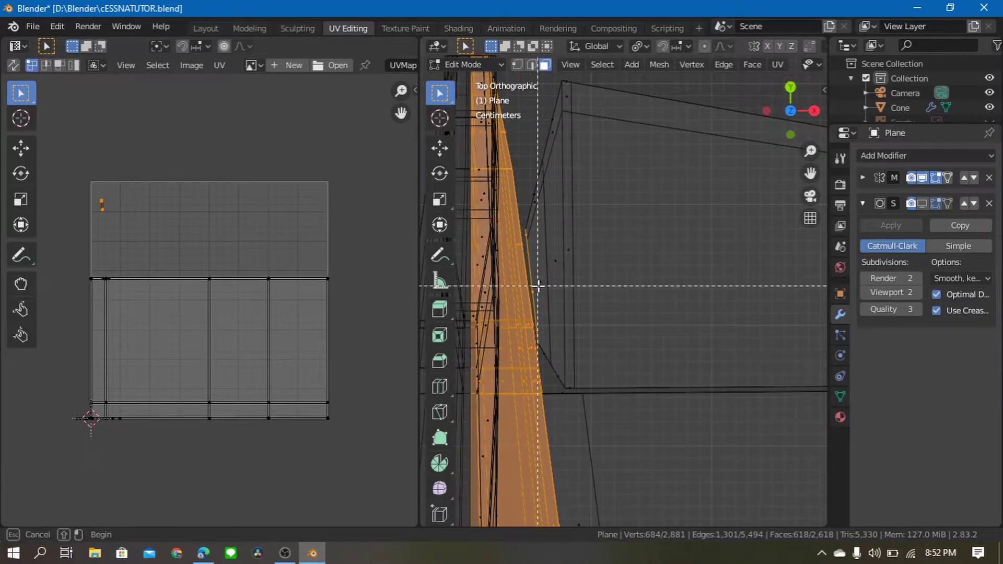
middle_drag(524, 239, 537, 304)
key(b)
scroll(586, 373, down, 3)
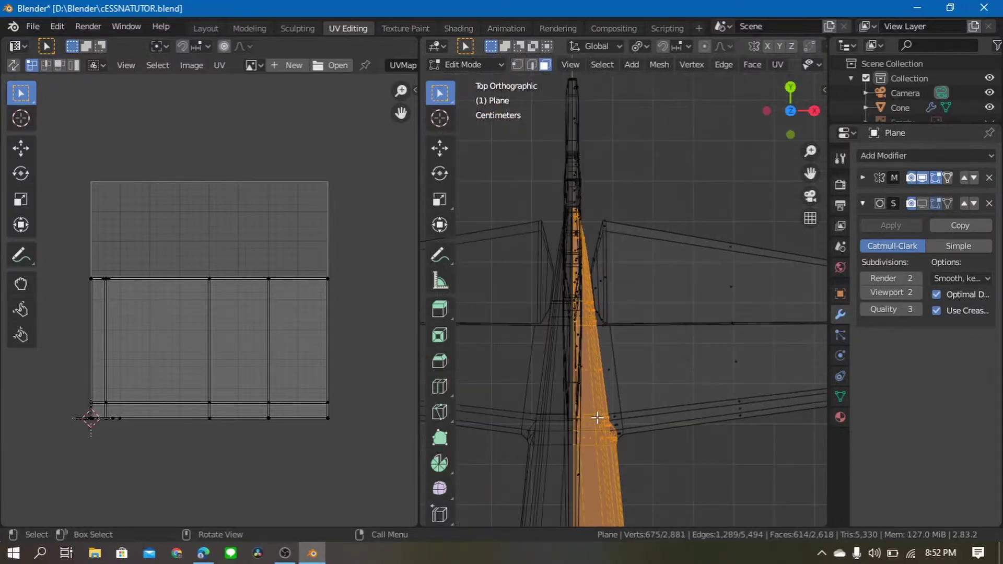
scroll(626, 433, down, 3)
scroll(647, 449, down, 2)
mouse_move(662, 461)
middle_down()
mouse_move(603, 381)
mouse_move(570, 290)
mouse_move(606, 276)
middle_up()
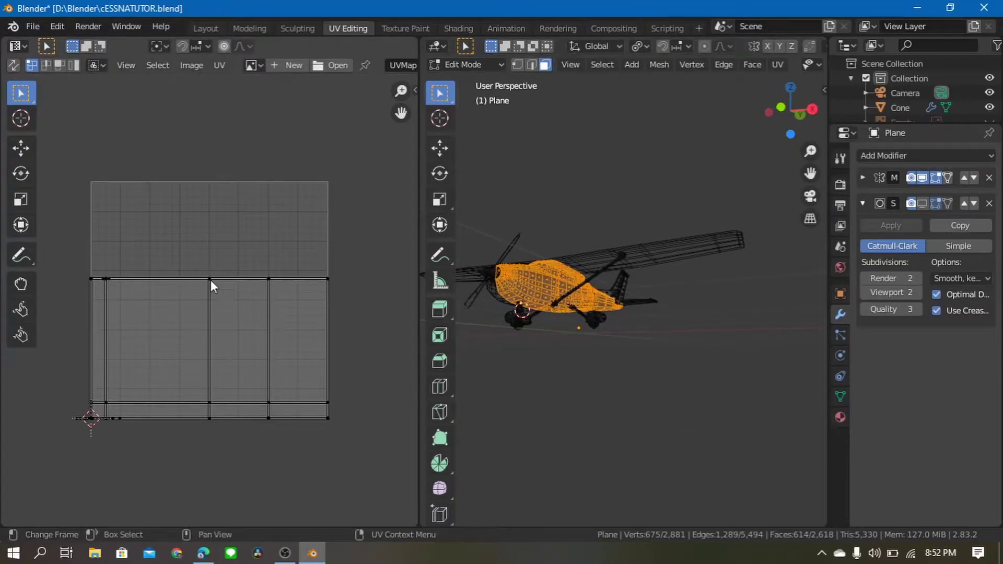
Zoom in on the fuselage nose and switch the viewport to solid shading
scroll(598, 331, up, 2)
mouse_move(598, 332)
middle_down()
mouse_move(582, 331)
mouse_move(624, 341)
mouse_move(626, 330)
mouse_move(557, 322)
mouse_move(630, 336)
middle_up()
key(z)
click(684, 340)
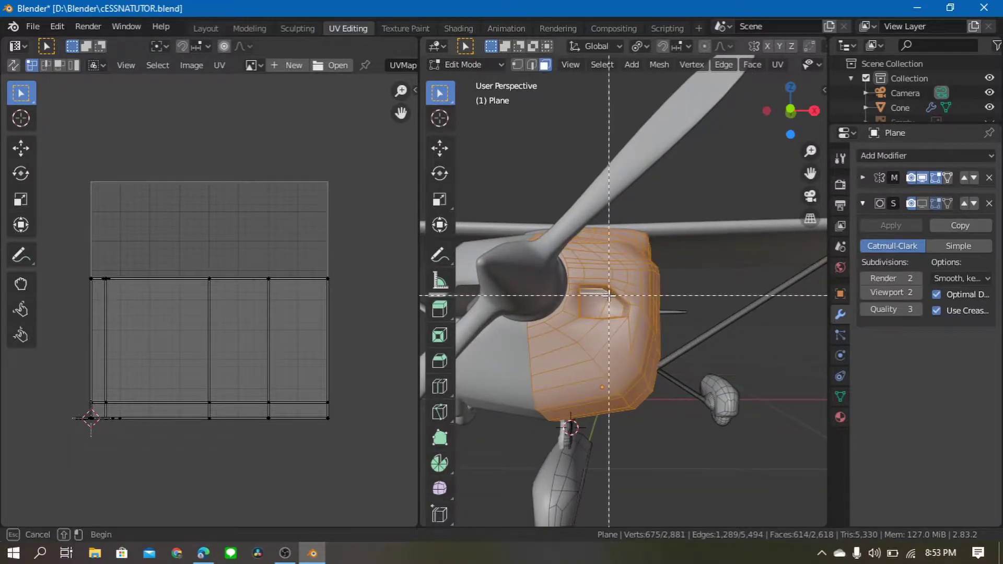
Deselect the cockpit window faces on the nose cowling
shift+click(598, 294)
shift+click(600, 294)
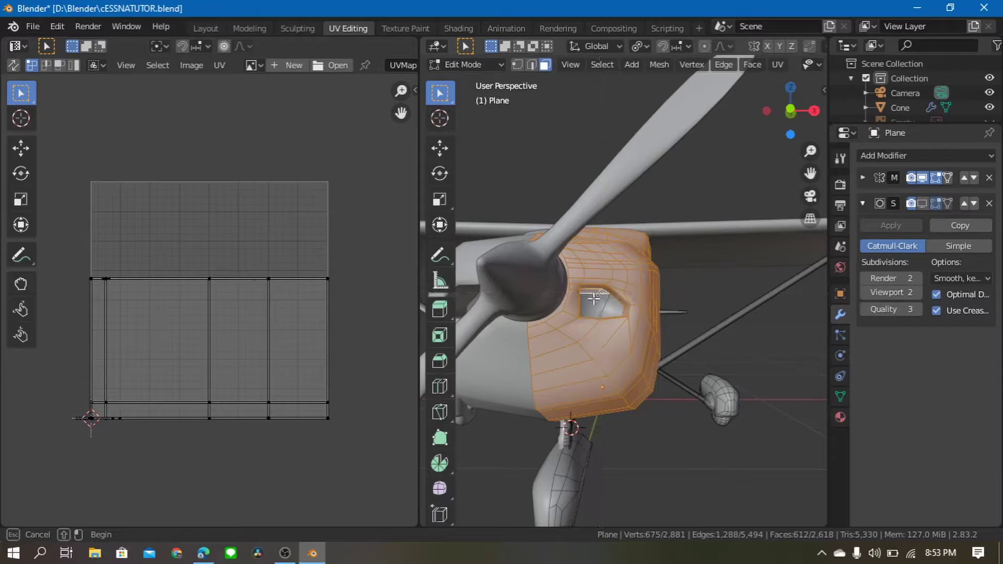
scroll(595, 301, up, 3)
scroll(596, 301, down, 3)
middle_drag(595, 301, 513, 269)
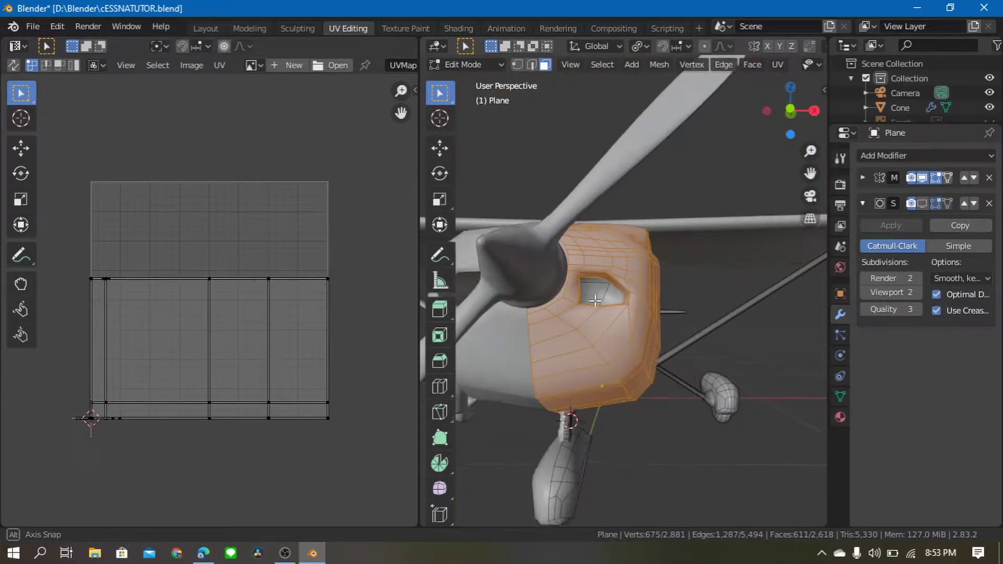
key(b)
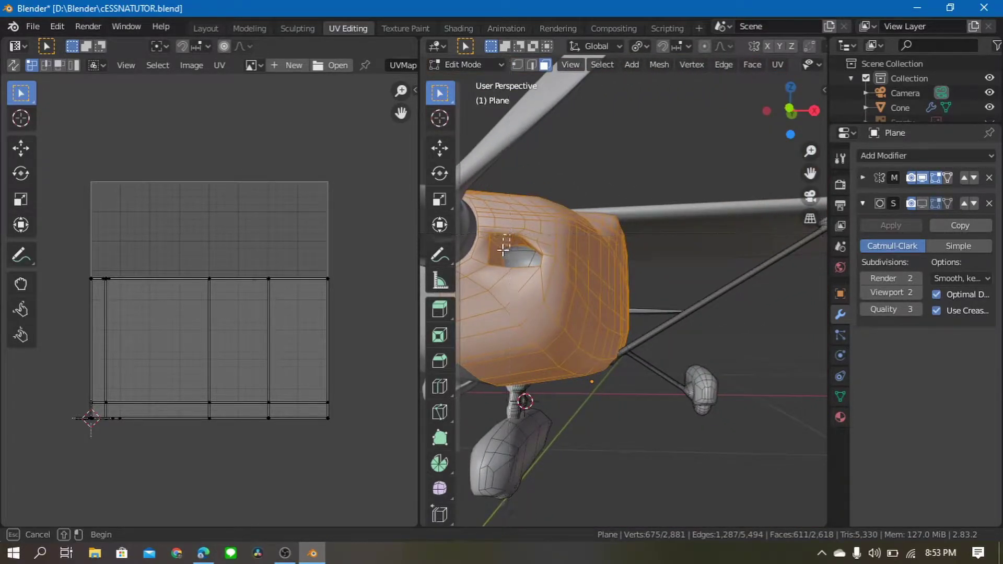
mouse_move(498, 252)
middle_down()
mouse_move(656, 286)
mouse_move(644, 294)
mouse_move(654, 296)
middle_up()
Deselect the faces inside the cockpit window and its left strip of window faces
key(b)
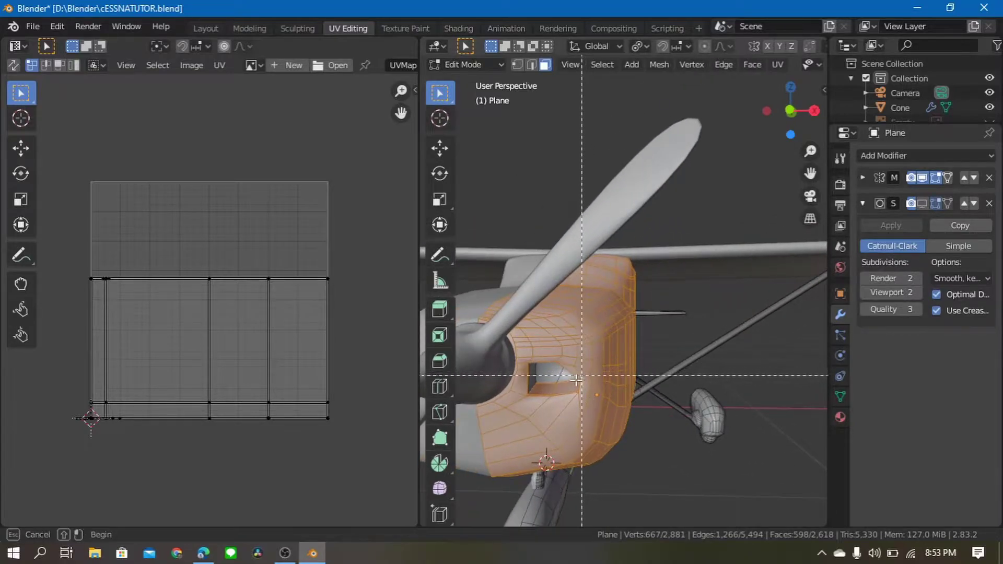
key(b)
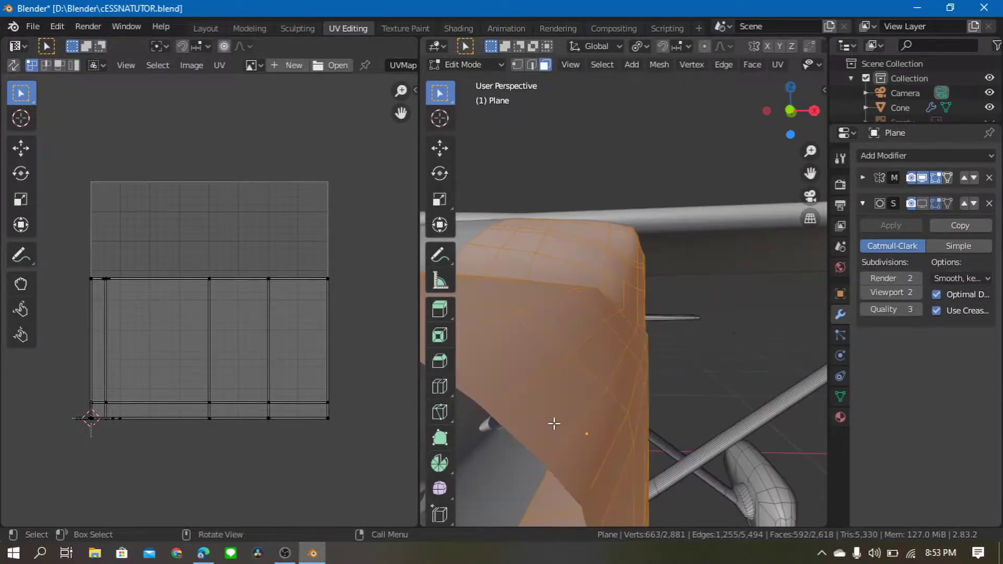
middle_drag(543, 393, 551, 411)
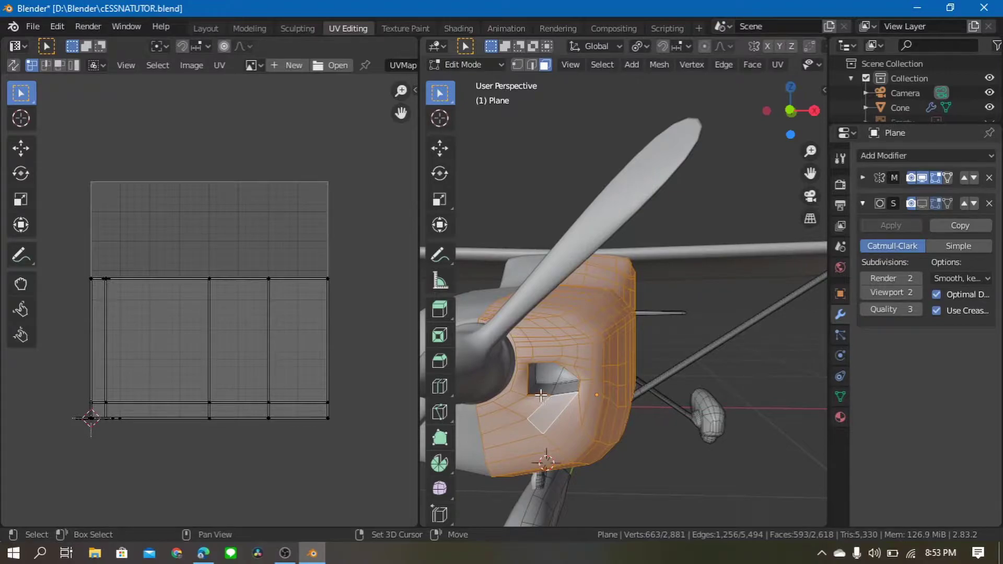
ctrl+right_click(550, 399)
key(b)
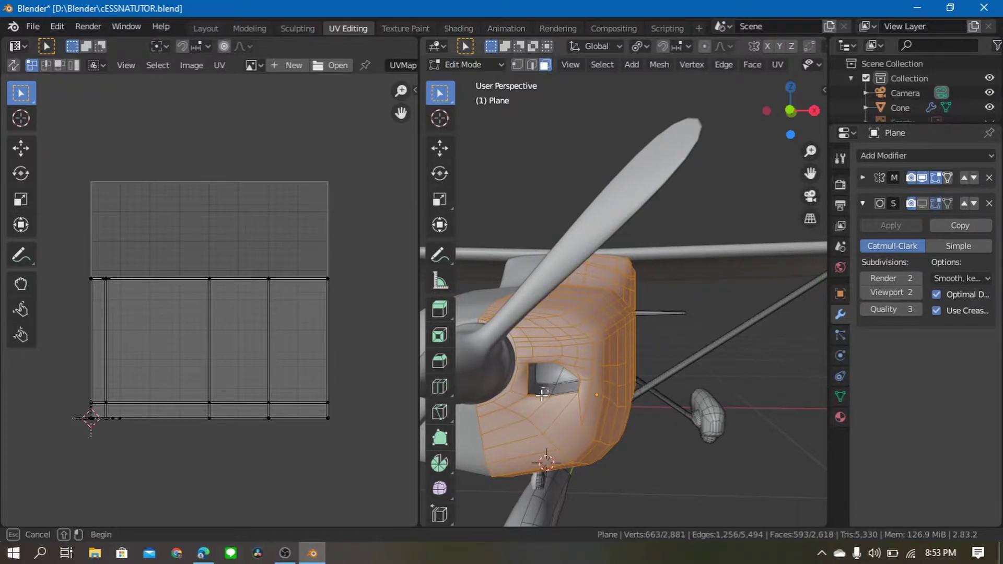
mouse_move(542, 394)
middle_down()
mouse_move(510, 376)
mouse_move(619, 351)
mouse_move(750, 361)
mouse_move(679, 355)
middle_up()
scroll(504, 393, up, 4)
scroll(652, 349, up, 2)
scroll(653, 349, up, 2)
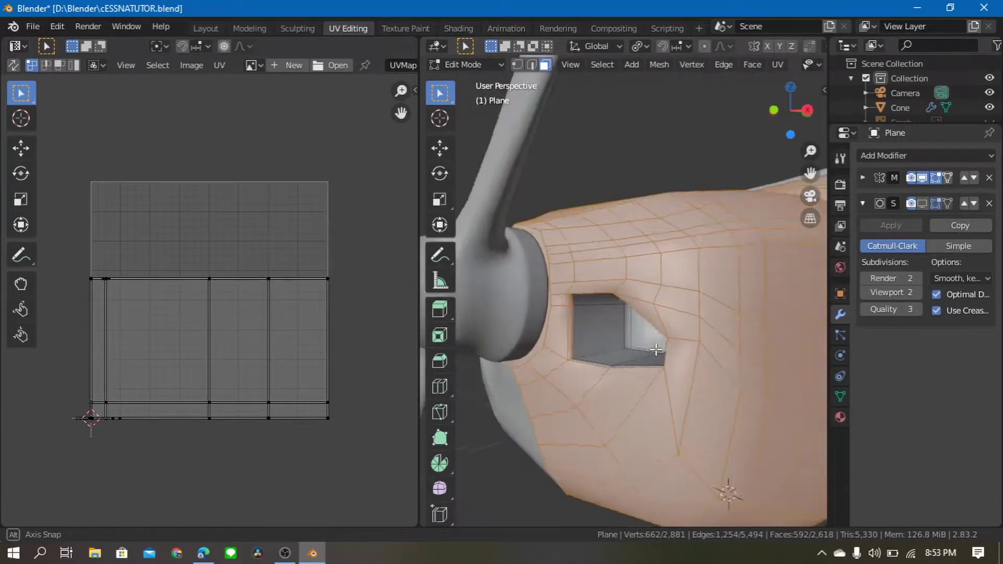
scroll(653, 348, up, 2)
key(b)
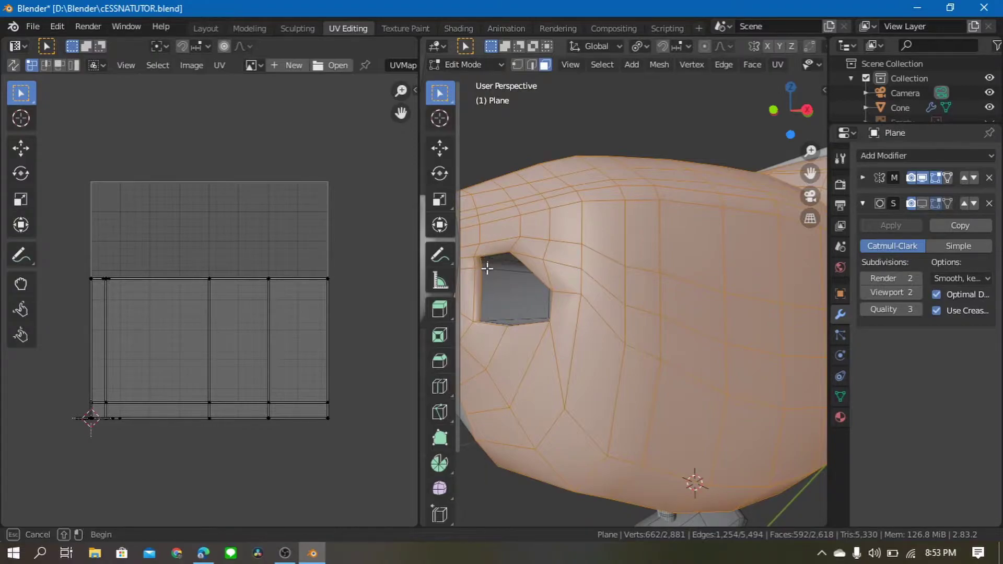
middle_drag(478, 296, 578, 282)
Deselect two more vertices near the window, viewing the plane from the front
key(b)
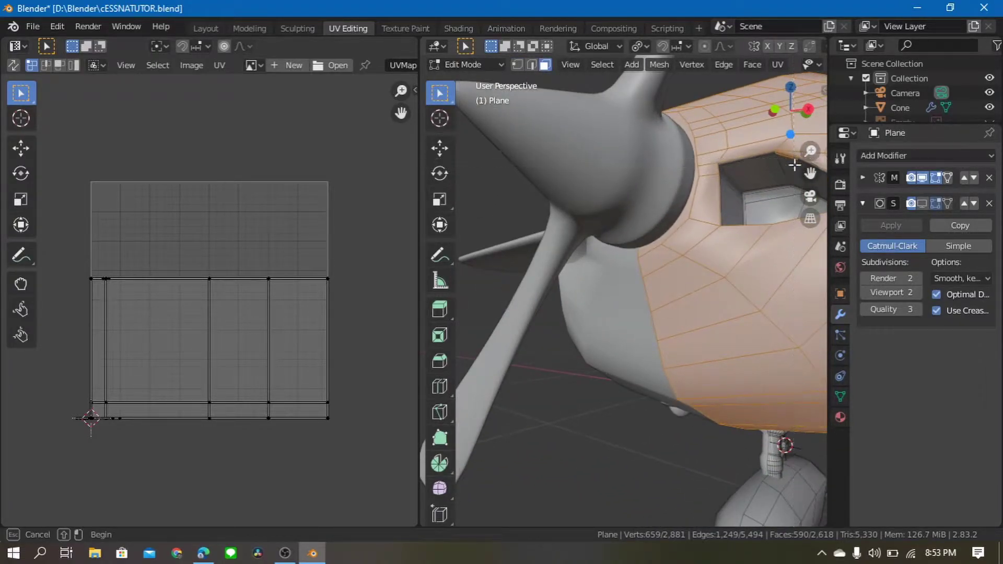
middle_click(786, 158)
scroll(786, 159, down, 5)
middle_drag(760, 206, 620, 203)
scroll(653, 268, up, 3)
scroll(653, 275, up, 3)
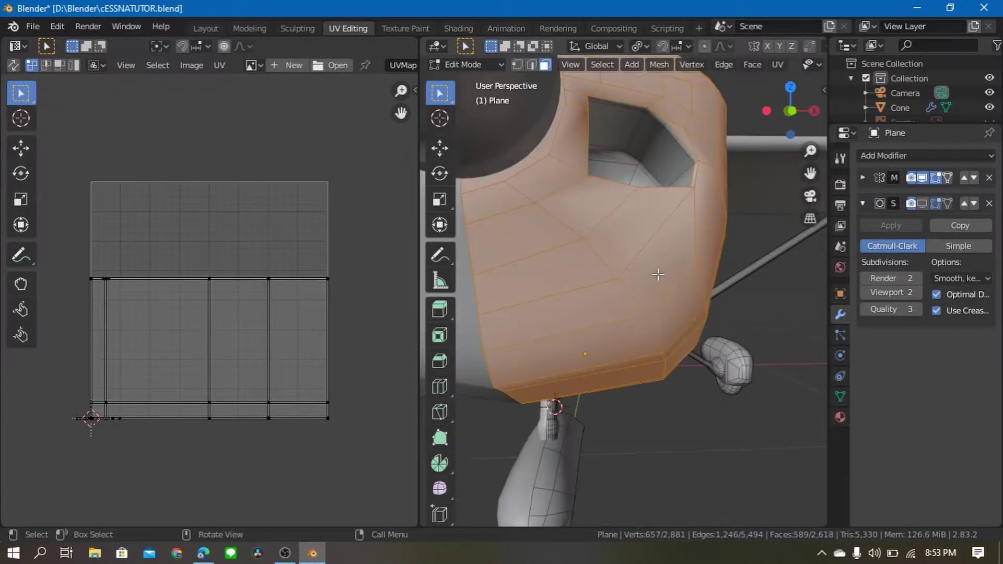
scroll(665, 273, up, 3)
scroll(663, 282, up, 2)
scroll(665, 282, down, 5)
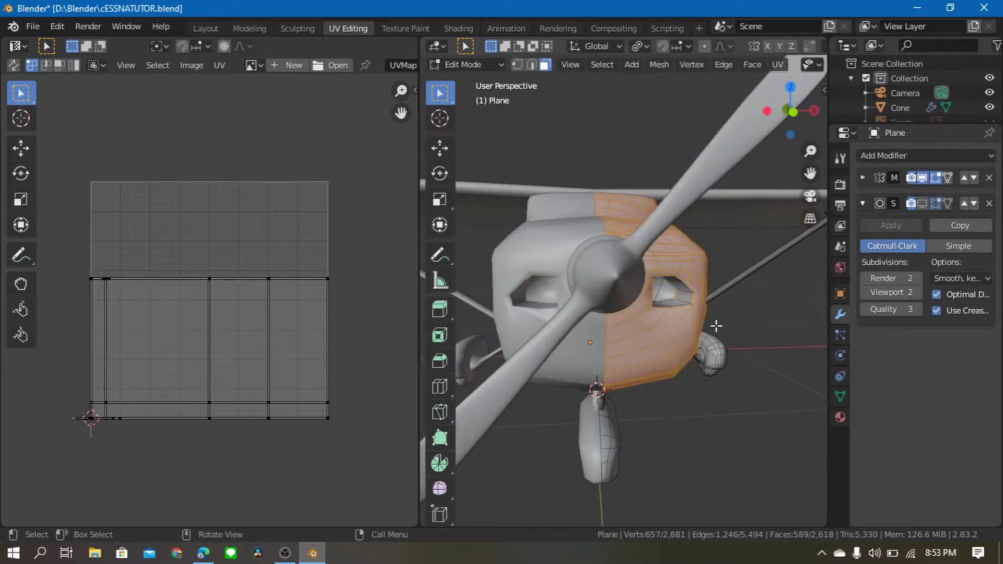
Deselect the last window-corner face and edges (651 vertices, 587 faces) and bring up UV Mapping
key(b)
middle_drag(674, 295, 689, 308)
scroll(719, 332, up, 4)
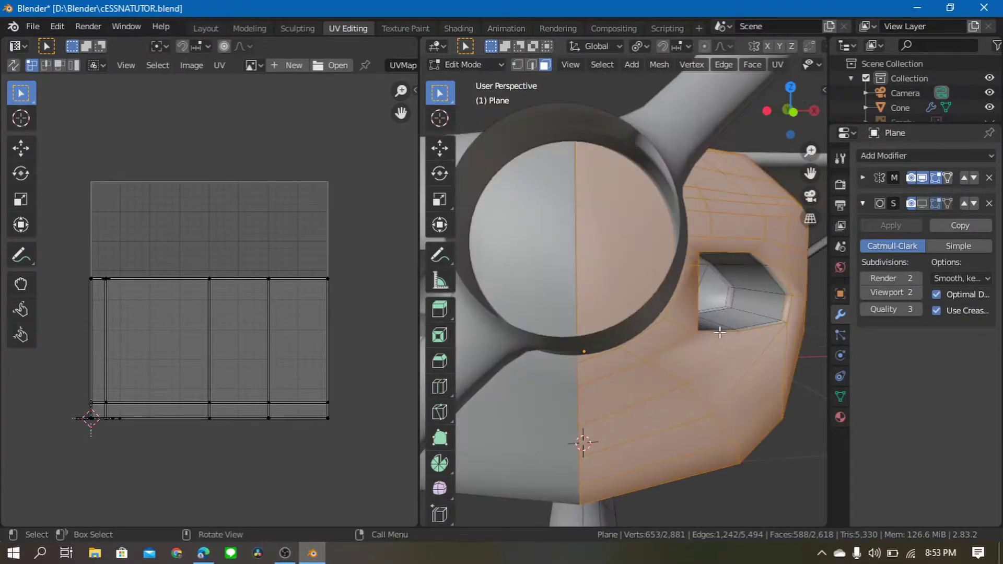
key(b)
middle_drag(792, 296, 775, 319)
scroll(752, 323, down, 5)
scroll(736, 320, down, 3)
scroll(700, 327, down, 3)
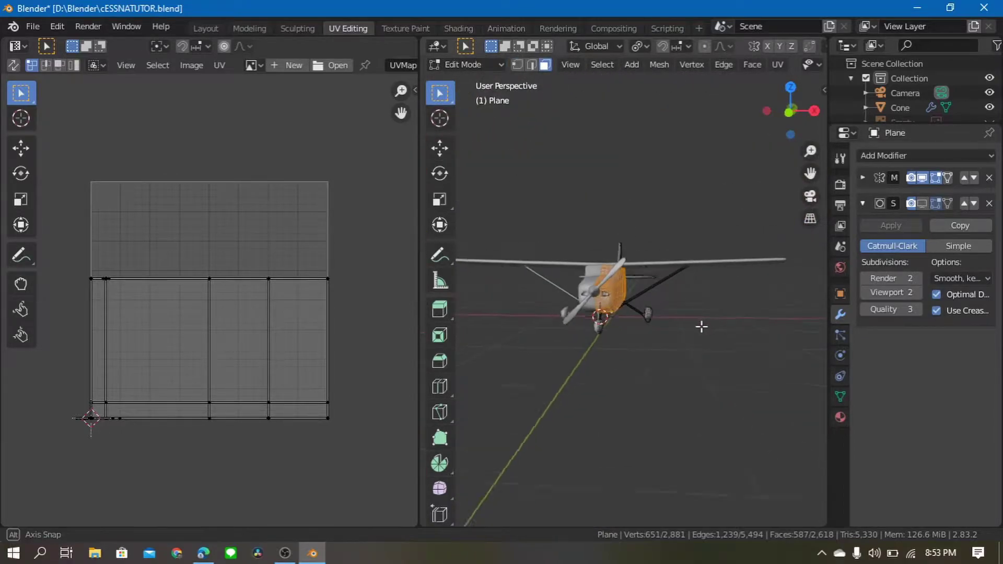
mouse_move(700, 327)
middle_down()
mouse_move(625, 369)
mouse_move(519, 306)
mouse_move(519, 291)
mouse_move(687, 297)
mouse_move(644, 343)
middle_up()
scroll(643, 342, up, 2)
key(u)
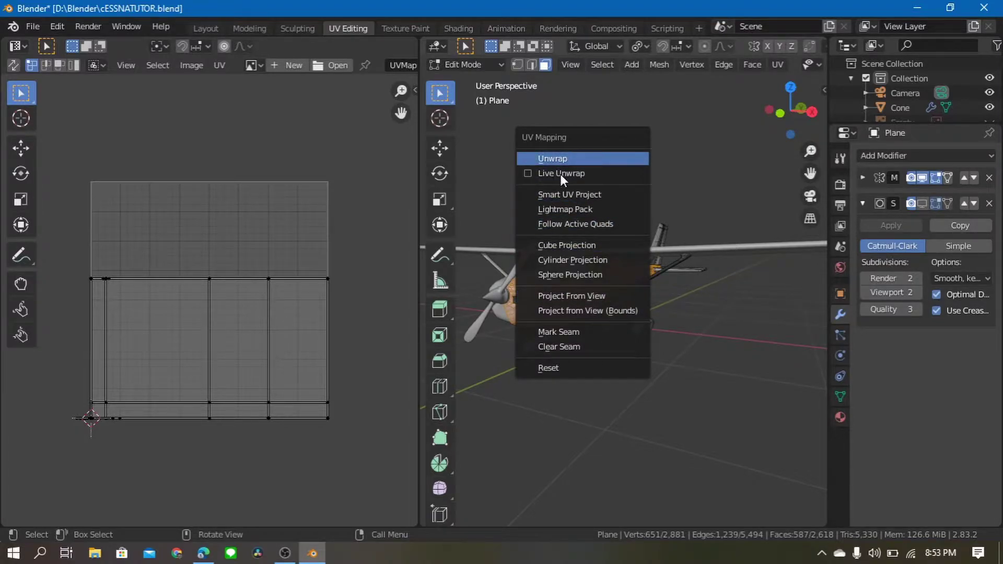
Unwrap the fuselage, frame its teardrop island with tail in the UV editor, select all and begin rotating
click(561, 159)
scroll(144, 361, up, 3)
middle_drag(143, 362, 306, 364)
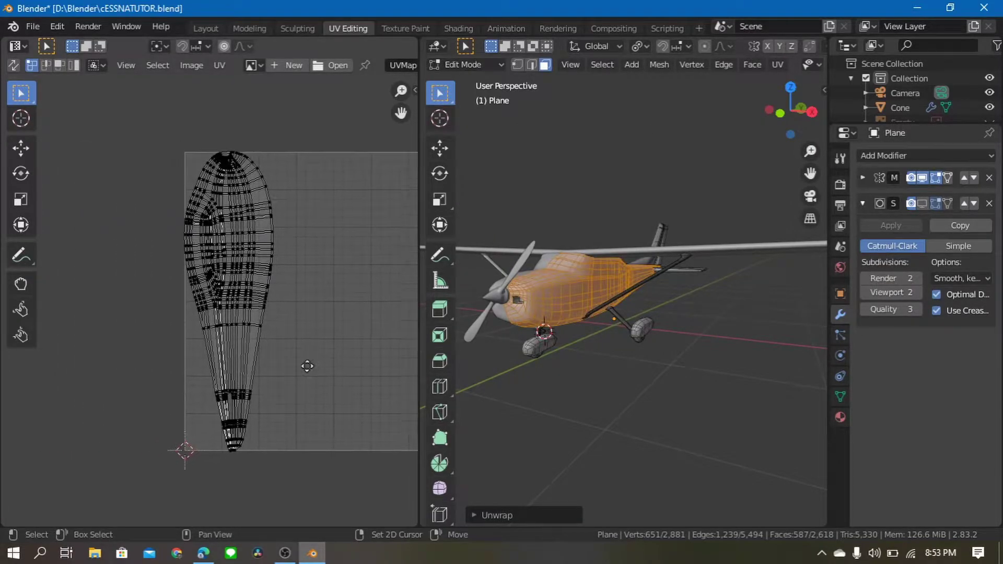
scroll(359, 384, up, 3)
scroll(359, 384, down, 2)
middle_drag(359, 383, 262, 386)
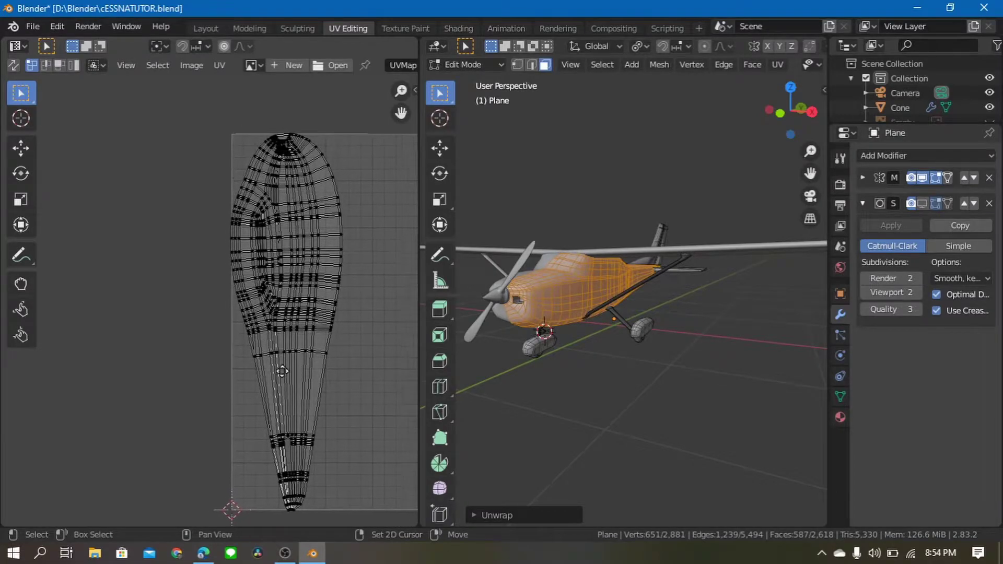
scroll(262, 386, up, 3)
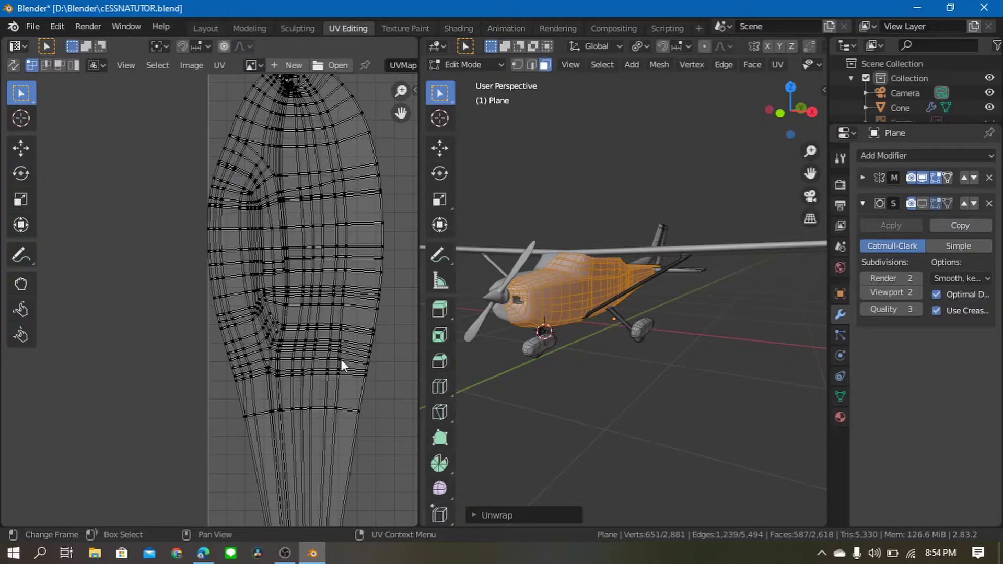
scroll(341, 358, down, 2)
middle_drag(343, 365, 284, 290)
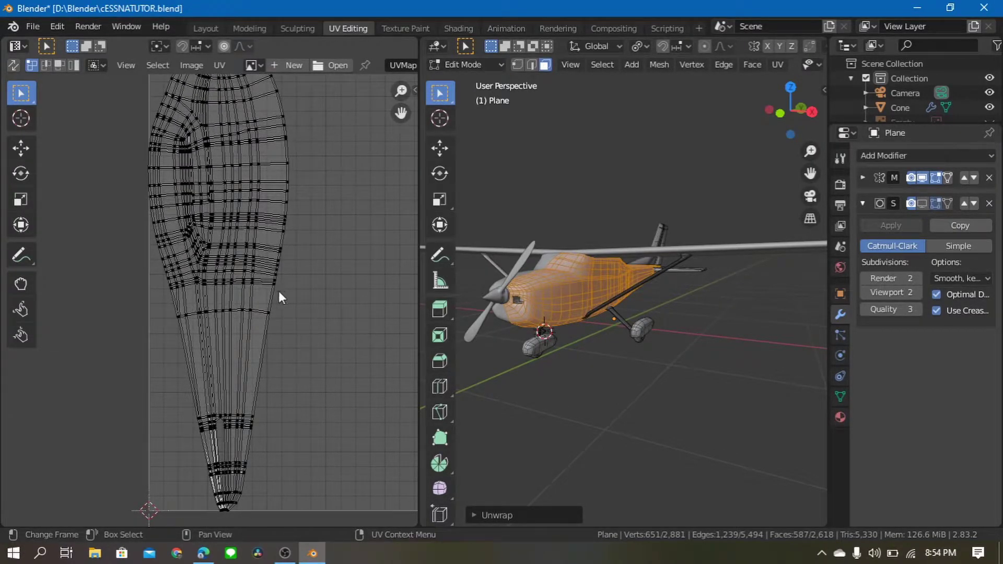
scroll(218, 272, down, 1)
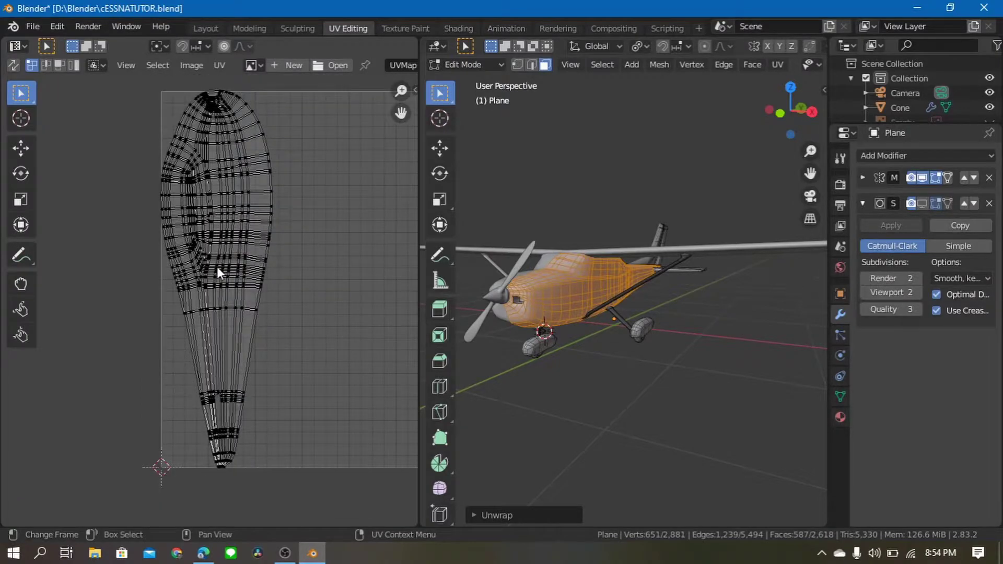
key(a)
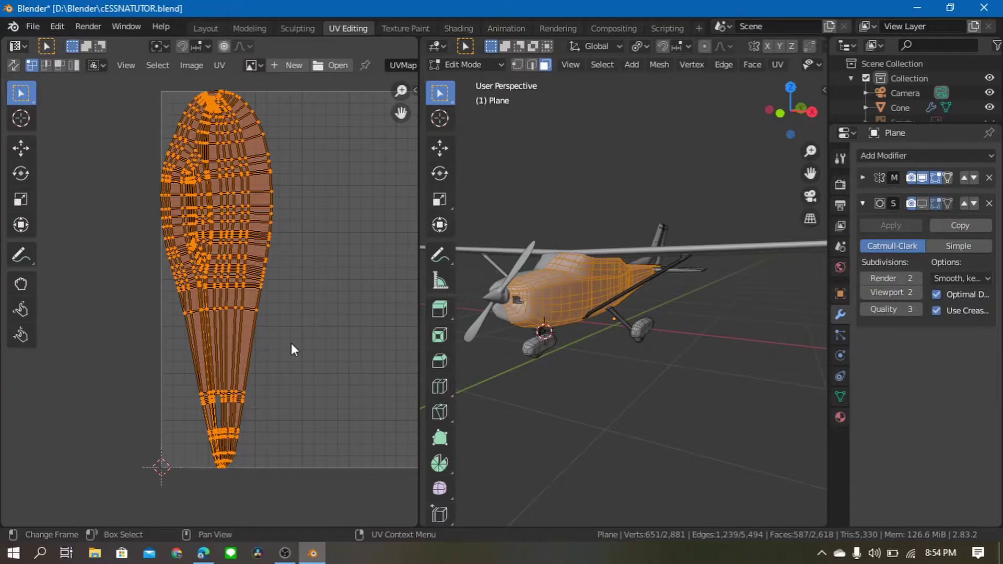
key(r)
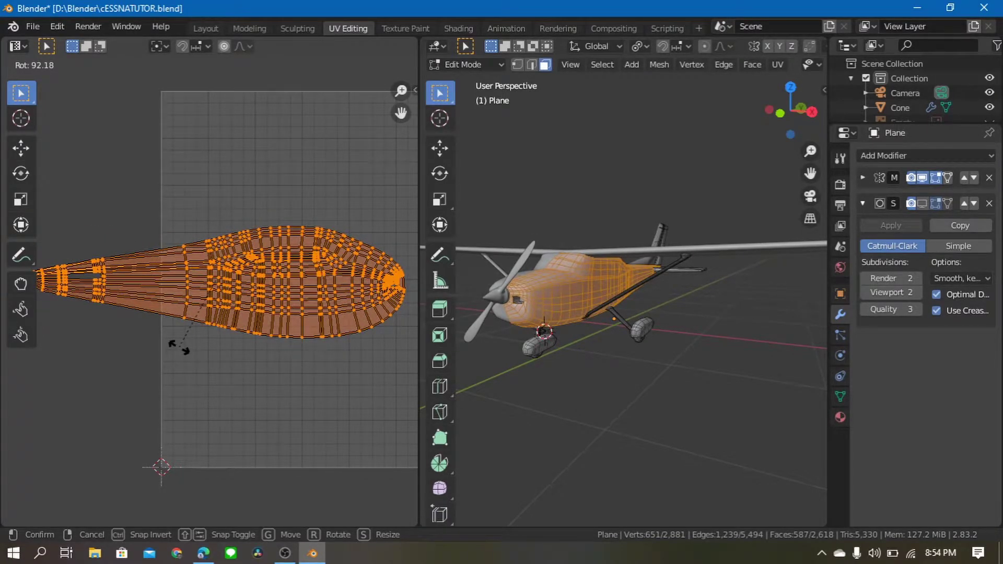
Finish rotating the fuselage island at exactly 90° and mirror it
text(90)
key(Return)
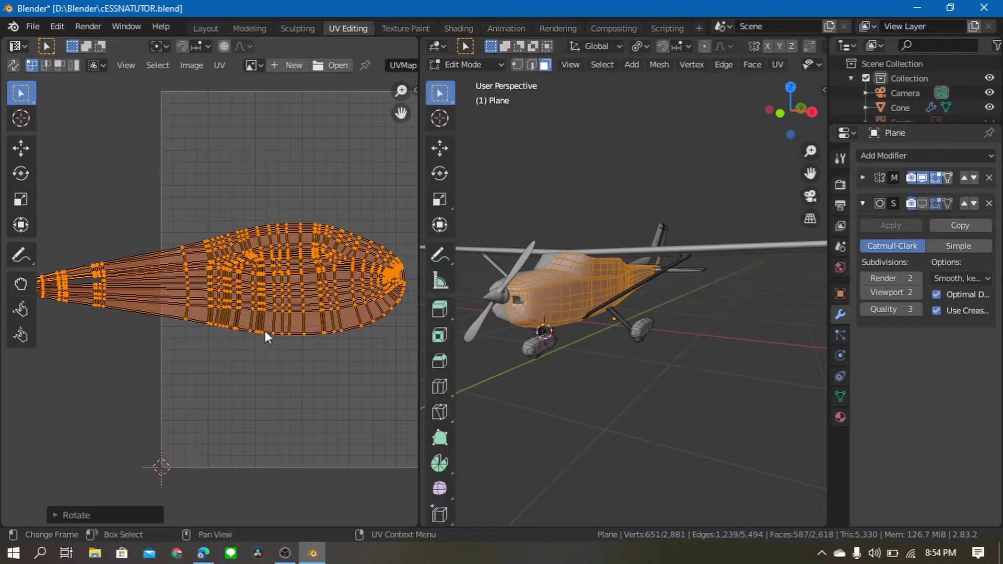
right_click(268, 290)
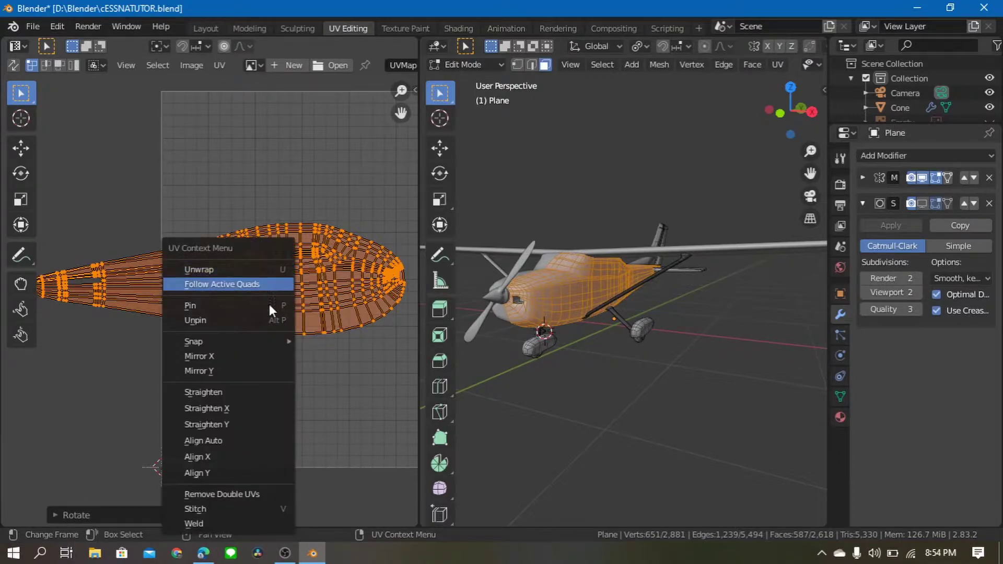
click(258, 354)
scroll(258, 354, down, 3)
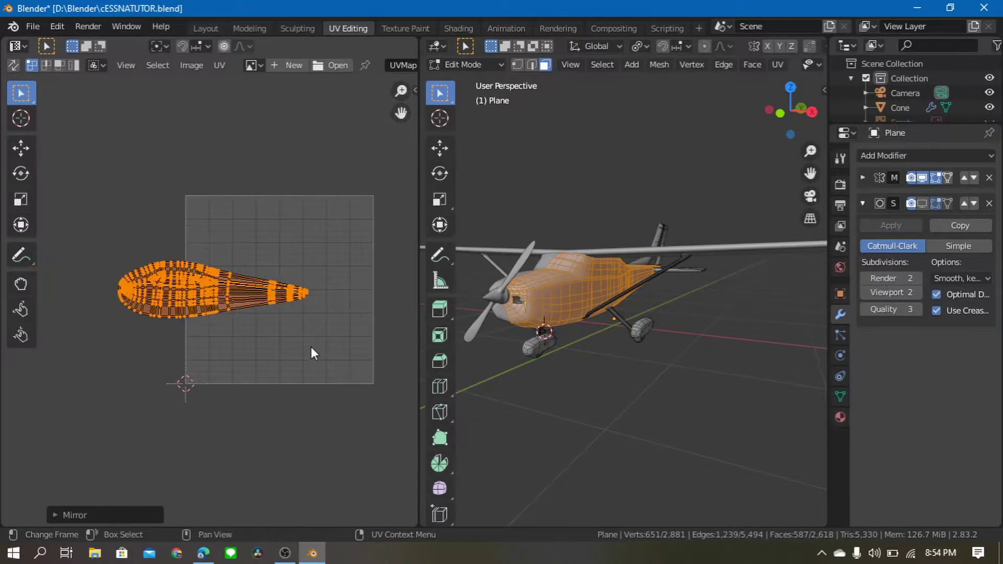
middle_drag(312, 346, 285, 347)
Move and scale the fuselage island to fit inside the UV square
key(g)
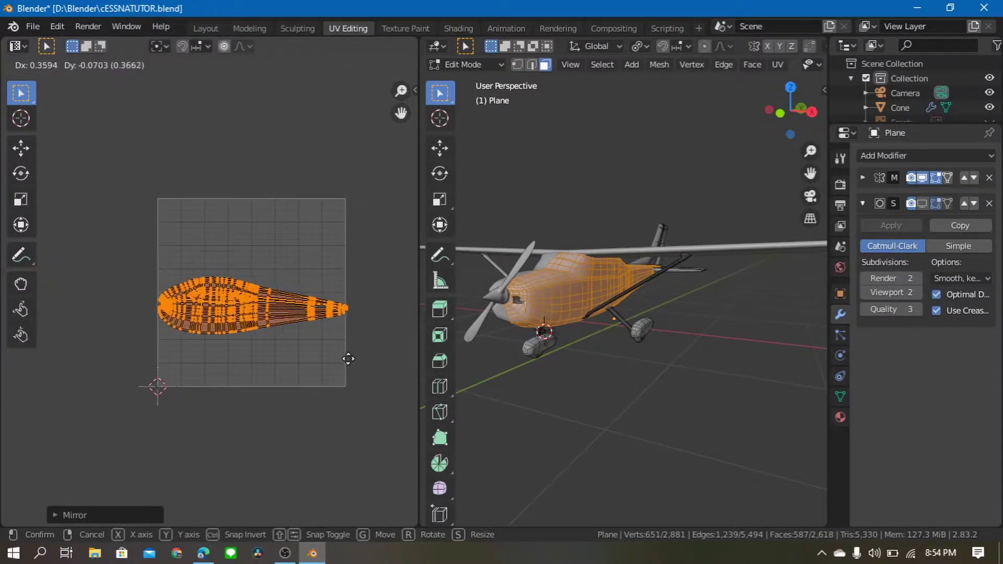
click(345, 358)
scroll(325, 367, up, 3)
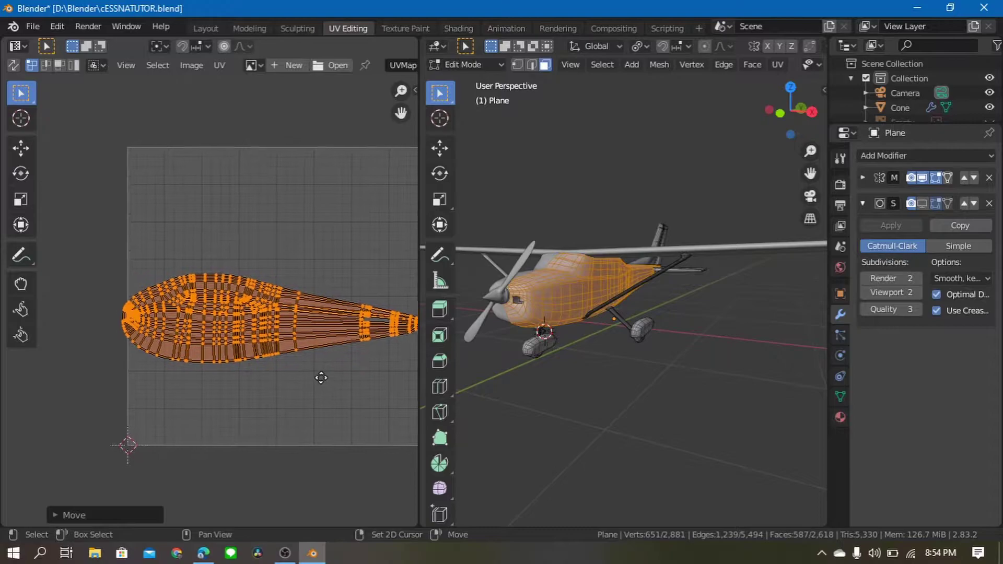
key(s)
click(367, 420)
key(g)
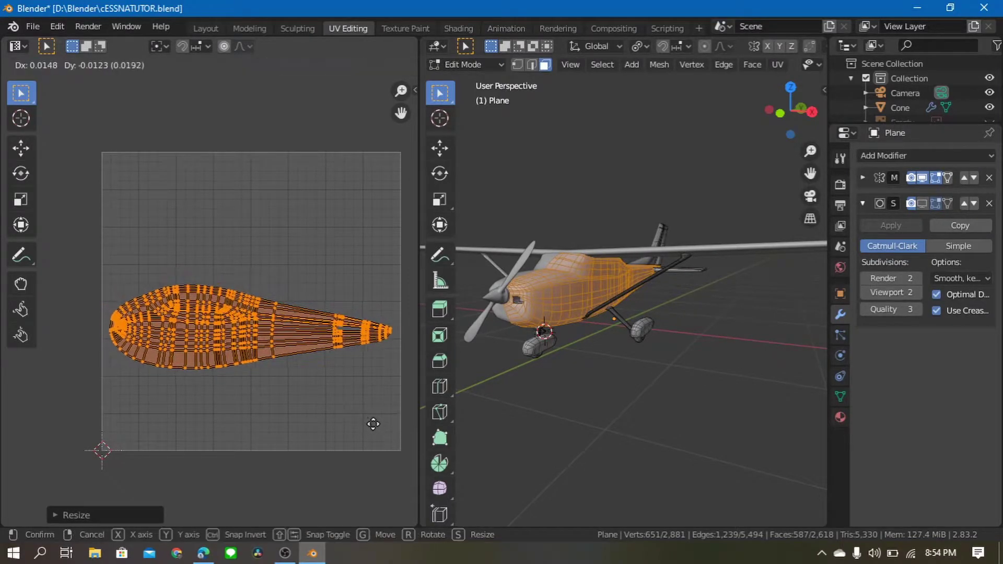
click(373, 425)
key(s)
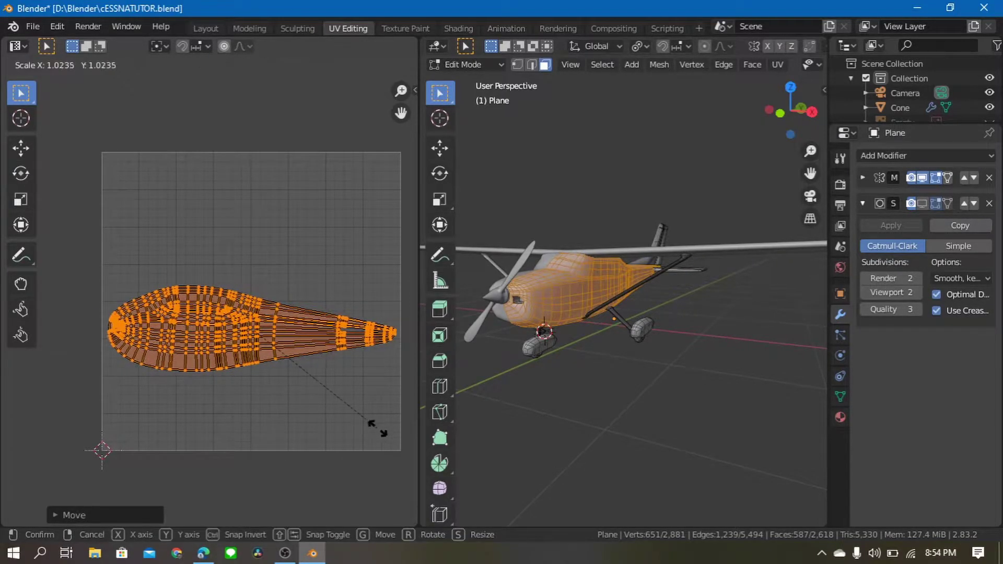
click(376, 430)
key(g)
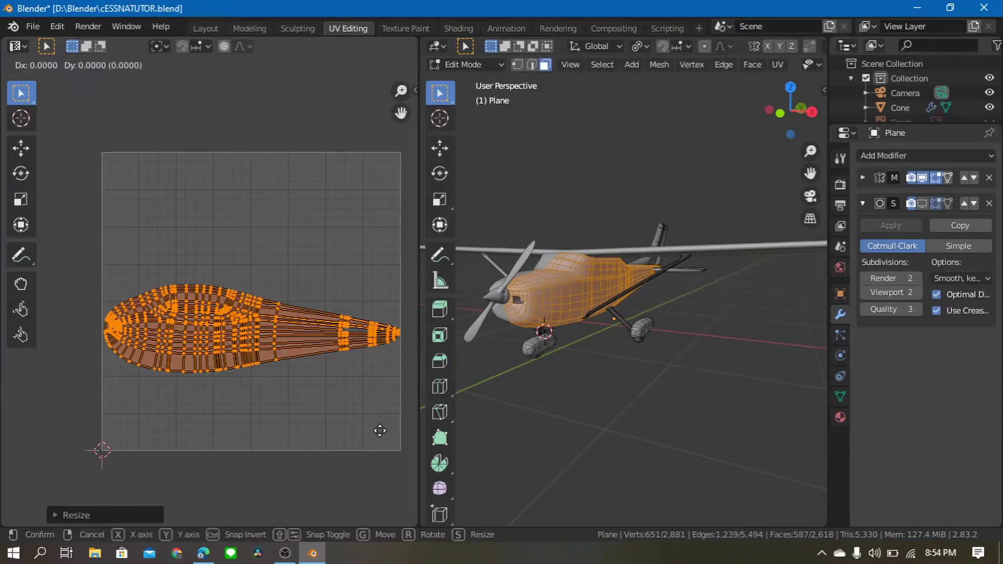
click(378, 430)
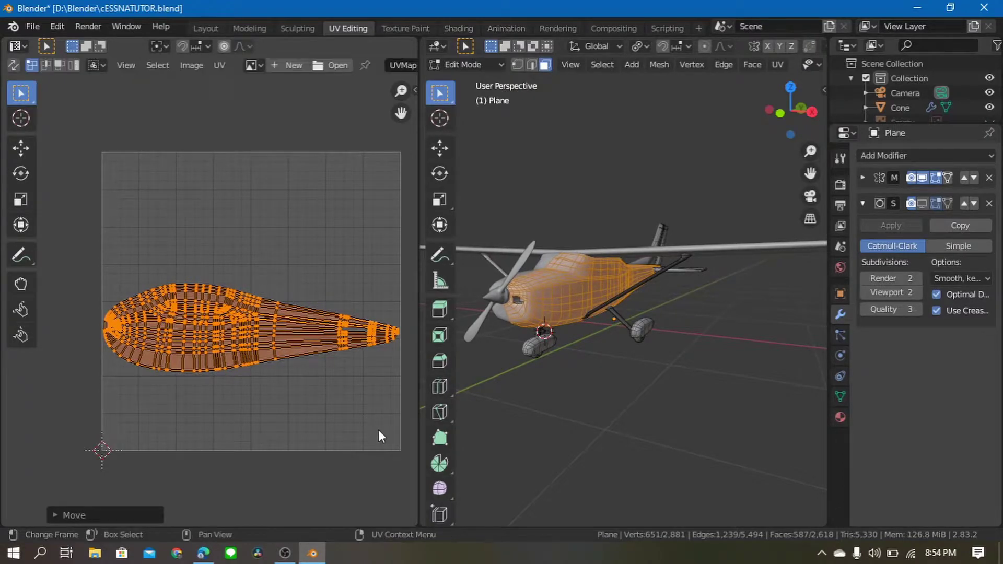
Raise the island along Y into the middle of the square, between tail and wheel islands
scroll(364, 429, down, 2)
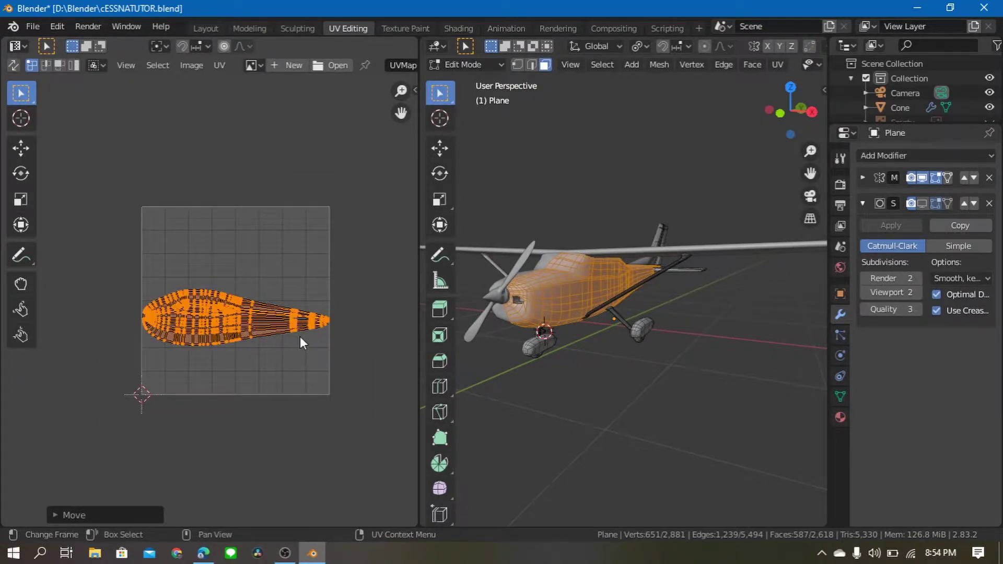
scroll(300, 336, up, 1)
key(g)
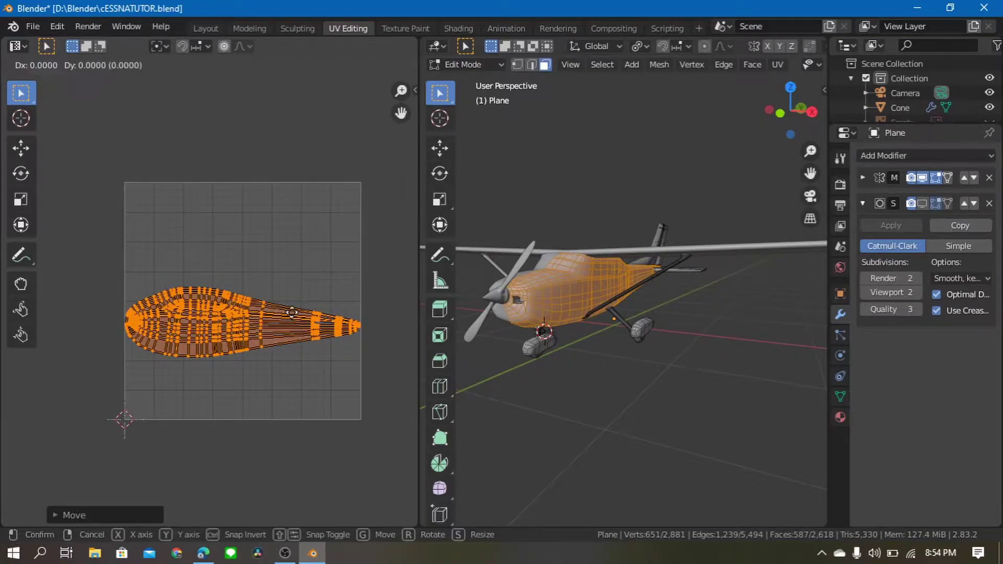
key(y)
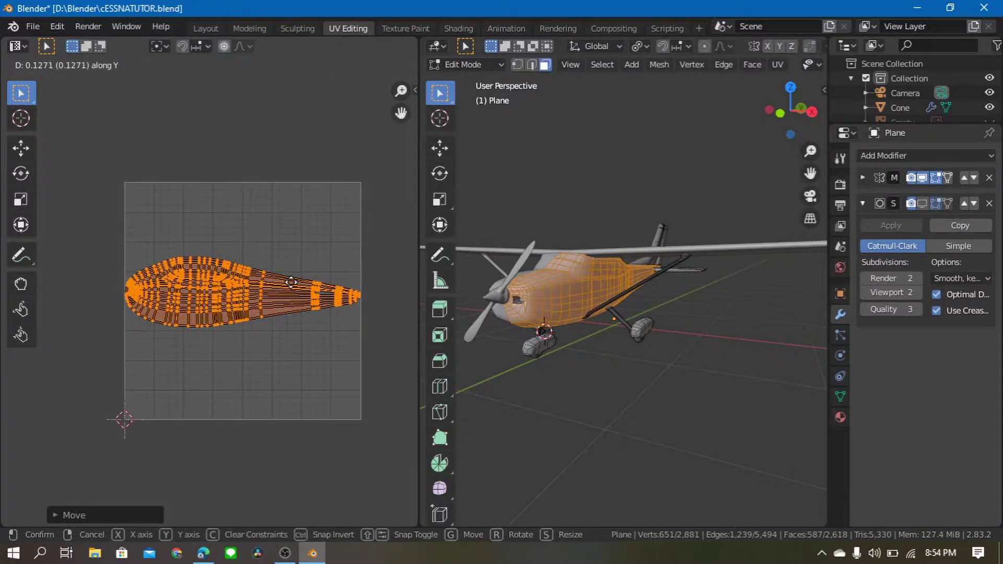
click(295, 282)
Select all Cessna geometry to show wing, tail, wheel and fuselage islands, viewing the plane from low side
key(a)
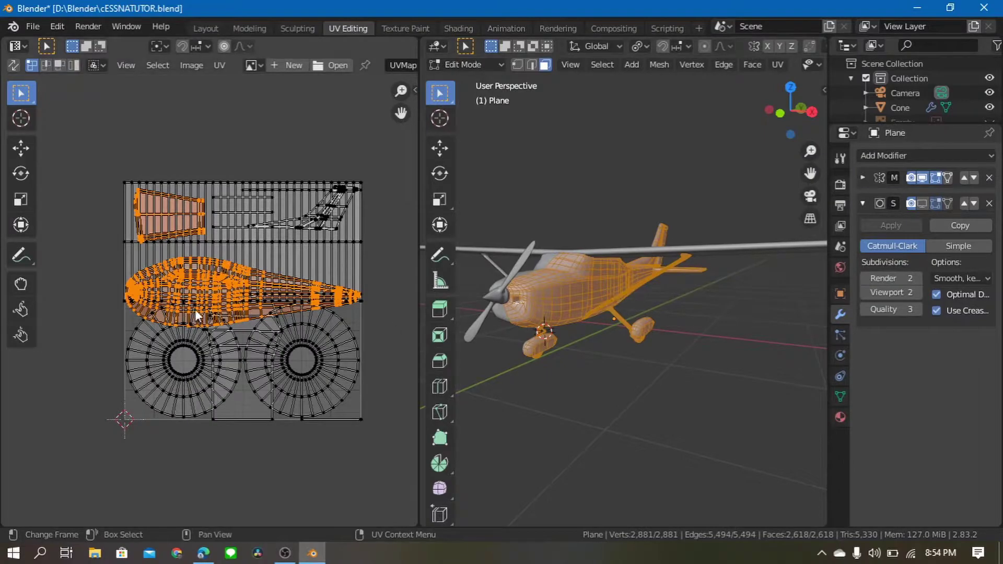
scroll(256, 305, up, 2)
scroll(255, 305, up, 2)
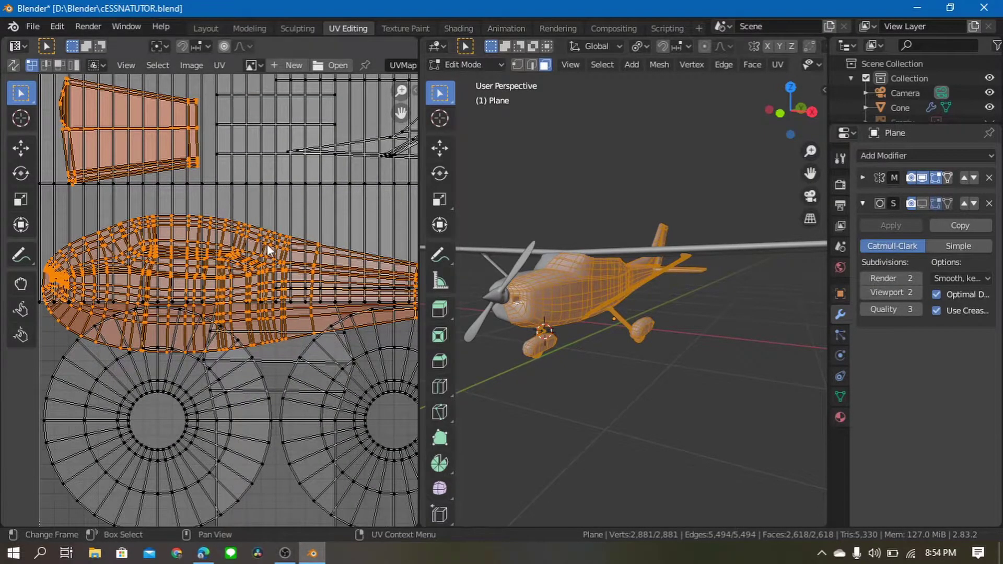
scroll(293, 205, down, 2)
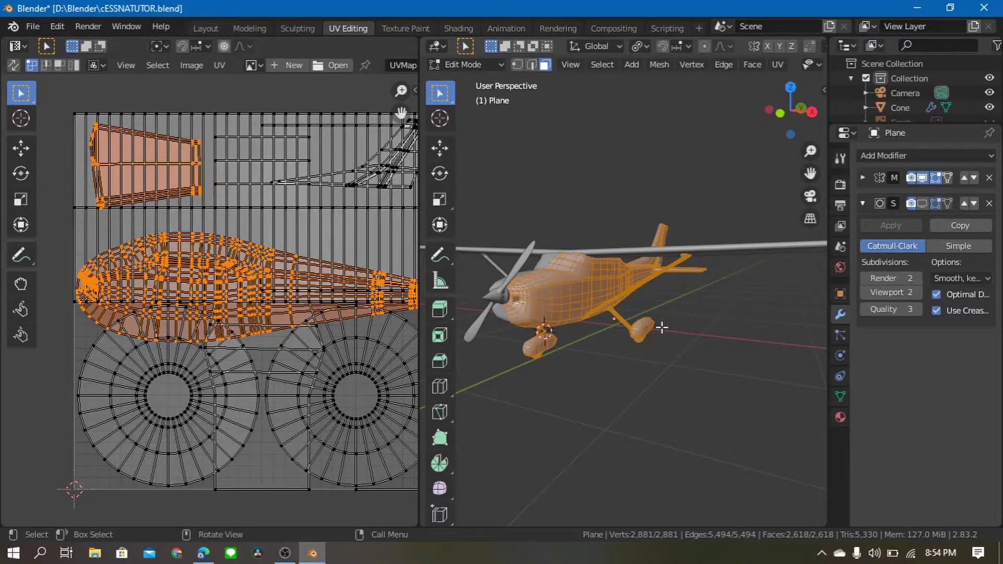
middle_drag(597, 347, 538, 284)
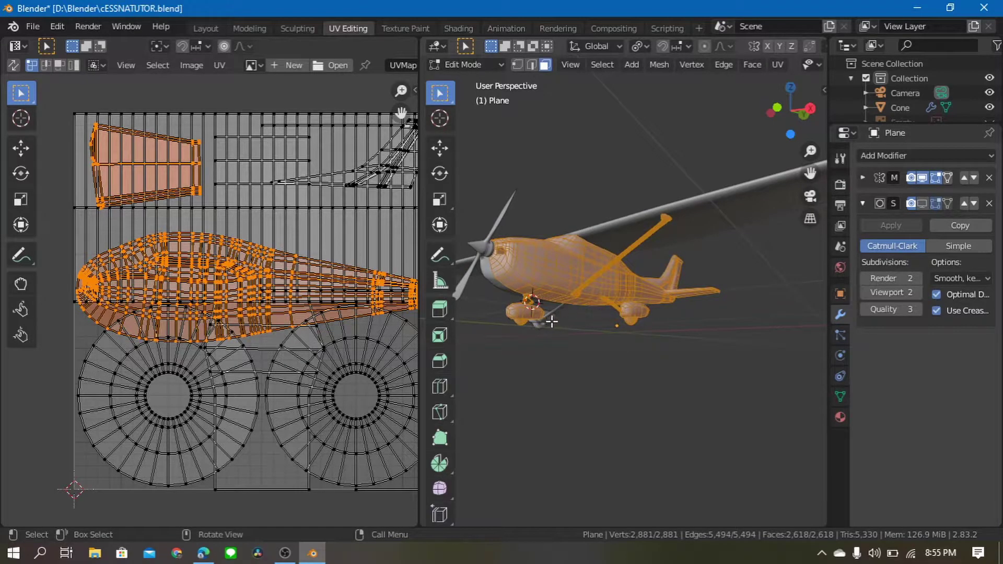
scroll(551, 321, up, 4)
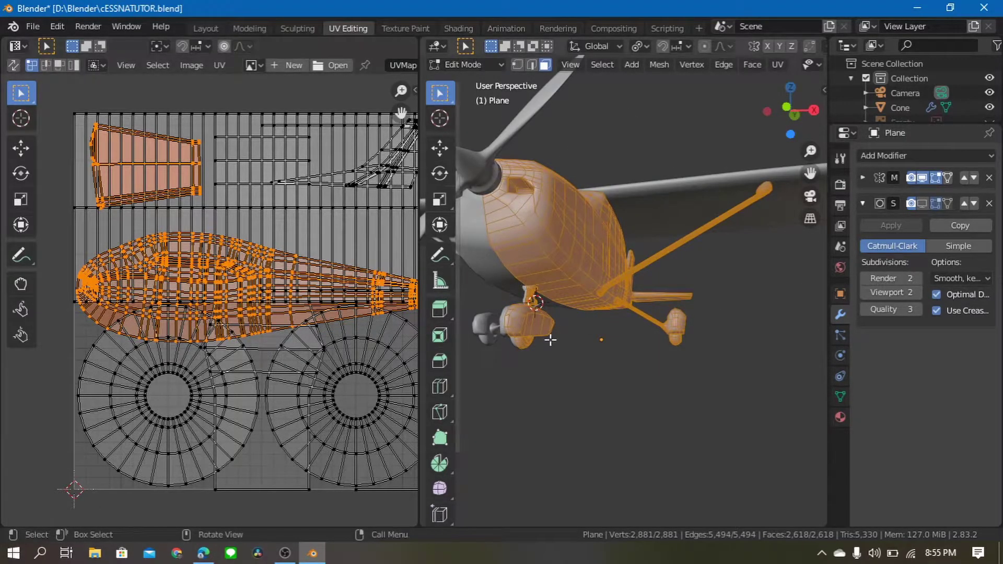
Move the fuselage UV island straight up along the Y axis
key(l)
key(g)
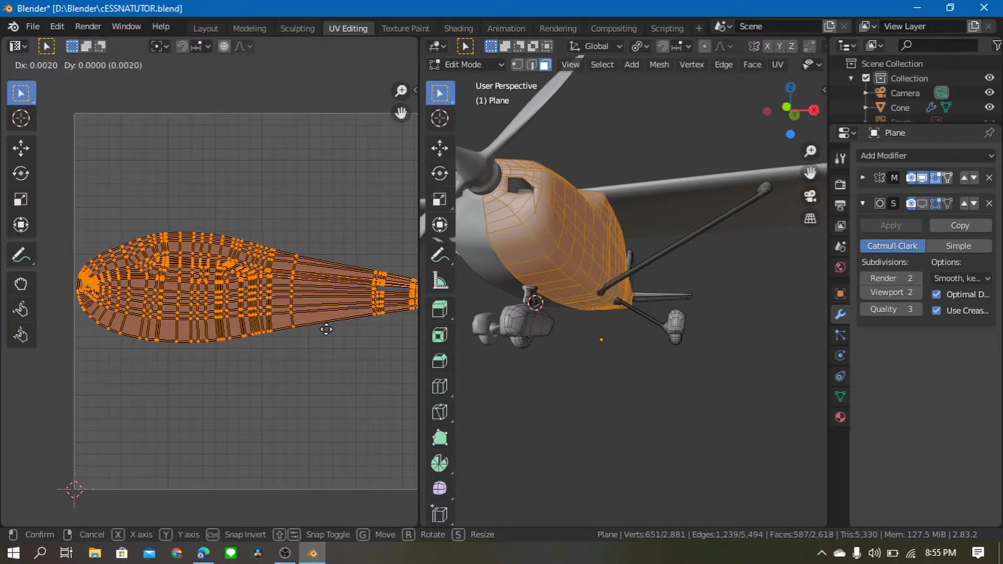
key(y)
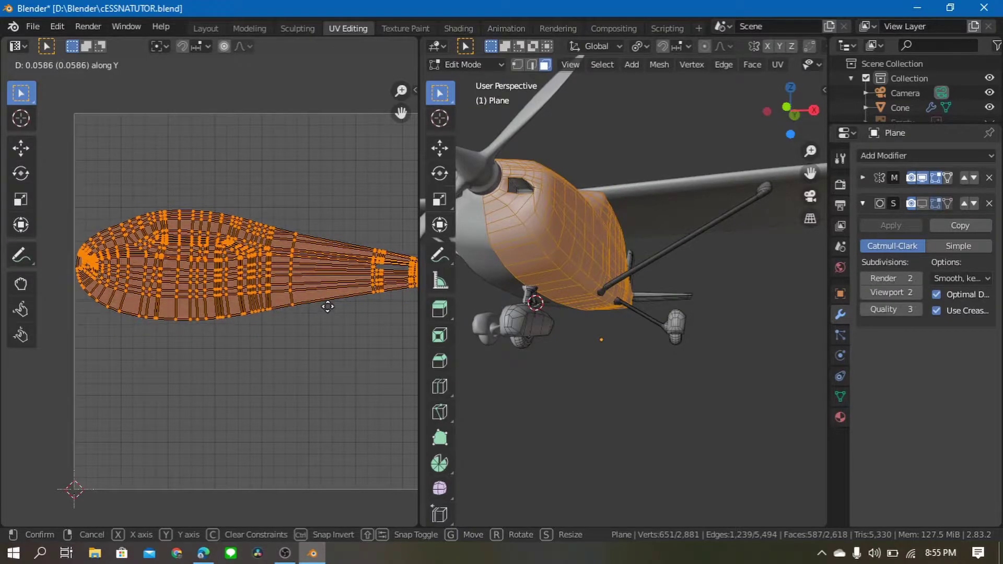
click(328, 306)
scroll(332, 309, down, 2)
middle_drag(331, 314, 334, 337)
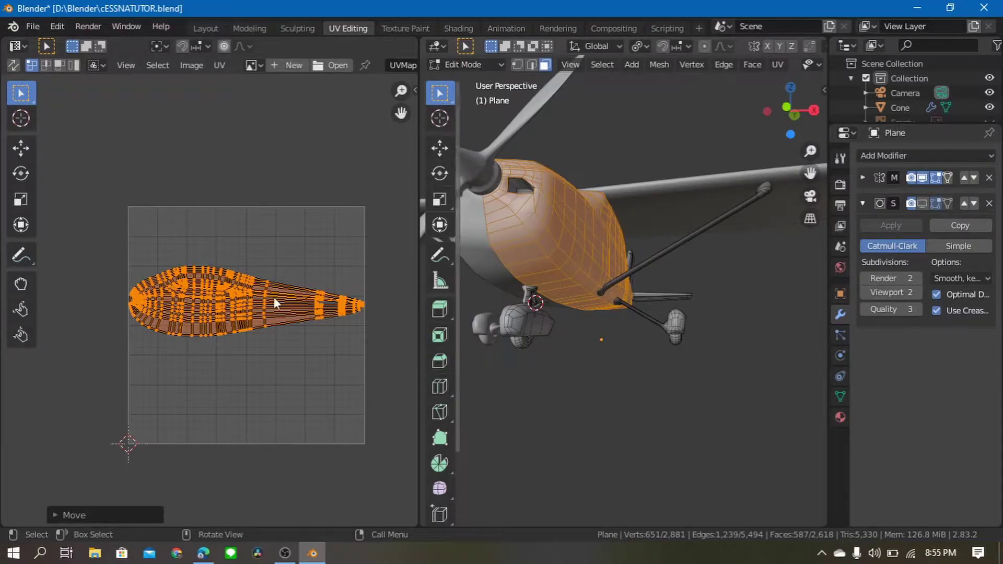
scroll(175, 302, up, 4)
scroll(175, 302, up, 3)
scroll(175, 302, down, 3)
scroll(174, 302, down, 2)
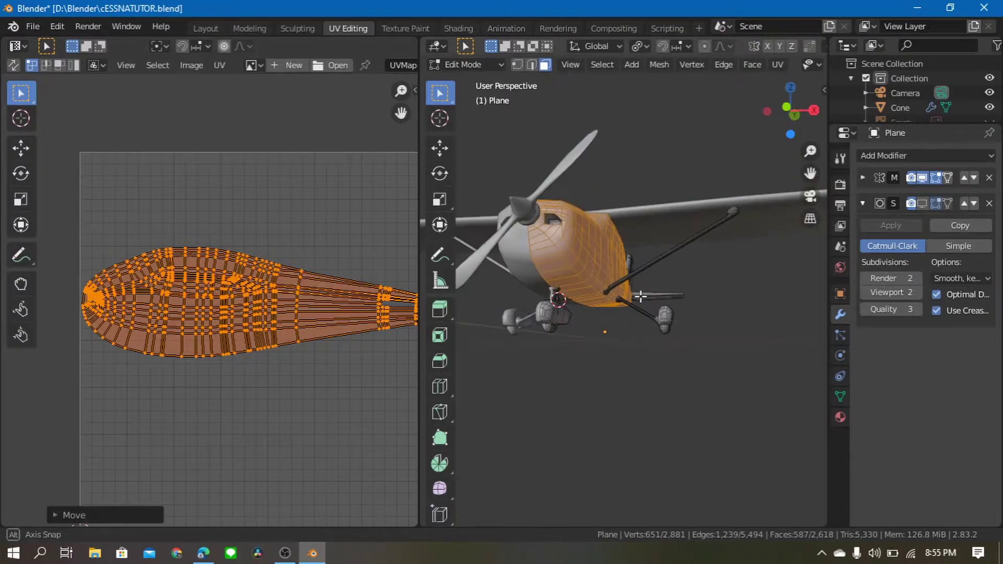
Keep solid shading, select the whole plane and review all its UV islands together
middle_drag(707, 298, 612, 320)
key(z)
click(699, 327)
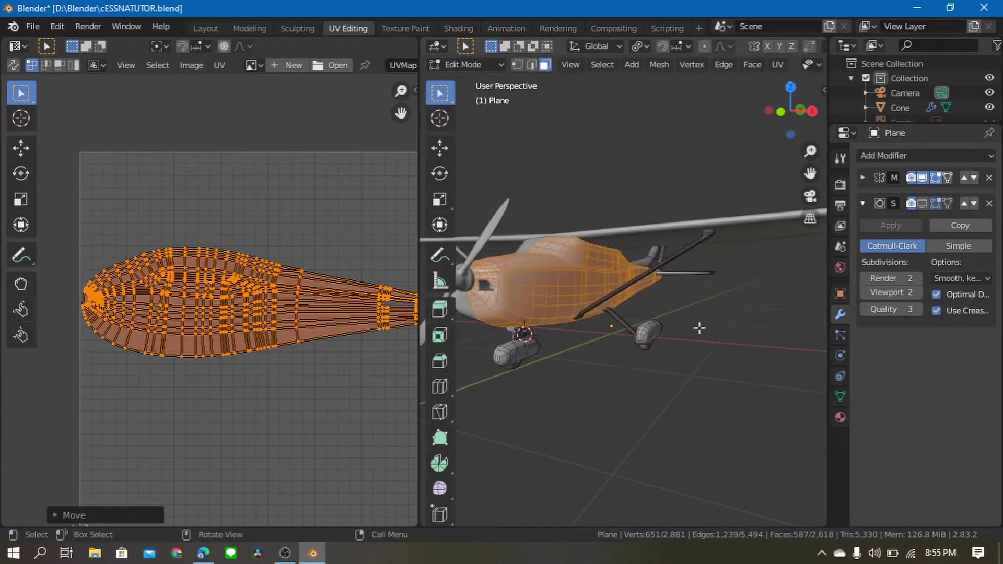
key(a)
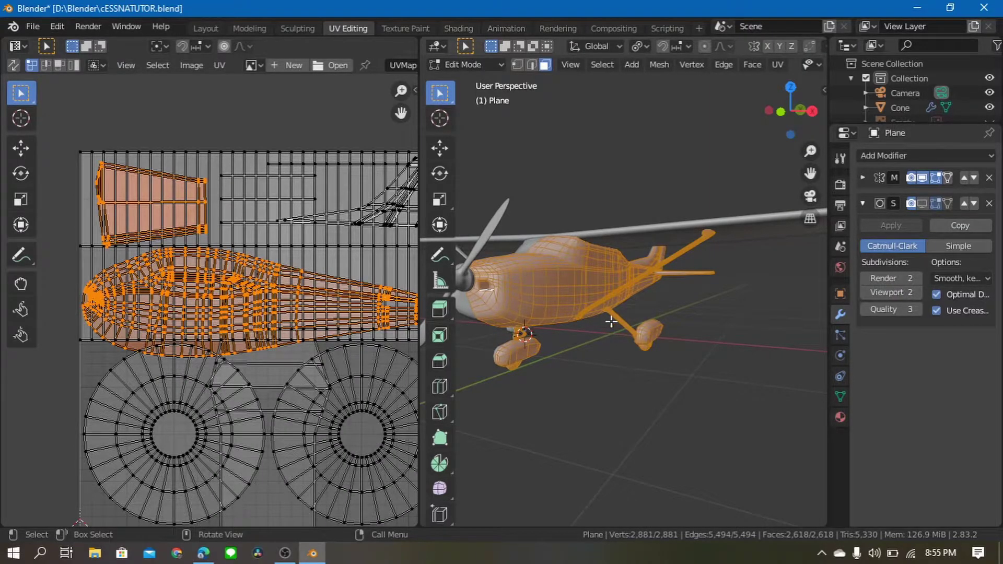
key(Tab)
key(Tab)
middle_drag(614, 280, 594, 274)
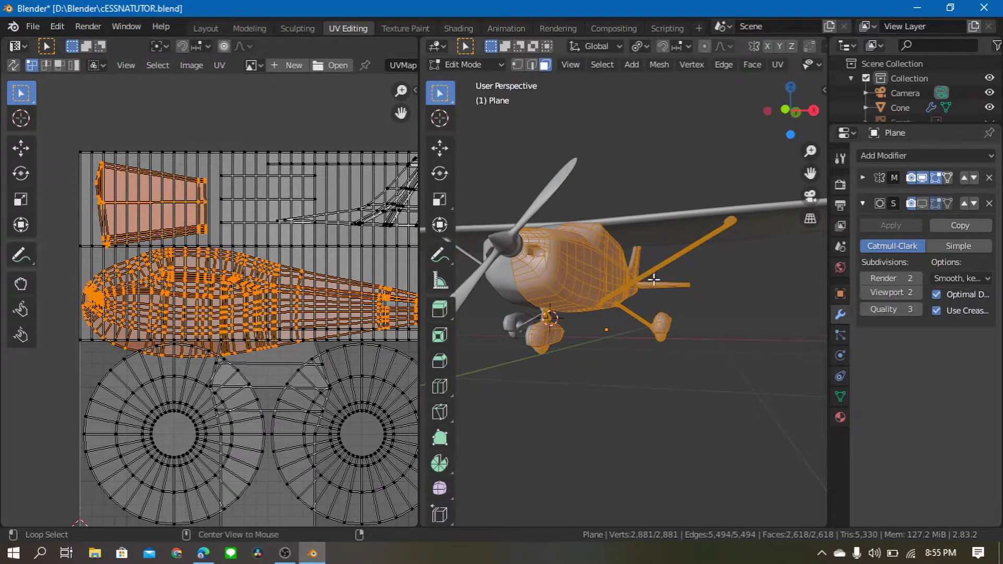
Select the whole wing strut and switch to the right orthographic view
key(alt+a)
scroll(658, 276, up, 2)
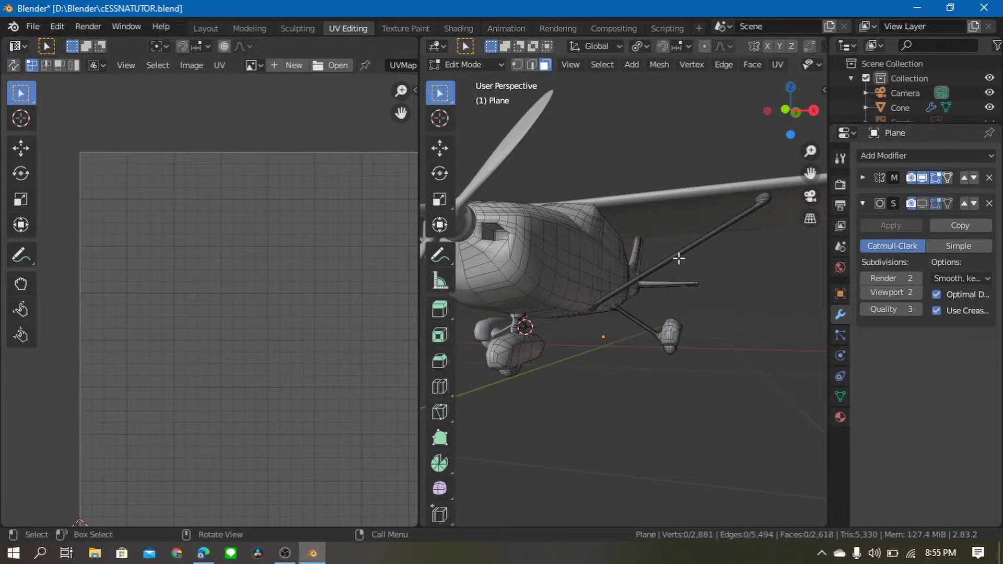
key(l)
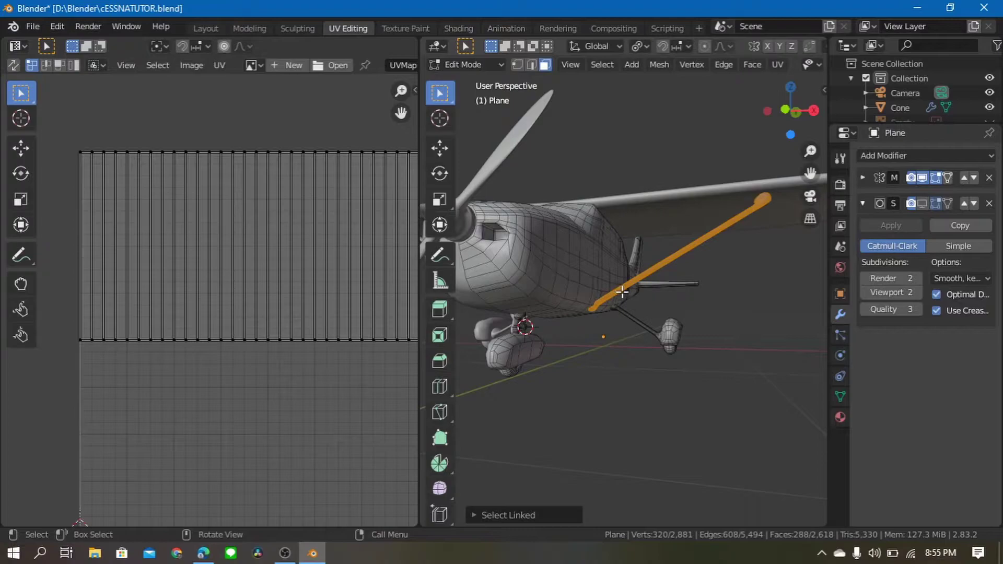
key(grave)
click(738, 302)
mouse_move(620, 305)
shift+middle_down()
mouse_move(492, 288)
mouse_move(571, 311)
shift+middle_up()
Try Unwrap and Smart UV Project on the strut, then undo the smart projection
key(u)
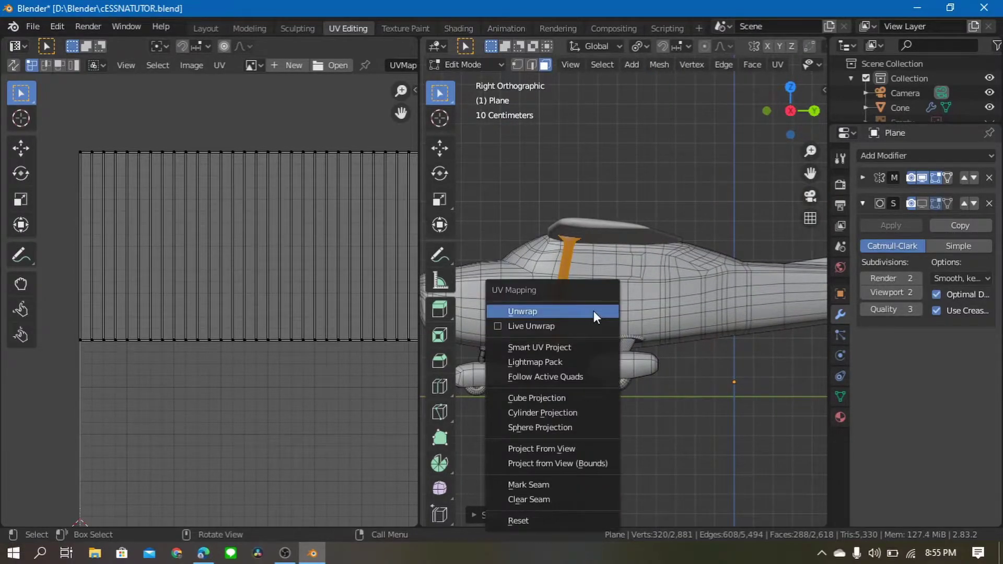
click(593, 311)
key(u)
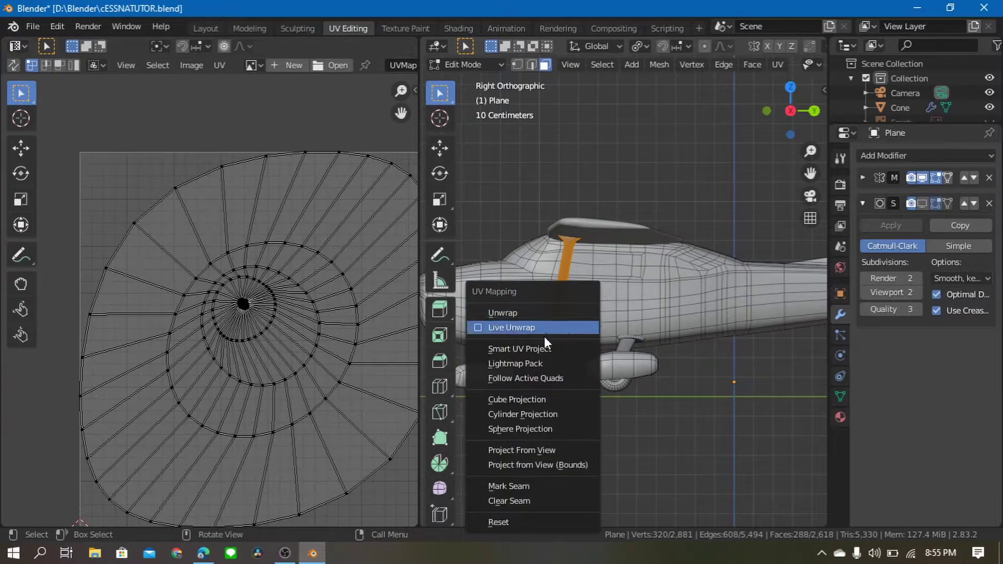
click(534, 349)
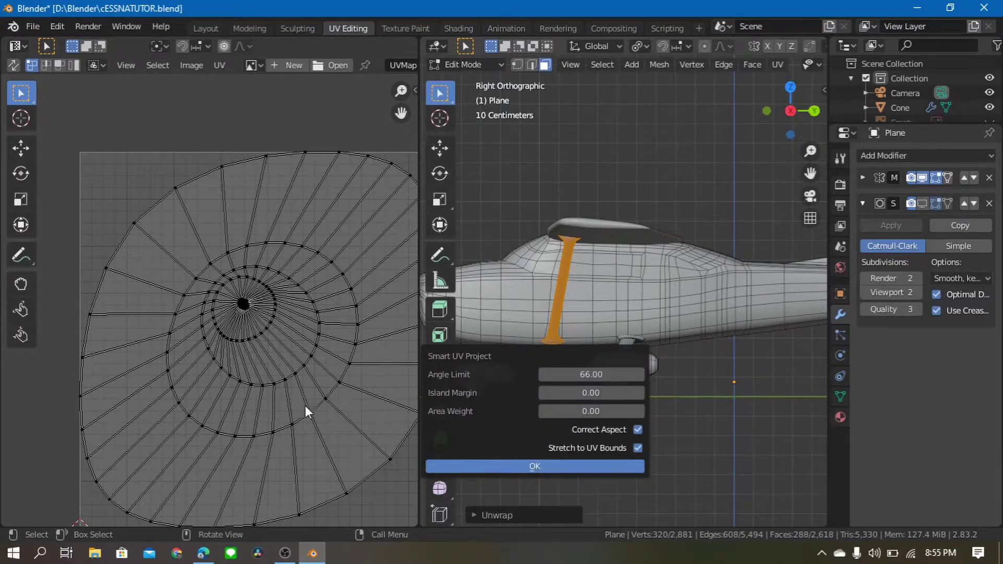
key(Return)
scroll(236, 378, down, 3)
scroll(236, 378, down, 2)
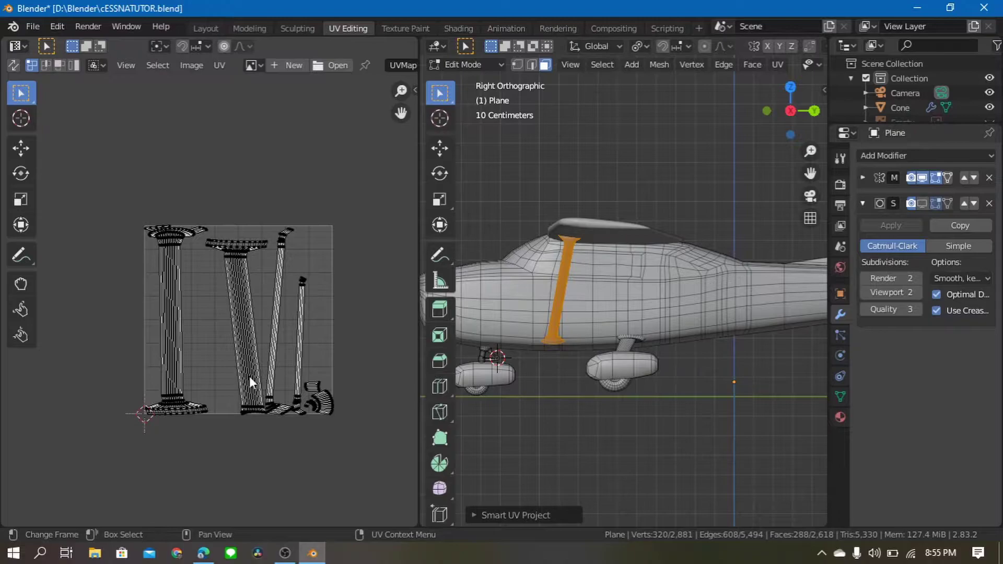
scroll(249, 376, up, 3)
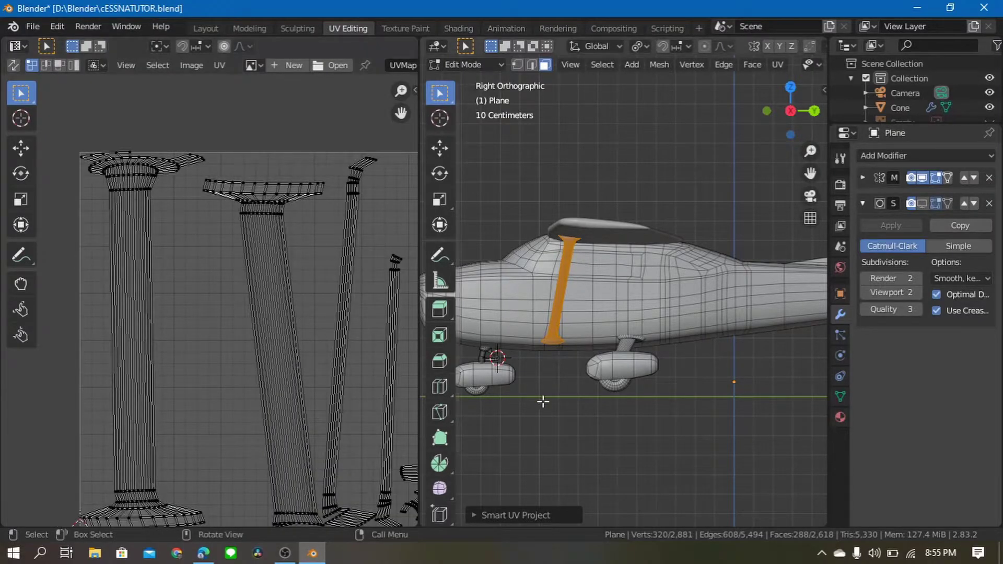
mouse_move(542, 401)
middle_down()
mouse_move(738, 380)
mouse_move(667, 318)
mouse_move(620, 343)
middle_up()
key(ctrl+z)
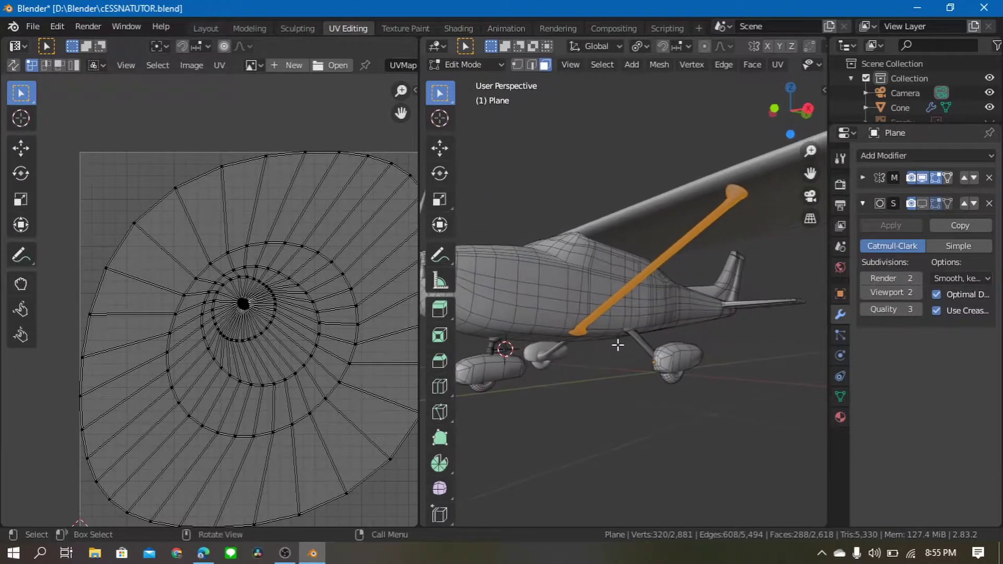
Cylinder-project the wing strut into a long thin island and clear the selection
key(u)
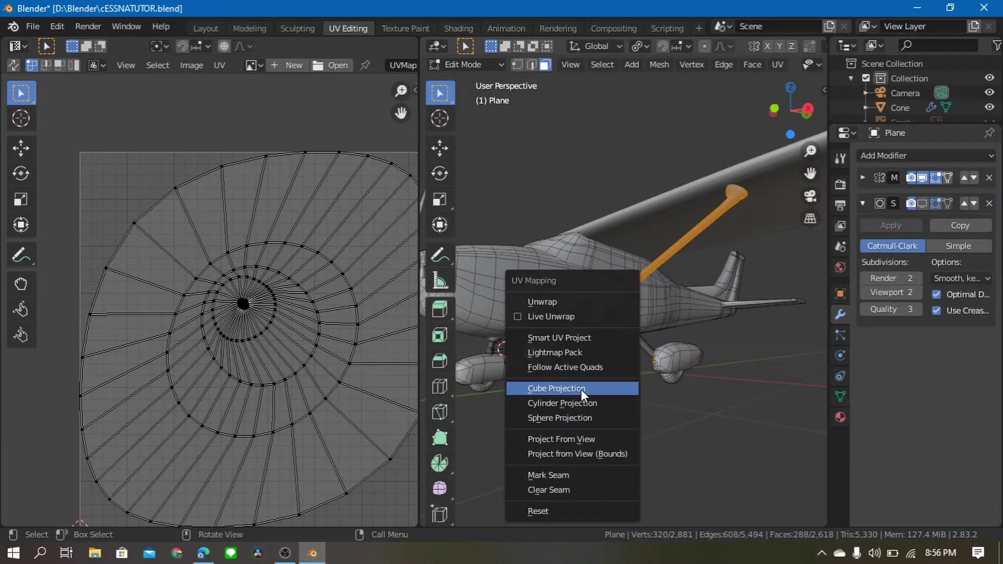
click(575, 402)
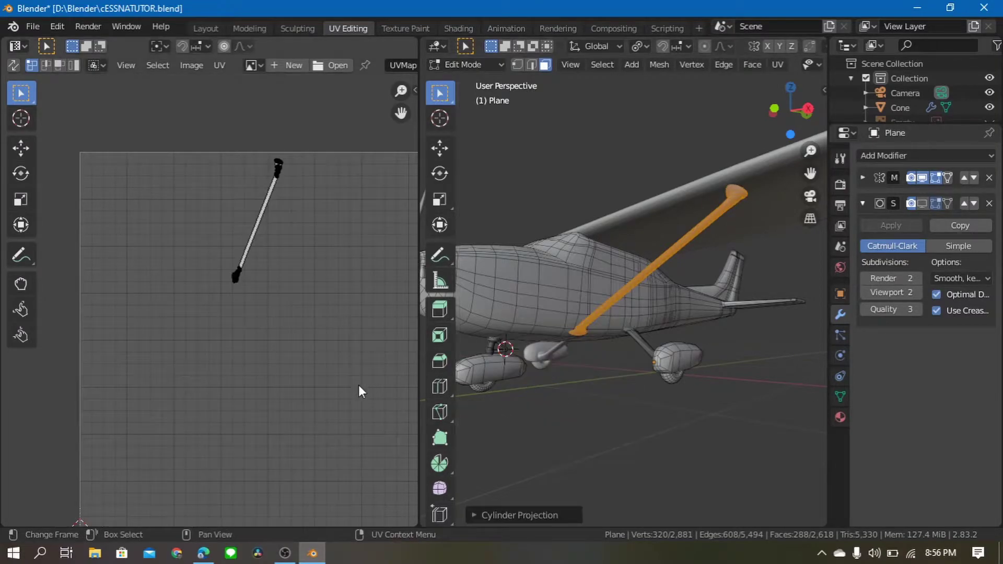
scroll(313, 355, up, 2)
middle_drag(297, 329, 240, 390)
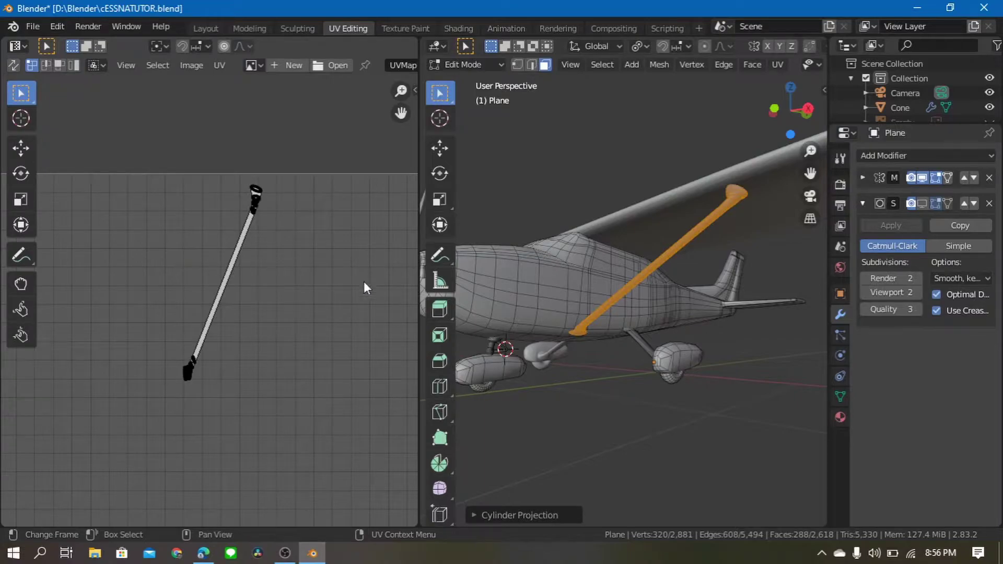
scroll(644, 340, up, 3)
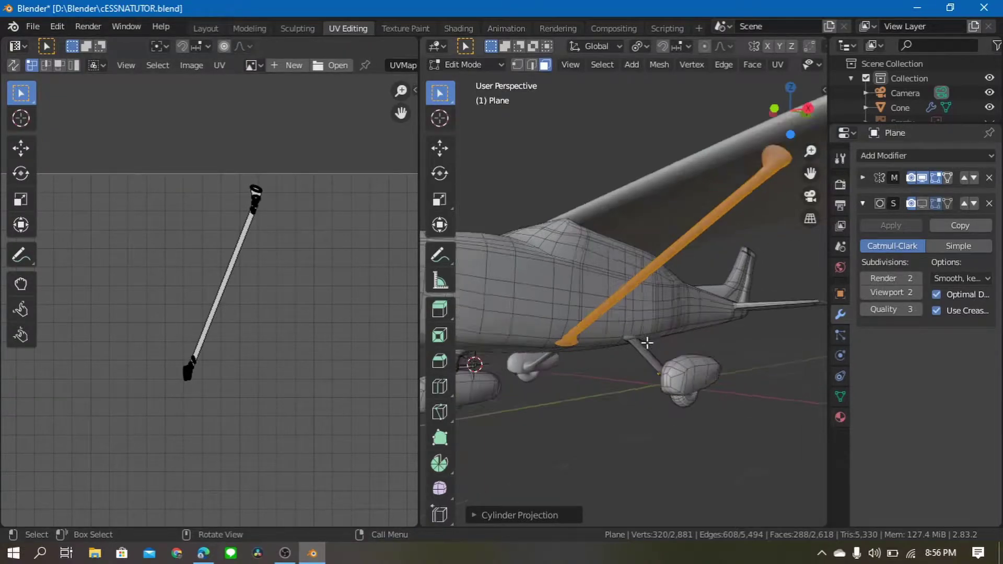
key(alt+a)
Select the landing-gear strut and give it a cylinder projection
key(l)
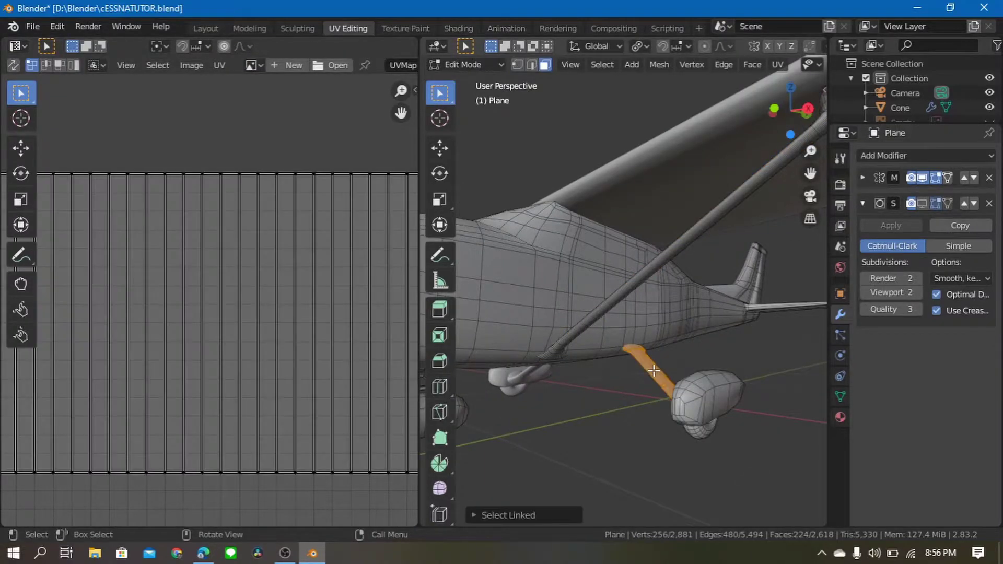
middle_drag(653, 370, 615, 377)
key(u)
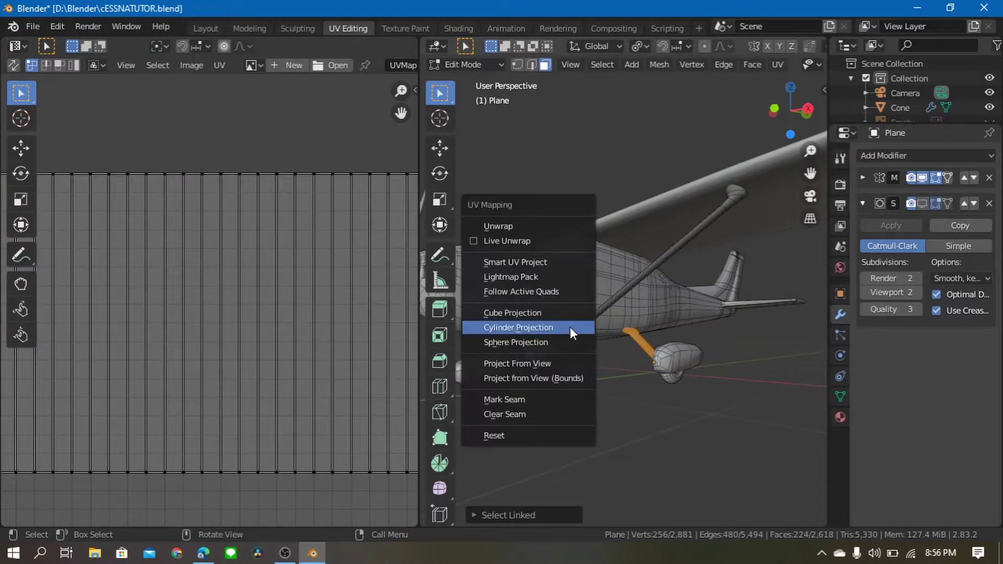
click(525, 327)
scroll(652, 371, up, 2)
scroll(714, 413, up, 2)
Select the whole wheel fairing as the next part to map
click(727, 421)
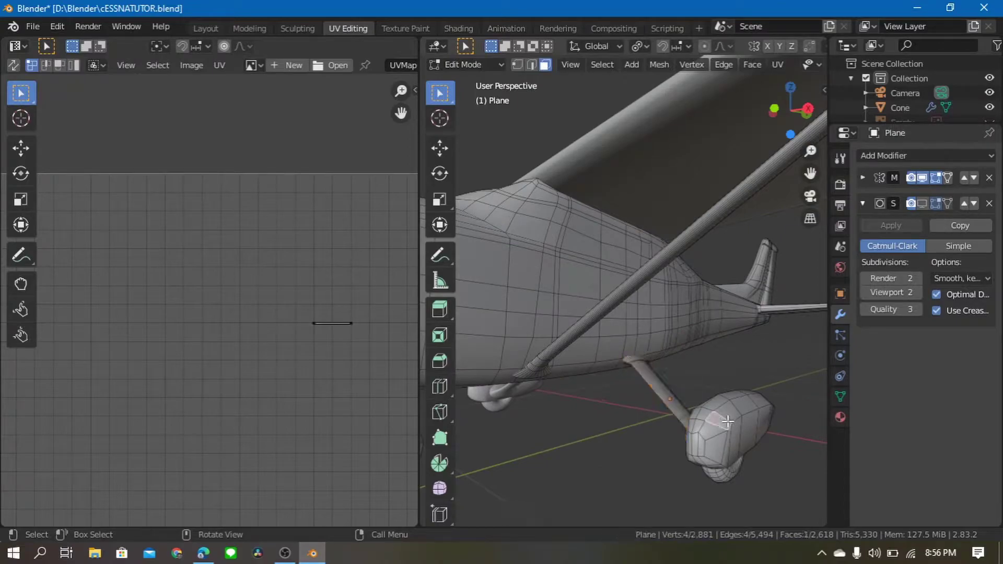
key(ctrl+l)
key(u)
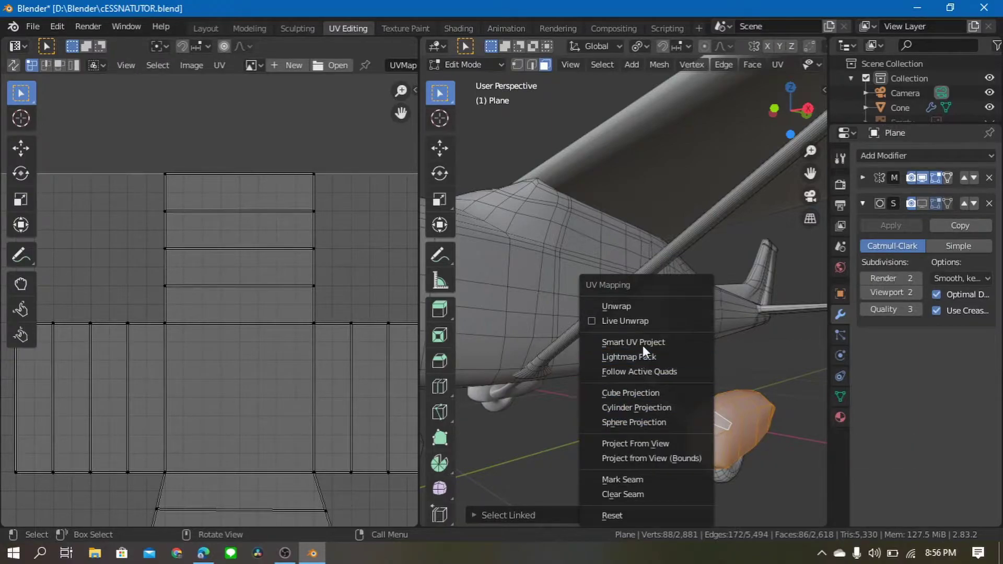
From the right side view, project the rear wheel fairing from view and reposition its island
key(alt+a)
key(grave)
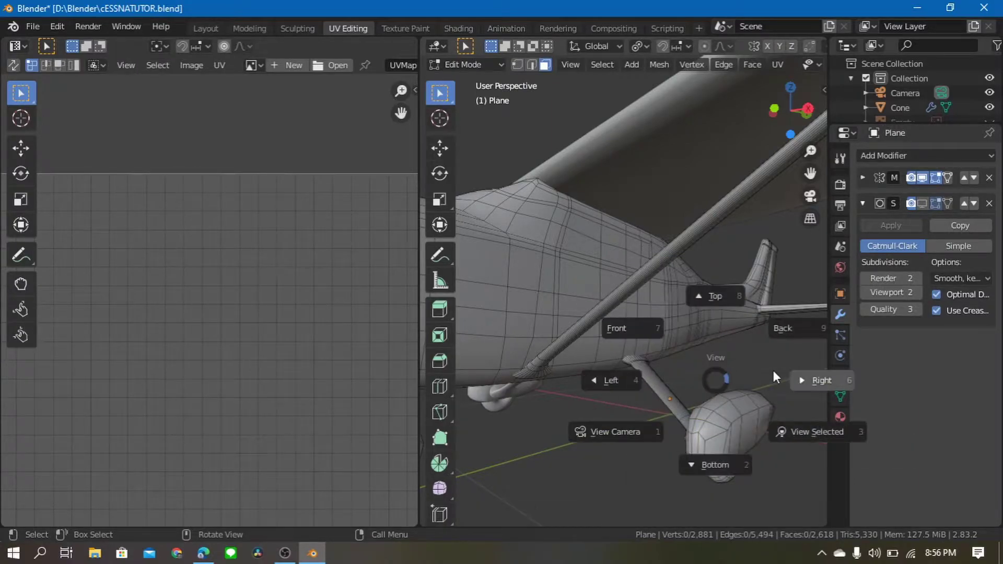
key(KP_3)
scroll(758, 372, up, 2)
scroll(723, 372, up, 2)
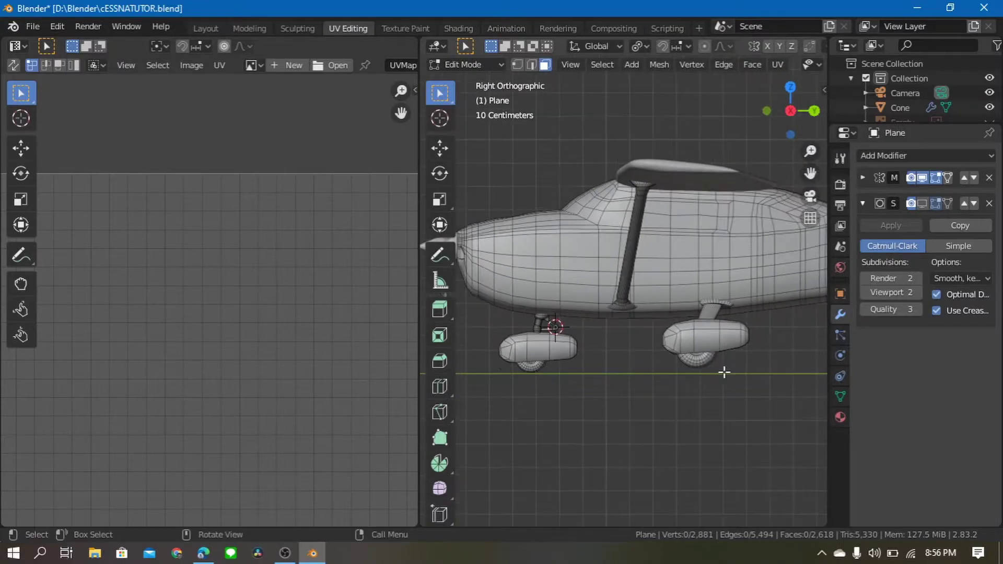
key(l)
right_click(711, 333)
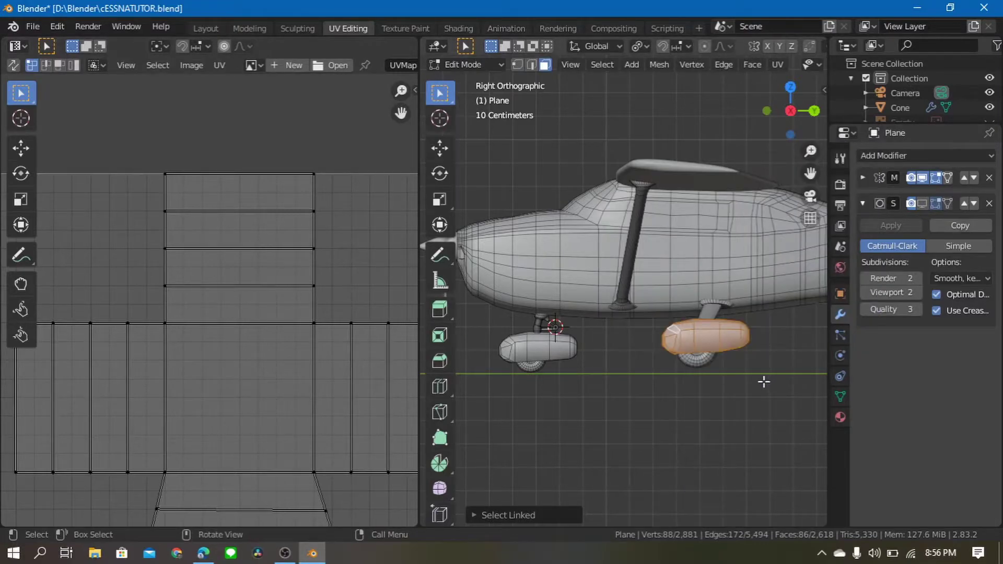
key(u)
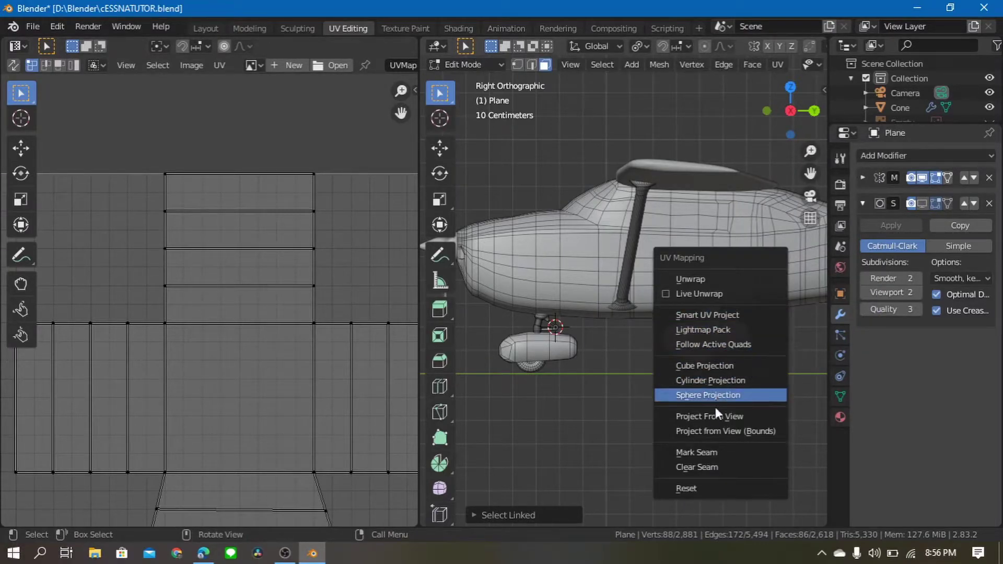
click(678, 415)
scroll(386, 425, down, 3)
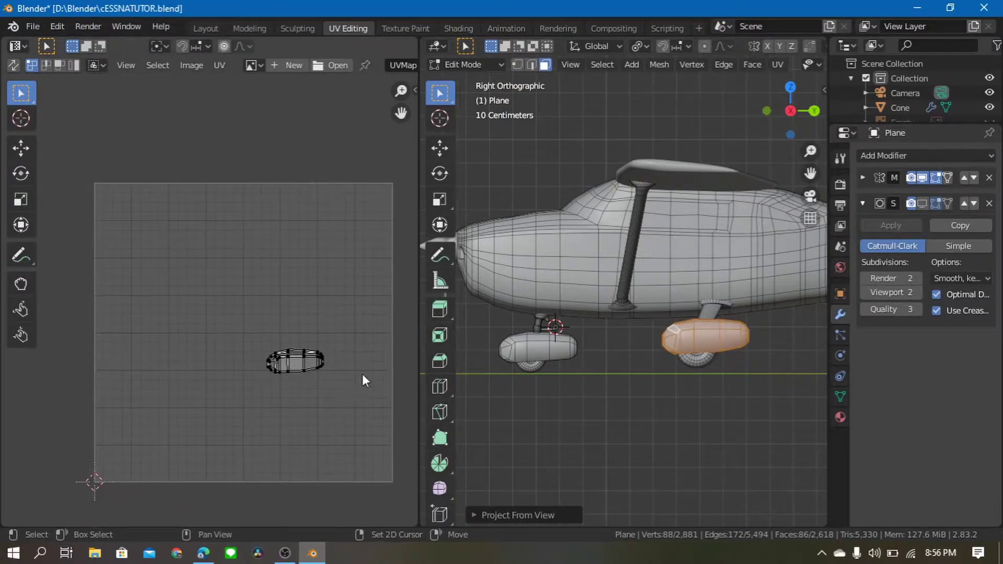
key(l)
key(g)
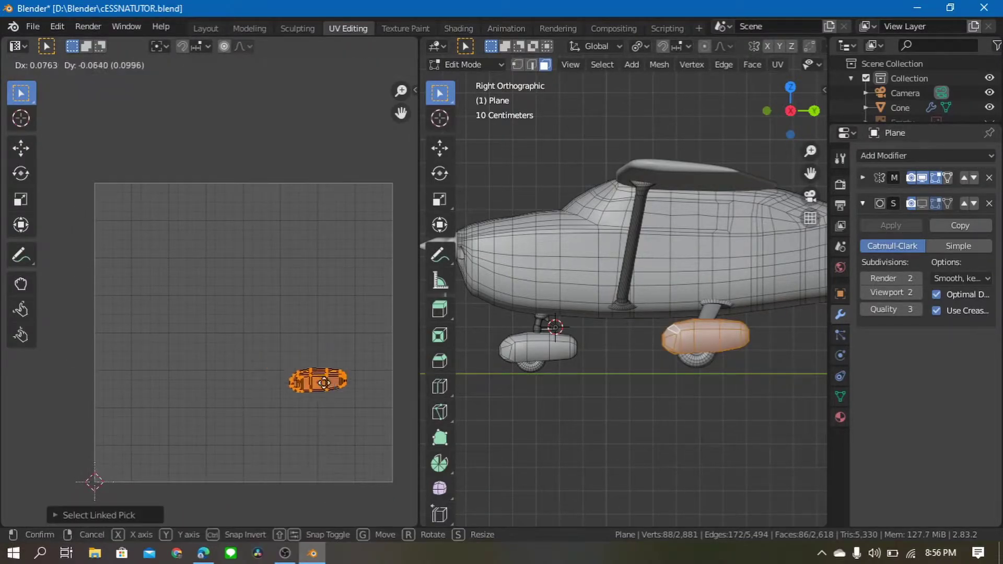
click(360, 415)
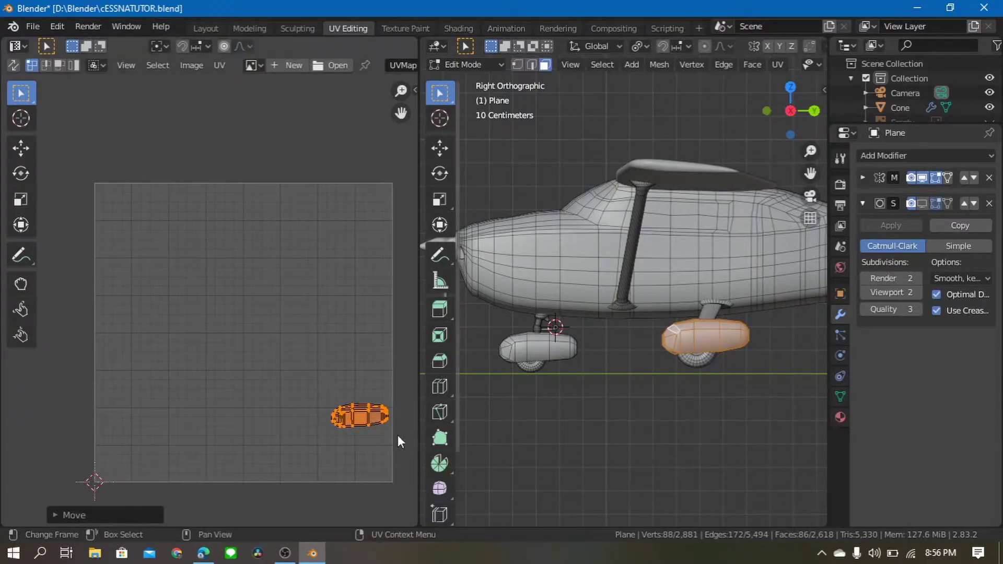
Project the other wheel fairing from the side and place its island at the bottom-right
key(alt+a)
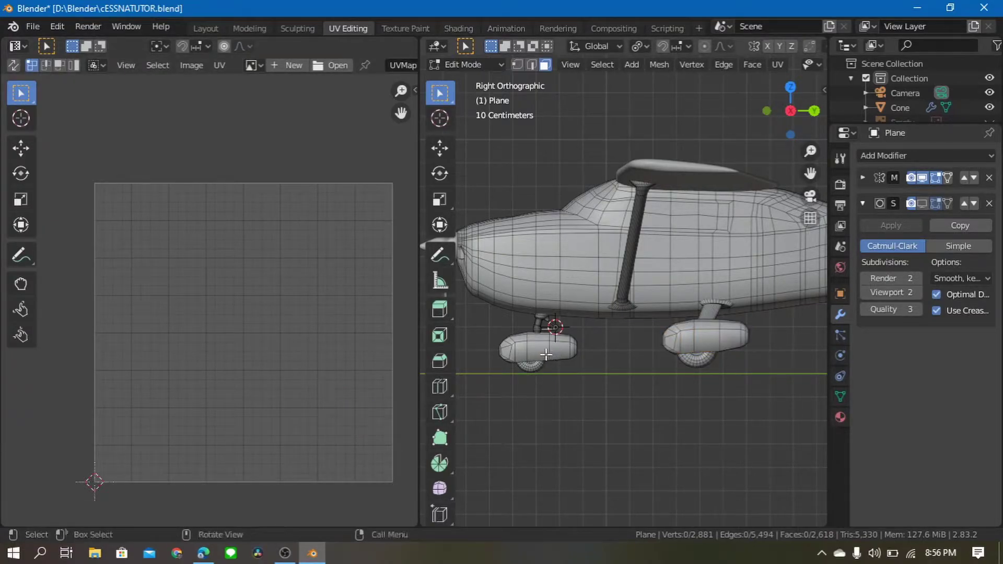
key(l)
key(u)
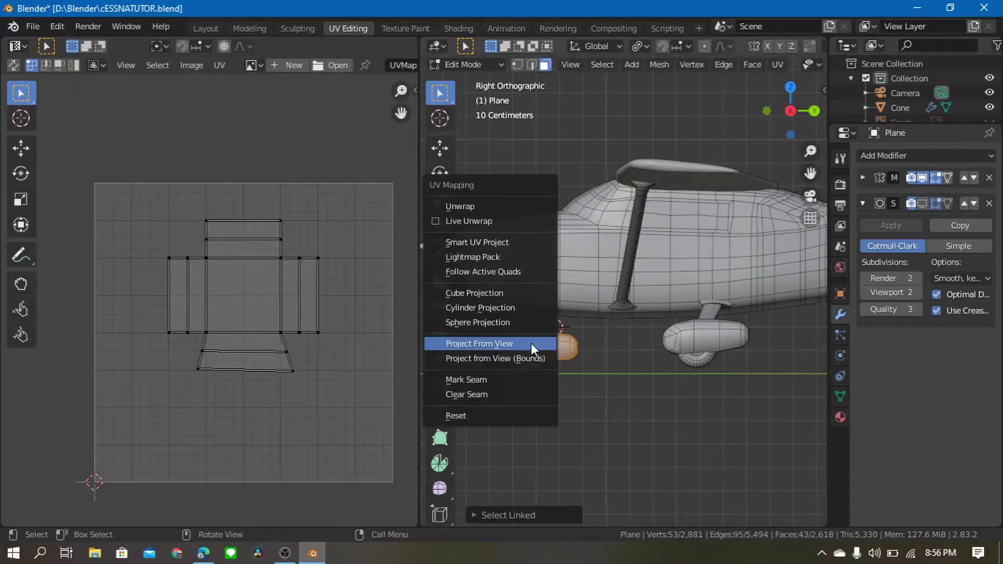
click(504, 343)
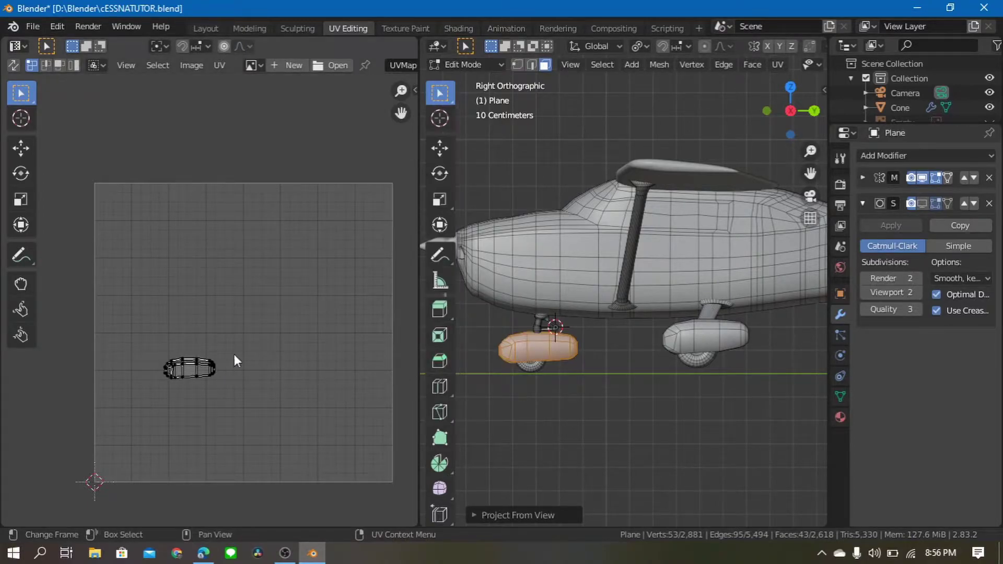
key(g)
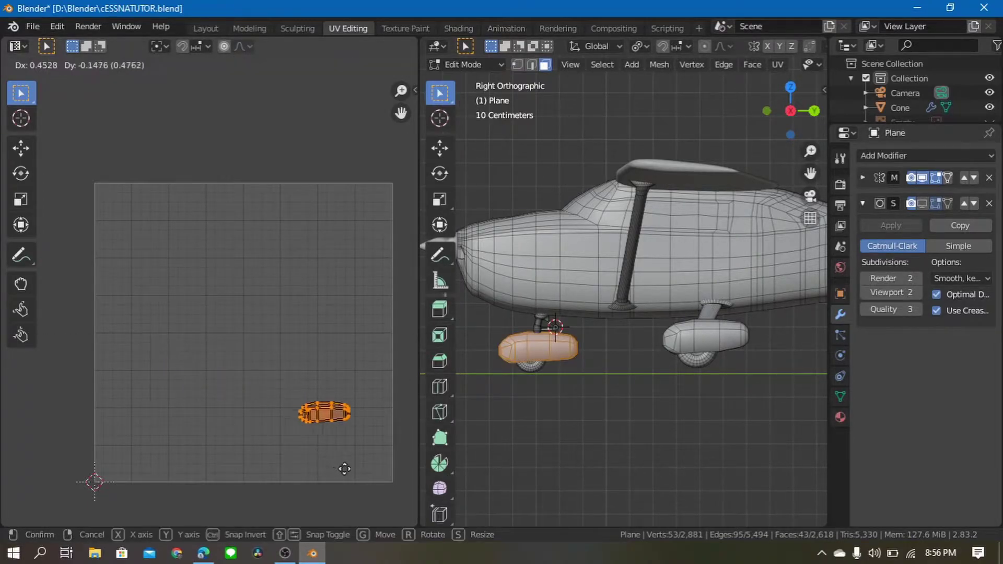
click(376, 515)
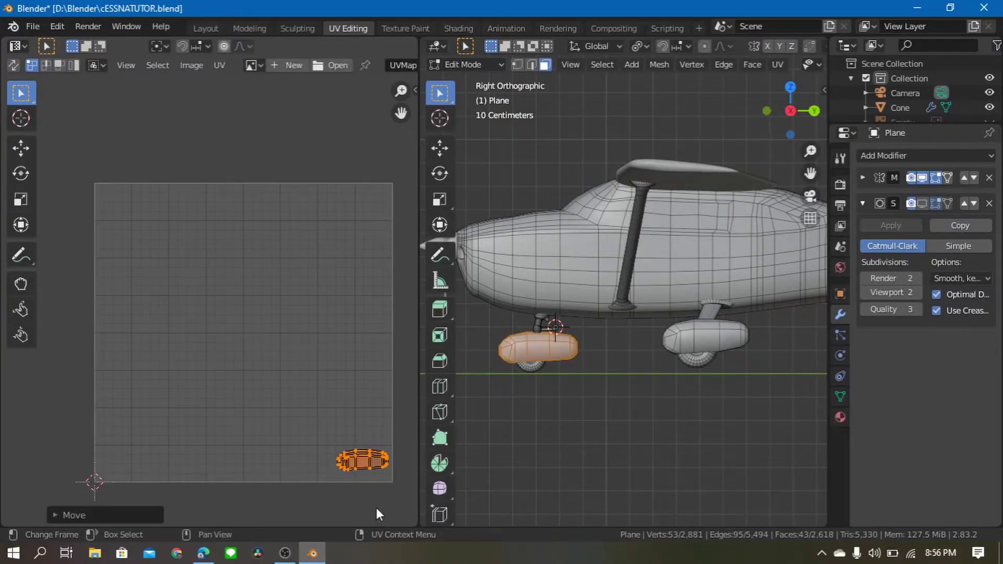
mouse_move(569, 392)
middle_down()
mouse_move(750, 381)
mouse_move(770, 333)
mouse_move(794, 340)
mouse_move(767, 440)
mouse_move(705, 400)
mouse_move(618, 393)
mouse_move(688, 392)
mouse_move(688, 383)
mouse_move(673, 386)
mouse_move(566, 320)
mouse_move(538, 319)
mouse_move(635, 316)
mouse_move(609, 340)
middle_up()
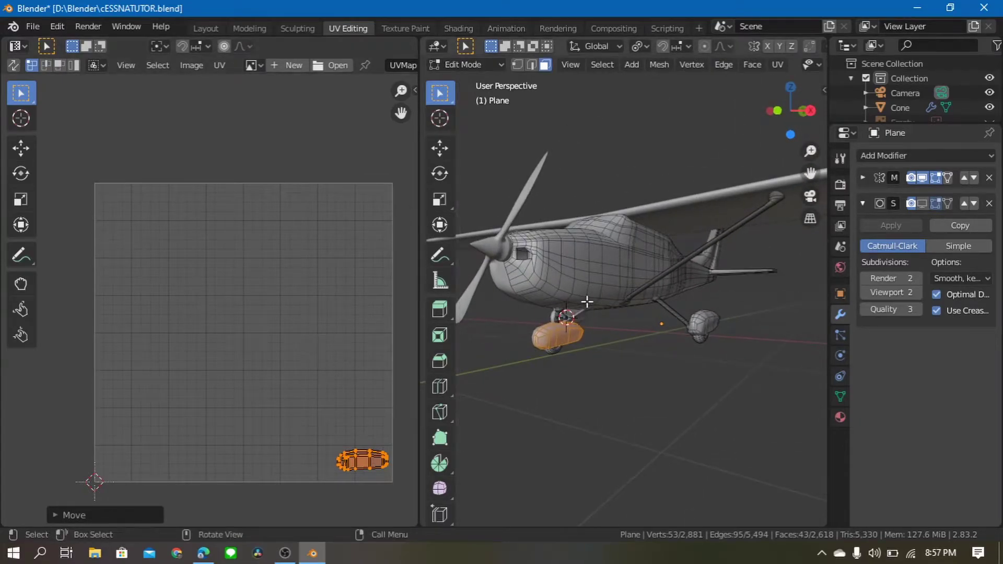
Select the whole mesh to check all UVs, orbit under the plane, then deselect everything
key(a)
scroll(321, 400, up, 4)
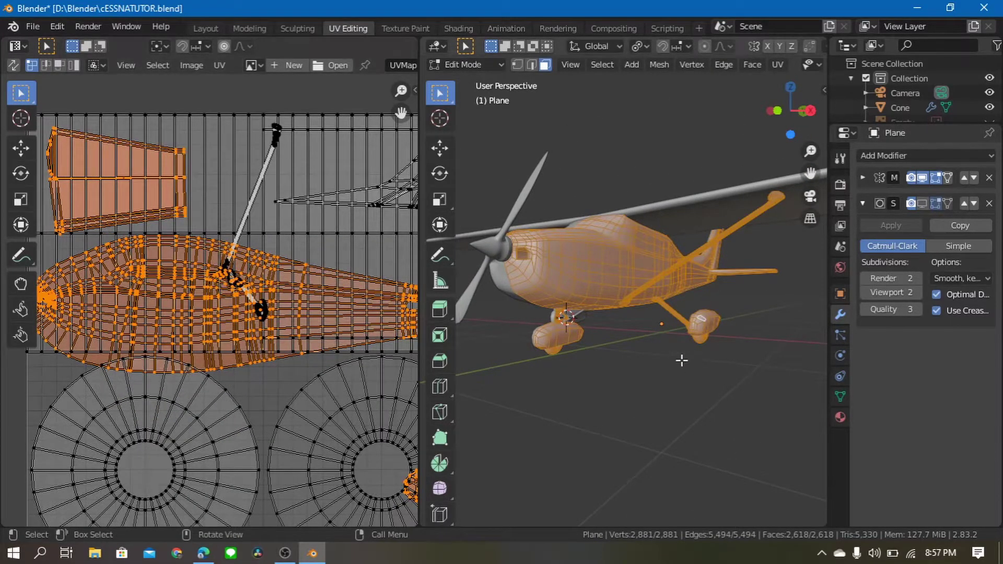
mouse_move(496, 261)
middle_down()
mouse_move(711, 340)
mouse_move(675, 351)
mouse_move(633, 326)
mouse_move(729, 354)
mouse_move(709, 337)
mouse_move(730, 324)
middle_up()
scroll(733, 356, up, 2)
key(Tab)
key(Tab)
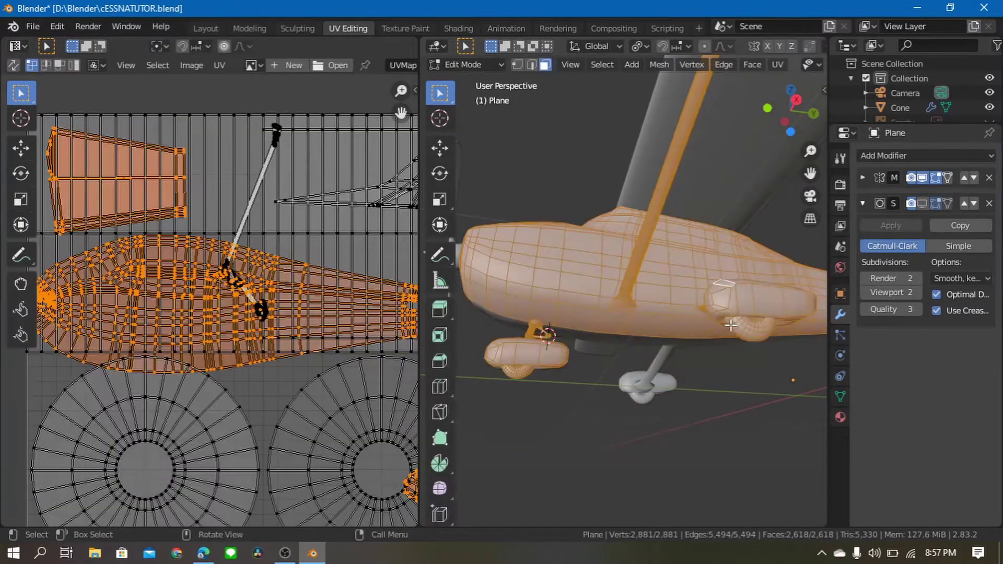
middle_drag(568, 352, 525, 354)
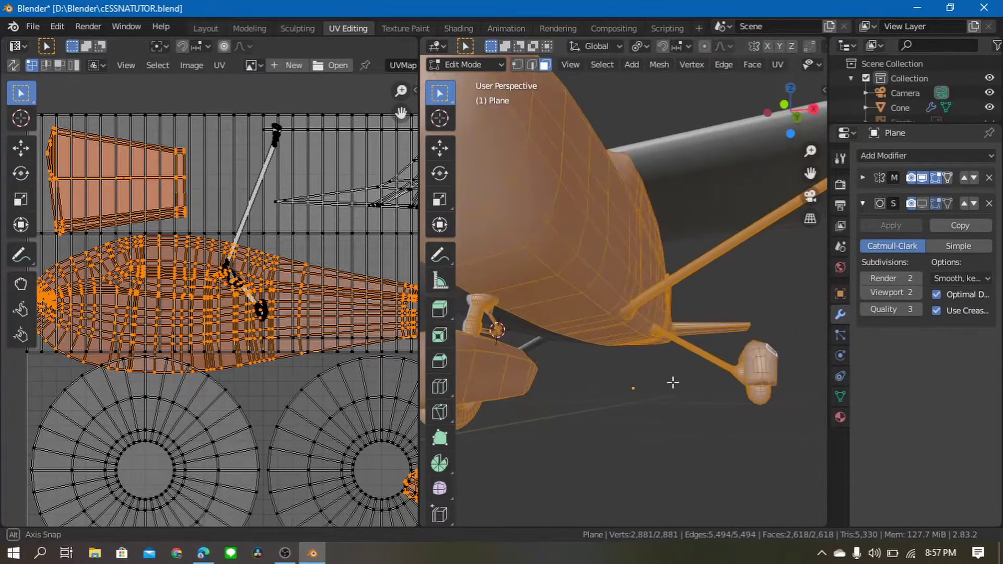
key(Tab)
key(Tab)
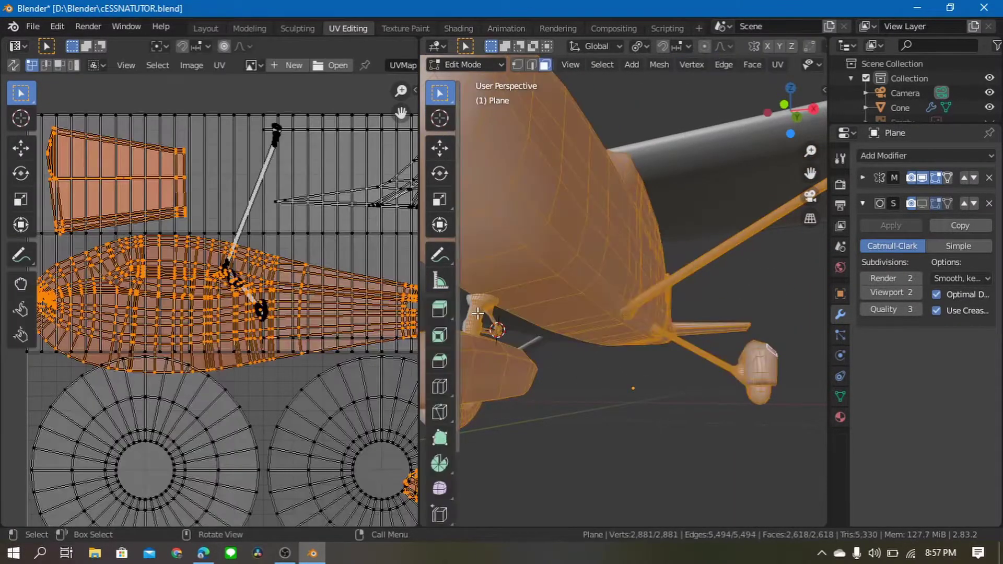
key(alt+a)
Select the nose-gear piece, cube-project it, then re-project it as a cylinder
key(l)
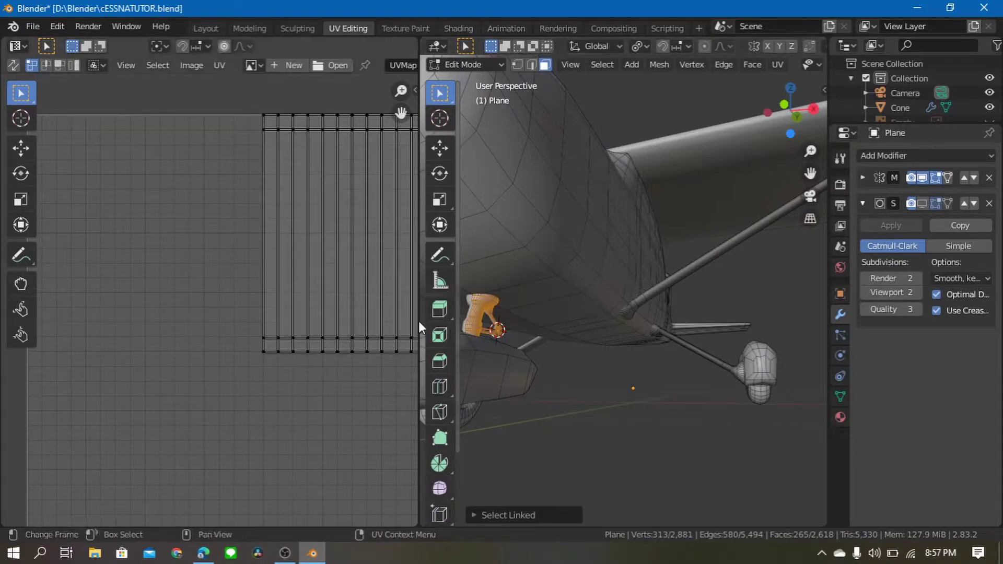
key(u)
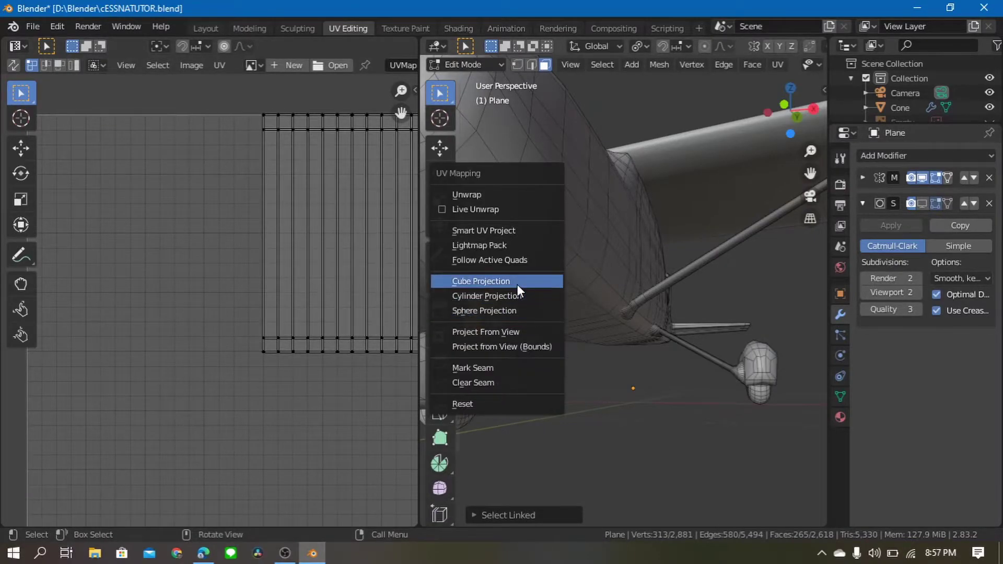
click(517, 283)
scroll(325, 336, down, 3)
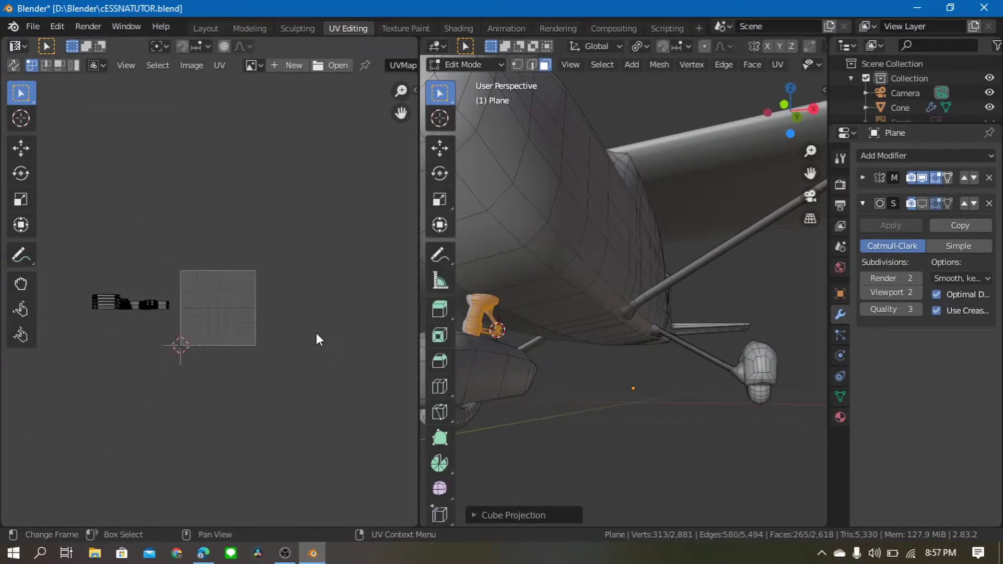
scroll(577, 340, up, 3)
key(u)
click(544, 355)
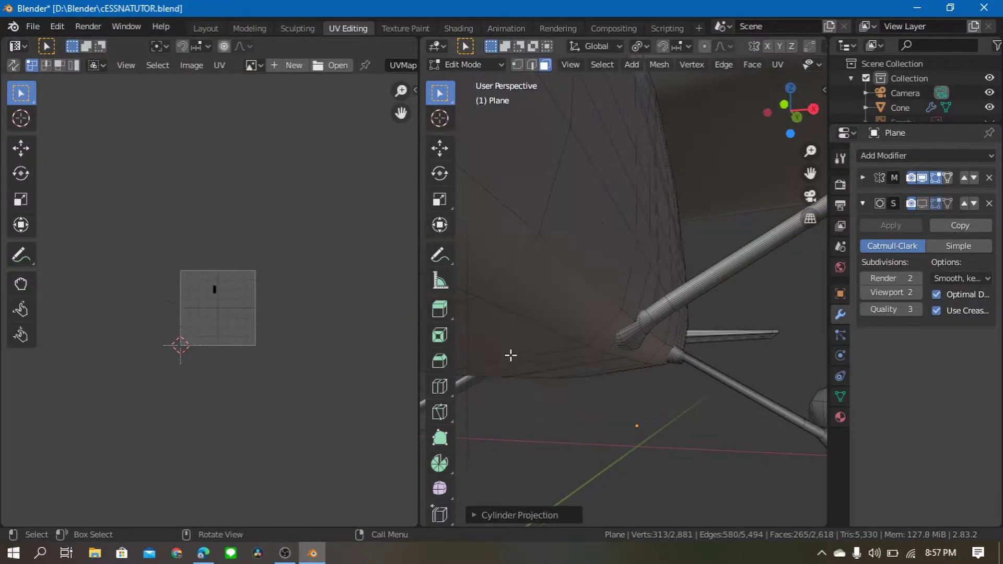
scroll(250, 336, up, 3)
scroll(233, 297, up, 5)
scroll(251, 277, up, 2)
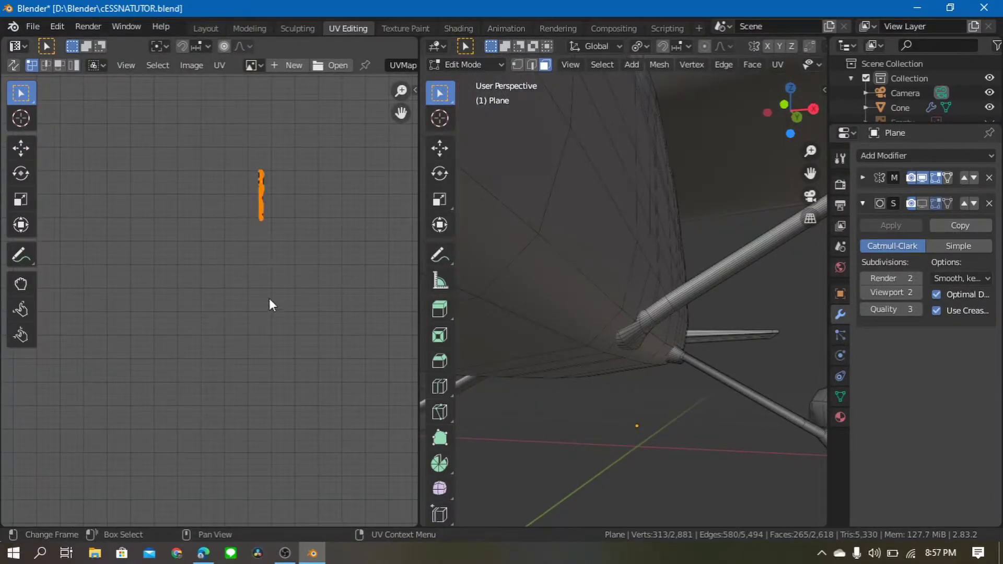
Move the small nose-gear island inside the UV square near its upper middle
key(g)
click(331, 255)
scroll(331, 256, down, 5)
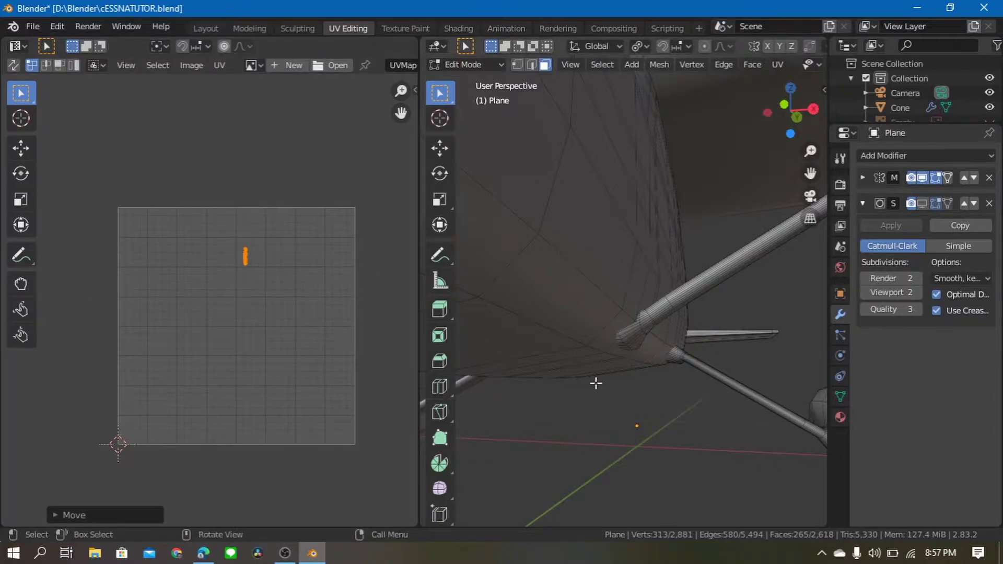
scroll(595, 382, down, 5)
scroll(528, 380, down, 3)
Try sphere, cylinder and cube projections on a main wheel, then project it from the side view
click(491, 386)
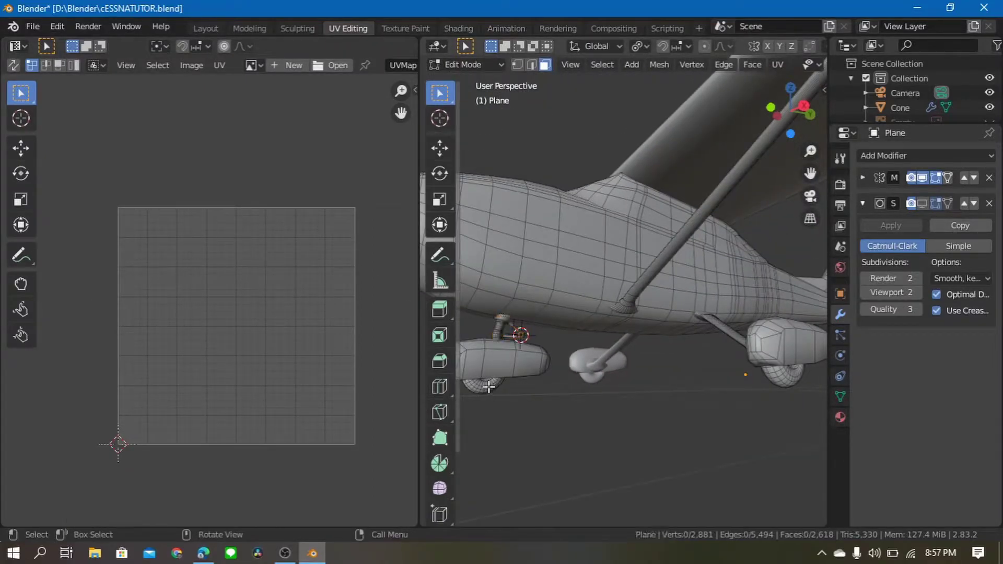
key(ctrl+l)
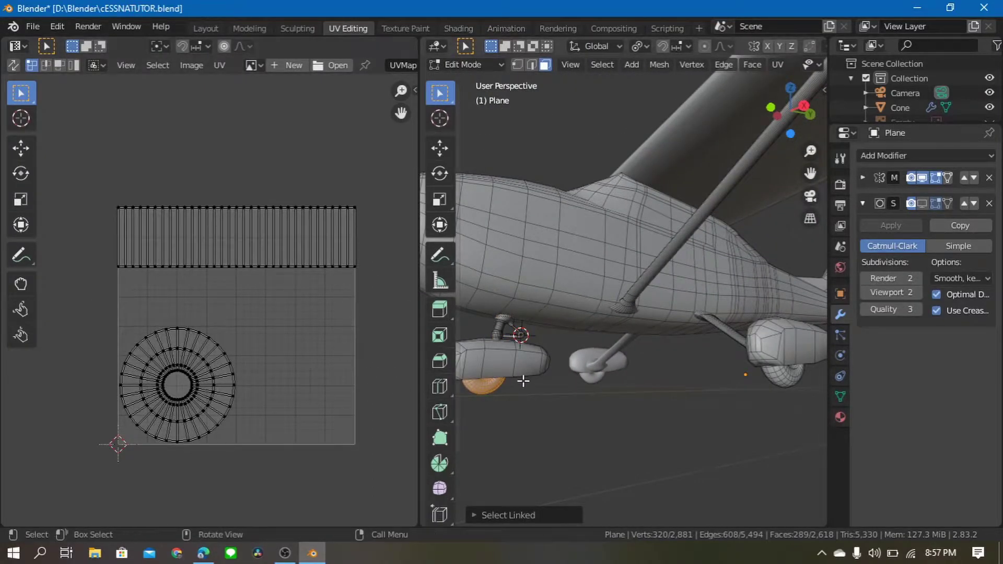
key(u)
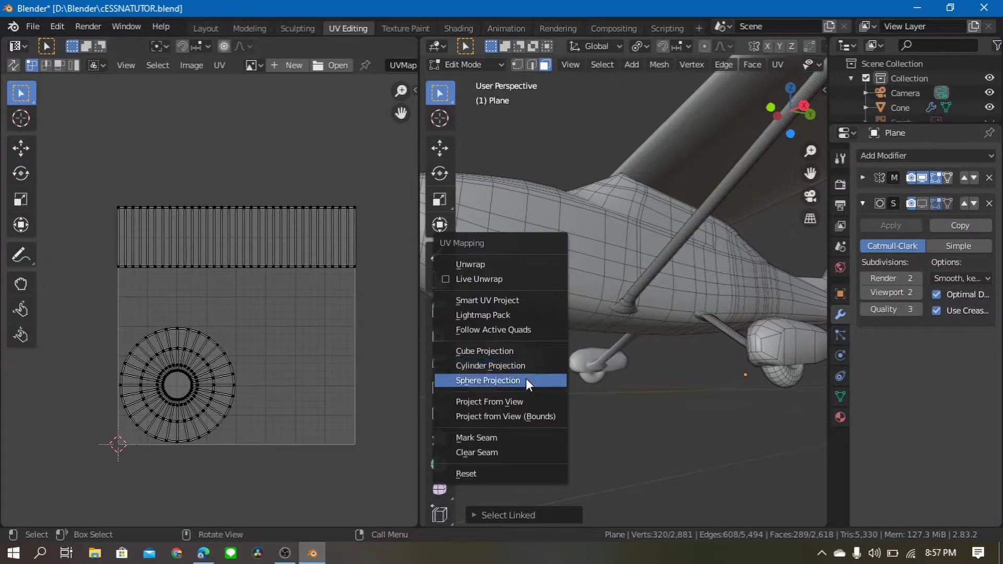
click(525, 378)
key(u)
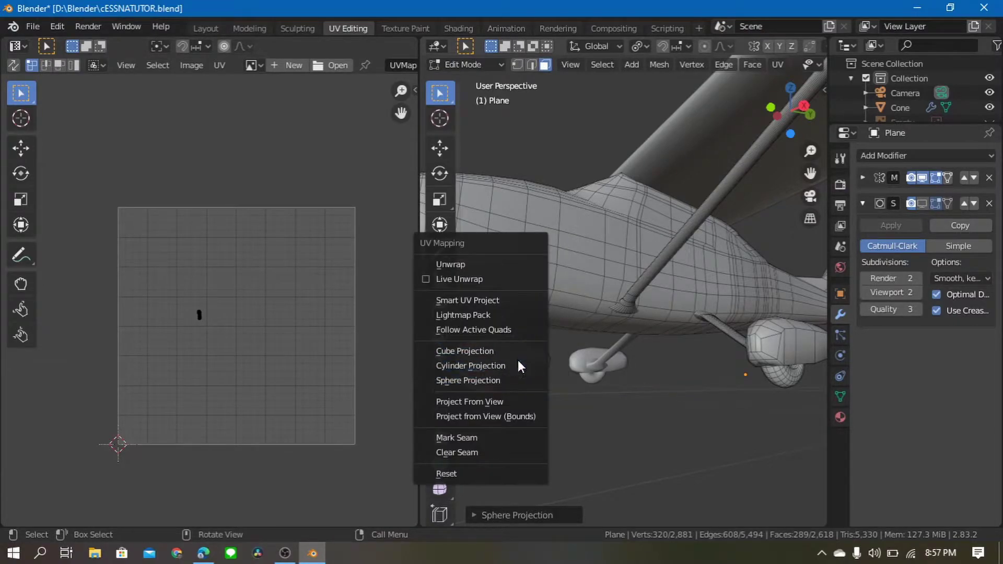
click(518, 364)
key(u)
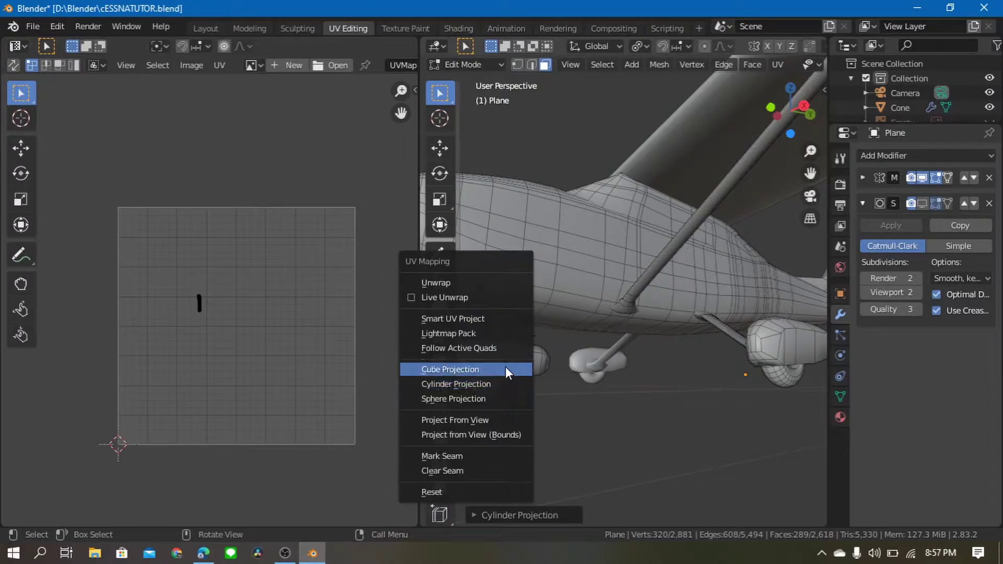
click(506, 366)
key(KP_3)
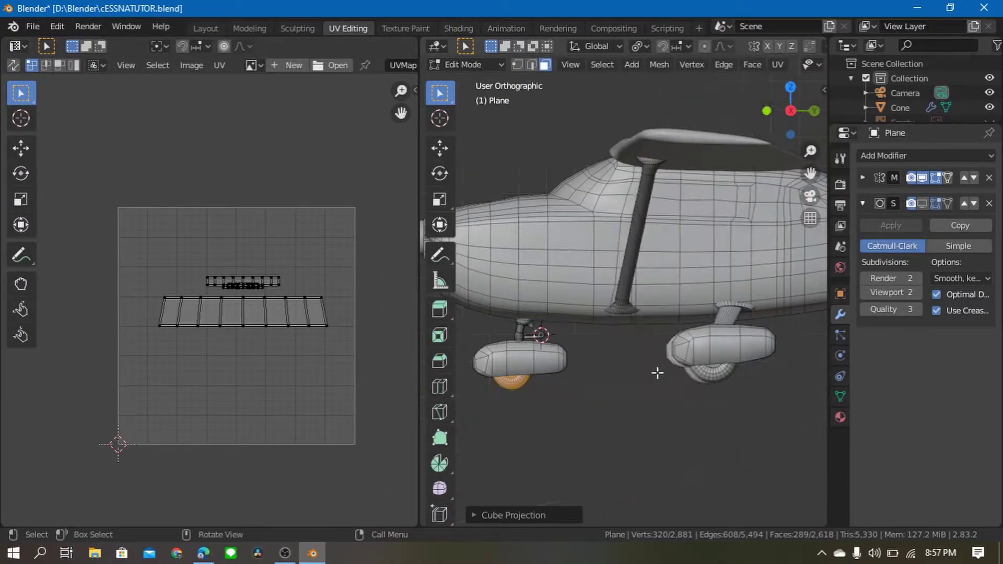
key(u)
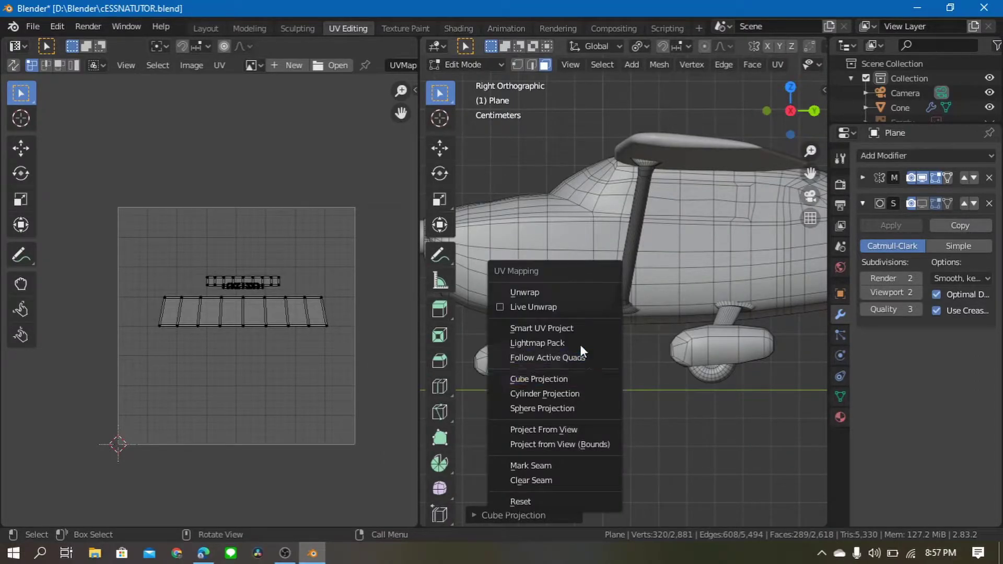
click(565, 428)
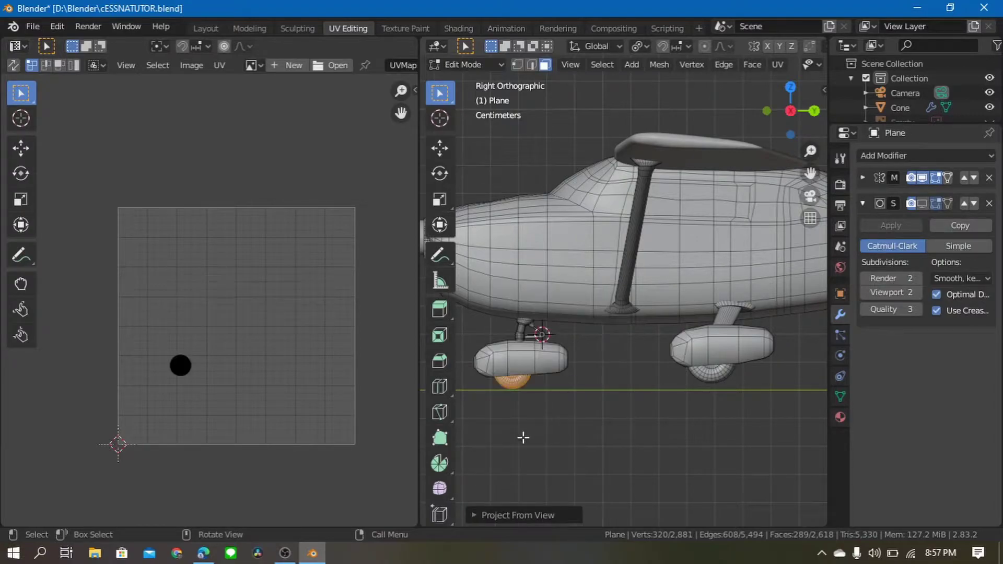
scroll(190, 391, up, 3)
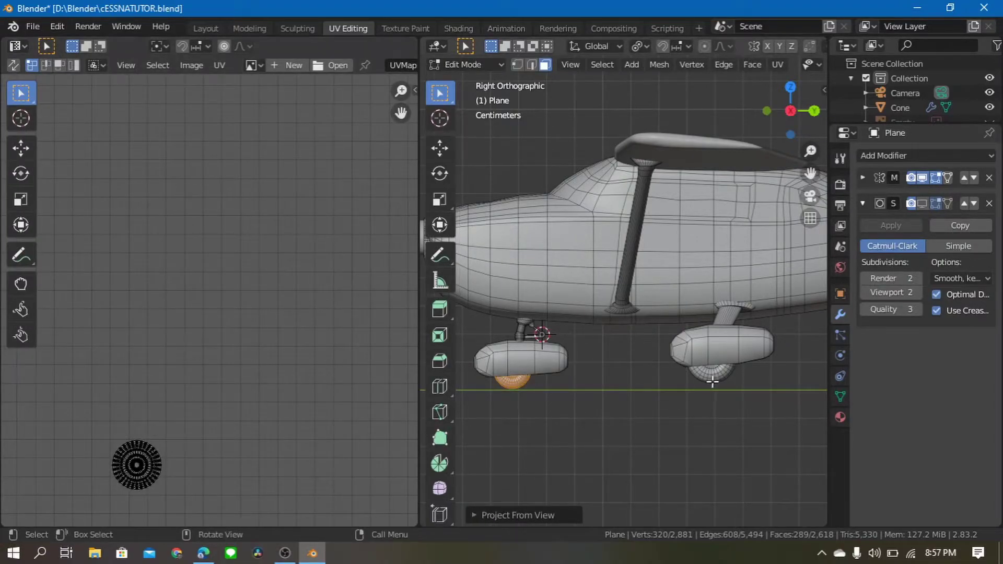
Project the other main wheel from the side view as well
key(alt+a)
key(l)
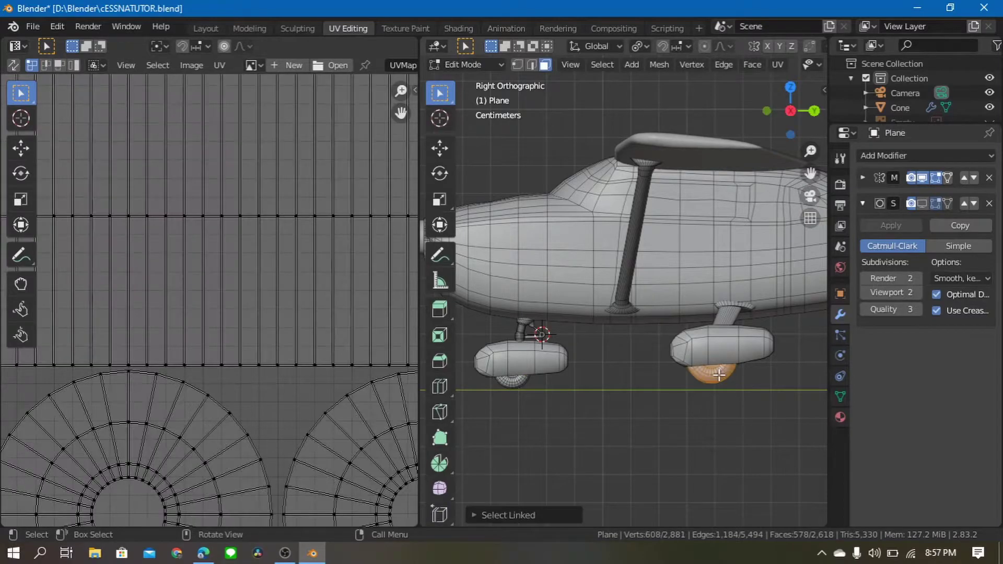
key(u)
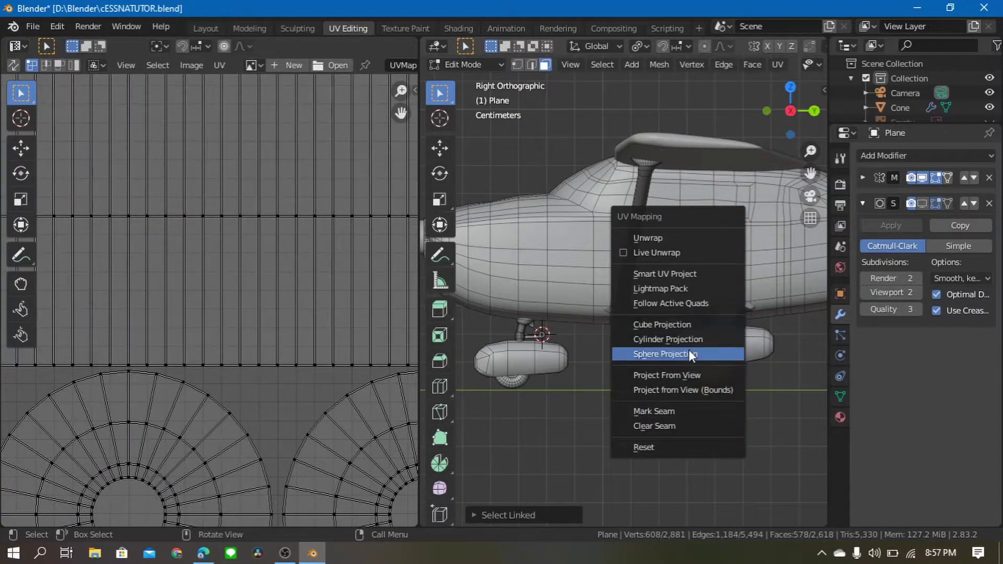
click(682, 374)
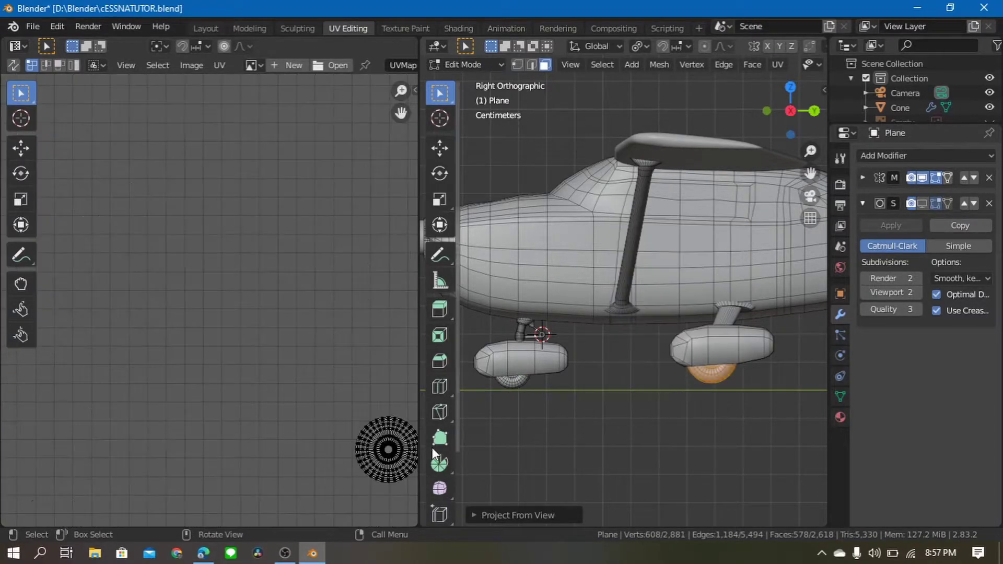
Select the whole mesh and zoom and pan the UV editor to review every island
key(a)
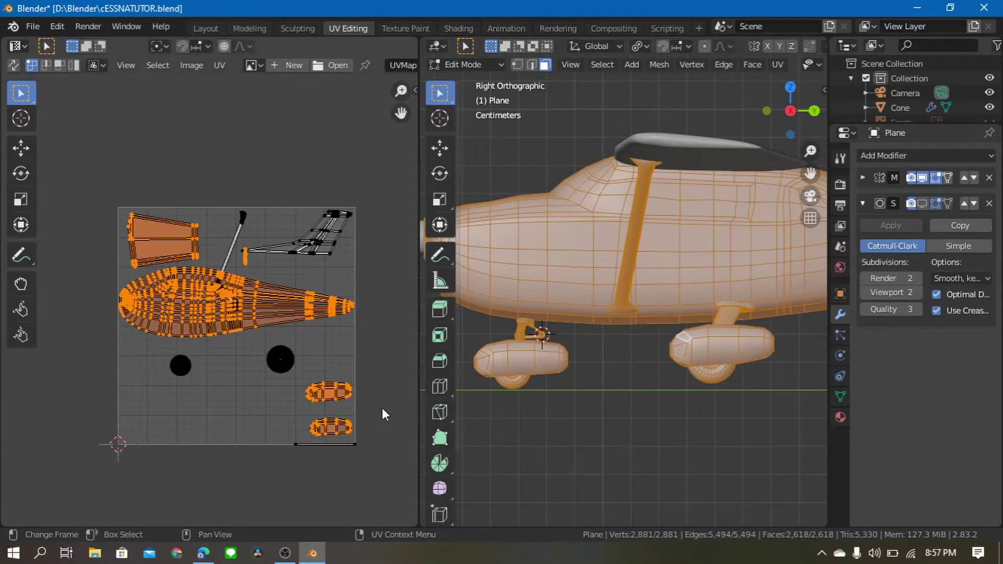
scroll(306, 405, up, 2)
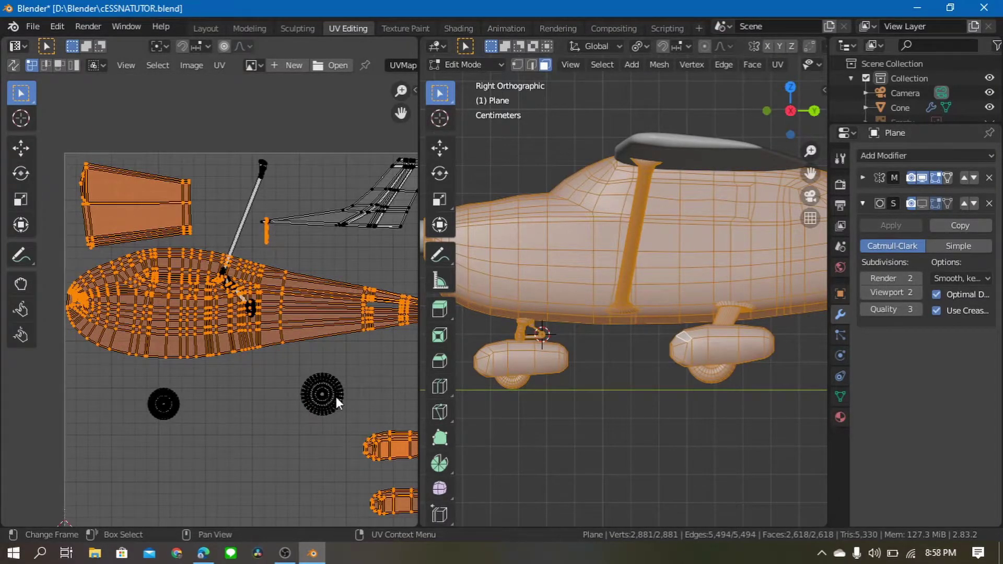
scroll(336, 397, down, 1)
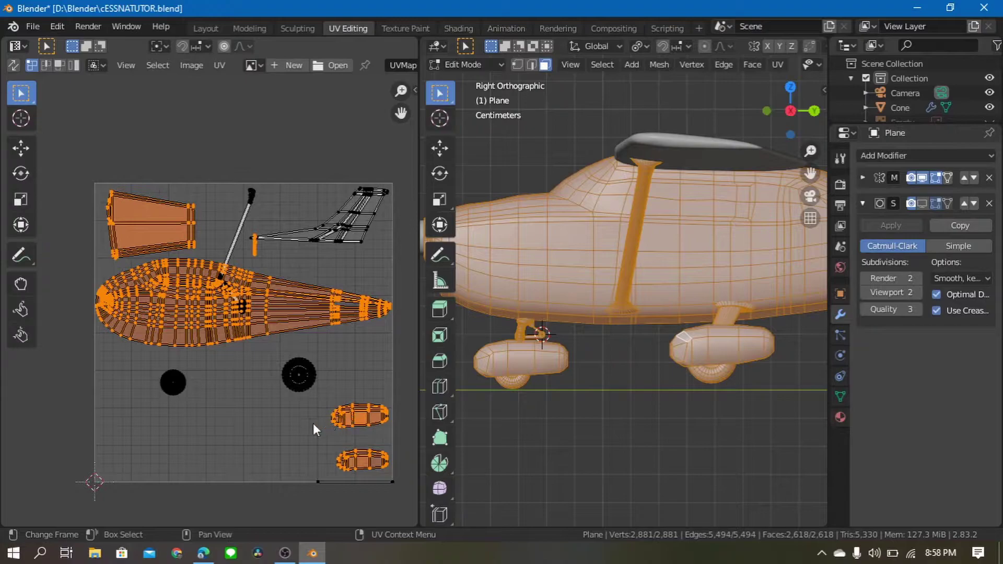
scroll(296, 402, up, 2)
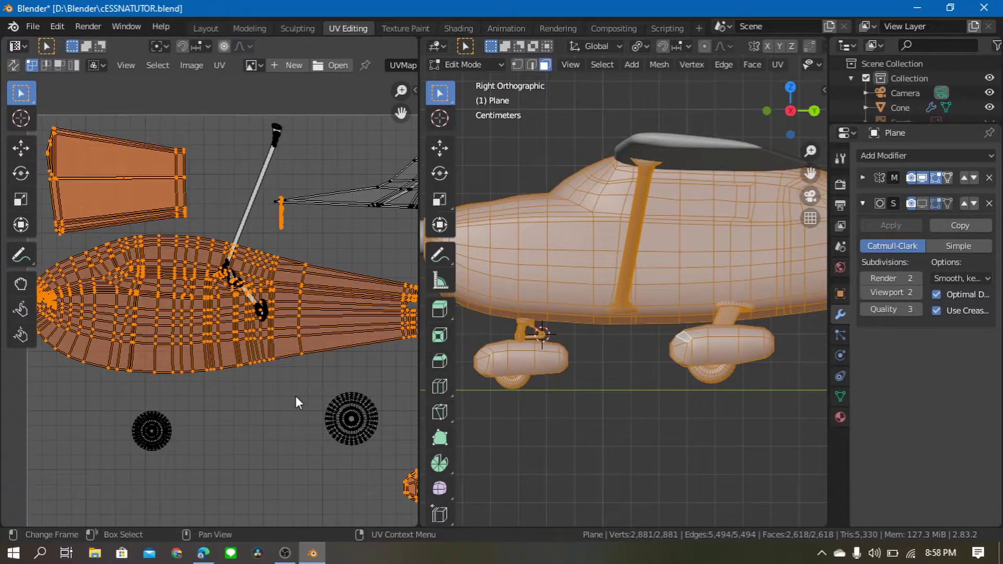
scroll(296, 395, down, 1)
middle_drag(296, 396, 302, 367)
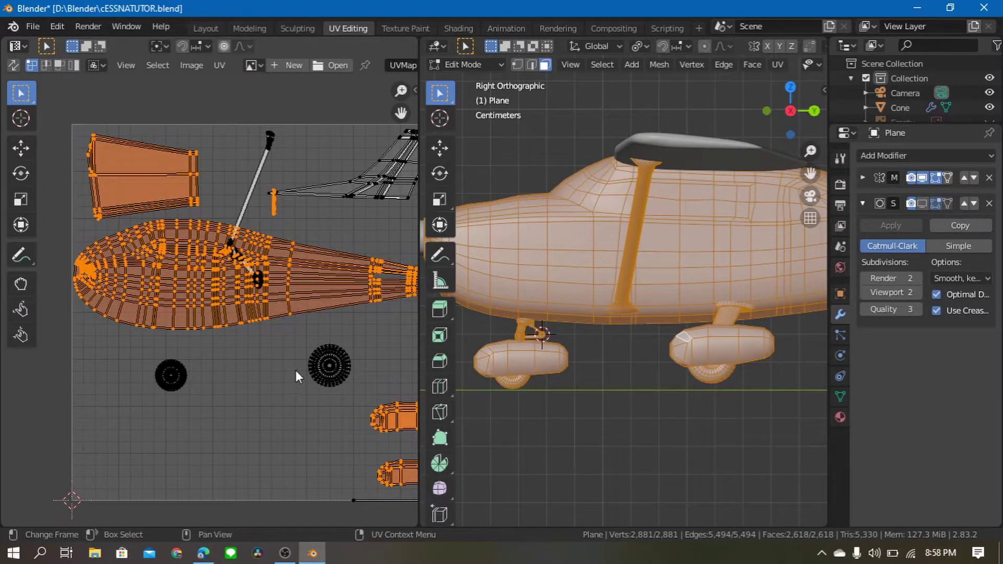
click(311, 370)
mouse_move(347, 391)
middle_down()
mouse_move(301, 402)
mouse_move(315, 406)
middle_up()
scroll(319, 424, down, 1)
scroll(321, 422, up, 1)
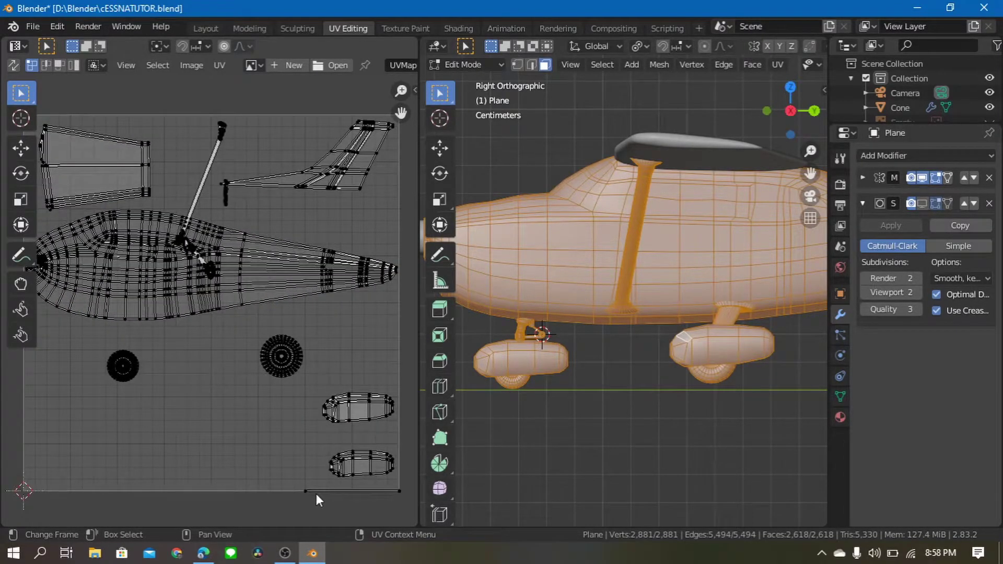
click(593, 410)
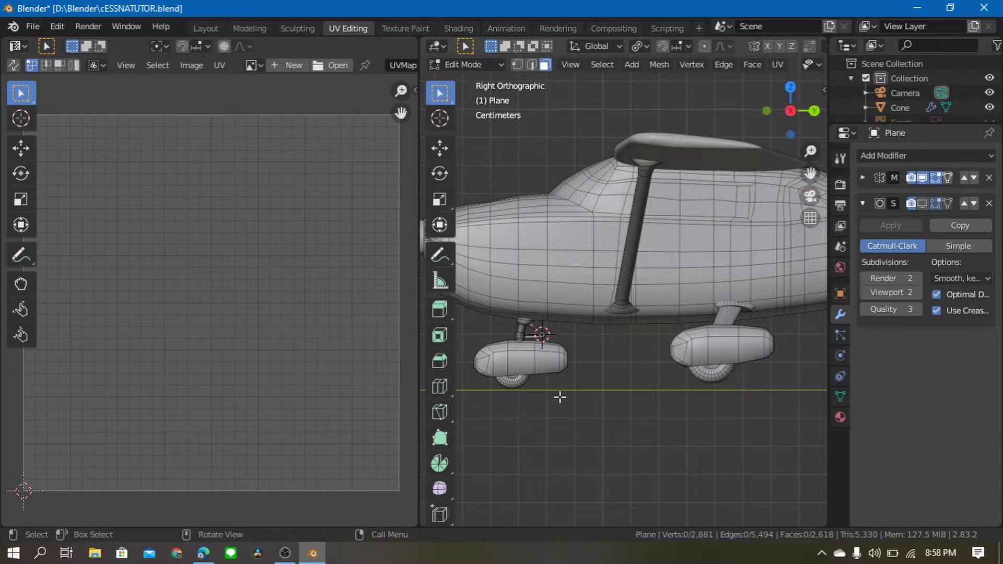
Move the two wheel islands apart and place them side by side in the lower half
key(a)
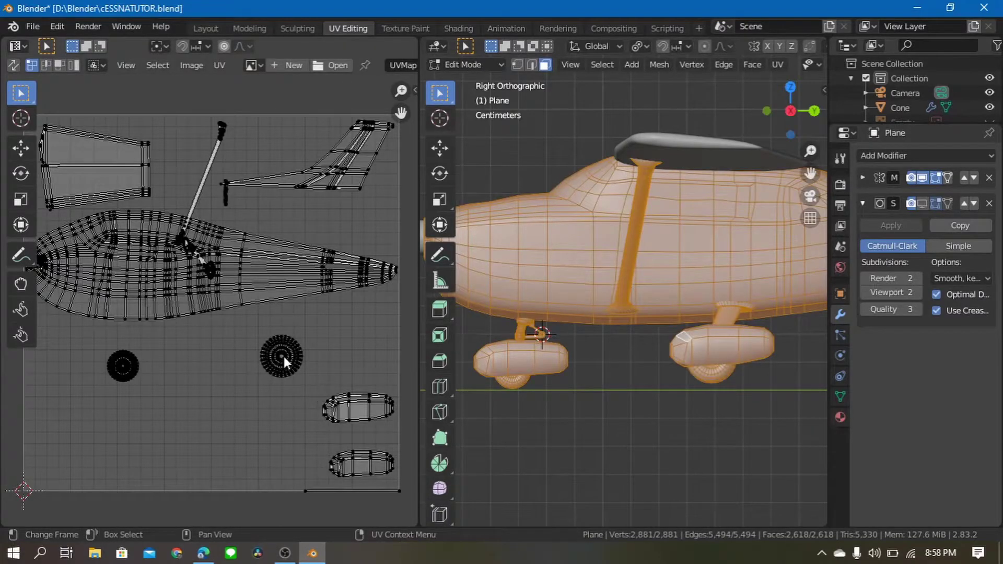
key(b)
drag(310, 323, 242, 393)
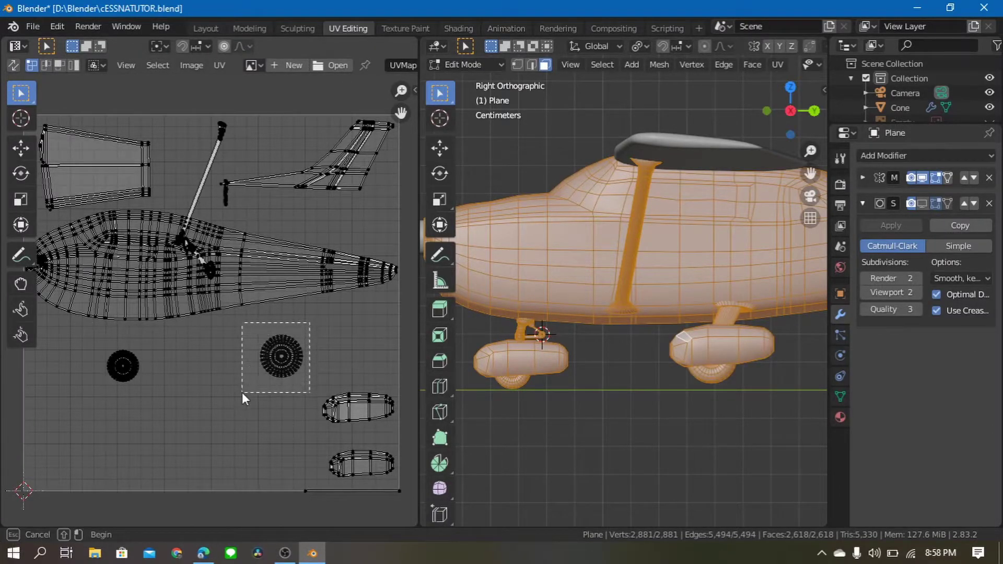
key(g)
click(243, 375)
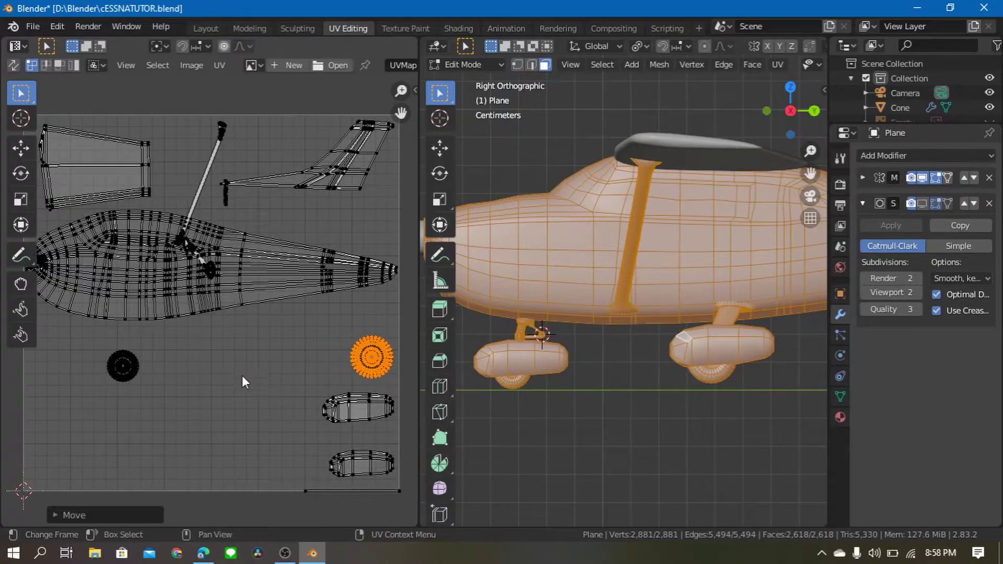
click(167, 340)
drag(168, 340, 78, 403)
key(g)
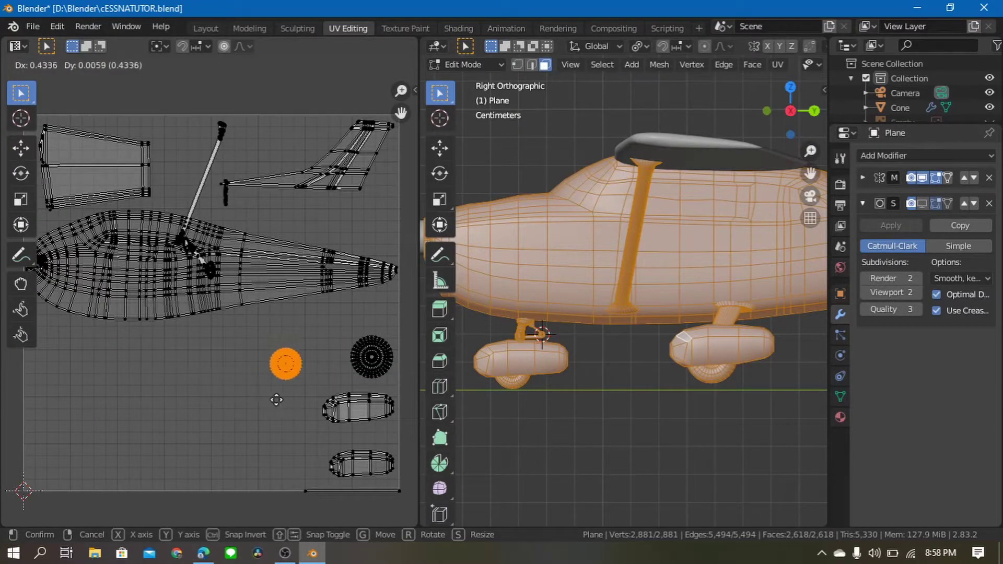
click(307, 399)
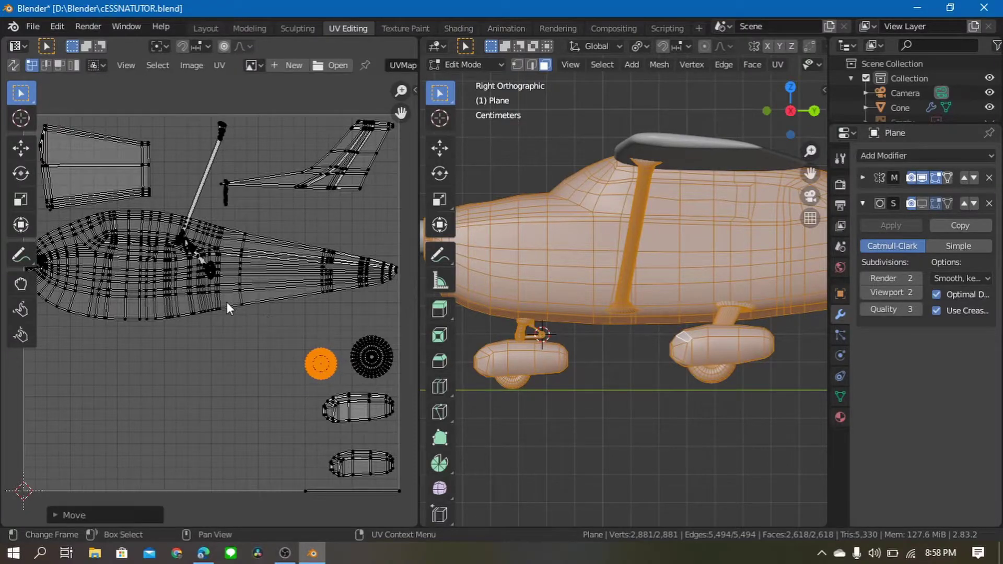
Move both strut islands down into the lower part of the UV square
key(l)
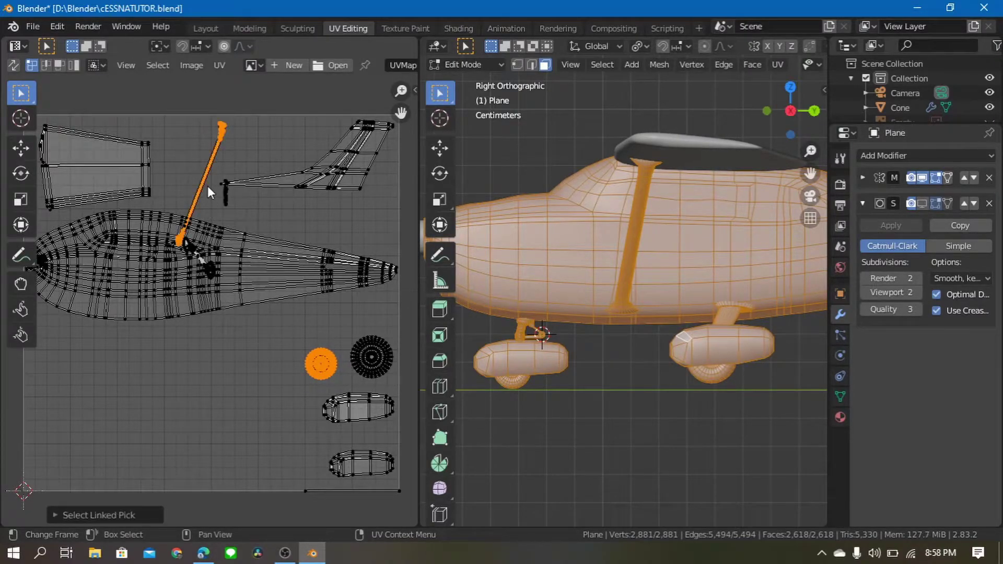
click(207, 188)
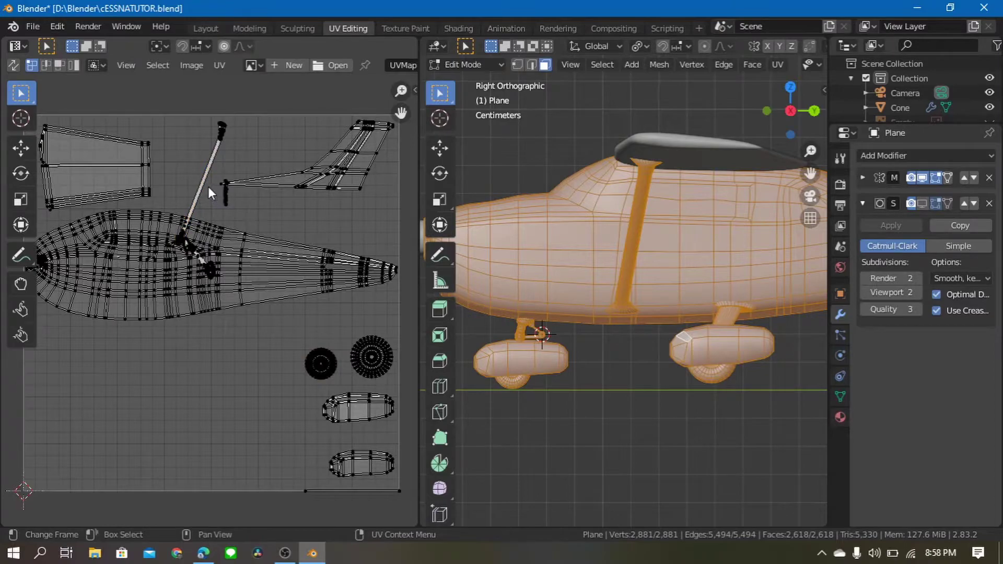
key(l)
key(g)
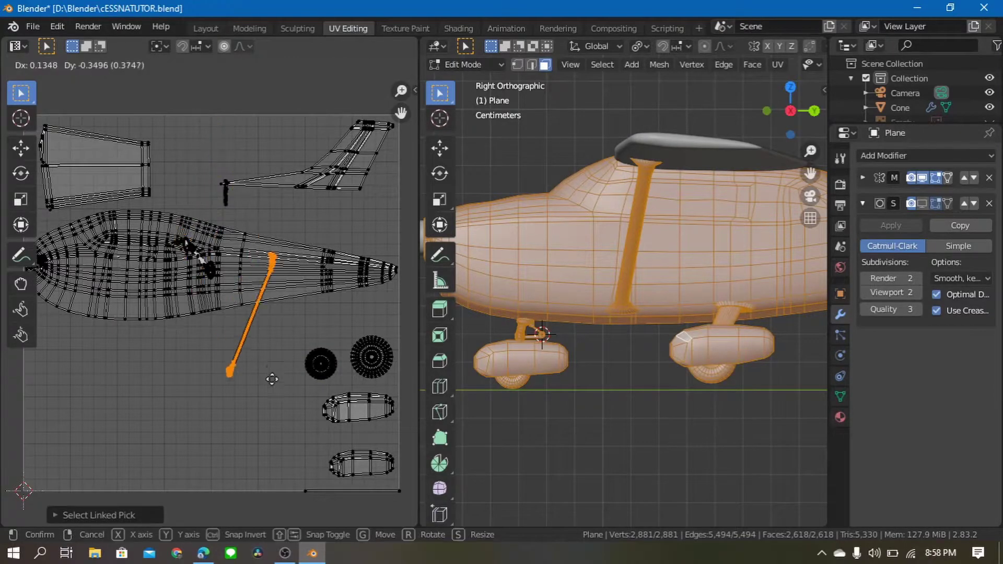
click(274, 438)
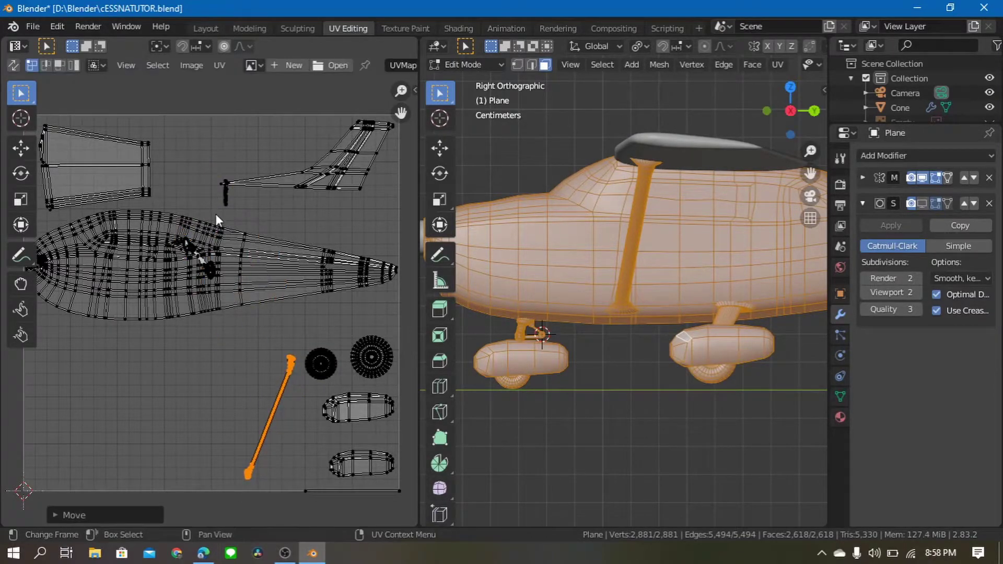
click(230, 195)
key(l)
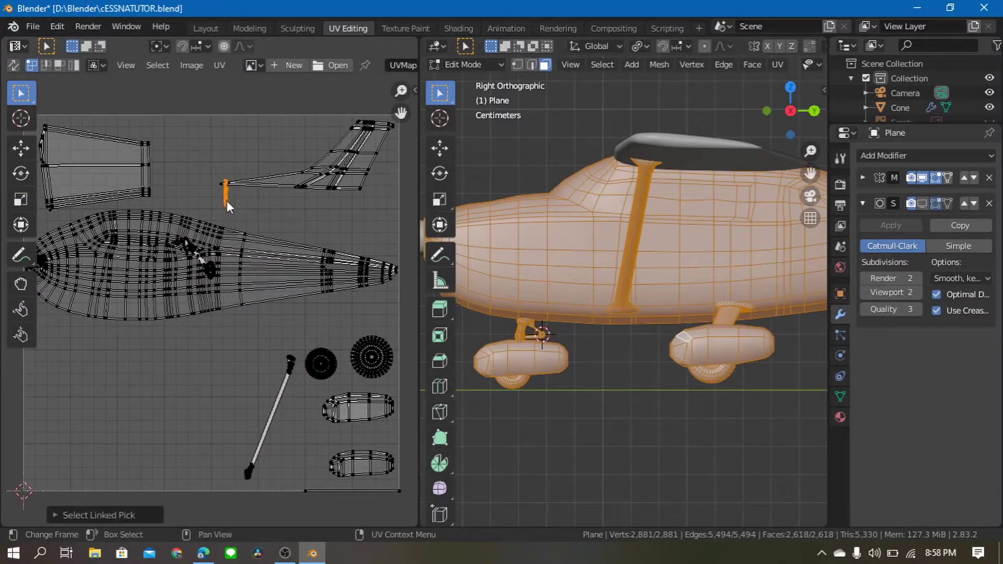
key(g)
click(261, 398)
Move the small part island down below the fuselage islands
key(alt+a)
key(l)
key(g)
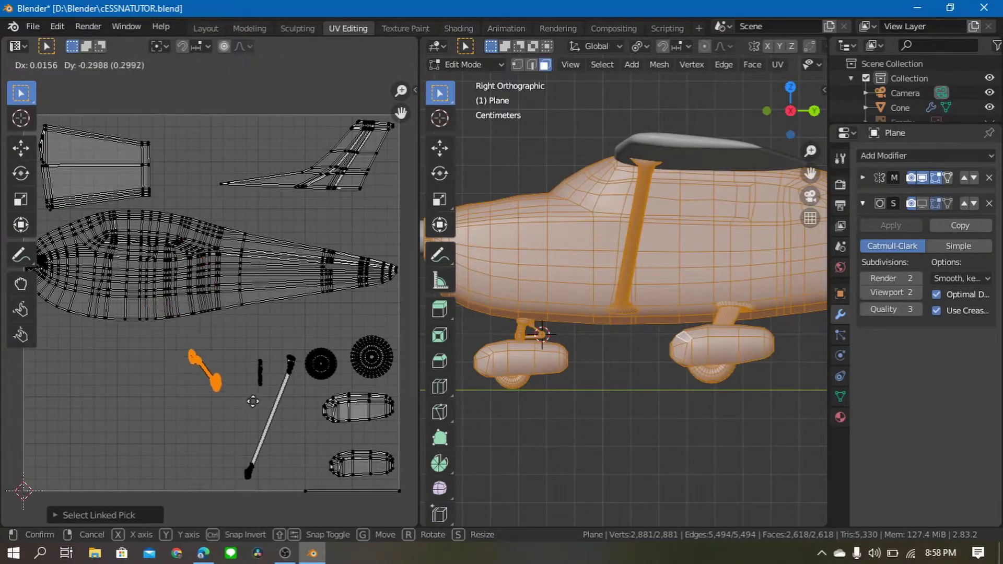
click(252, 403)
scroll(241, 391, up, 3)
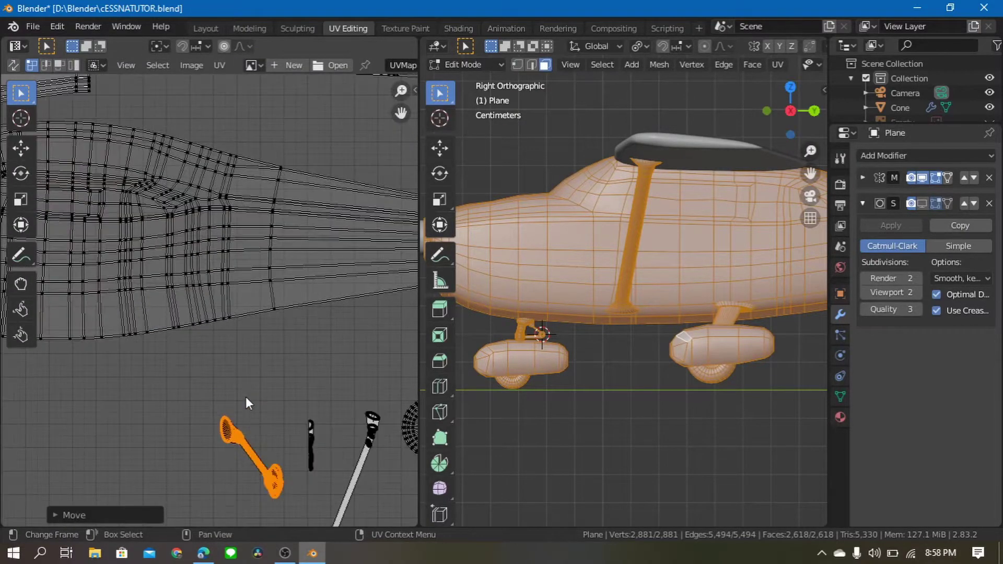
scroll(245, 396, down, 3)
scroll(251, 382, up, 1)
scroll(259, 364, down, 3)
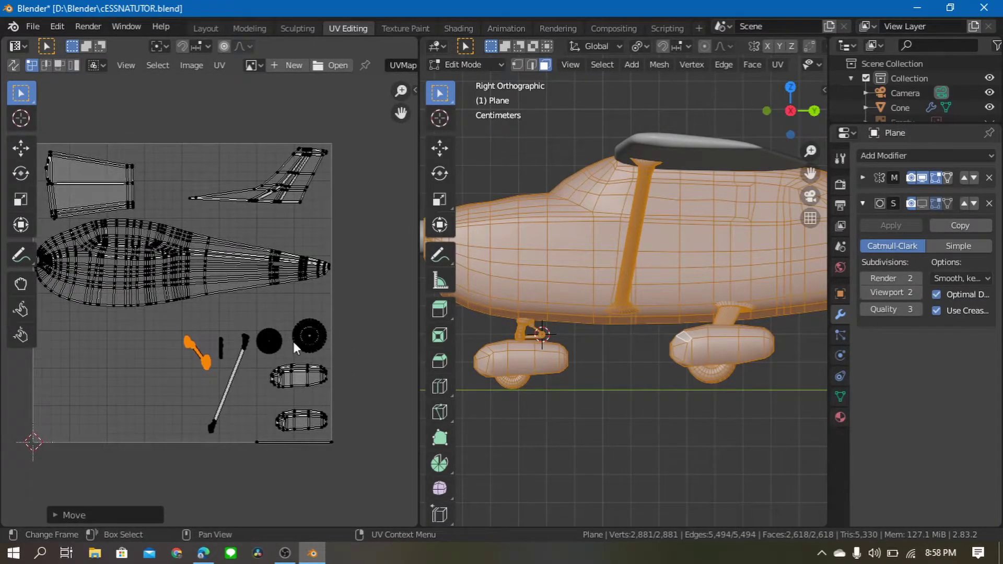
Leave Edit Mode on the plane body and select the wing object, Plane.001
mouse_move(642, 269)
middle_down()
mouse_move(656, 331)
mouse_move(780, 329)
middle_up()
key(Tab)
click(671, 240)
Enter Edit Mode on the wing and hide the Plane body in the outliner
key(Tab)
mouse_move(656, 329)
middle_down()
mouse_move(698, 347)
mouse_move(626, 257)
mouse_move(635, 240)
middle_up()
key(shift+z)
mouse_move(548, 226)
middle_down()
mouse_move(553, 252)
mouse_move(750, 174)
middle_up()
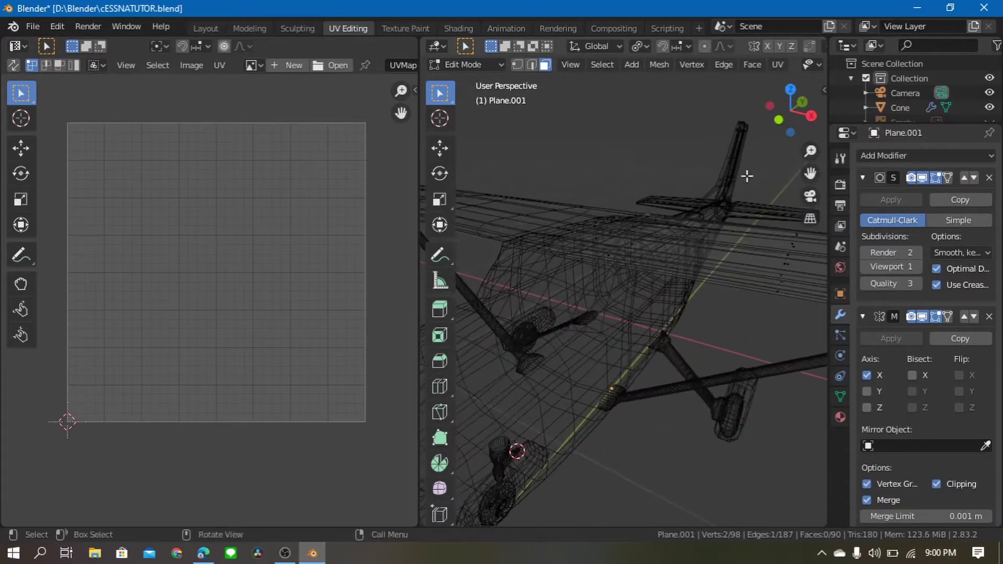
key(shift+z)
scroll(929, 104, down, 4)
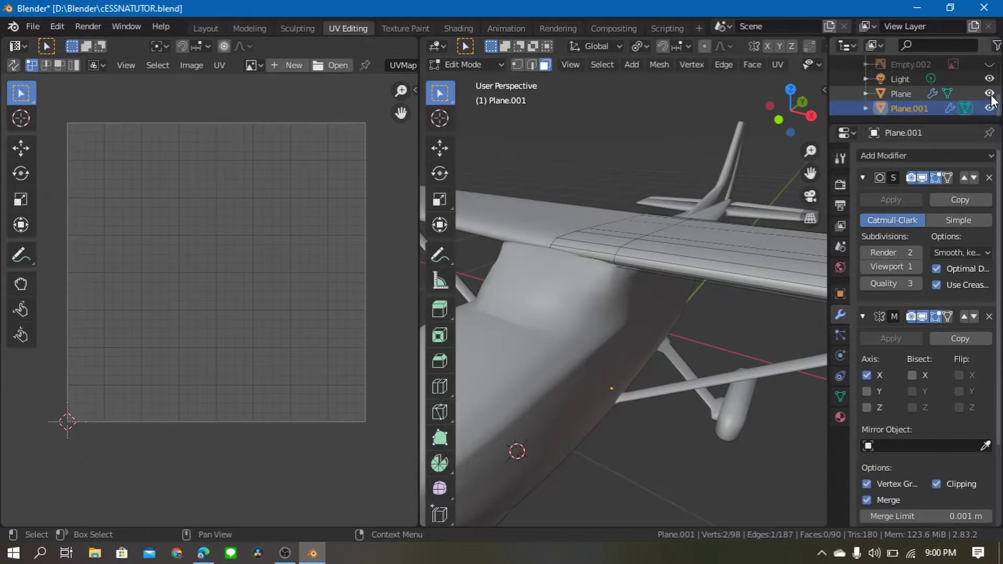
click(989, 93)
middle_drag(710, 232, 581, 279)
middle_drag(621, 260, 635, 257)
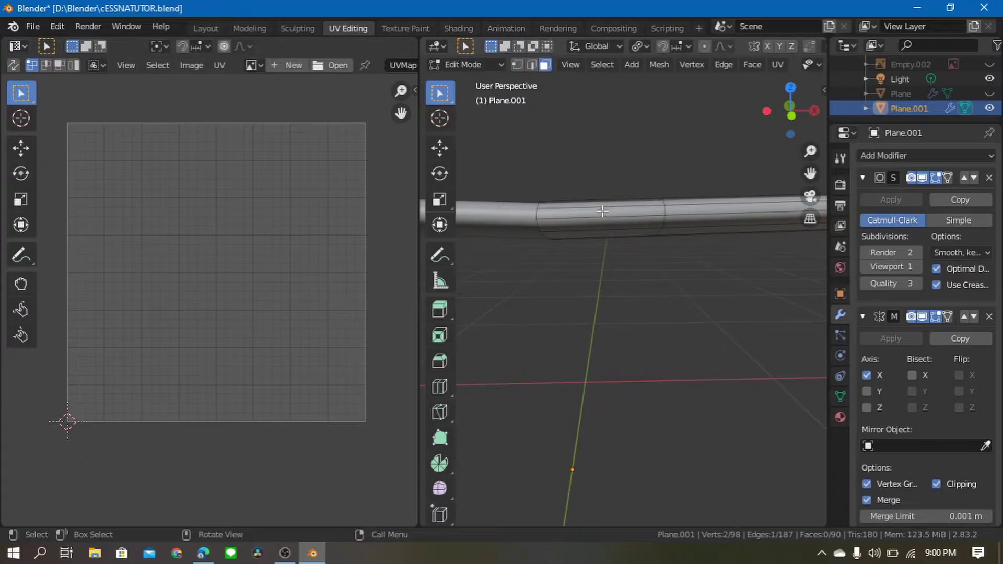
In vertex select mode, pick the shortest vertex path along the wing's tip edge
key(1)
scroll(562, 229, down, 1)
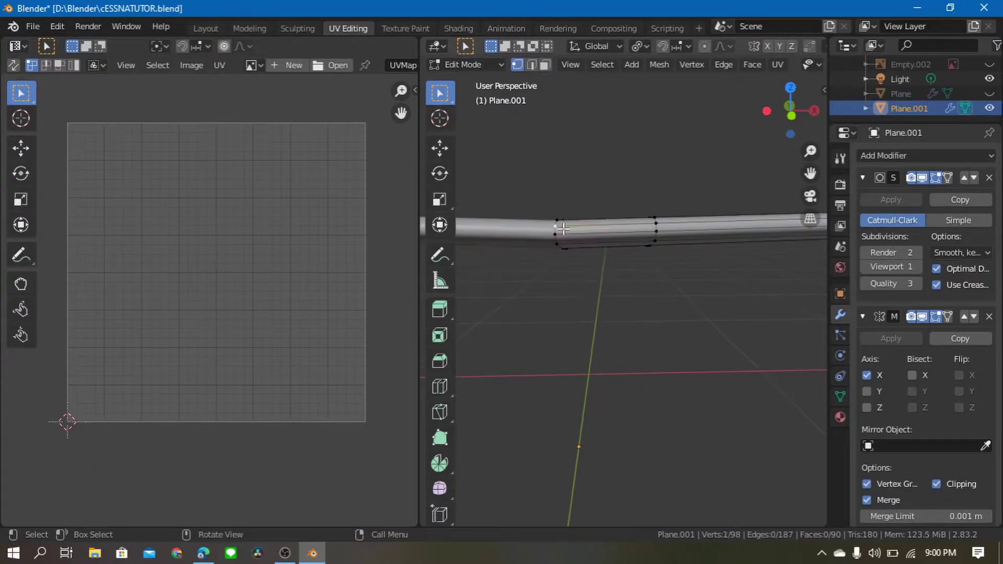
middle_drag(562, 228, 537, 274)
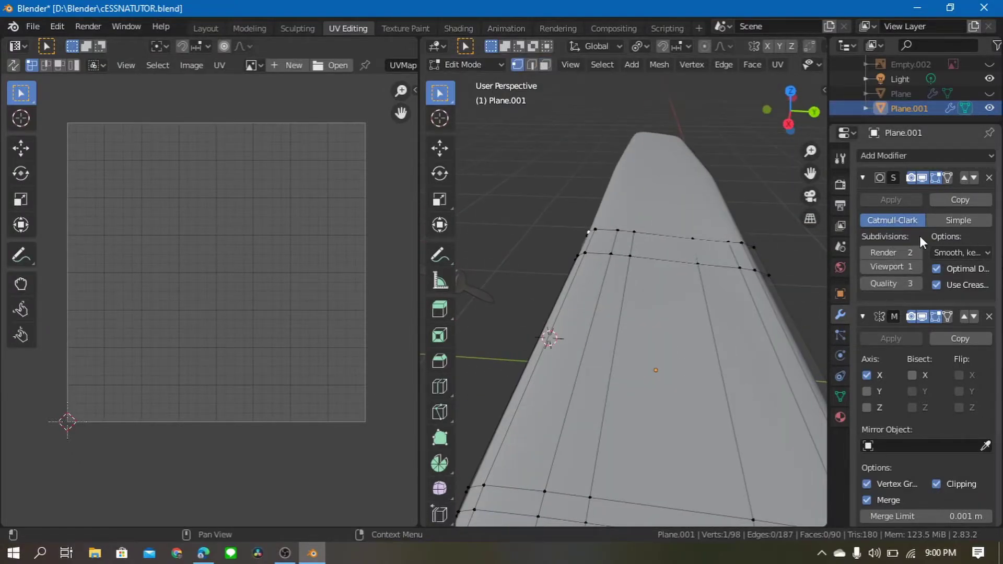
mouse_move(486, 320)
middle_down()
mouse_move(613, 290)
mouse_move(757, 285)
middle_up()
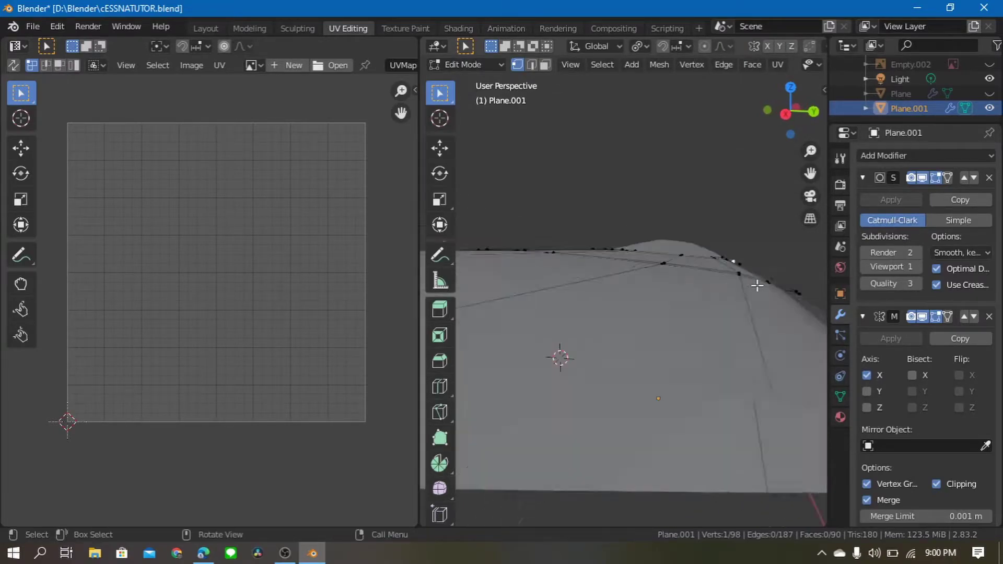
scroll(757, 285, down, 5)
ctrl+click(618, 325)
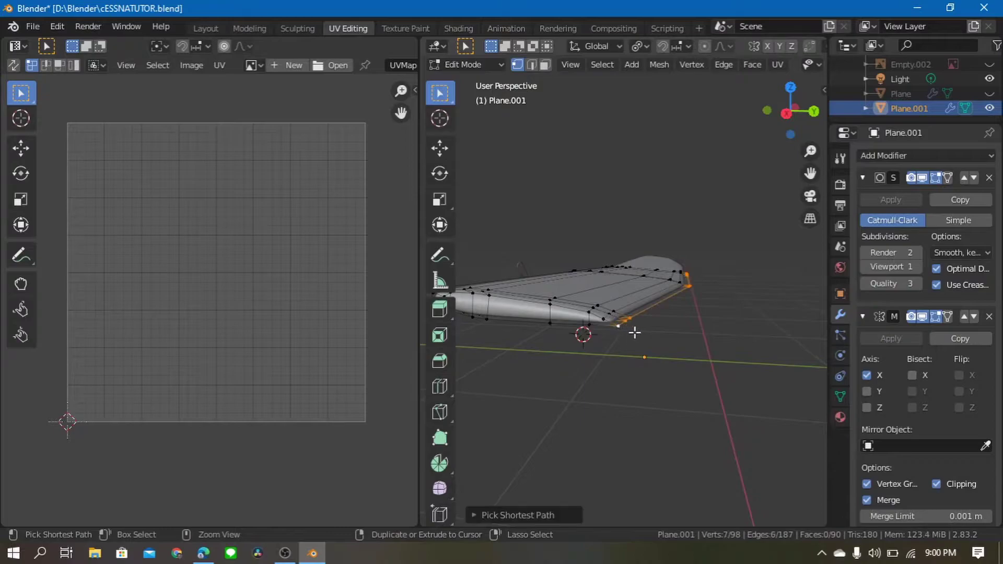
middle_drag(634, 332, 667, 340)
Mark the selected wing tip edge as a UV seam
right_click(662, 308)
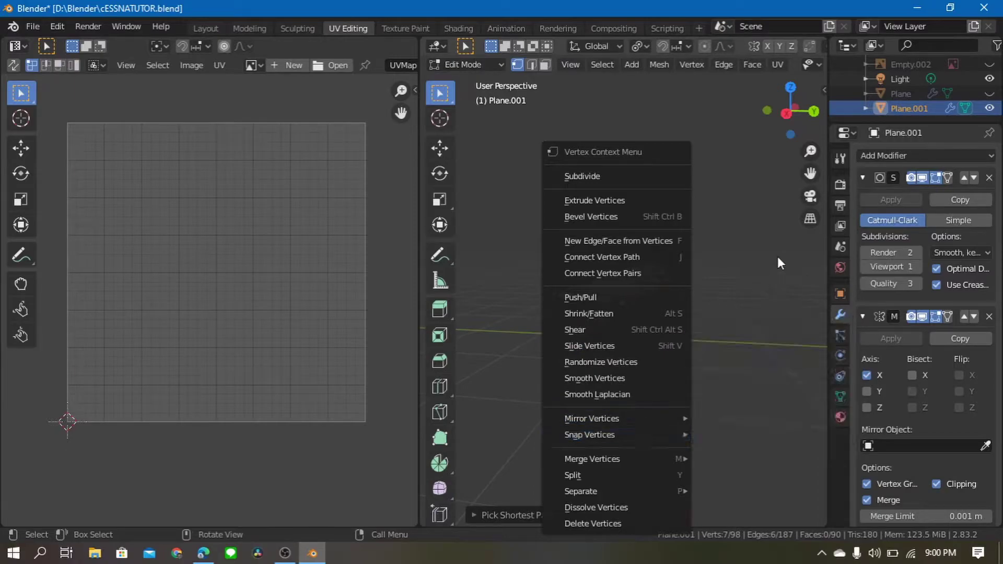
key(Escape)
key(u)
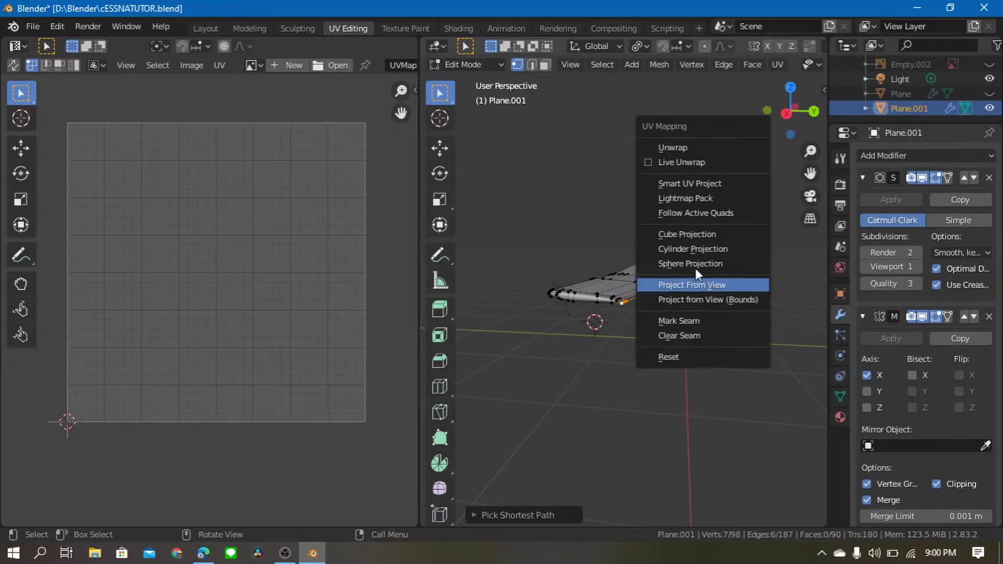
click(674, 320)
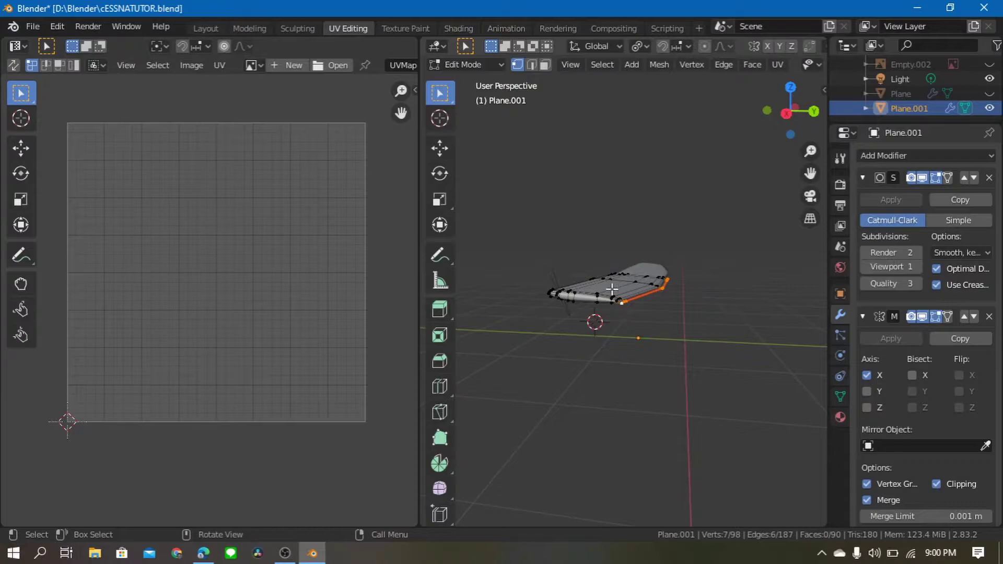
Unwrap the entire wing with Smart UV Project using default settings
key(a)
key(u)
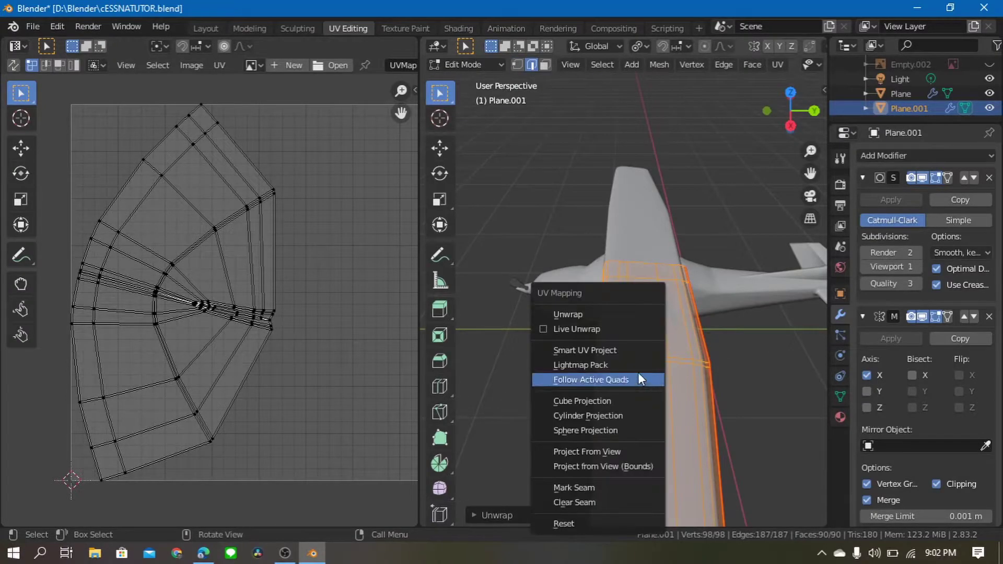
click(602, 348)
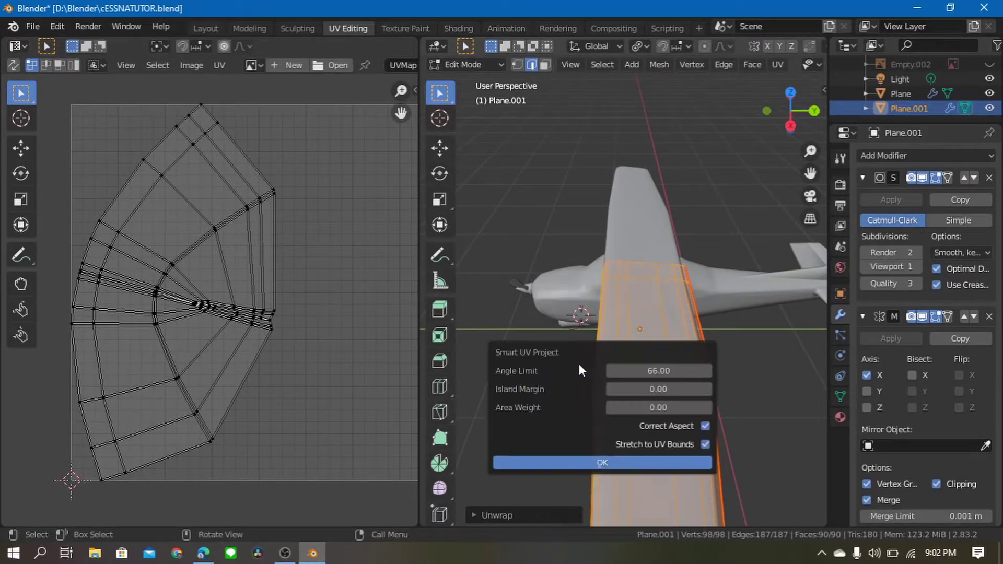
click(634, 463)
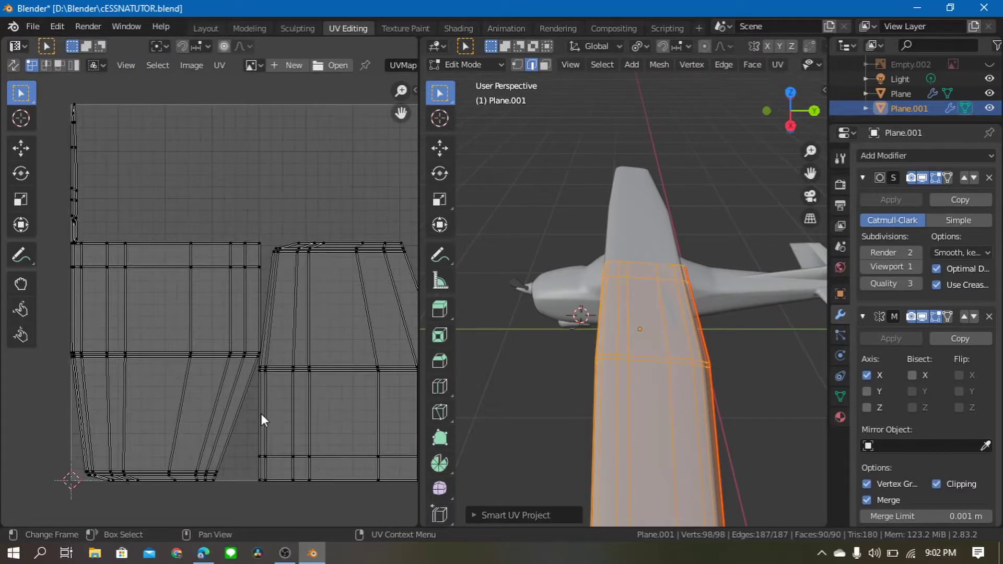
scroll(301, 405, down, 1)
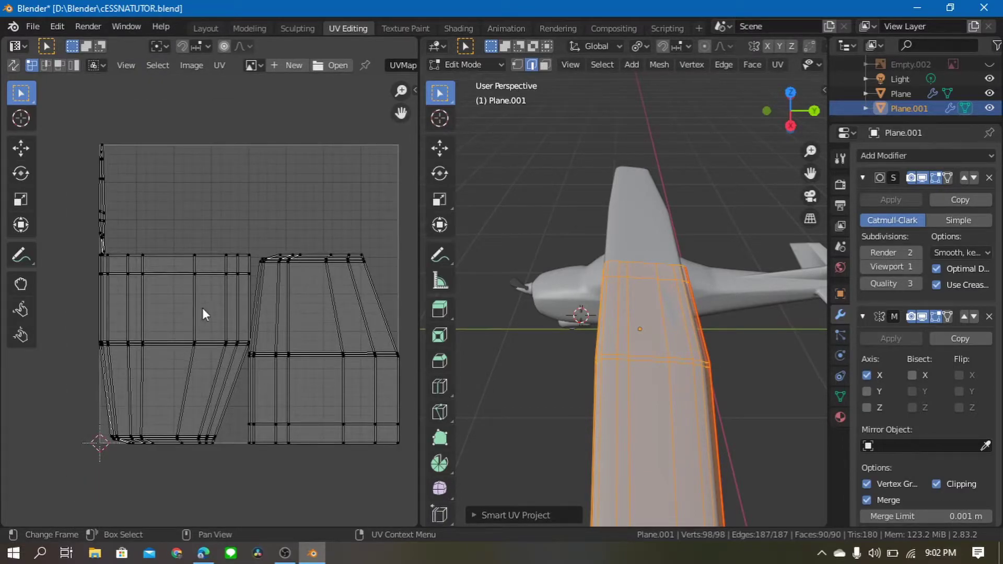
key(a)
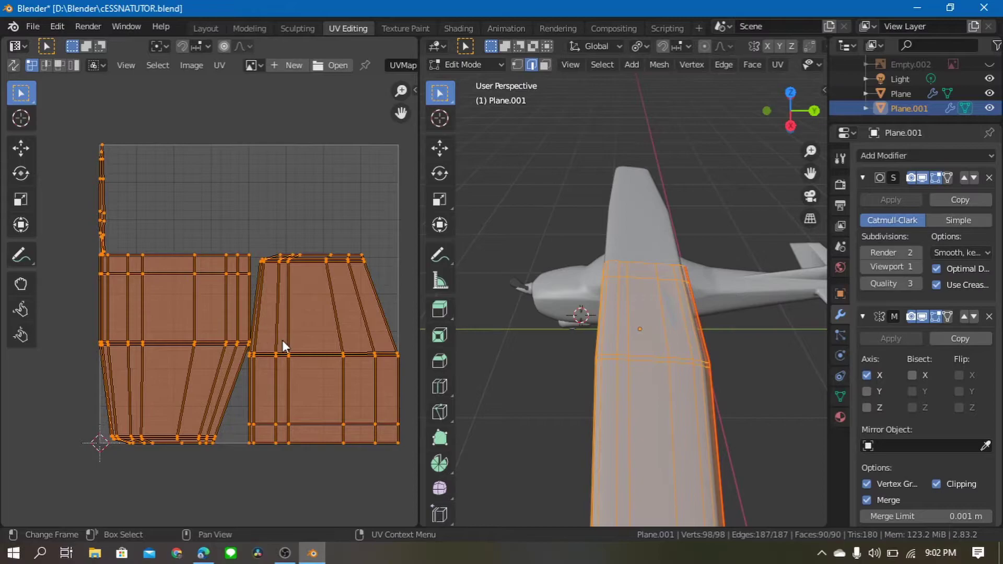
key(alt+a)
drag(147, 109, 58, 248)
mouse_move(476, 308)
middle_down()
mouse_move(681, 365)
mouse_move(645, 400)
middle_up()
key(alt+a)
key(1)
key(n)
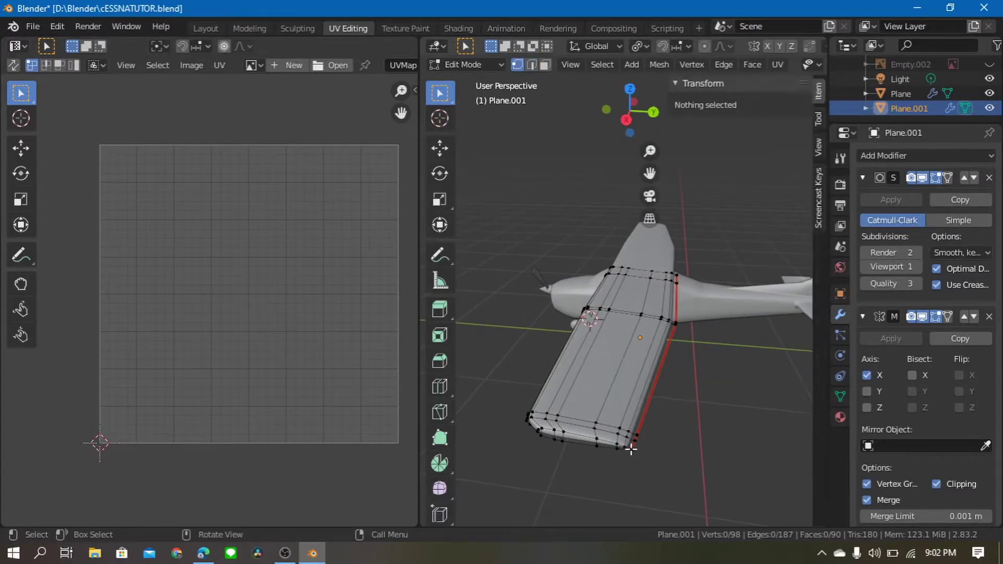
key(n)
key(b)
mouse_move(631, 448)
mouse_down()
mouse_move(575, 441)
mouse_move(540, 451)
mouse_up()
key(b)
key(b)
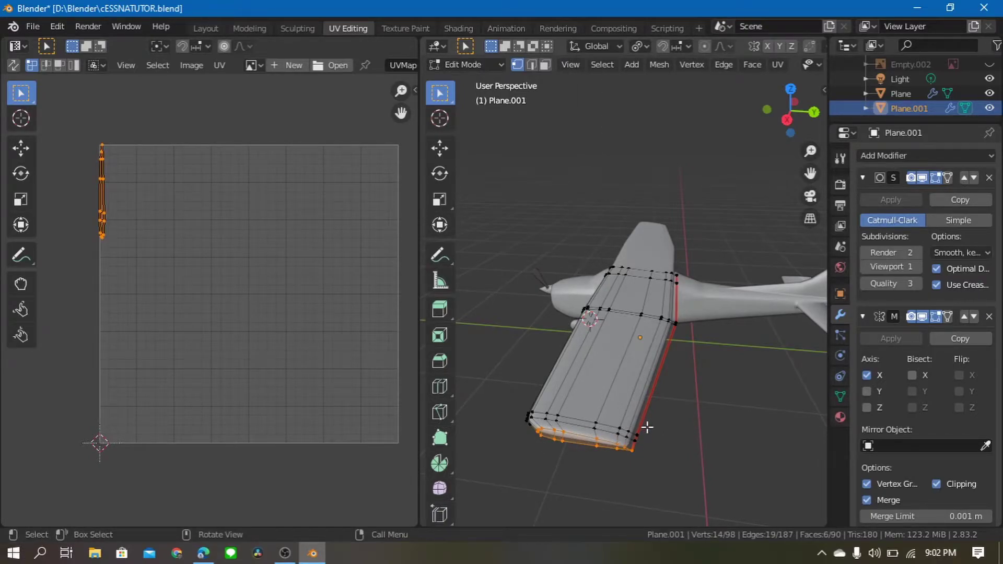
key(Tab)
key(Tab)
key(a)
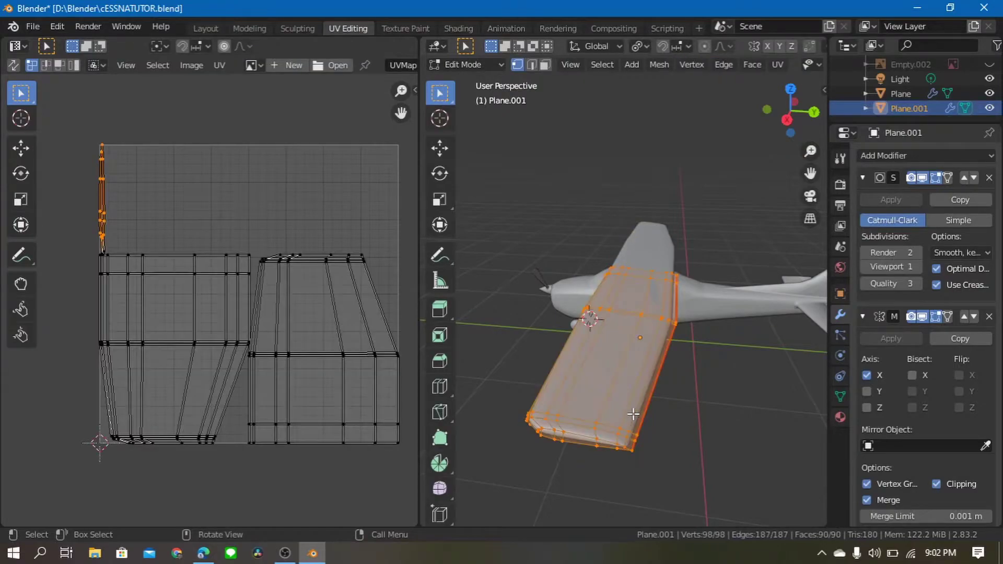
Select the wing's UV islands, zoom in, and move them to a new spot
key(a)
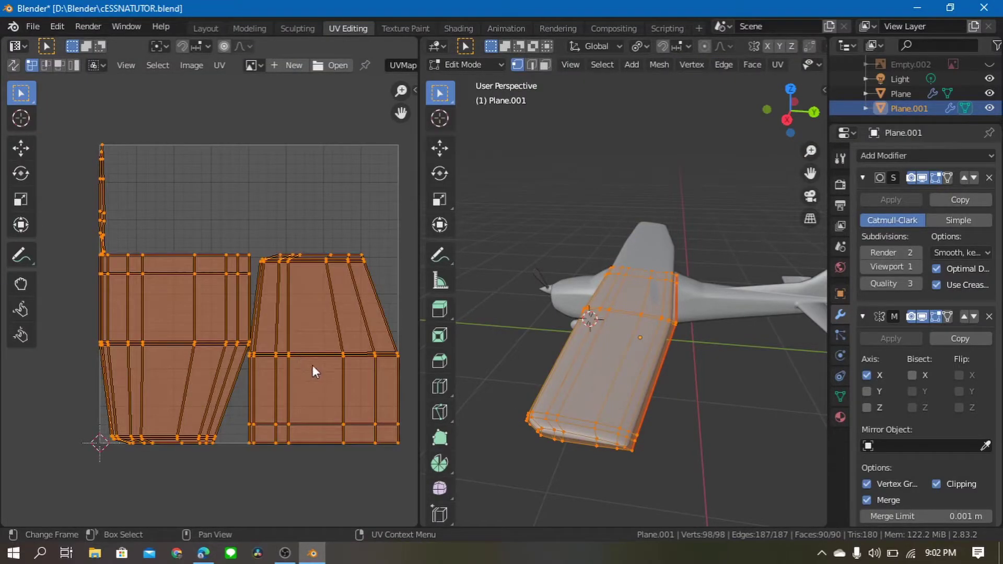
key(shift+b)
drag(153, 116, 46, 248)
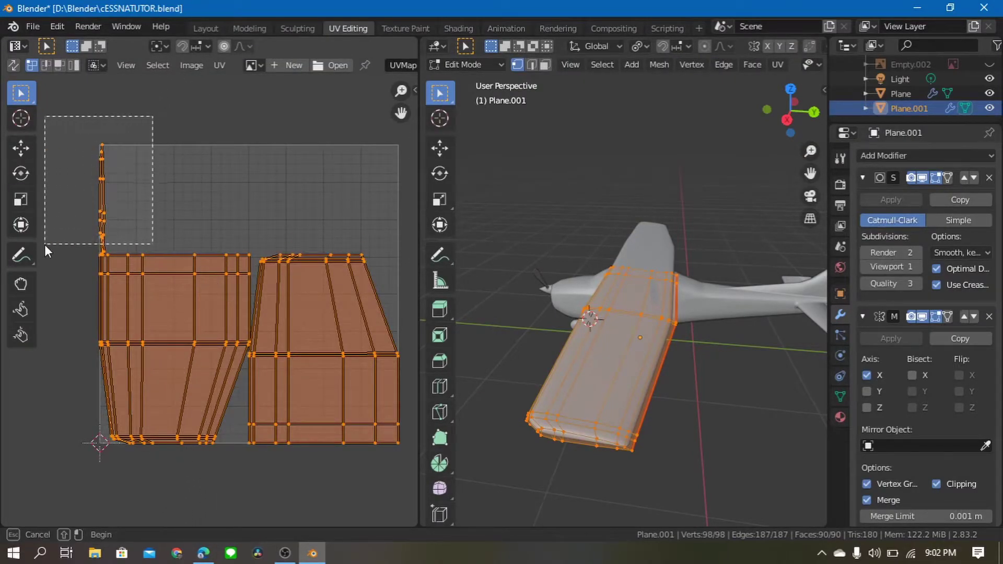
scroll(100, 273, down, 3)
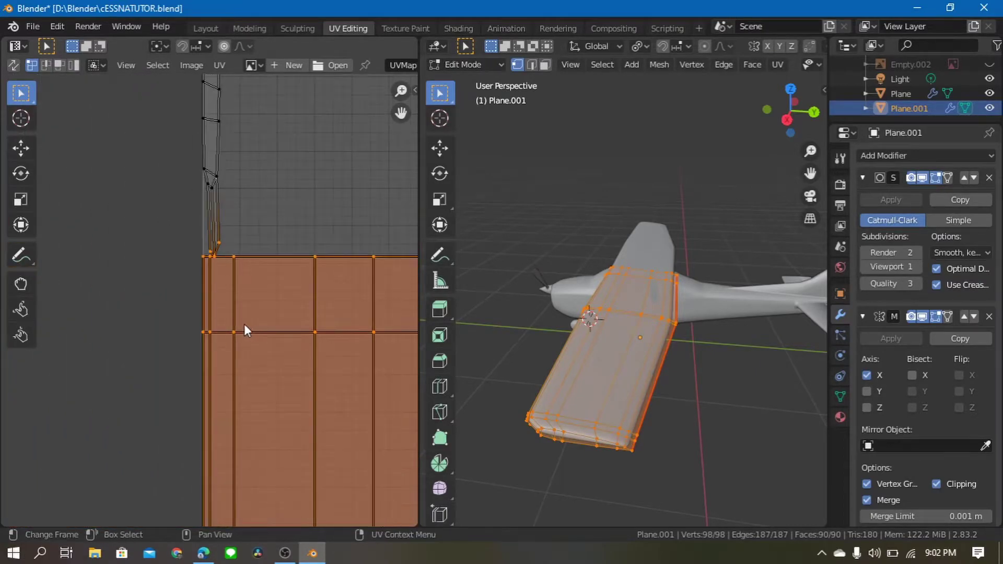
key(shift+b)
shift+drag(230, 230, 198, 254)
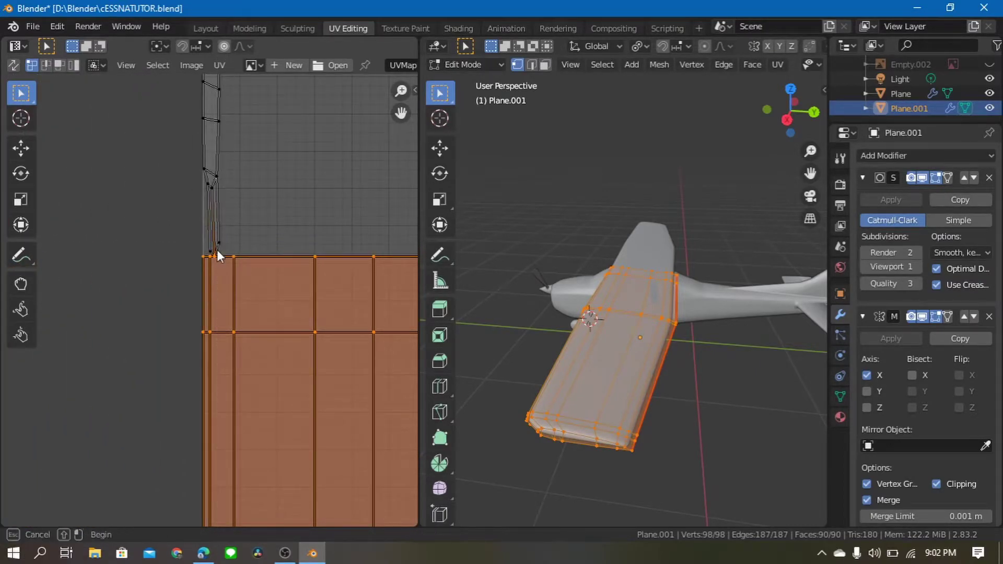
key(s)
key(x)
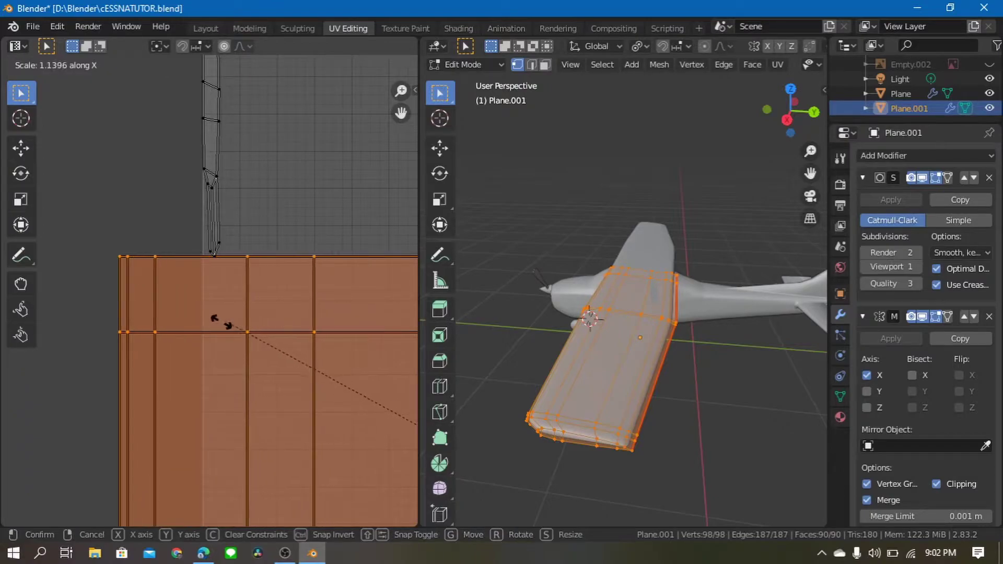
key(Escape)
key(g)
click(269, 389)
Shrink the wing islands, stretch them taller along Y, and reposition them
scroll(282, 384, down, 3)
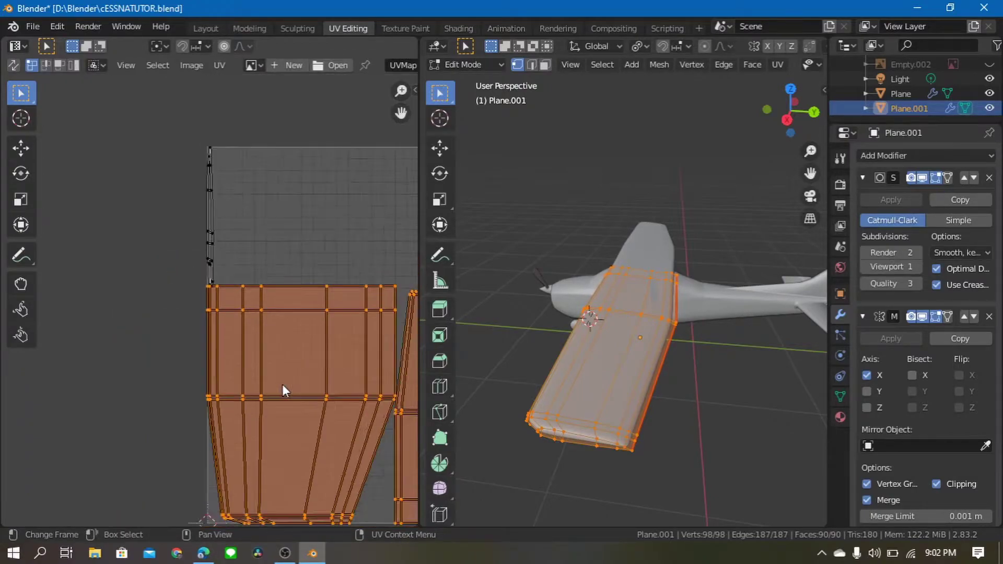
scroll(282, 384, down, 2)
key(s)
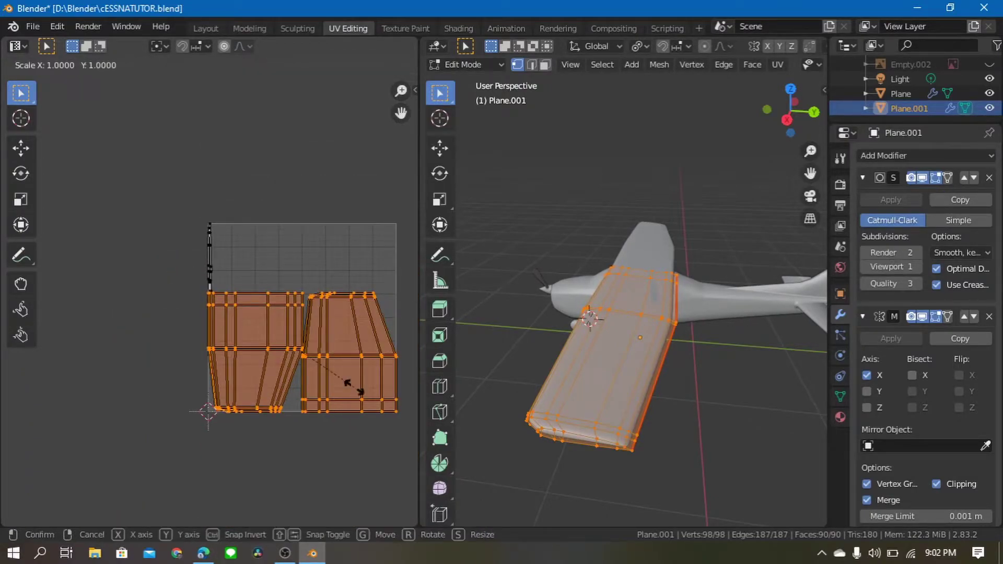
click(315, 366)
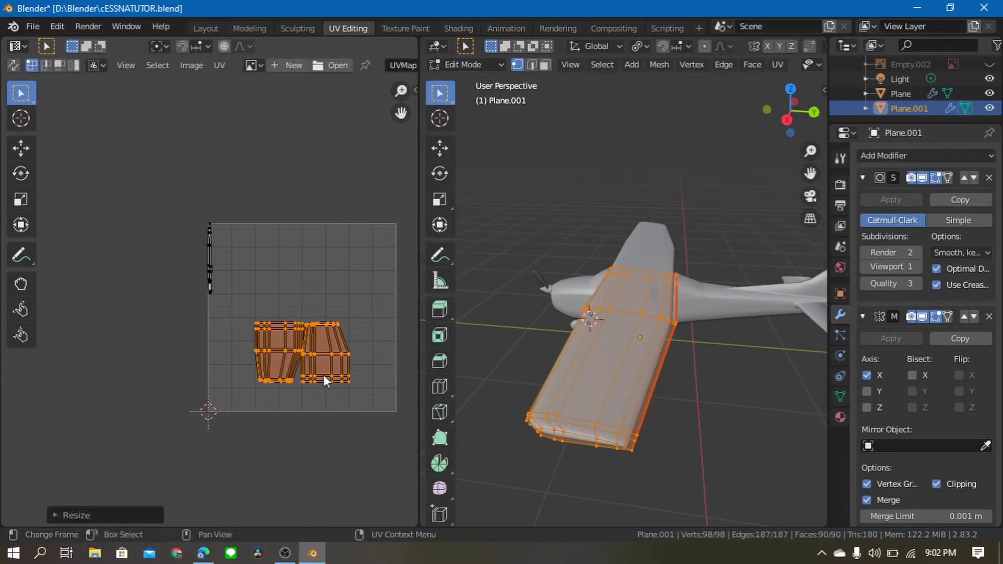
key(s)
key(y)
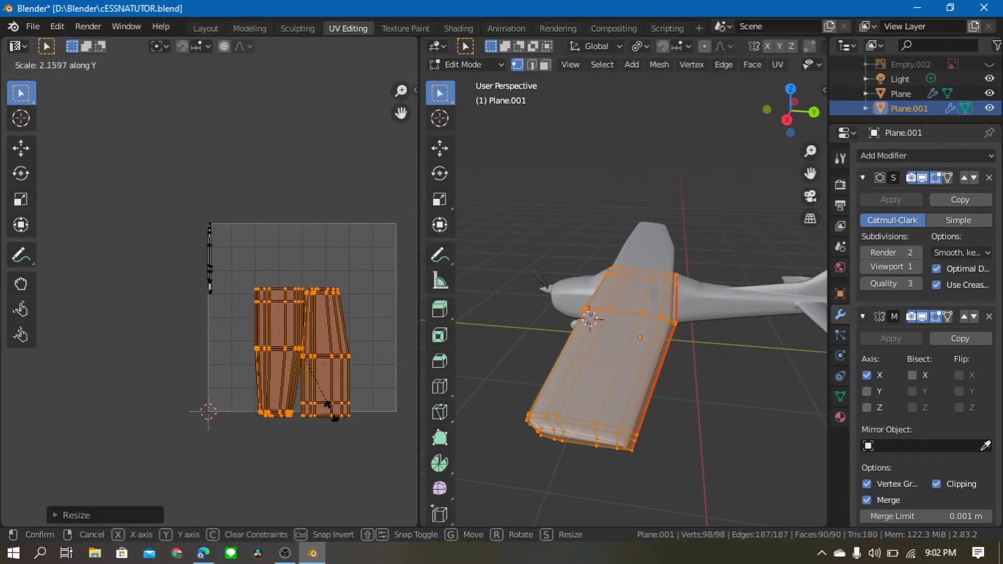
click(334, 413)
scroll(333, 414, up, 2)
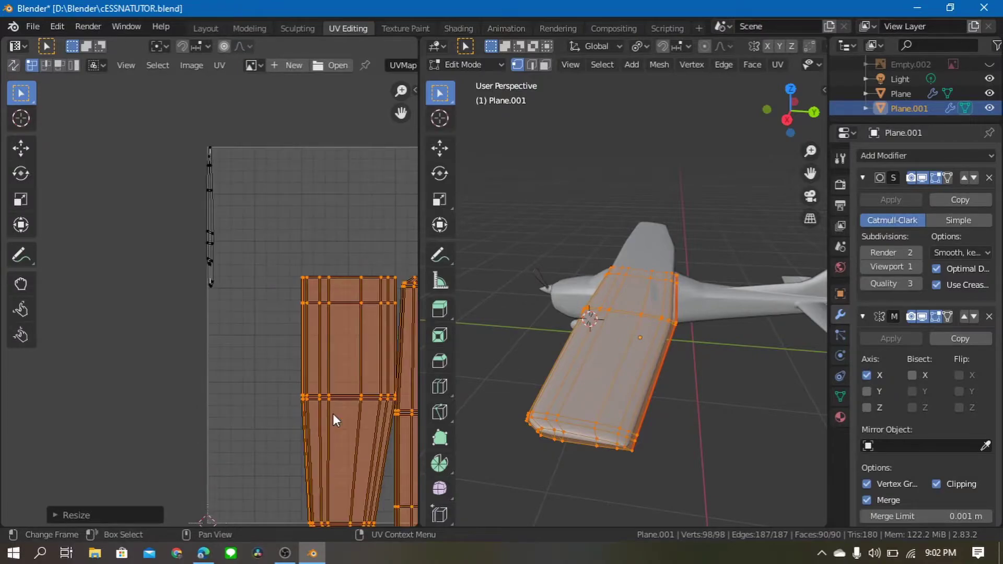
key(g)
click(308, 405)
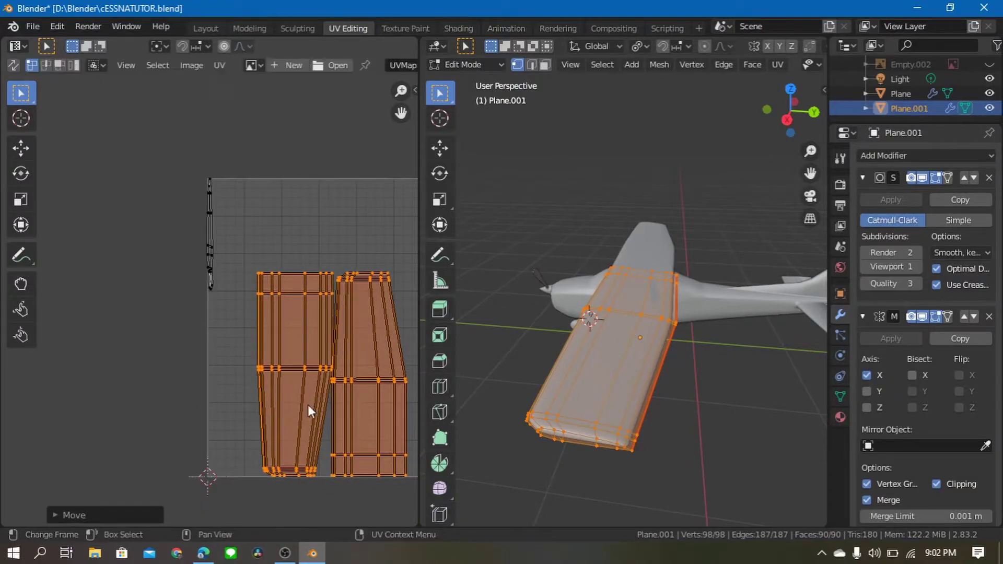
Fine-tune the wing islands' size and fit them into the lower-left corner
key(s)
click(337, 425)
key(g)
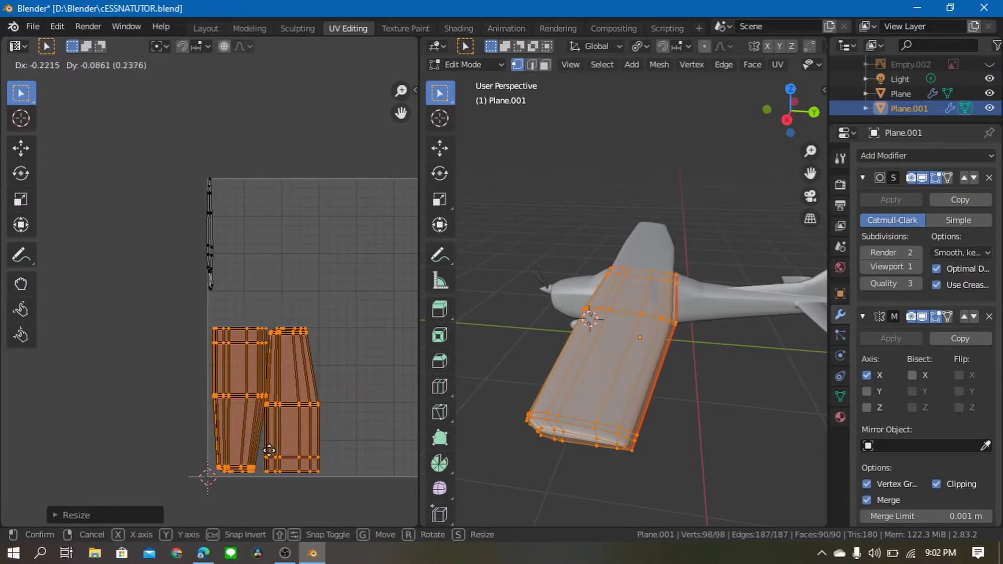
click(271, 453)
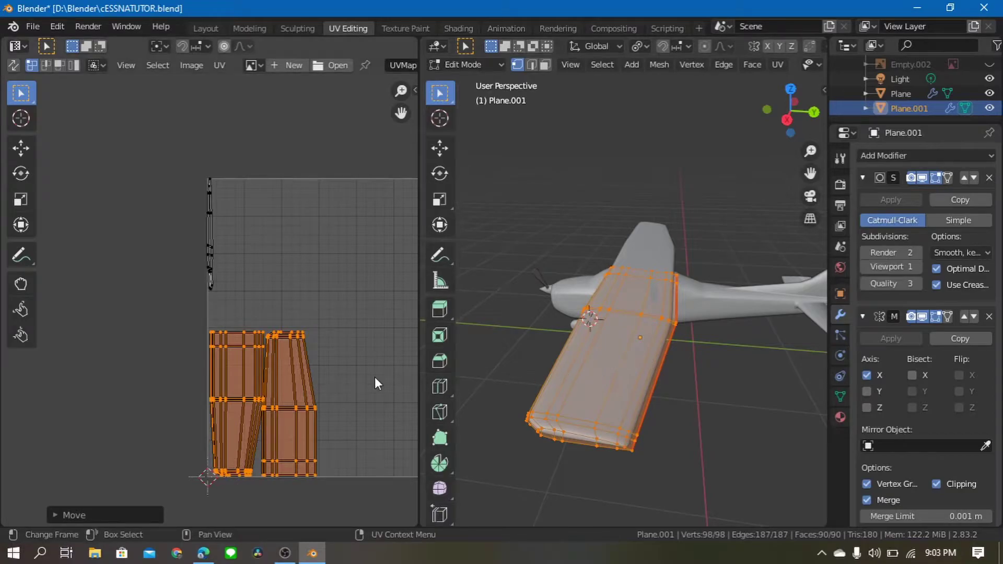
middle_drag(374, 377, 302, 378)
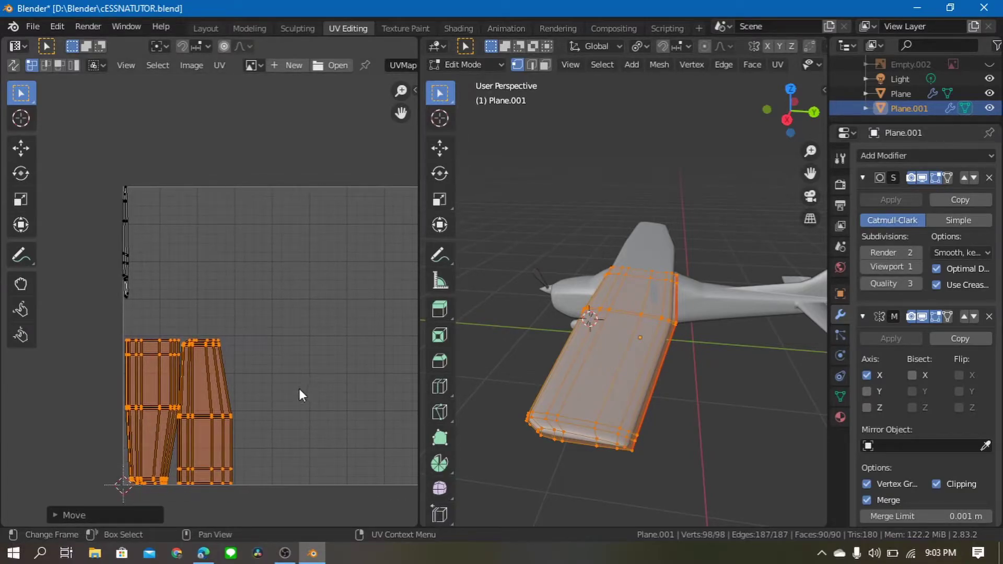
key(s)
click(315, 395)
key(g)
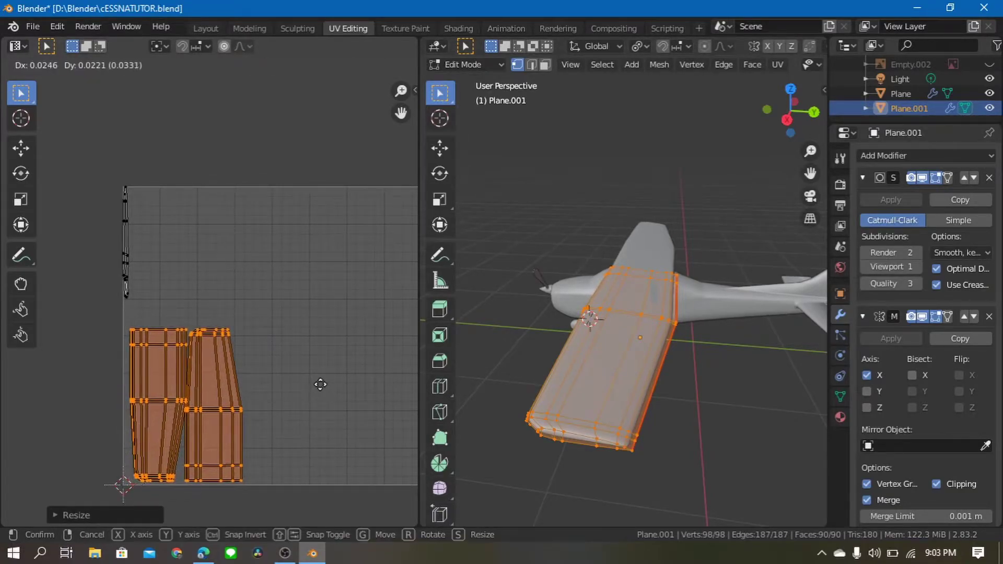
click(319, 381)
Select every object and enter Edit Mode with all vertices selected
click(730, 306)
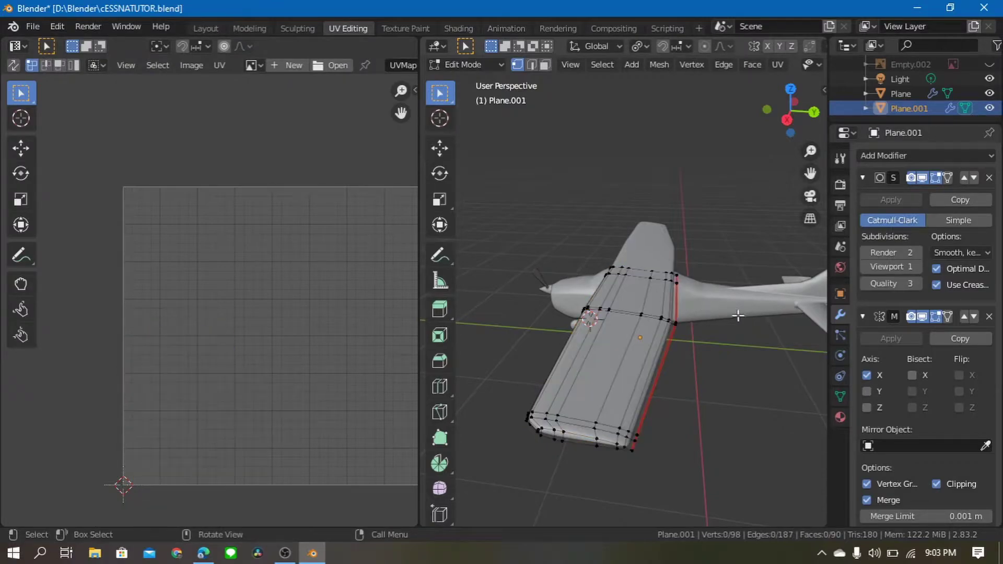
key(a)
click(738, 316)
key(Tab)
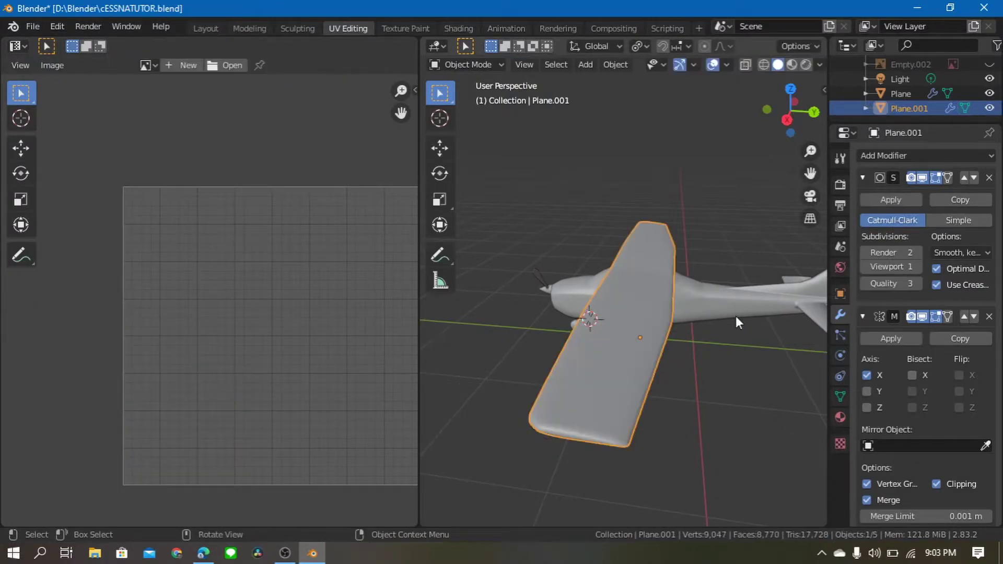
key(a)
key(Tab)
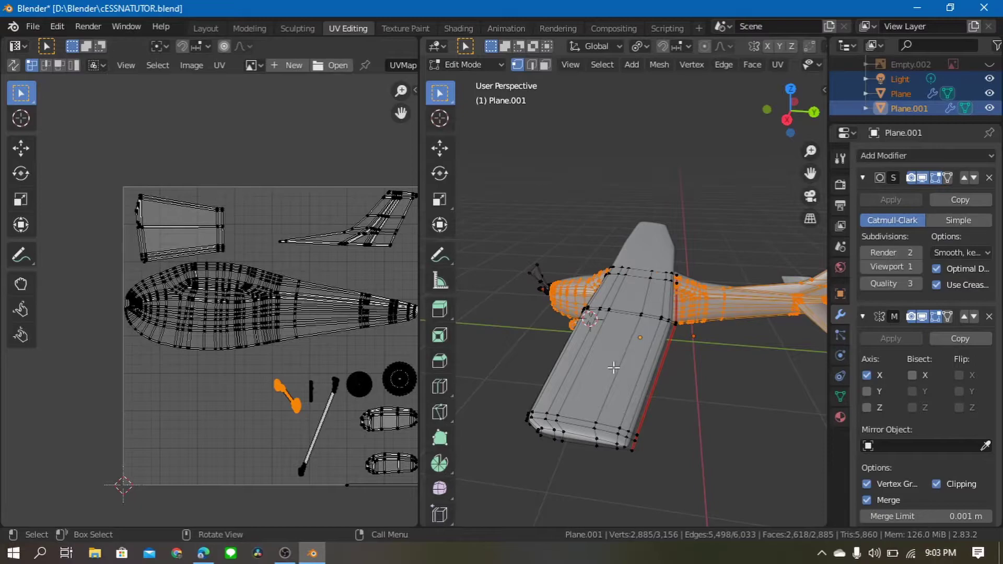
key(a)
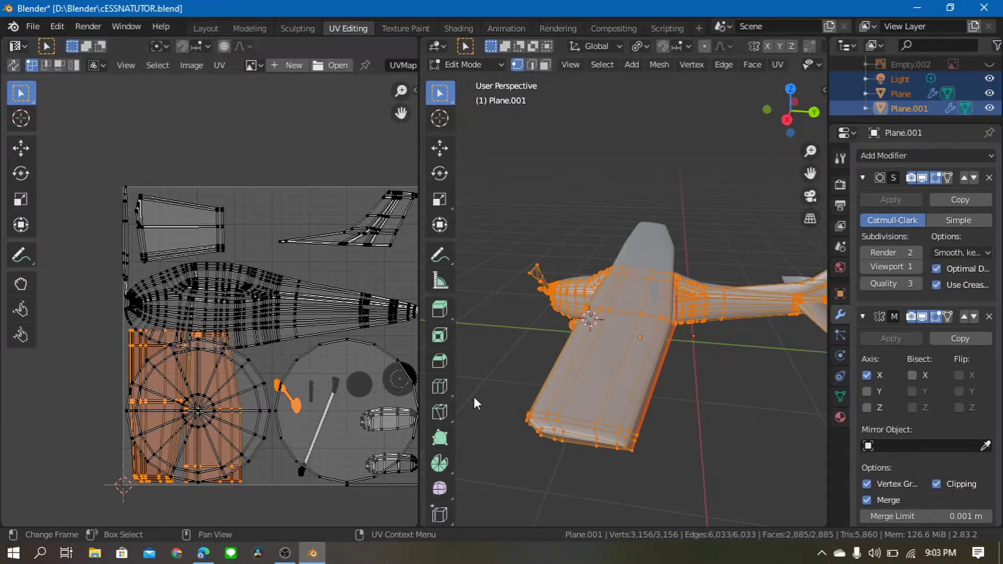
middle_drag(574, 370, 665, 333)
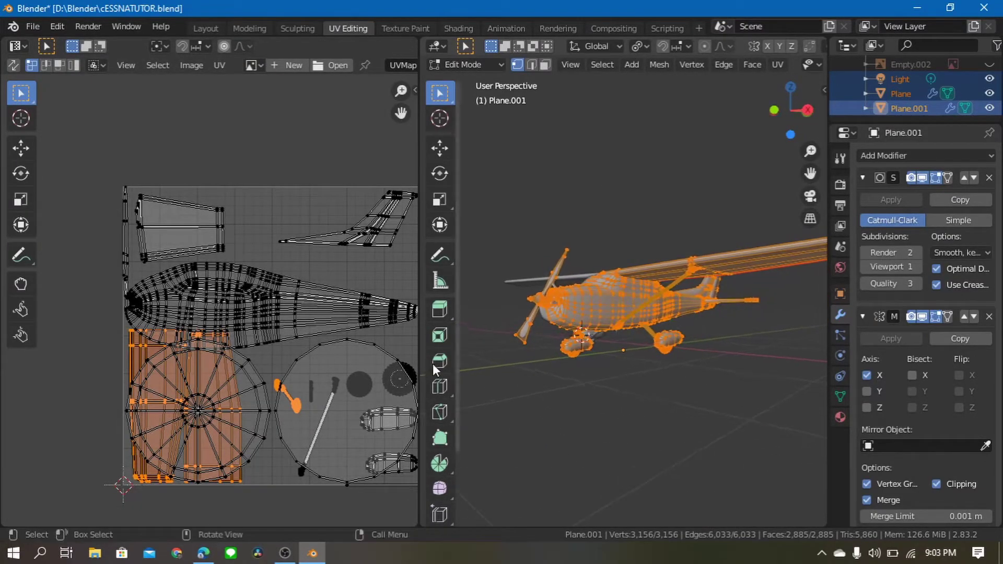
scroll(293, 403, up, 2)
scroll(293, 403, down, 3)
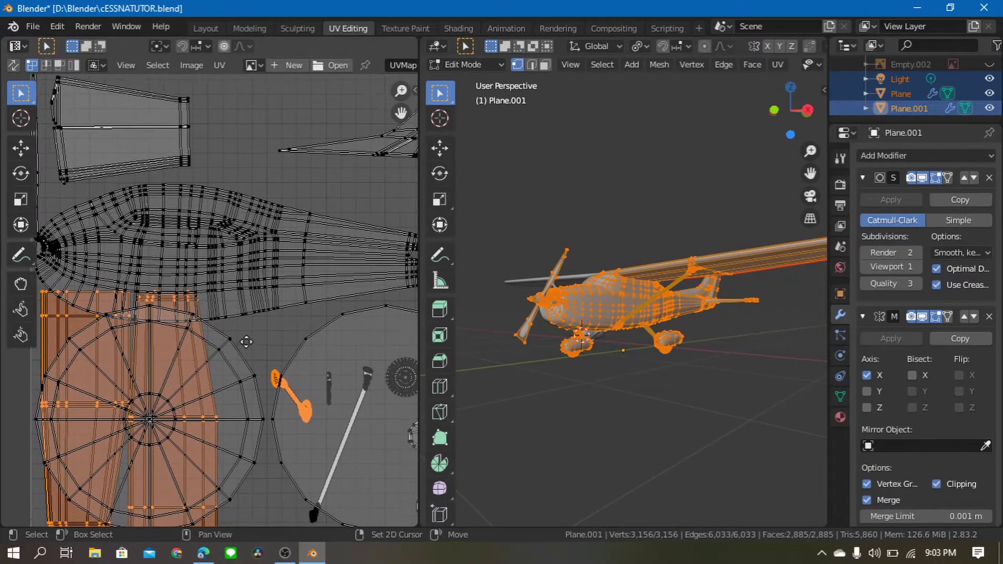
Box-select the loose islands, scale them down, and move them inside the UV square
key(b)
drag(302, 291, 212, 397)
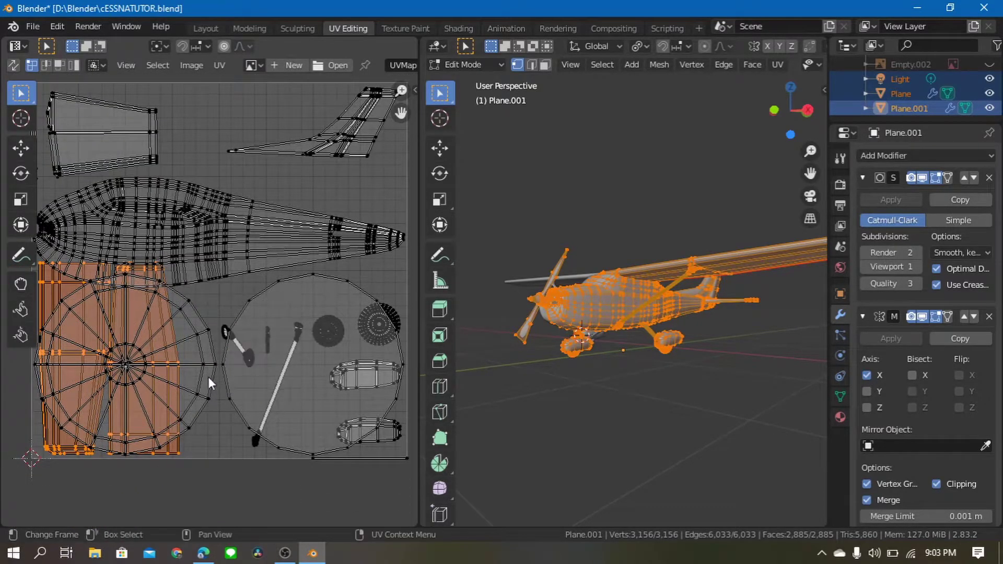
scroll(208, 377, up, 2)
key(s)
key(Return)
key(g)
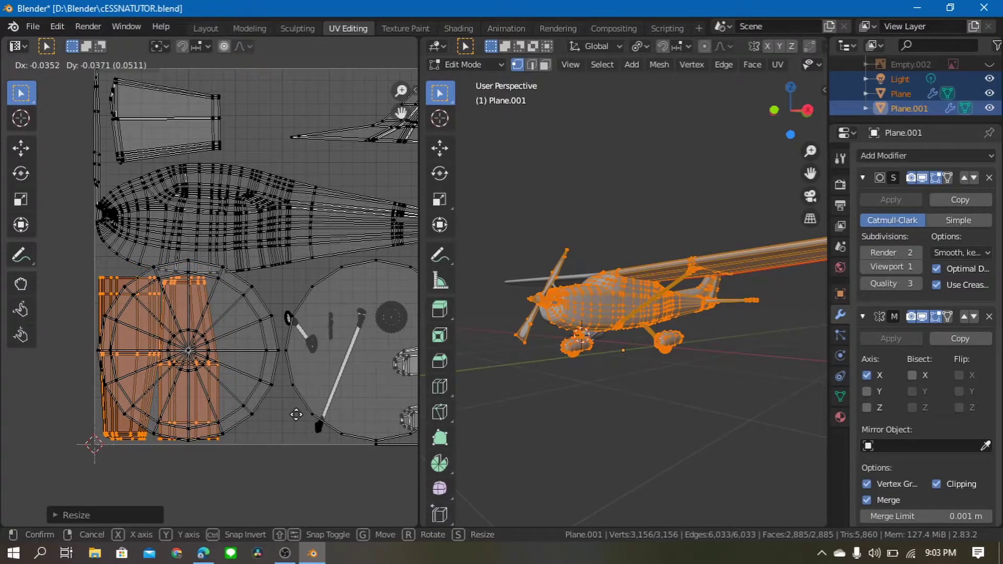
click(296, 415)
scroll(317, 396, down, 1)
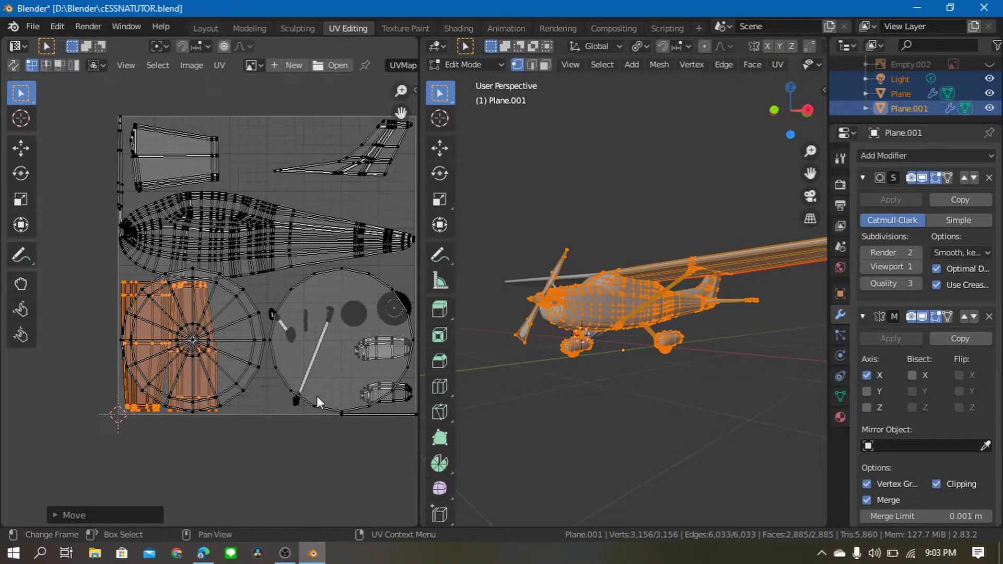
middle_drag(327, 387, 292, 403)
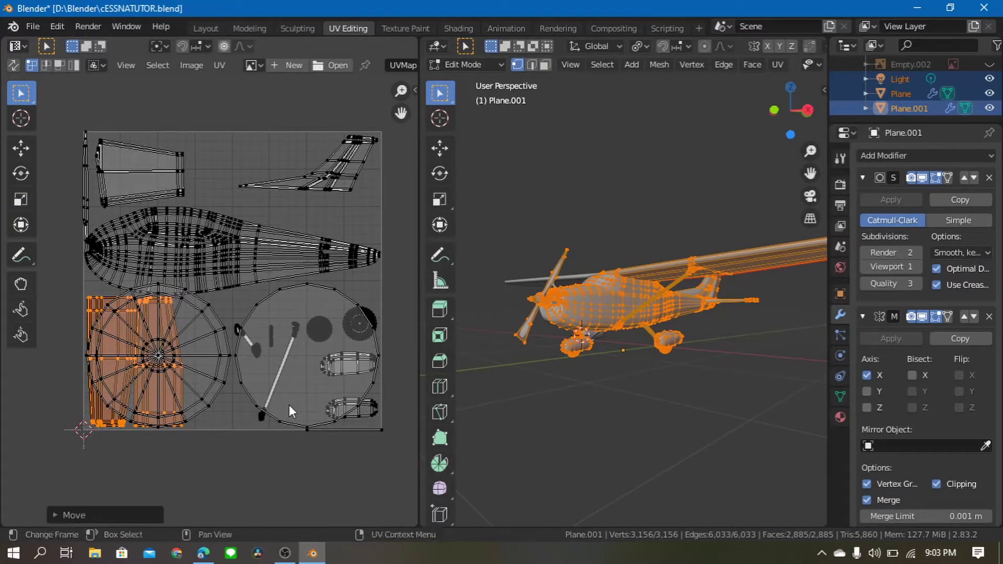
scroll(289, 405, up, 1)
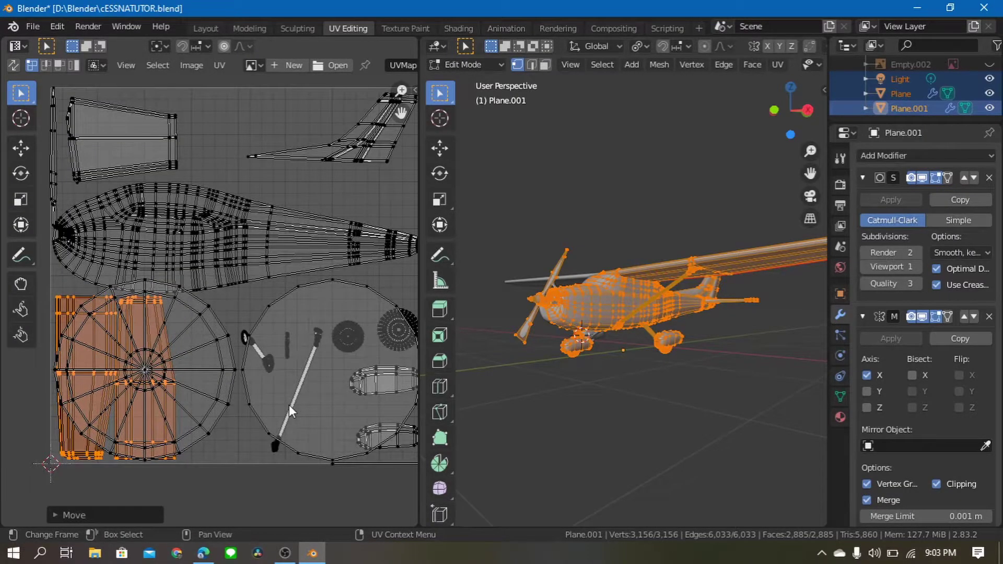
scroll(289, 406, up, 1)
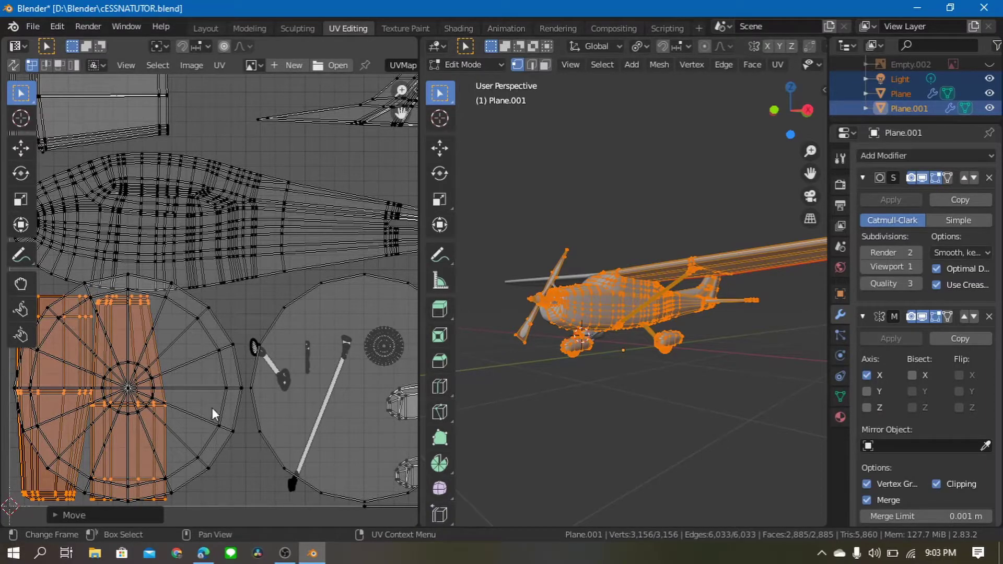
middle_drag(517, 335, 604, 307)
key(alt+a)
Select the propeller and shrink its circular UV islands, moving them lower
key(l)
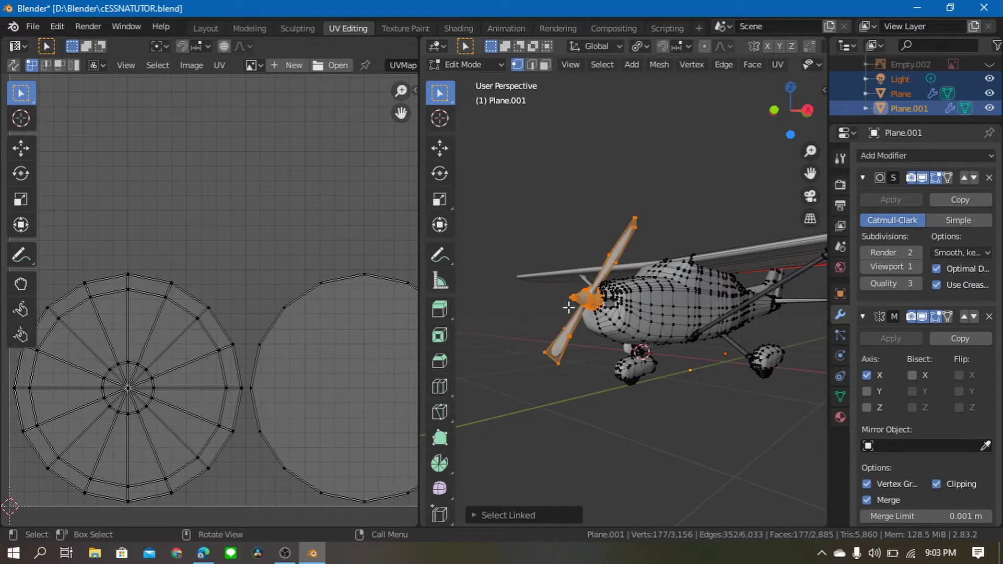
key(a)
key(s)
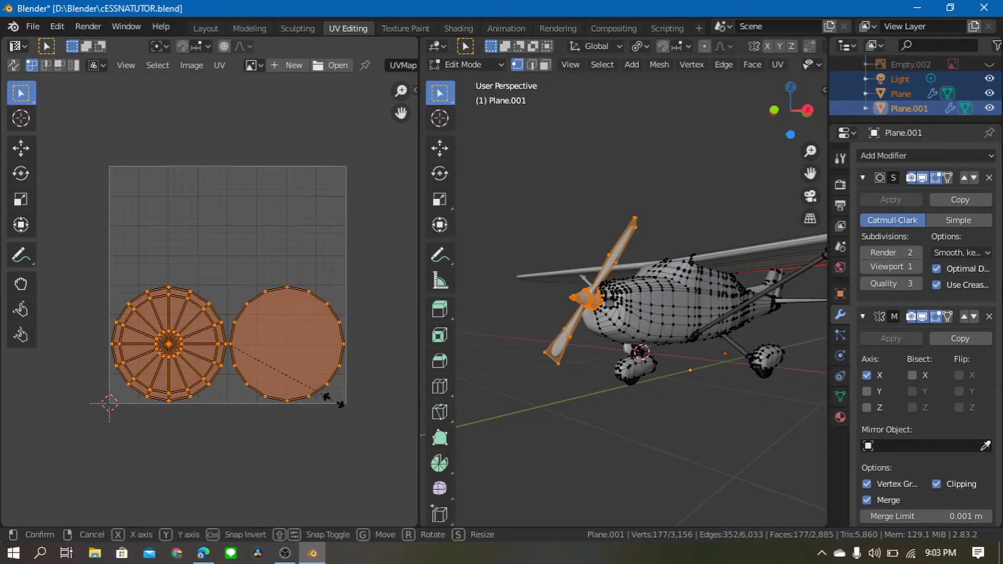
click(267, 339)
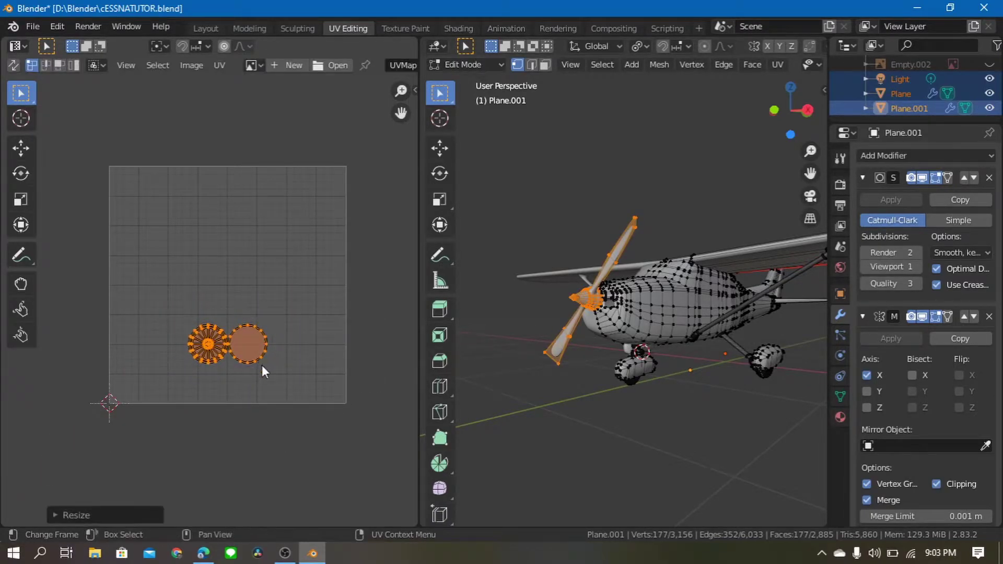
key(g)
click(262, 399)
key(s)
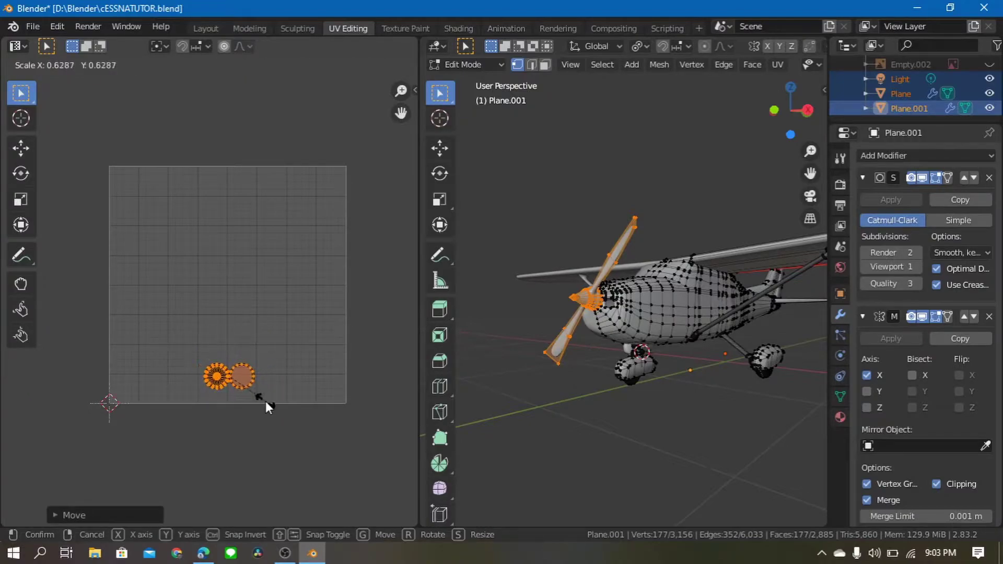
click(265, 401)
key(a)
scroll(268, 405, up, 3)
click(268, 405)
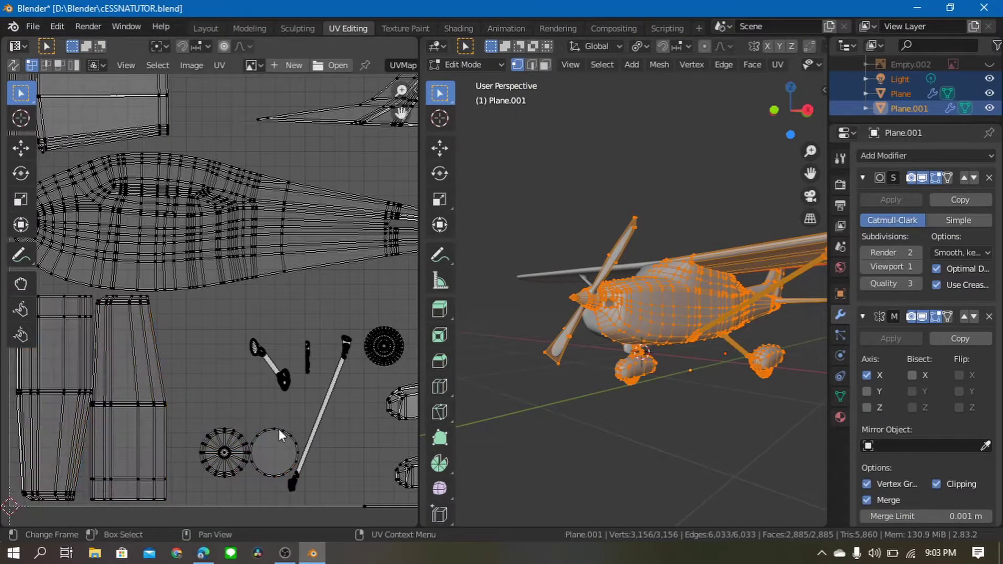
Move the plain and spoked circle islands into the free space at the bottom
key(l)
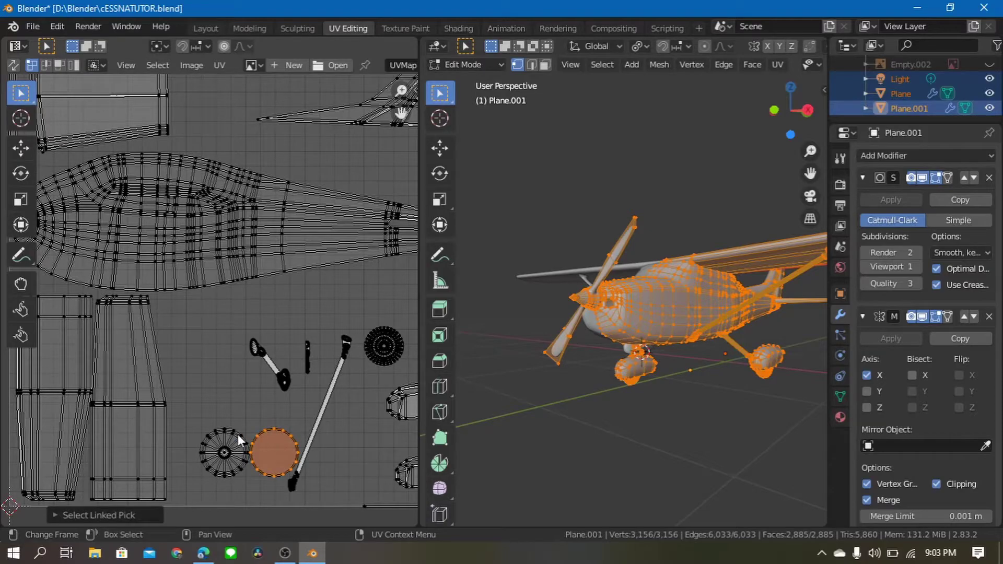
key(l)
key(g)
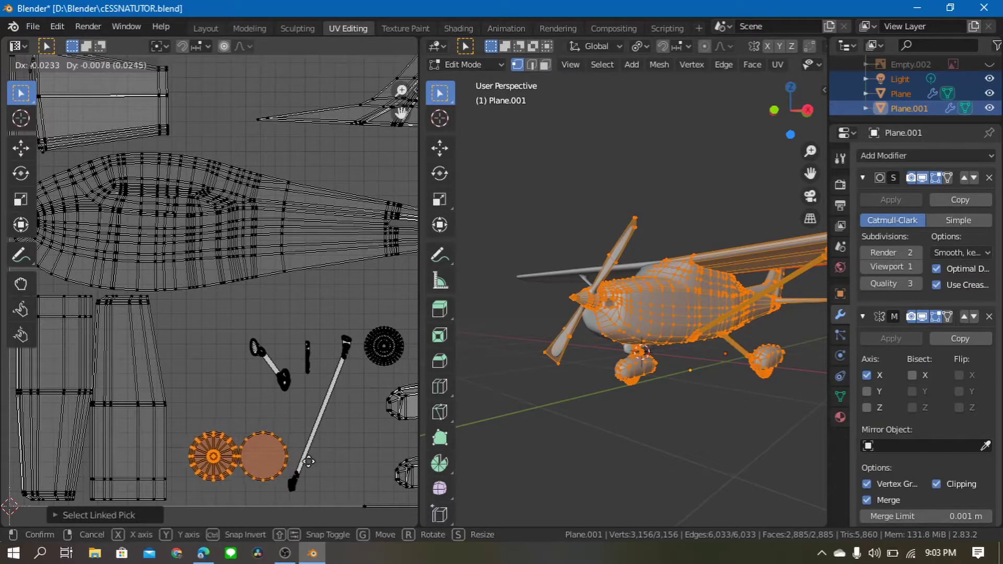
click(306, 459)
scroll(312, 450, down, 3)
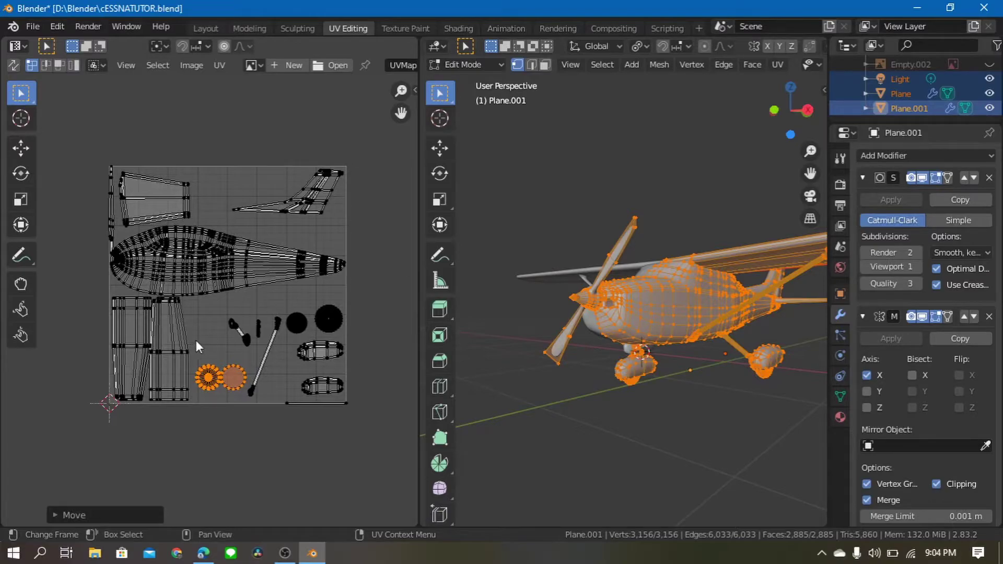
scroll(199, 337, up, 2)
scroll(204, 327, down, 1)
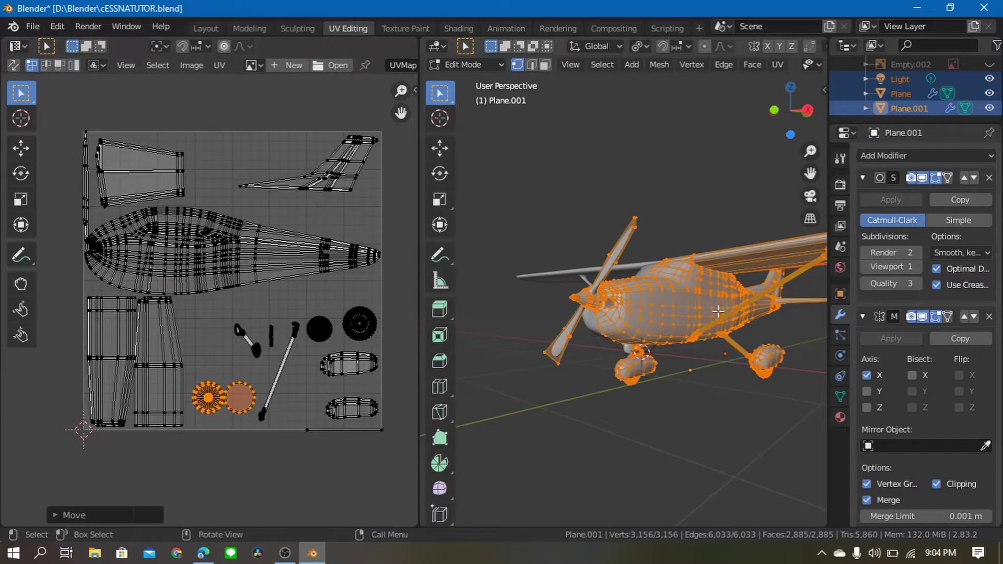
middle_drag(616, 314, 702, 340)
scroll(633, 318, up, 2)
scroll(633, 318, down, 5)
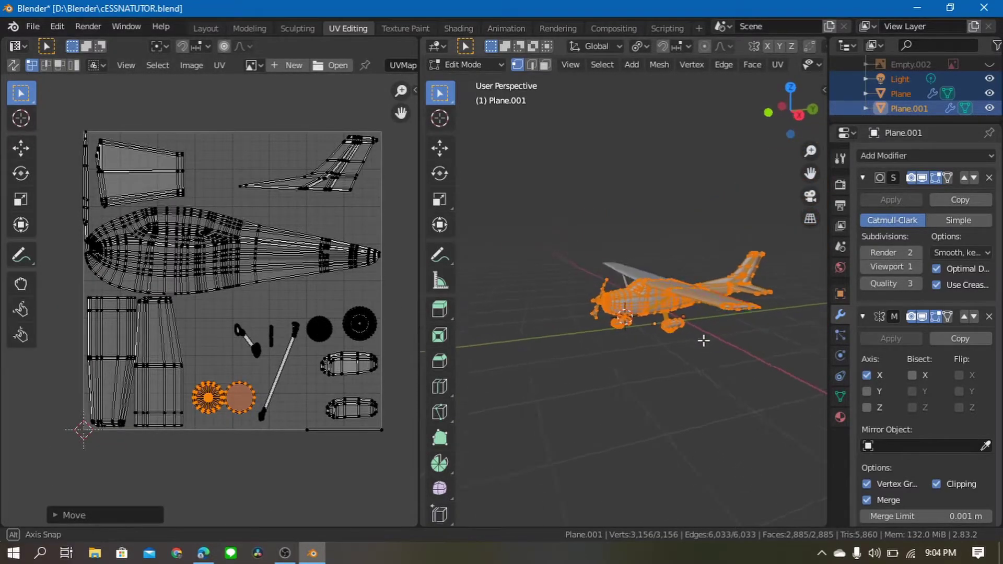
Return to edit mode and start a UV layout export sized 4096 × 4069
key(Tab)
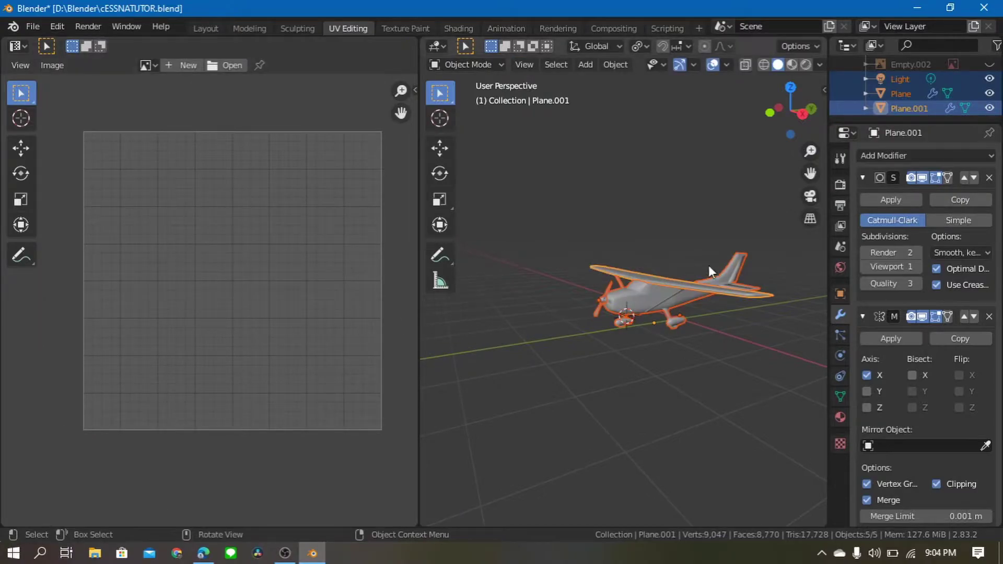
key(Tab)
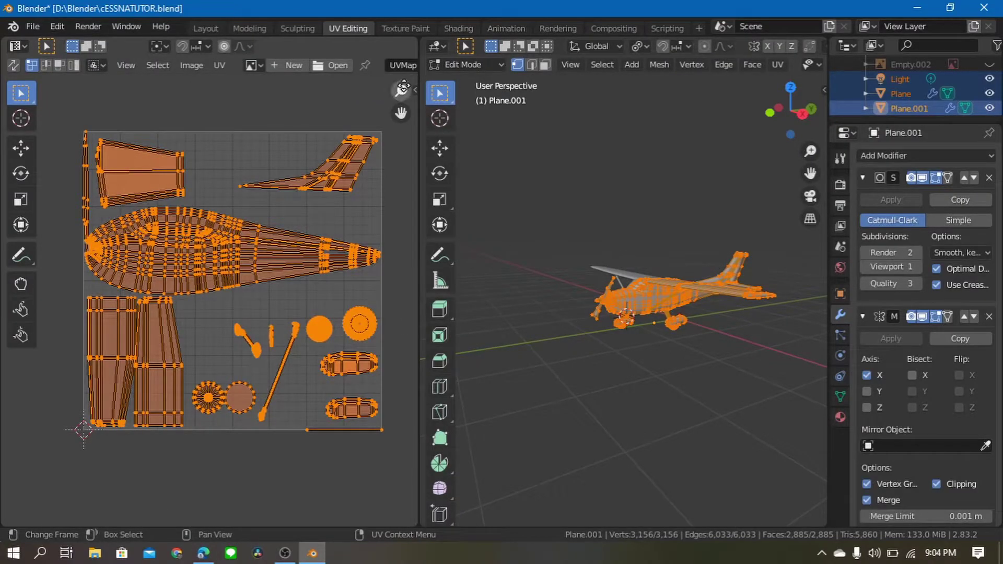
click(220, 65)
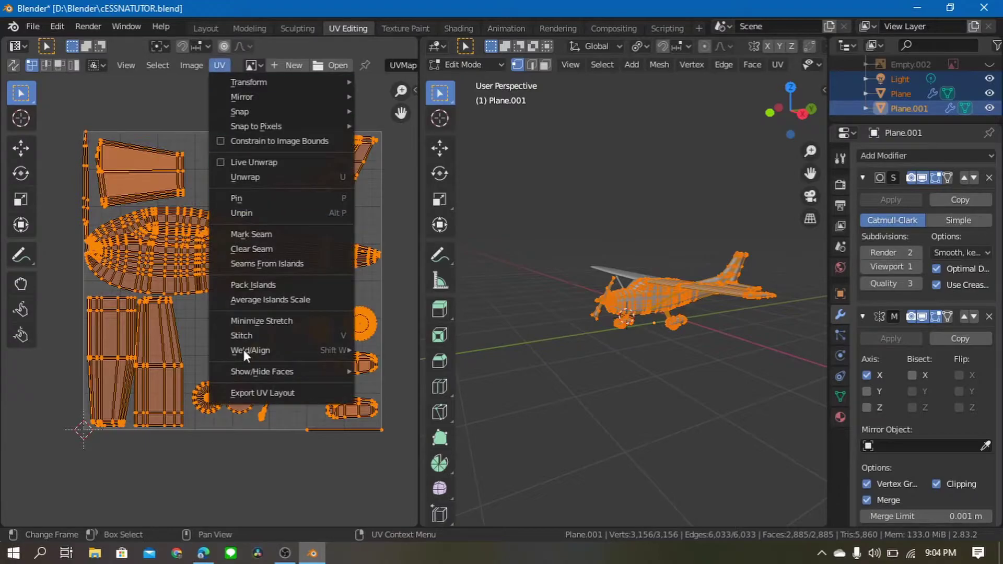
click(228, 389)
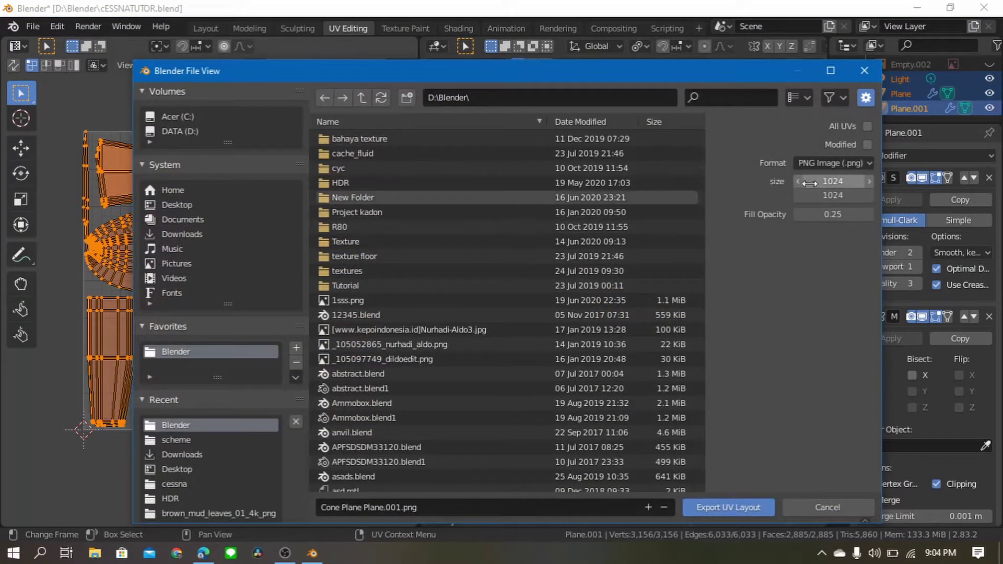
click(832, 181)
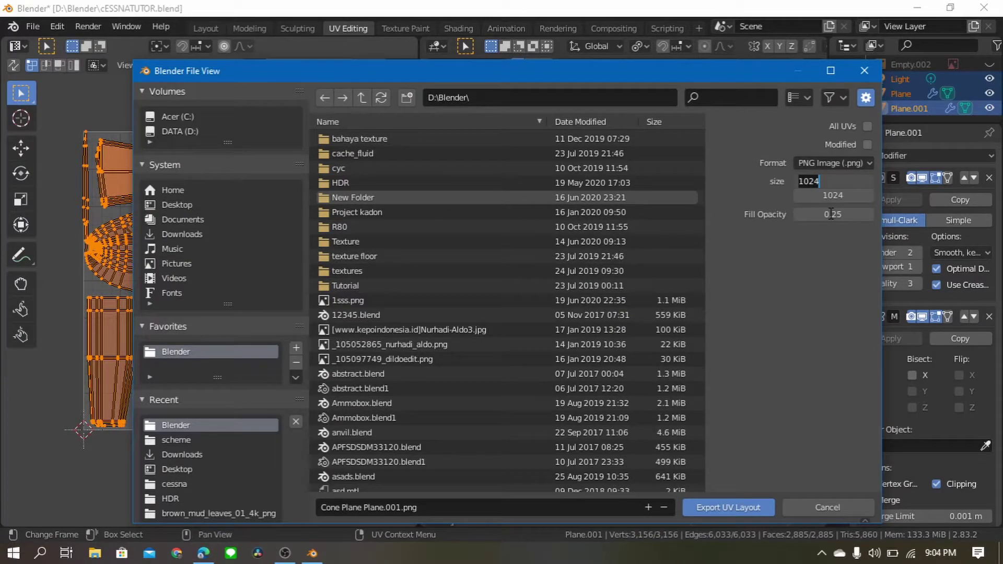
text(4096)
click(822, 196)
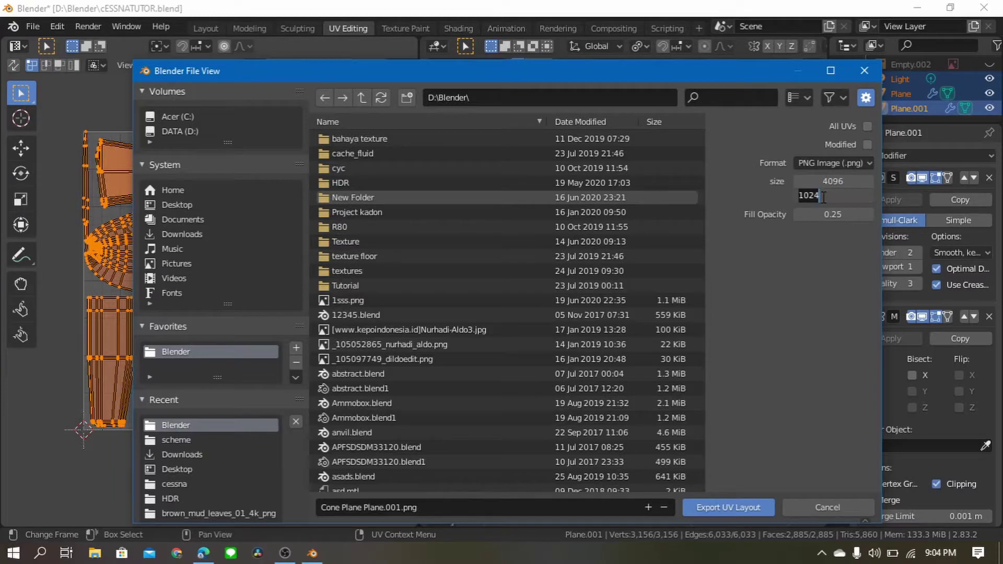
text(4069)
key(Return)
Set the export fill opacity to 0.50 and include all UVs
click(815, 218)
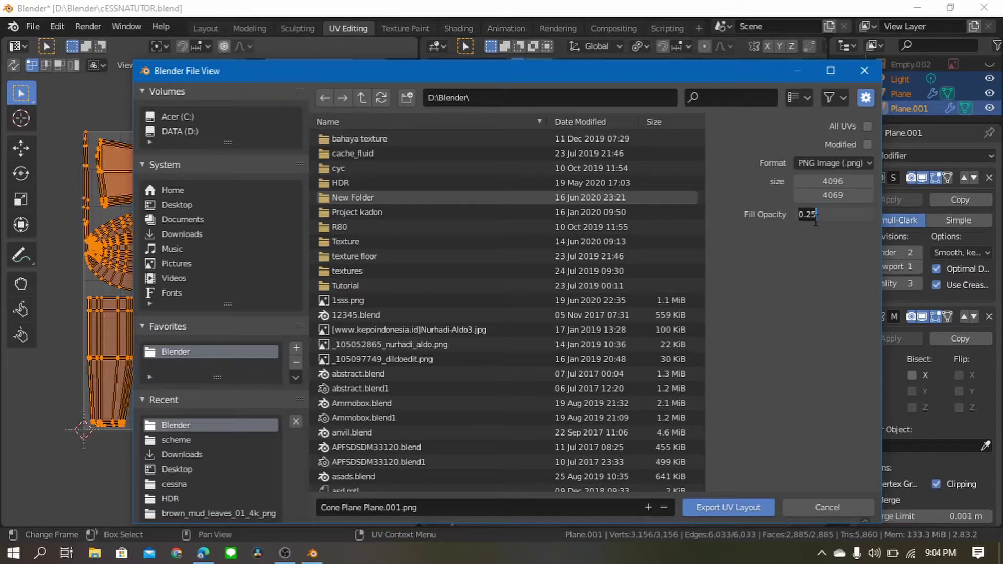
text(.5)
key(Return)
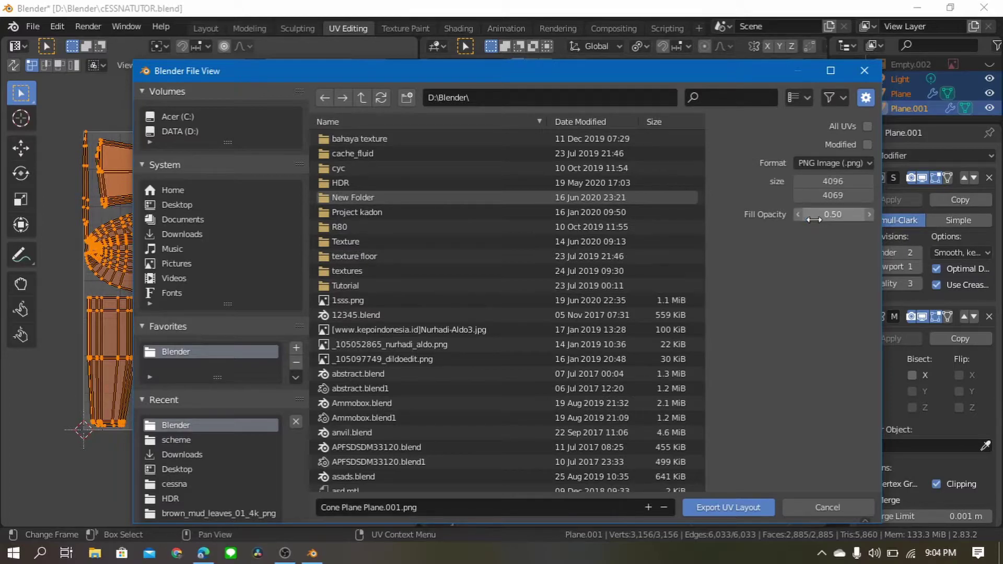
click(866, 126)
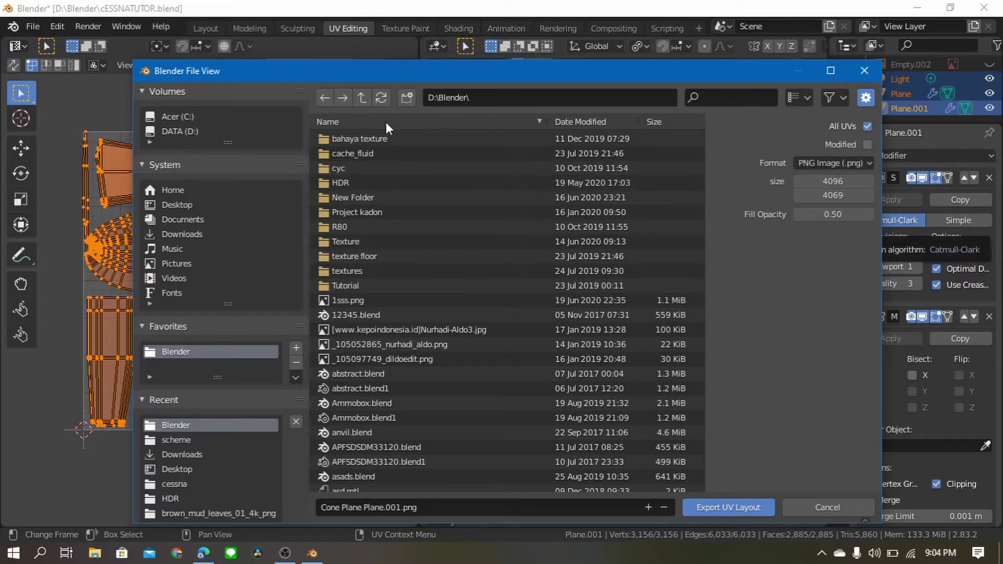
Create a new folder named 'cessna' in D:\Blender for the export
click(408, 99)
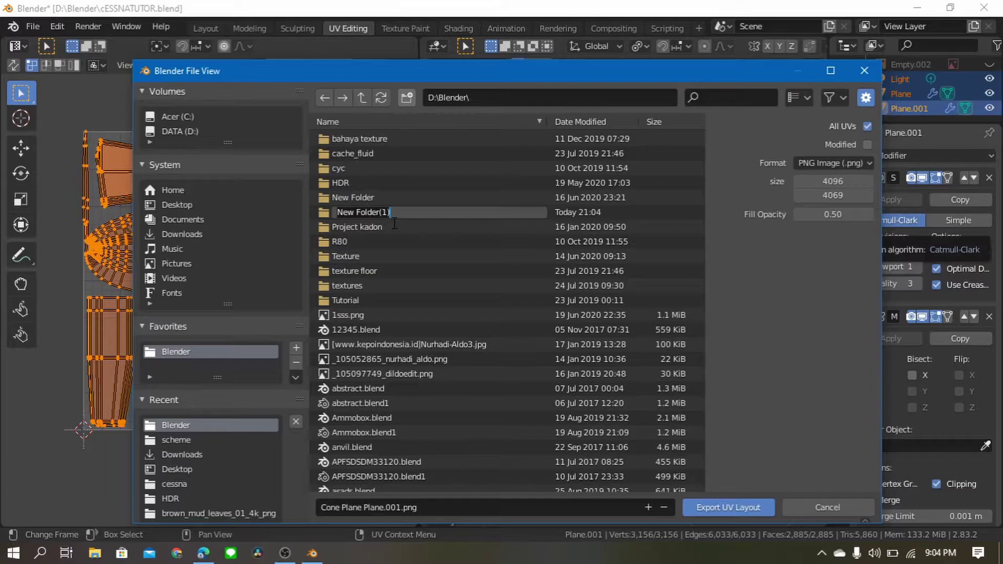
text(cessn)
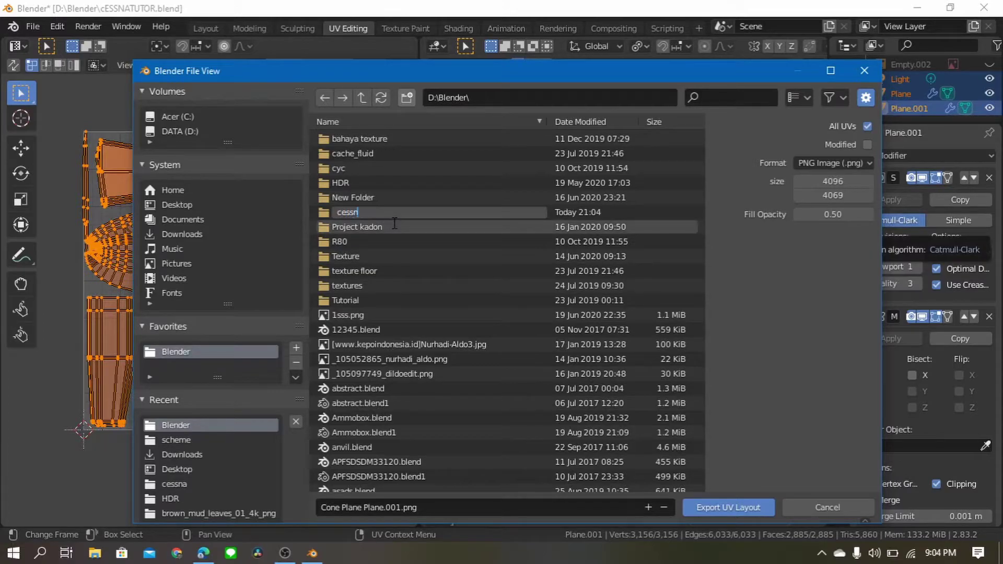
text(a)
key(Return)
key(Return)
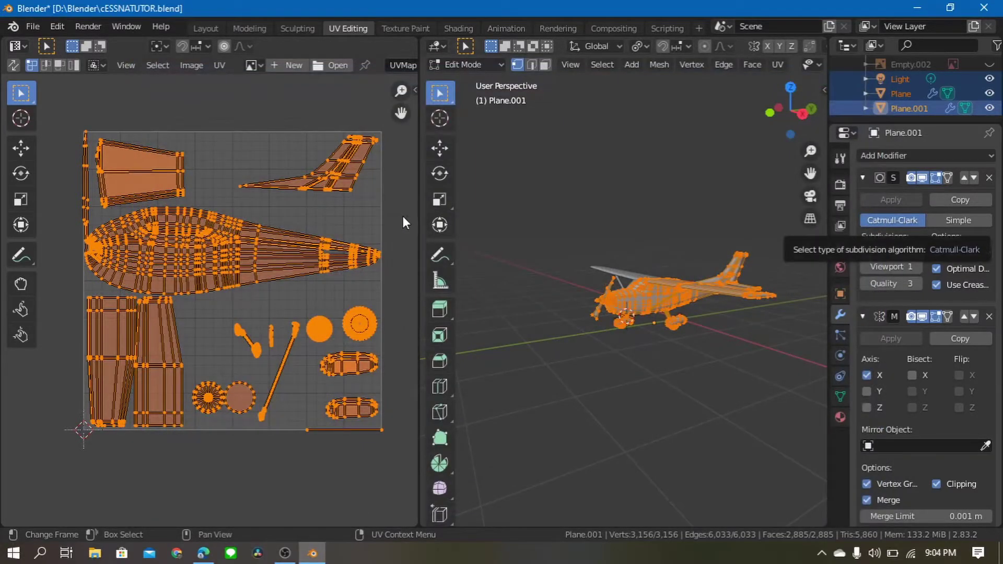
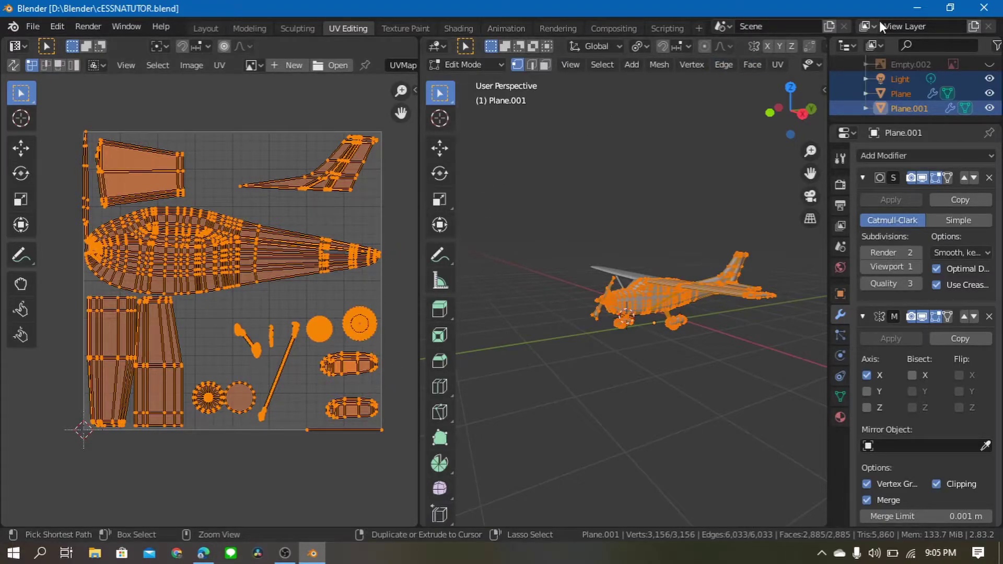
Minimize Blender to reveal the Cessna 182 reference images in Edge
click(926, 7)
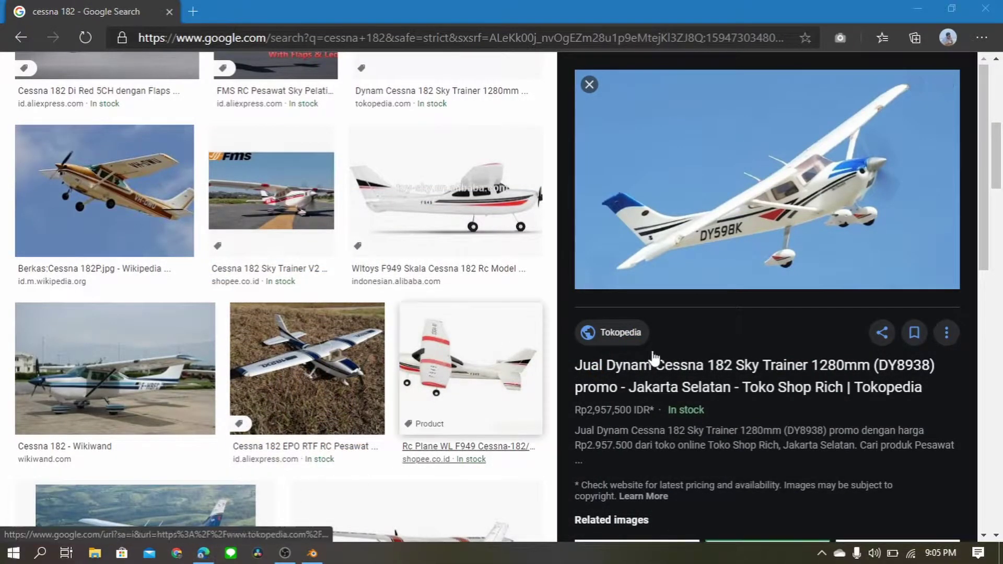
Launch GIMP 2.10.20 from the Start menu and bring up its Open Image dialog
click(13, 552)
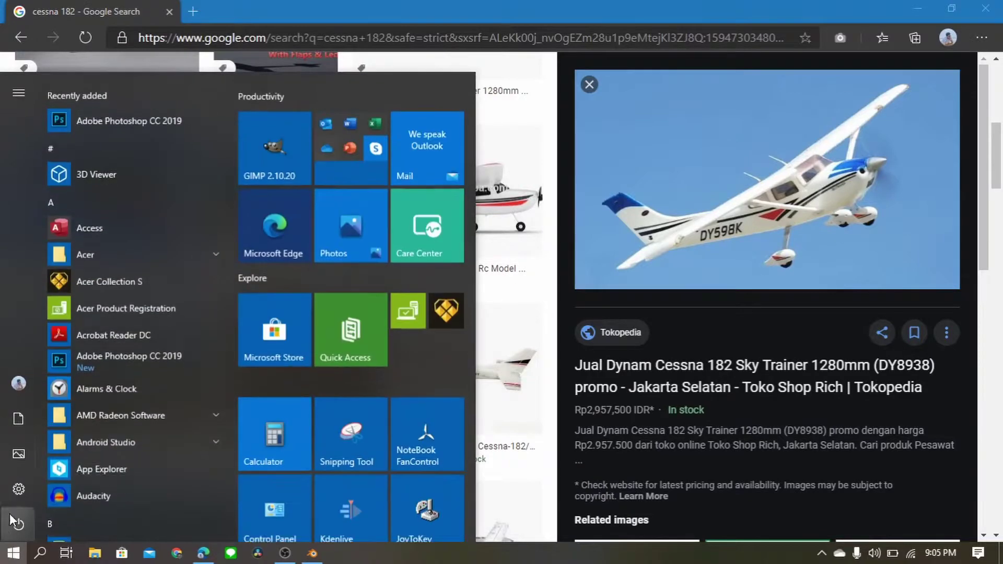
click(267, 145)
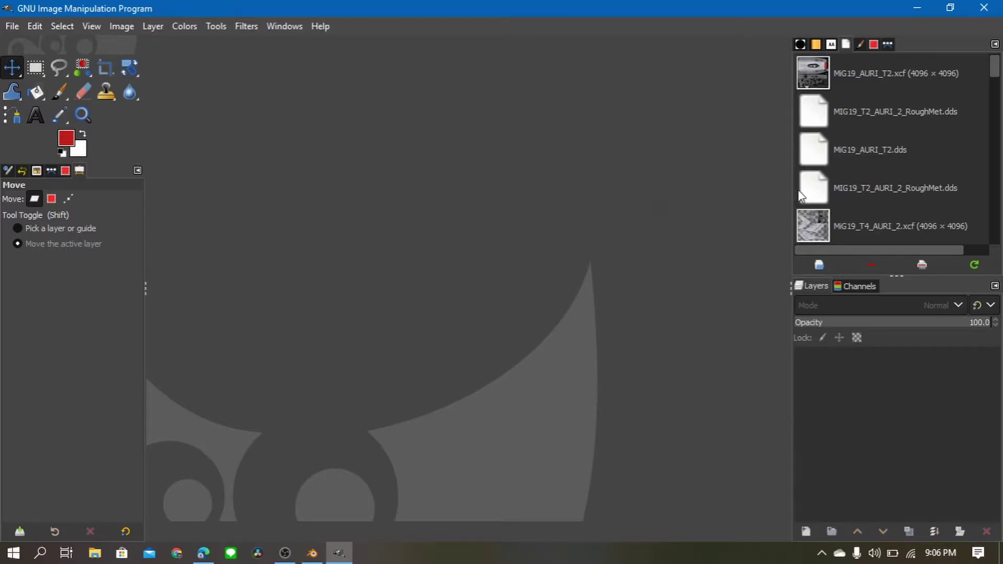
click(12, 26)
Open Cone Plane Plane.001.png from D:\Blender, with files sorted newest-modified first
click(14, 81)
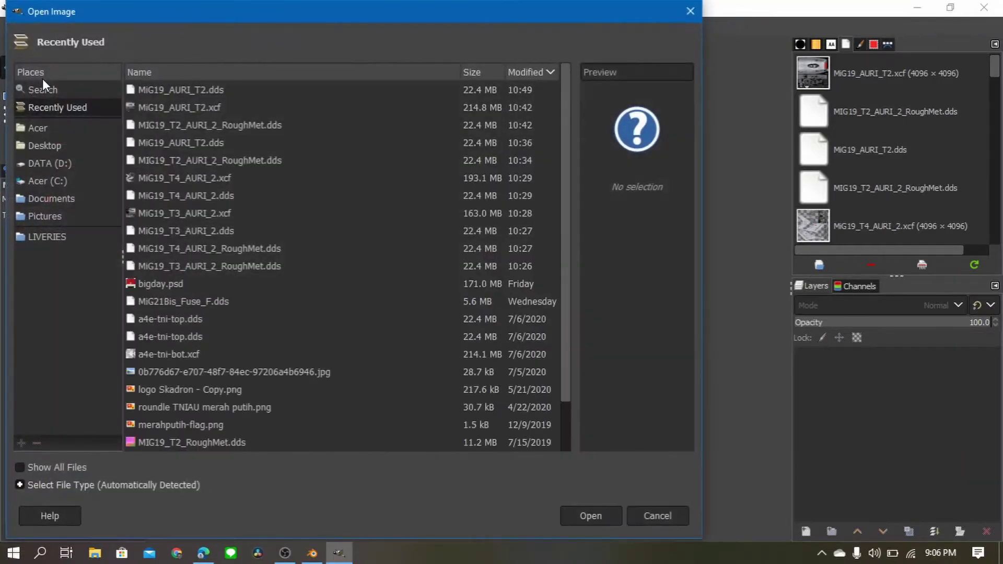
click(51, 165)
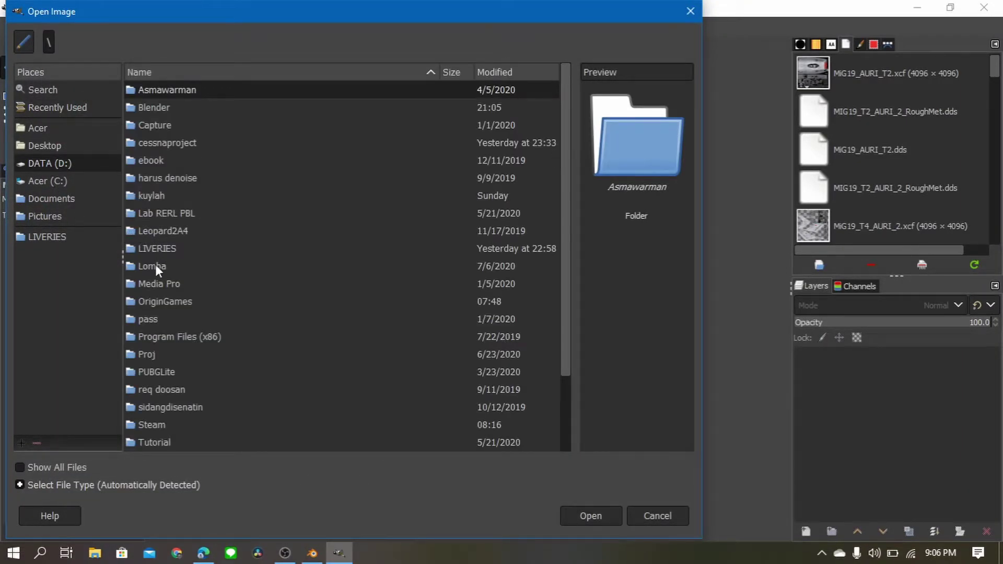
double_click(150, 109)
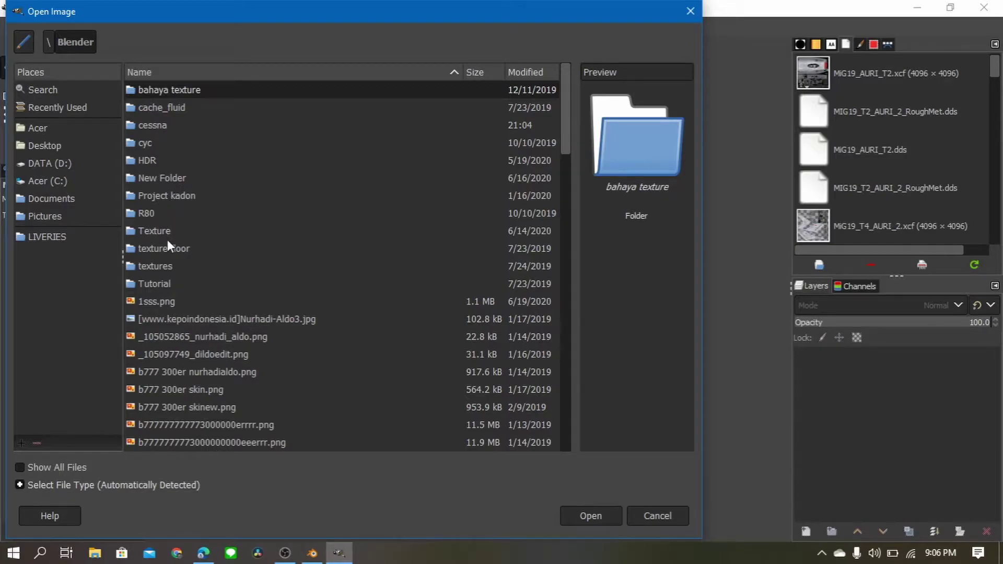
double_click(151, 125)
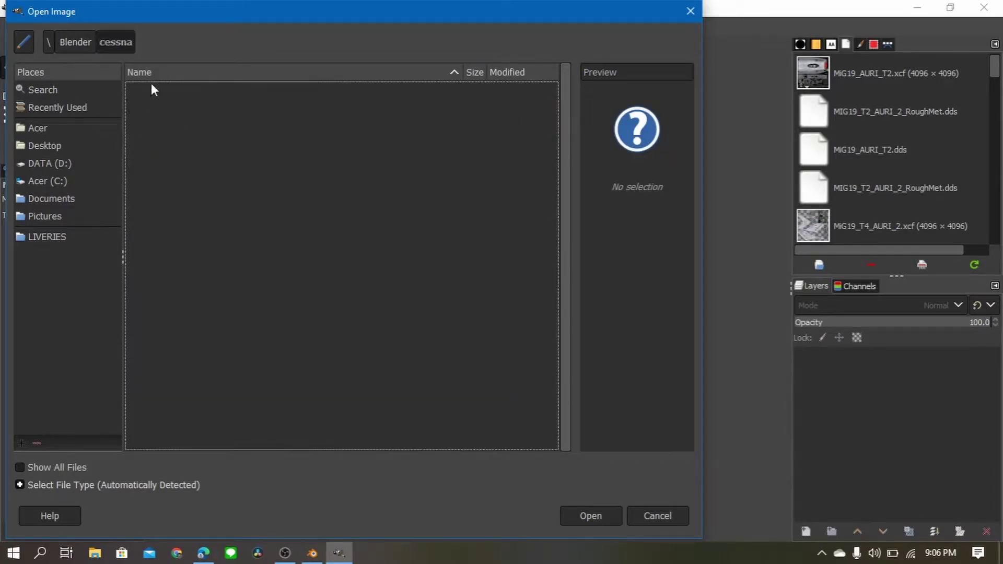
click(77, 42)
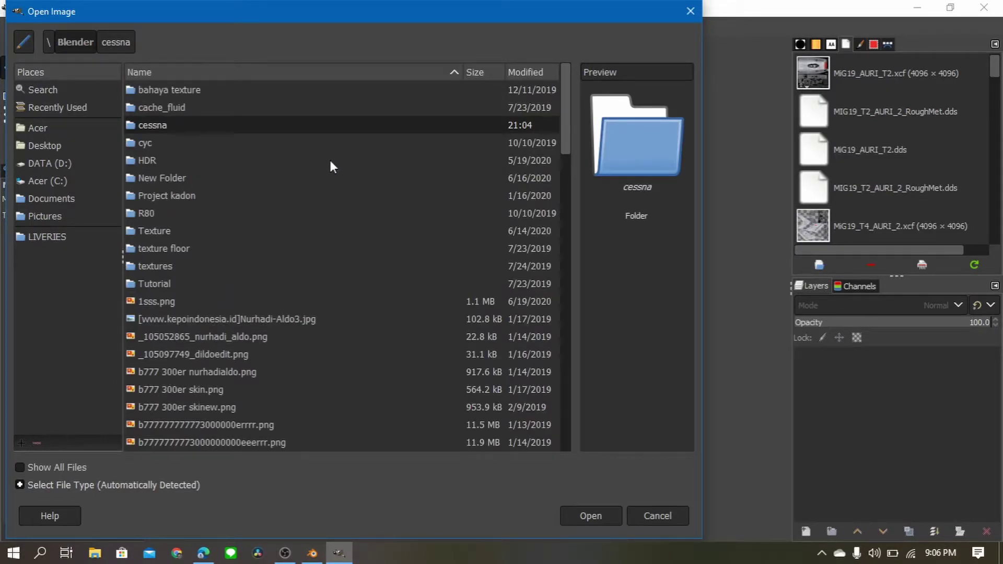
click(524, 72)
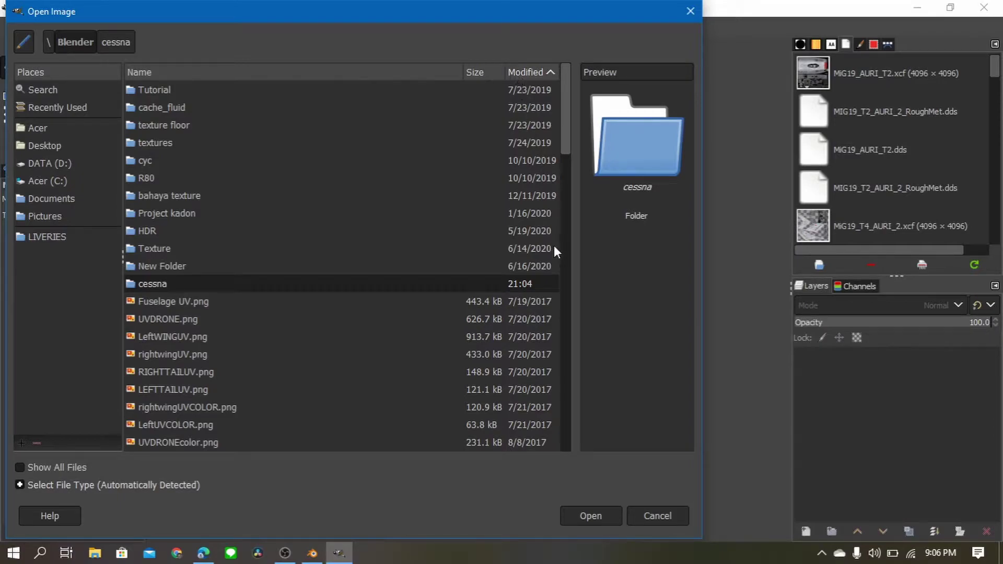
click(522, 72)
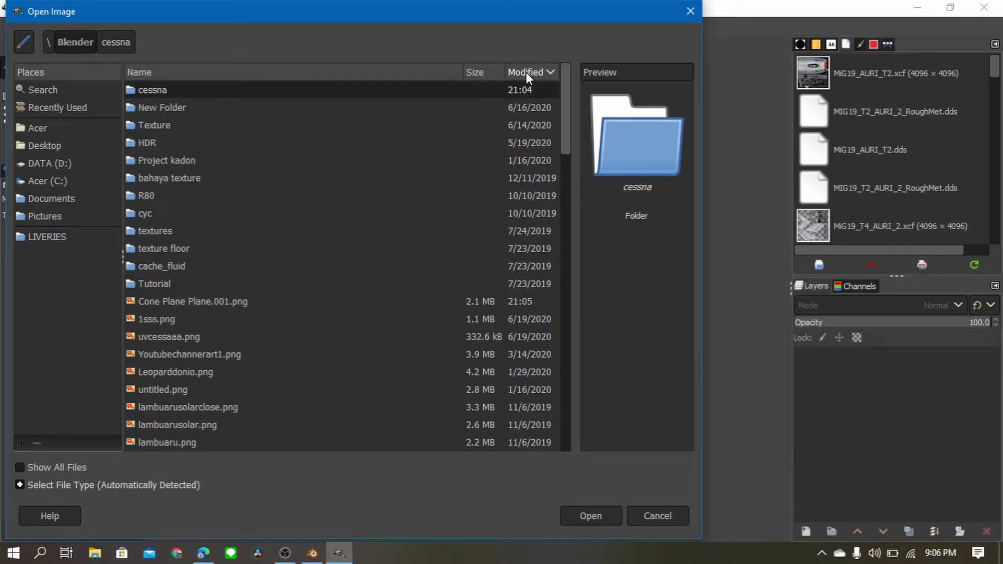
click(282, 308)
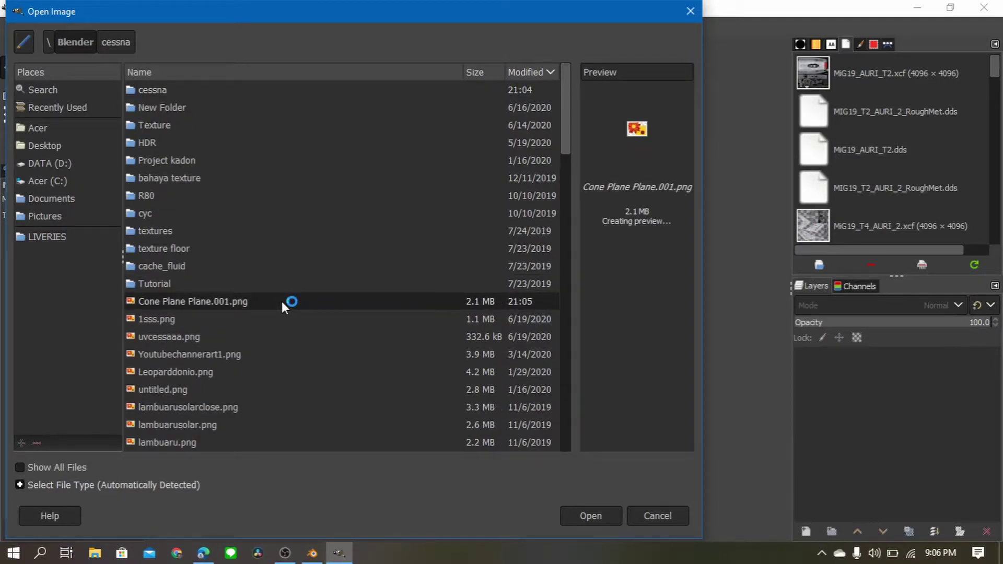
click(590, 517)
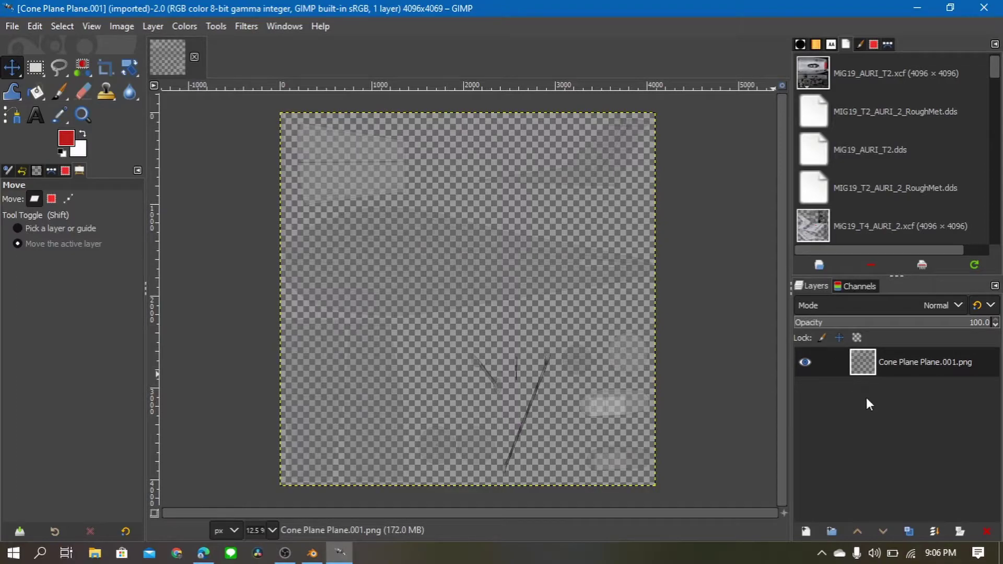
Add a white-filled layer named 'aa' beneath the Cone Plane Plane.001.png layer
right_click(862, 397)
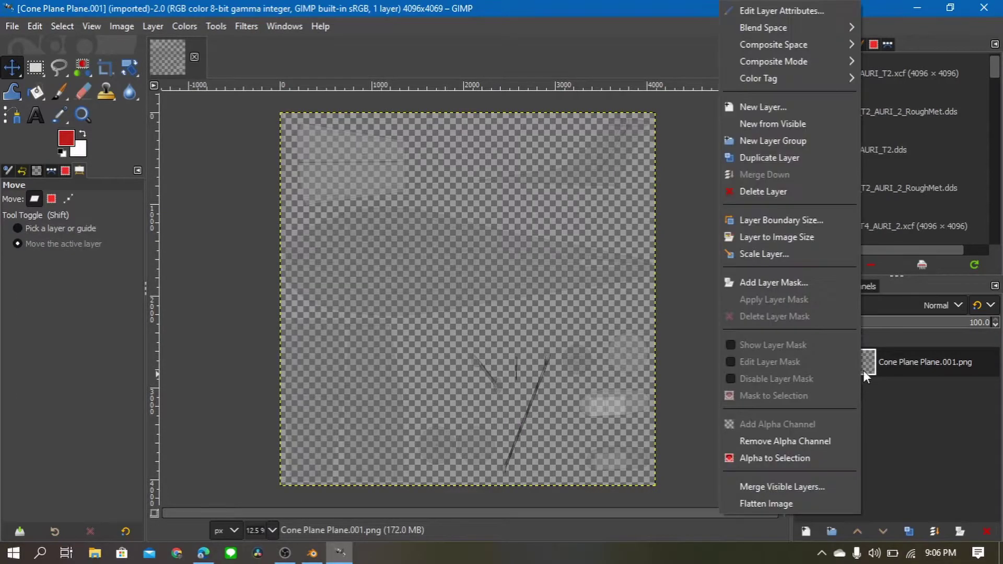
click(772, 109)
click(678, 327)
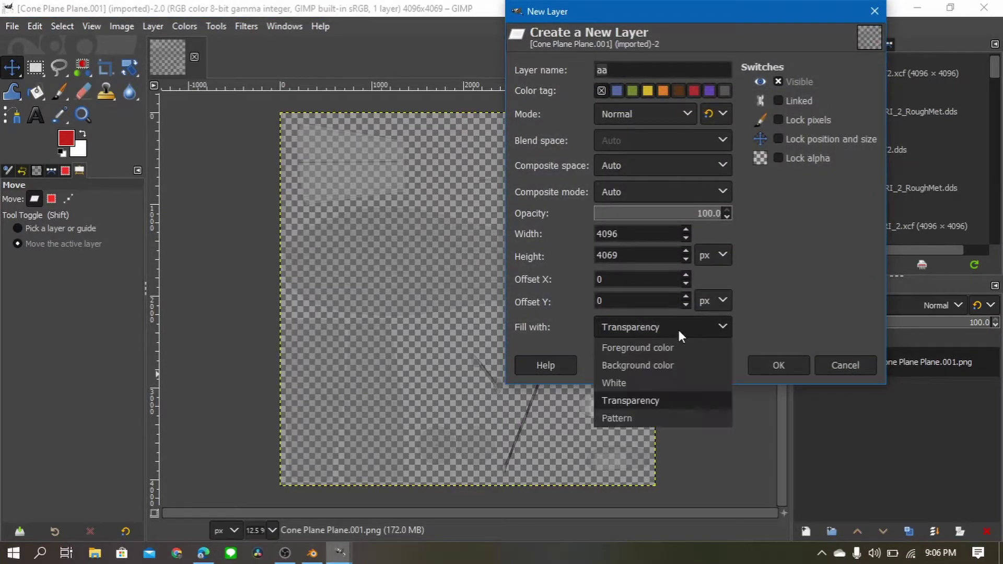
click(644, 383)
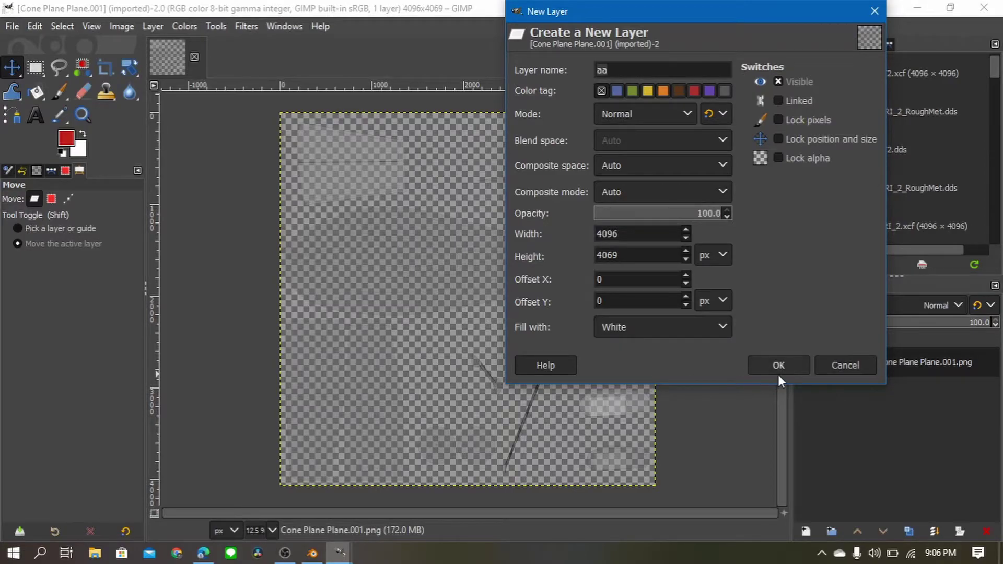
click(783, 372)
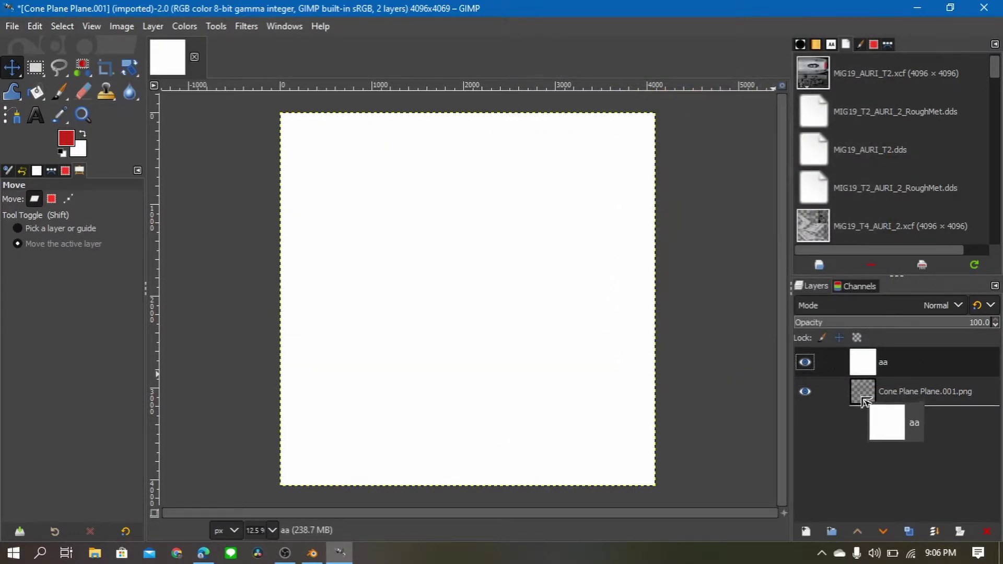
drag(869, 365, 882, 418)
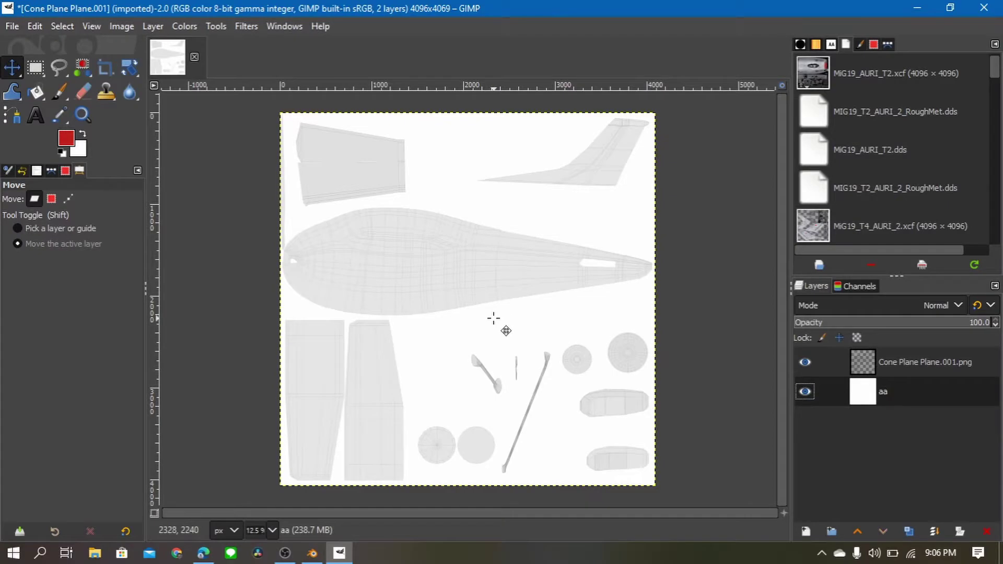
Pan and zoom around the UV wireframe, now shown on white
ctrl+scroll(493, 318, up, 2)
ctrl+scroll(491, 316, up, 1)
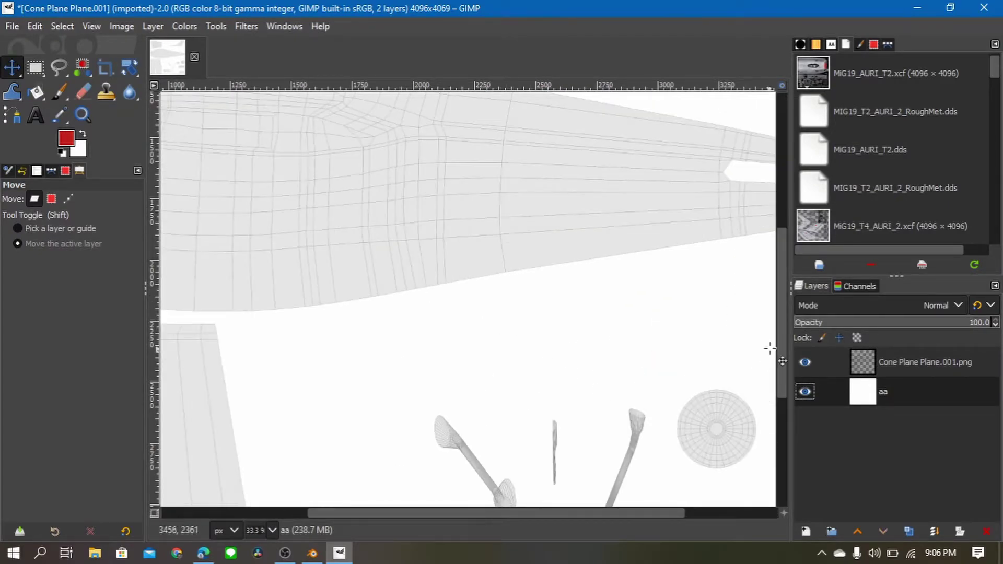
ctrl+scroll(653, 346, down, 2)
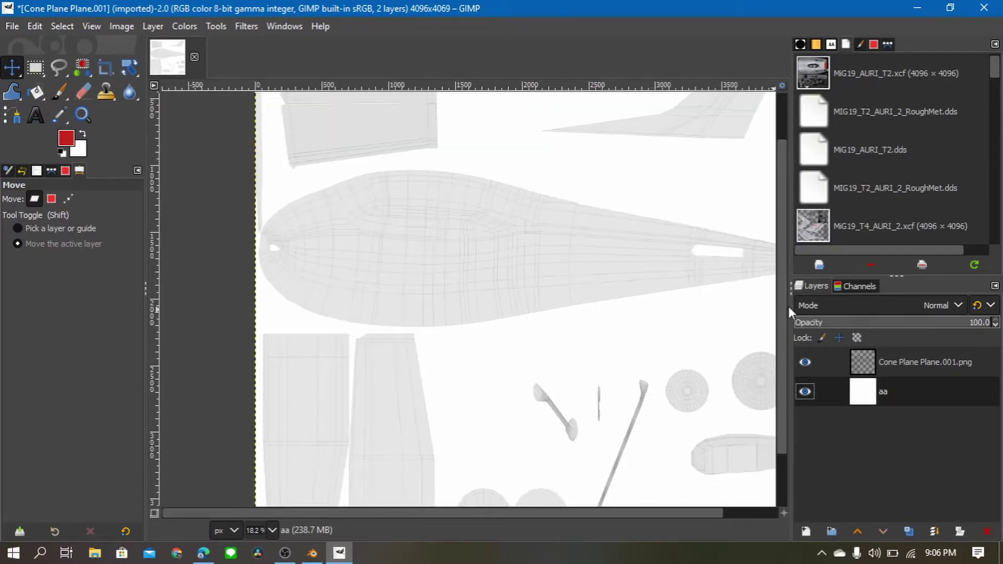
middle_drag(629, 383, 586, 240)
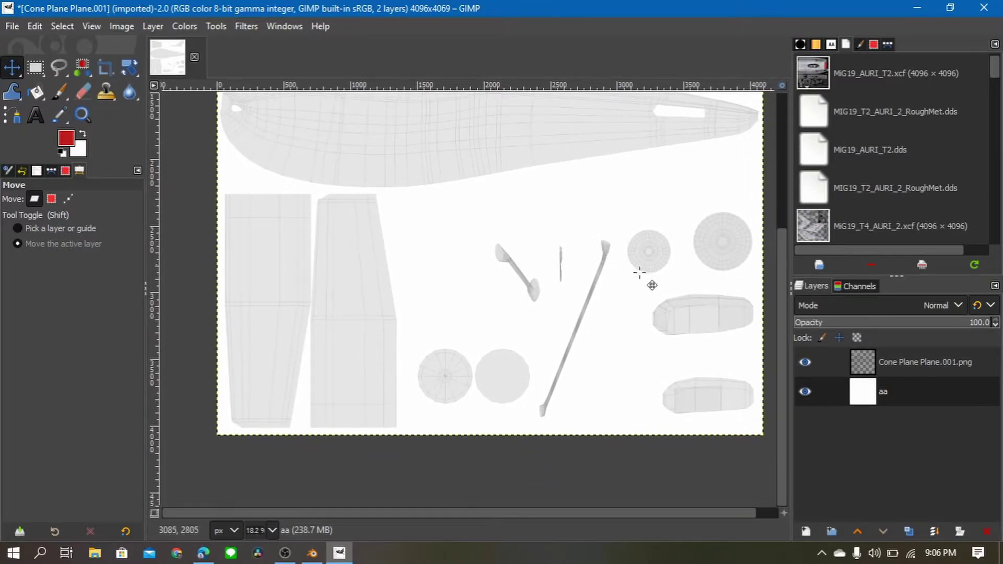
ctrl+scroll(432, 331, up, 1)
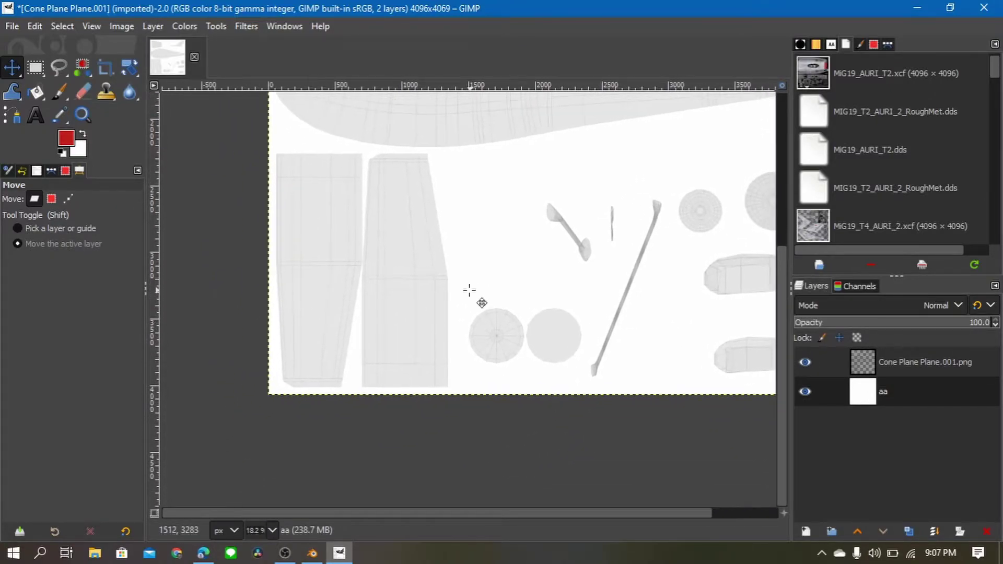
ctrl+scroll(439, 294, up, 1)
scroll(441, 294, right, 3)
scroll(397, 309, right, 1)
scroll(397, 309, up, 1)
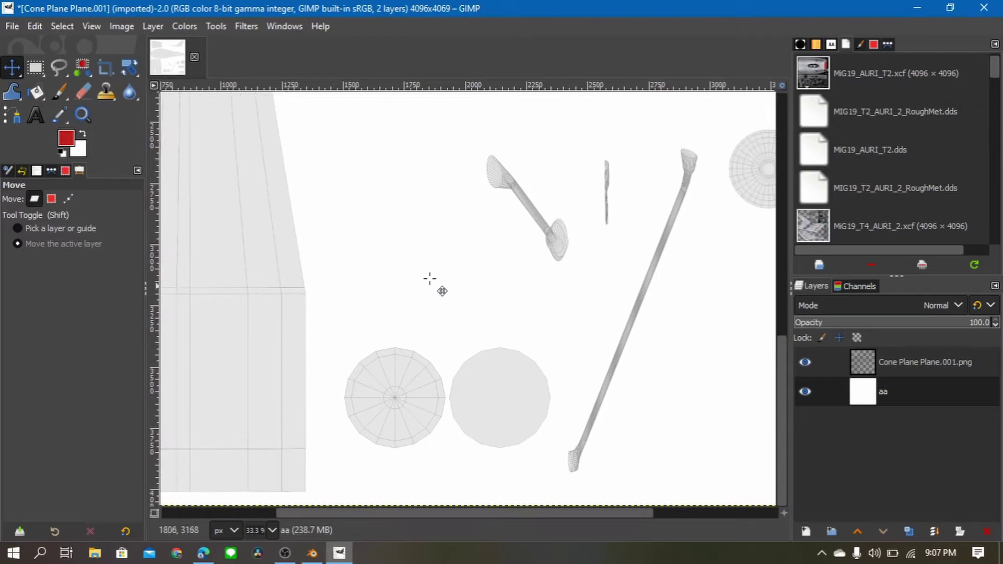
scroll(440, 284, right, 3)
scroll(440, 284, up, 2)
ctrl+scroll(407, 299, down, 1)
ctrl+scroll(351, 298, down, 1)
ctrl+scroll(446, 365, up, 1)
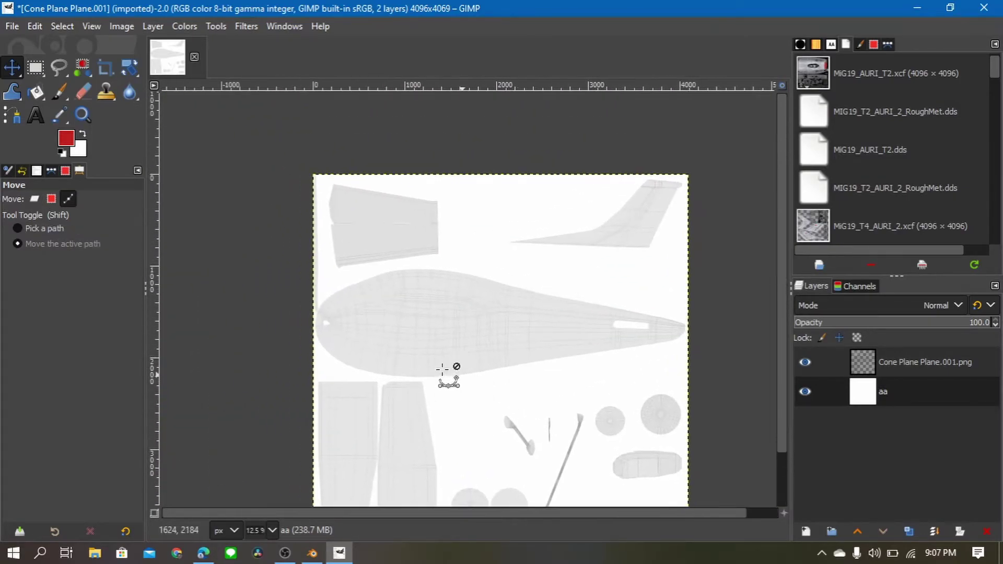
scroll(365, 340, left, 1)
scroll(347, 354, up, 2)
scroll(341, 388, up, 1)
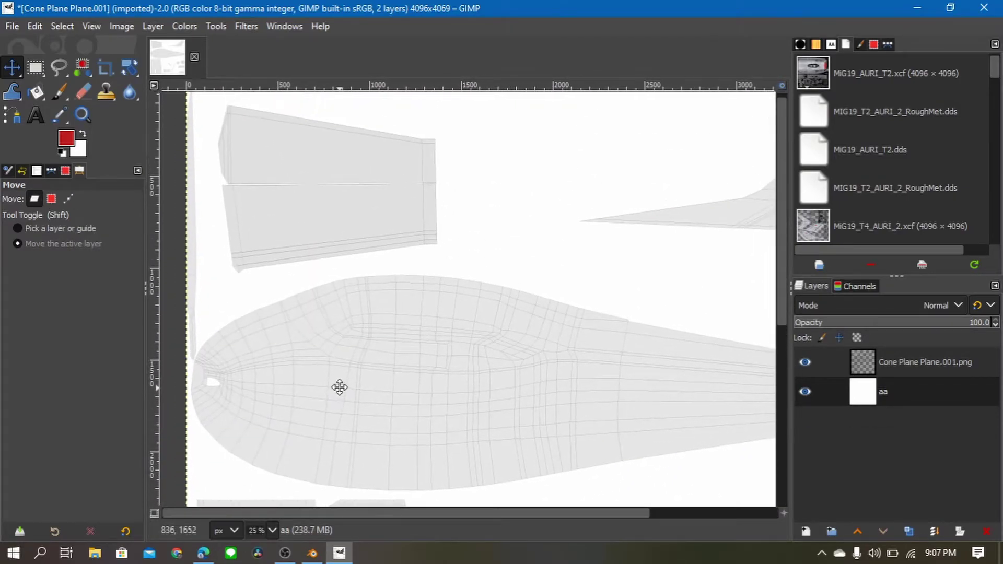
scroll(347, 379, up, 1)
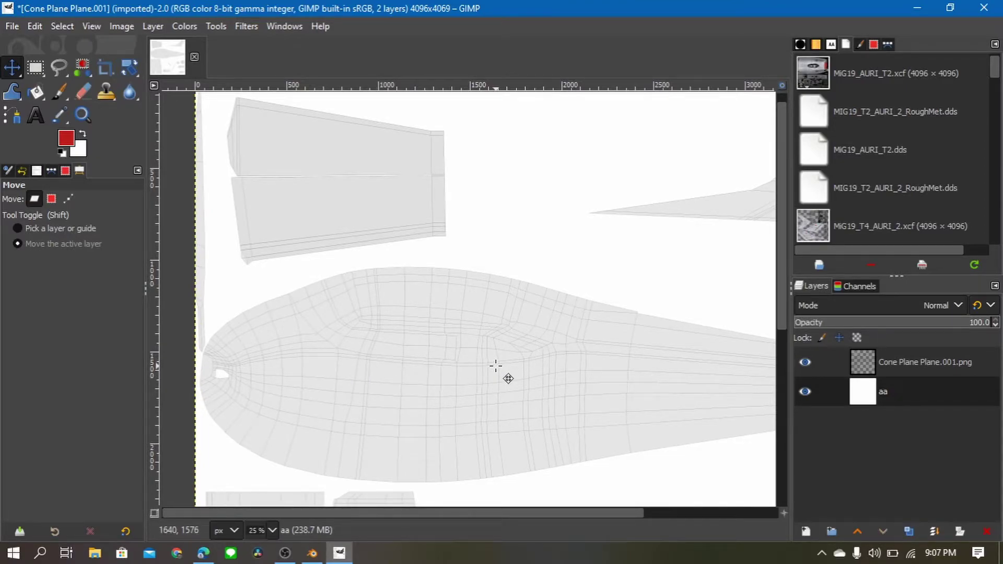
With Free Select, start the stripe outline at the nose and trace its top edge
click(58, 68)
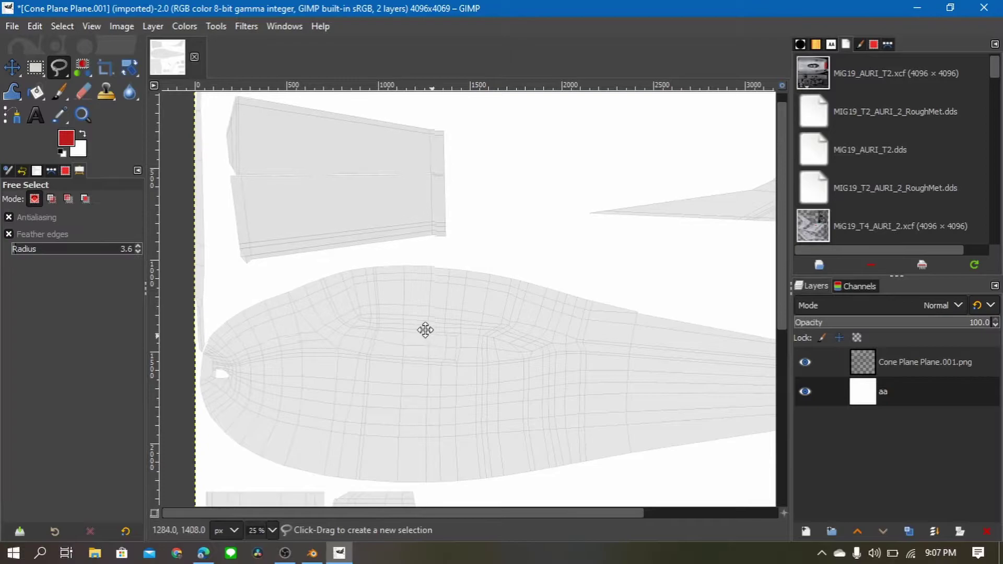
scroll(426, 329, down, 2)
ctrl+scroll(428, 308, up, 1)
scroll(470, 273, down, 1)
shift+scroll(470, 273, left, 2)
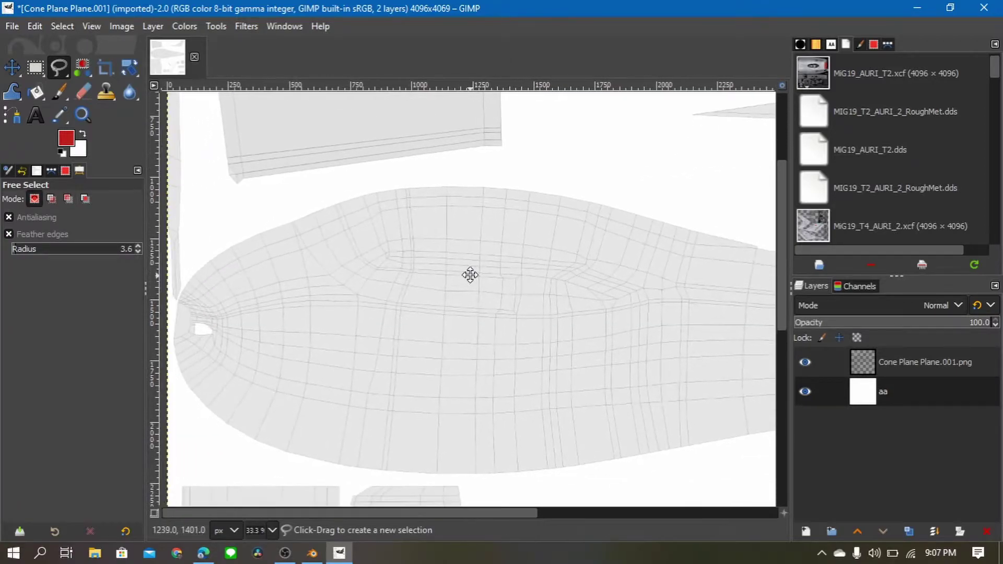
ctrl+scroll(224, 320, up, 2)
ctrl+scroll(229, 329, up, 1)
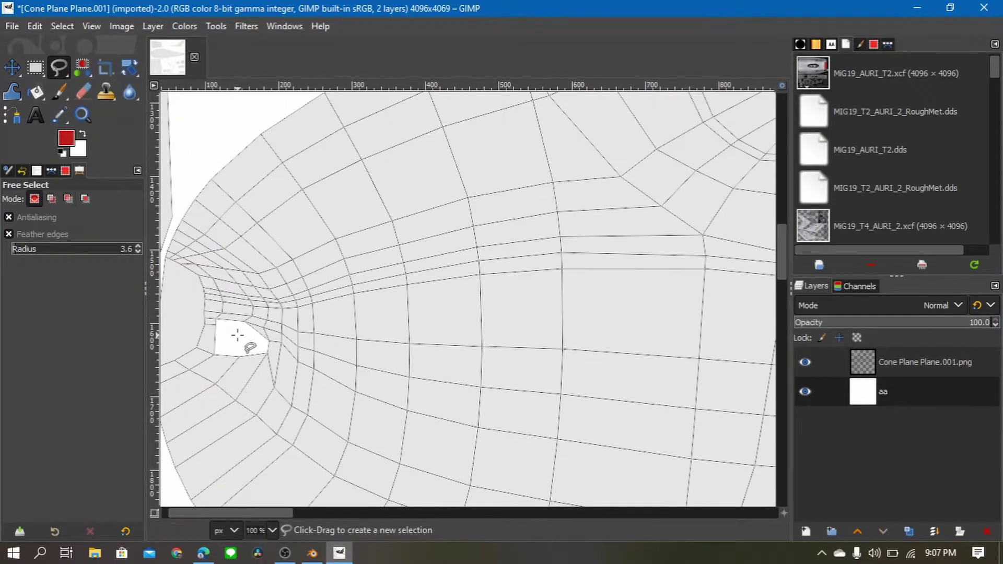
click(203, 311)
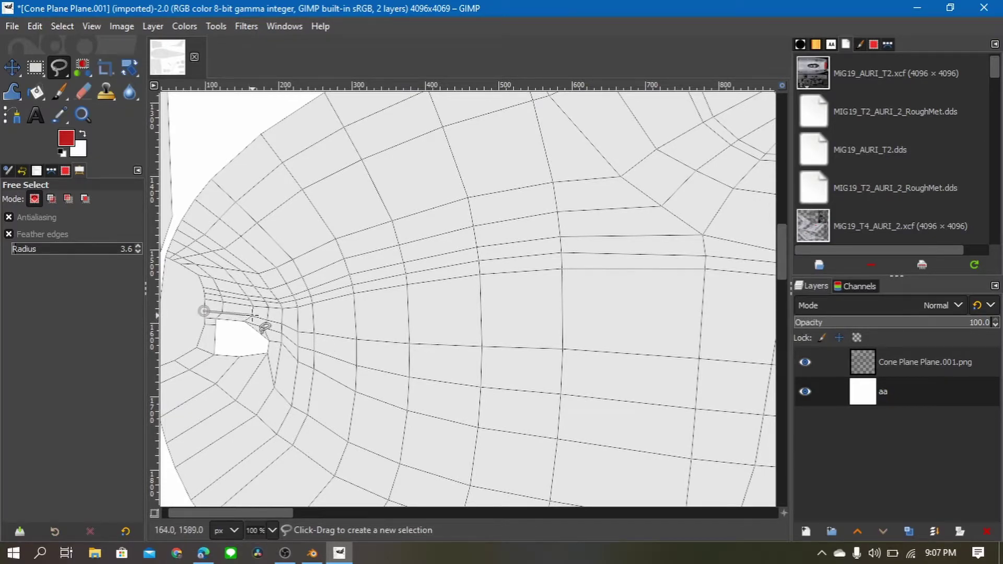
click(252, 316)
click(280, 324)
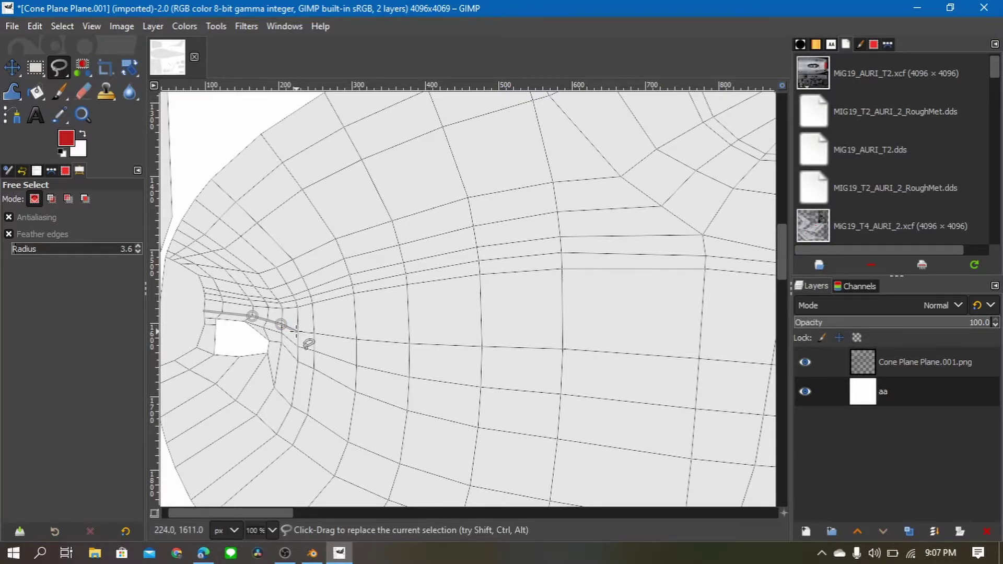
click(302, 332)
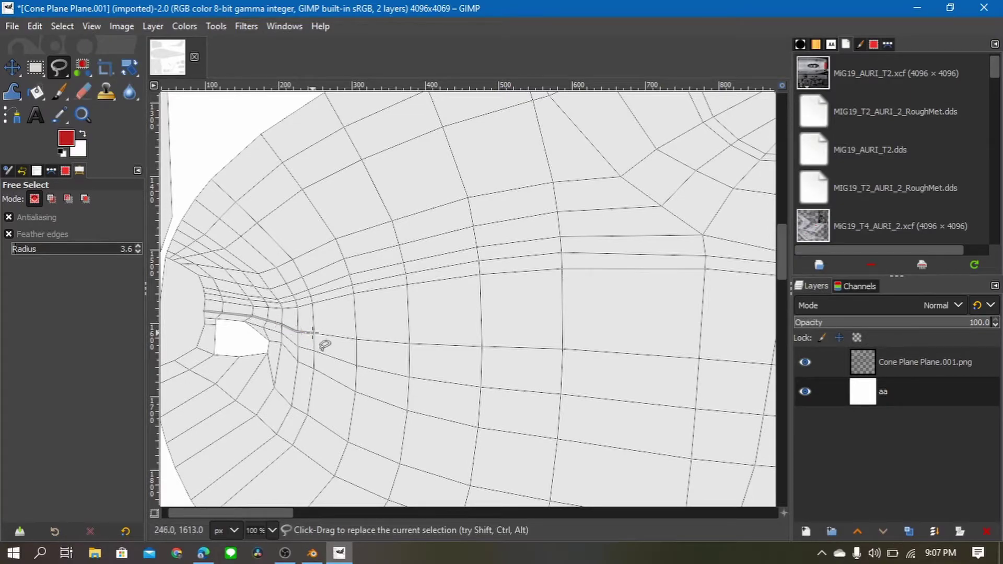
click(356, 340)
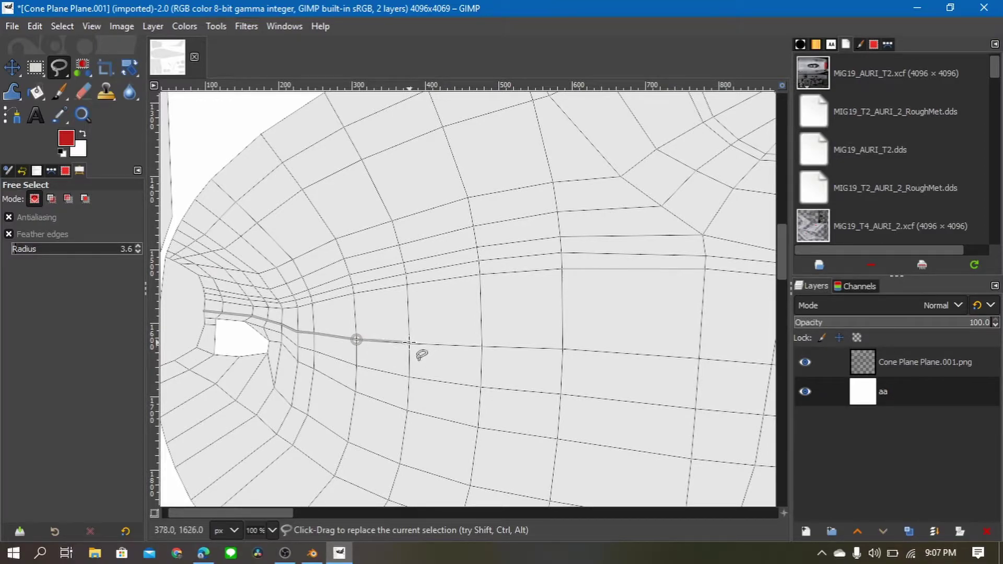
click(409, 343)
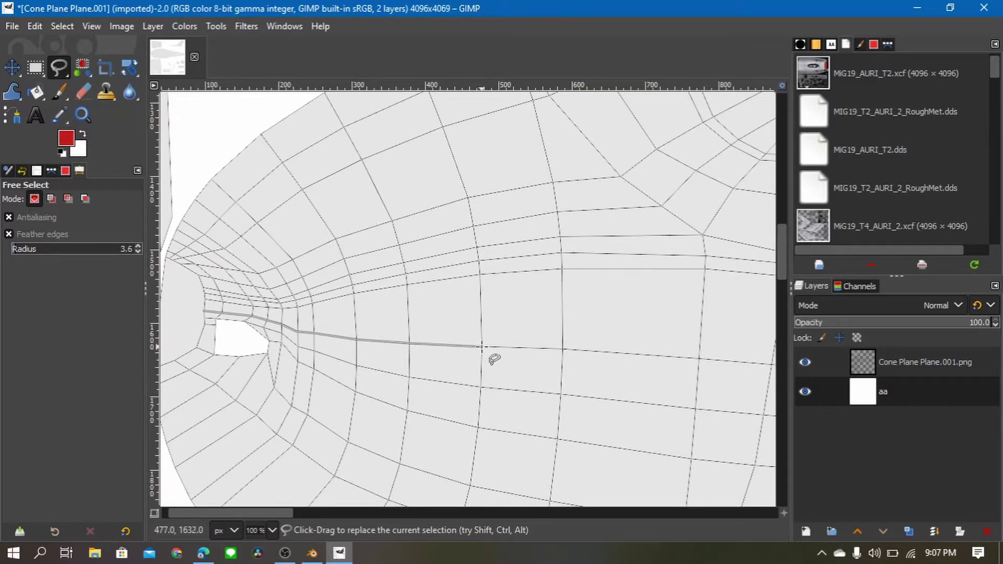
click(482, 345)
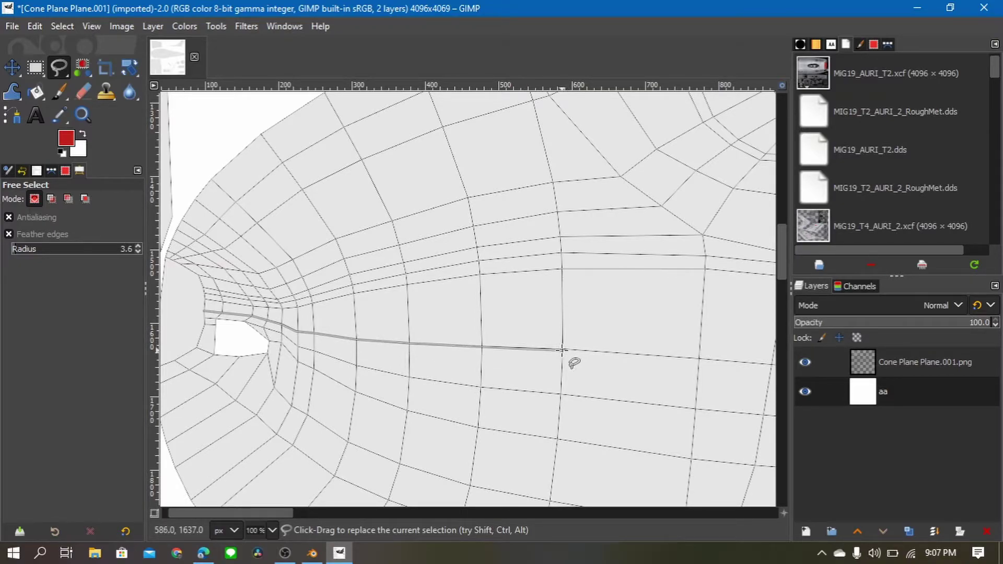
click(562, 349)
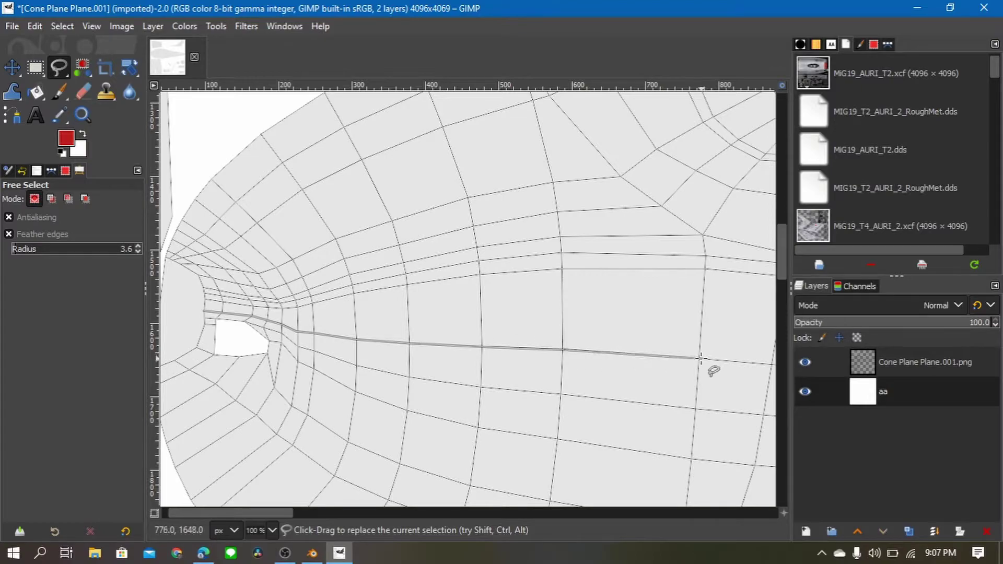
Continue the stripe's top-edge outline further back along the fuselage UV edges
scroll(648, 352, right, 3)
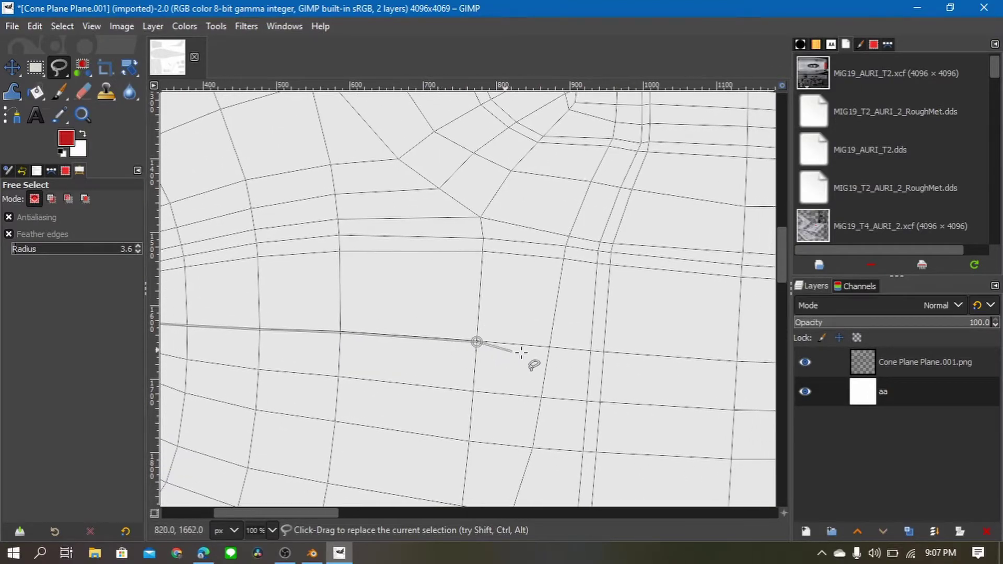
click(550, 346)
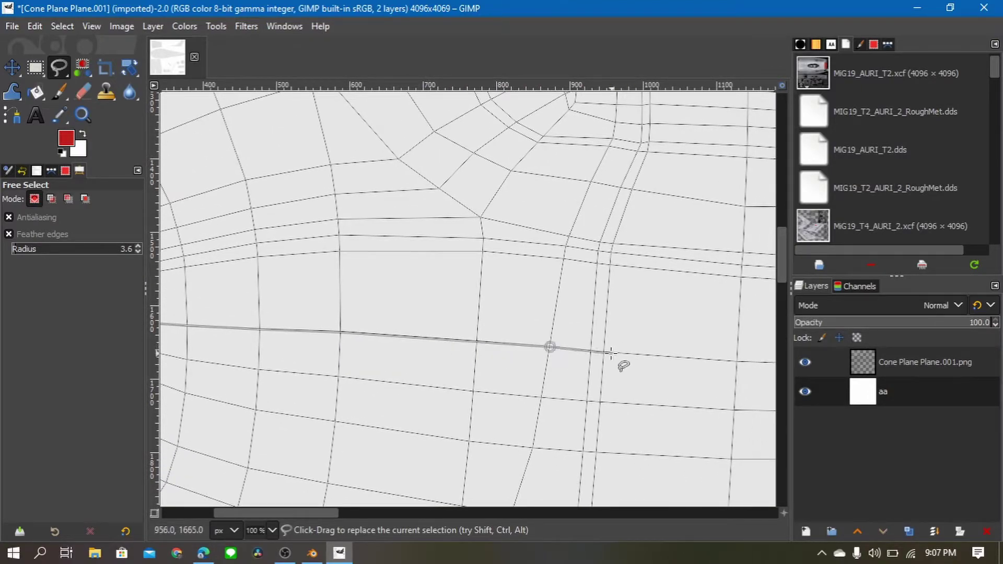
click(604, 349)
scroll(438, 353, right, 3)
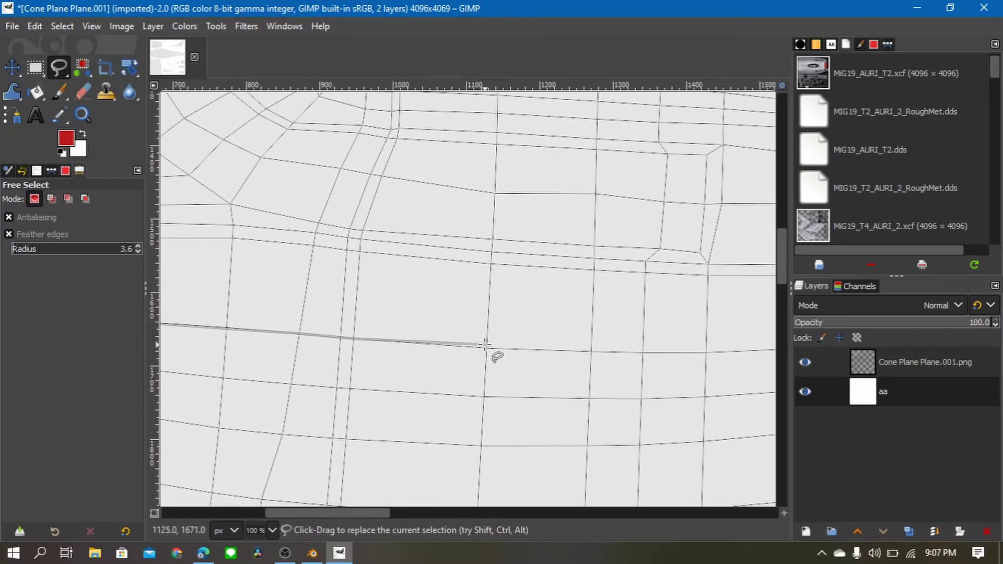
click(486, 347)
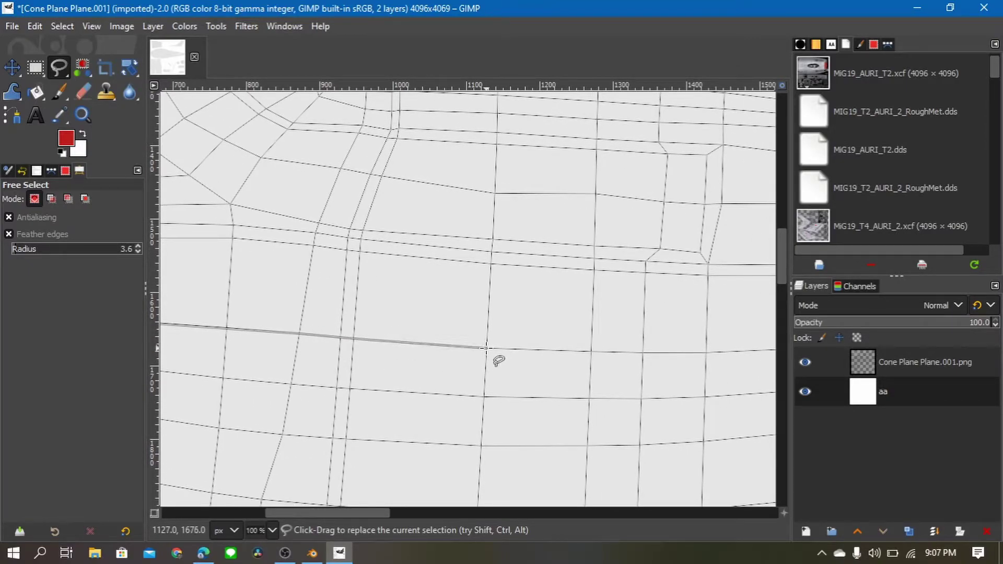
click(591, 351)
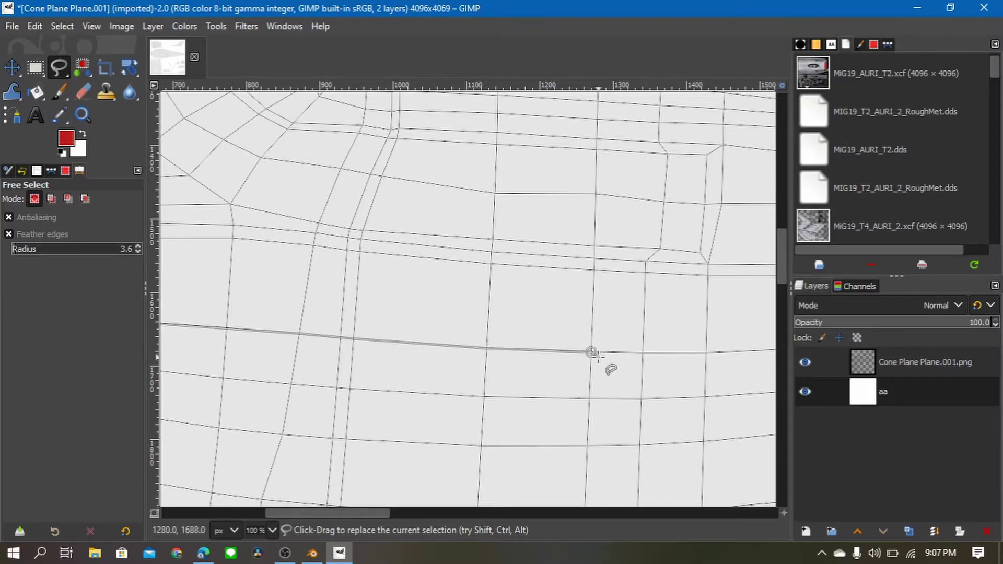
ctrl+scroll(592, 350, down, 1)
ctrl+scroll(582, 347, down, 1)
ctrl+scroll(580, 316, down, 1)
scroll(517, 308, up, 2)
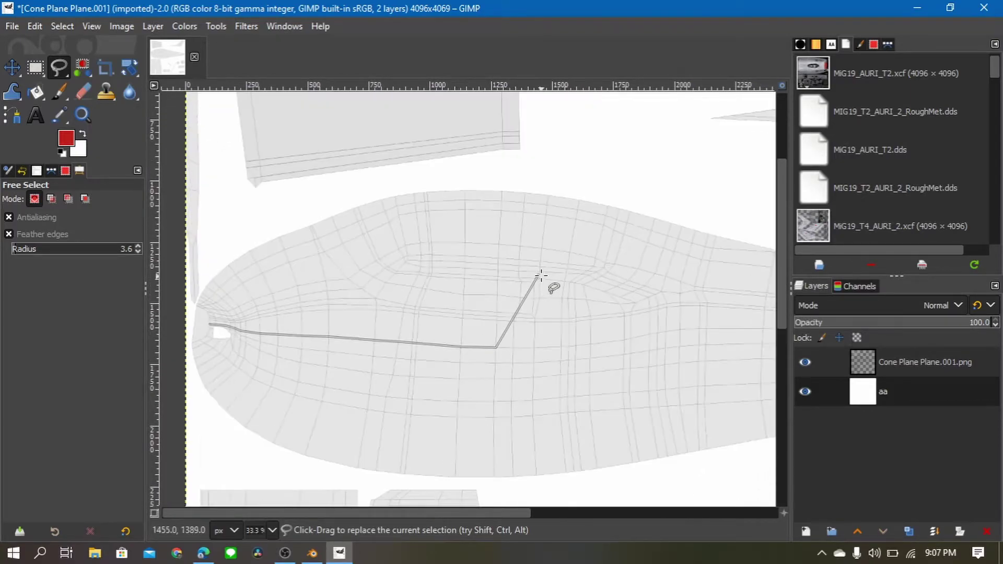
ctrl+scroll(537, 361, up, 2)
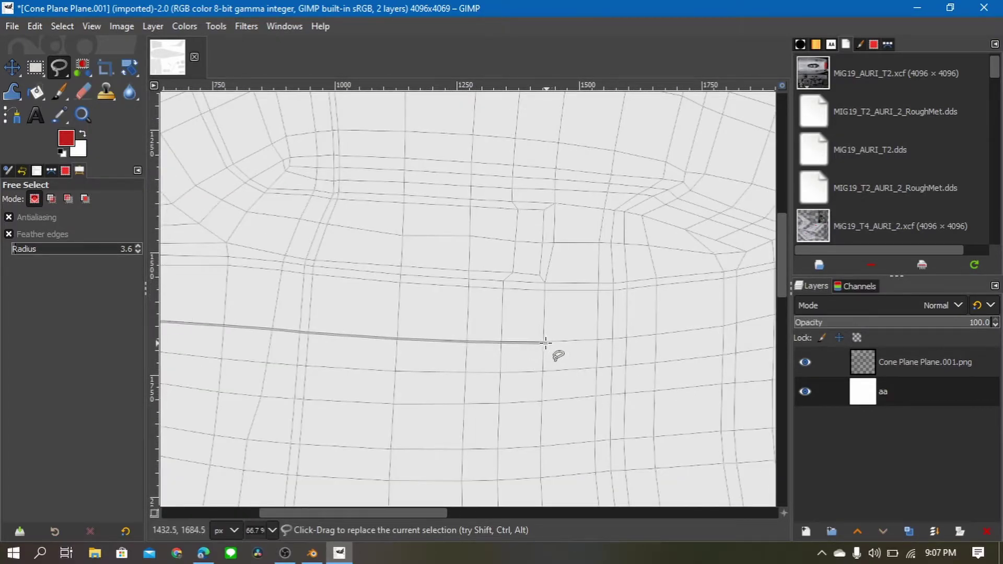
click(543, 342)
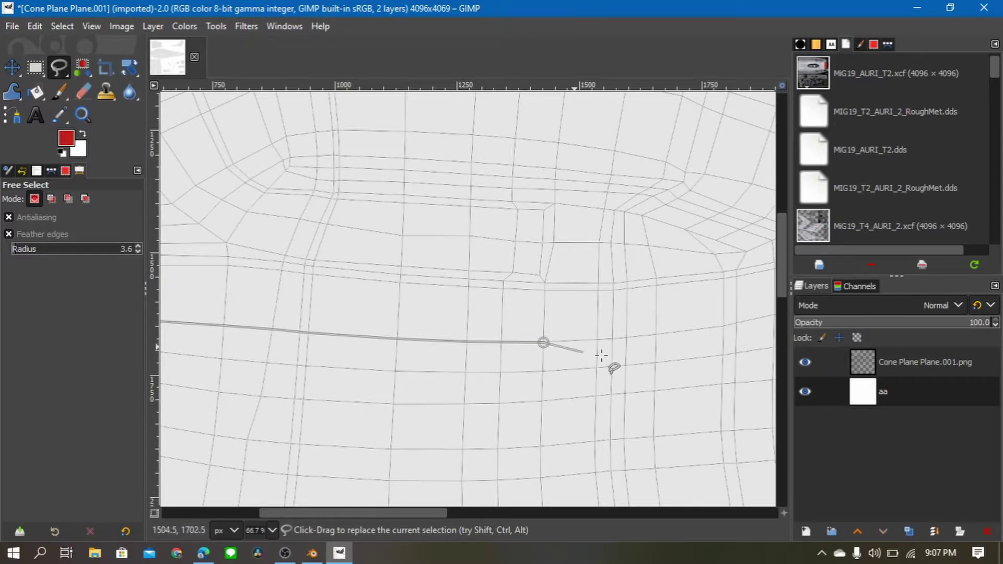
ctrl+scroll(604, 351, up, 1)
ctrl+scroll(575, 352, up, 1)
click(576, 338)
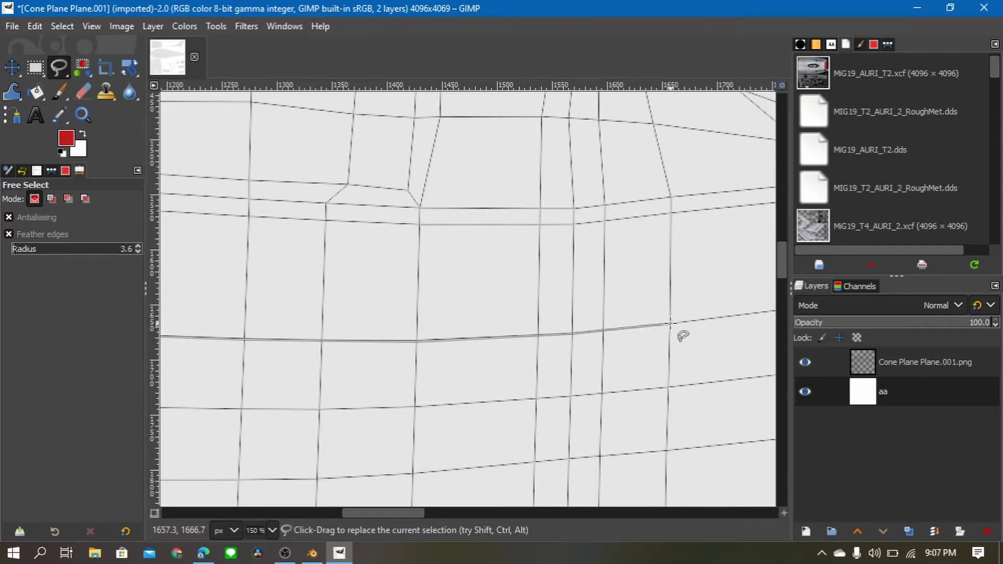
click(670, 326)
ctrl+scroll(676, 332, down, 2)
middle_drag(690, 345, 544, 328)
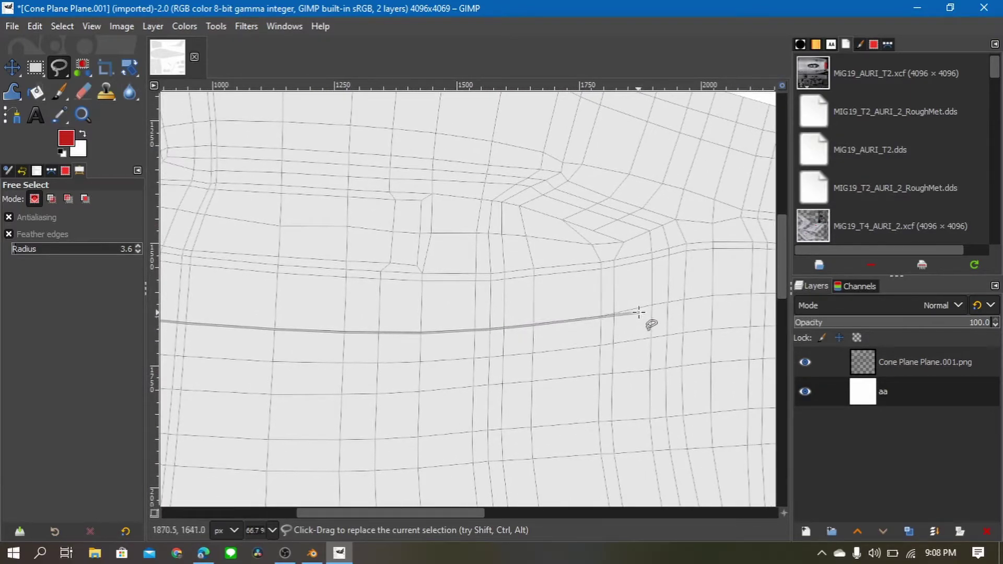
ctrl+scroll(621, 330, up, 2)
ctrl+scroll(608, 319, up, 1)
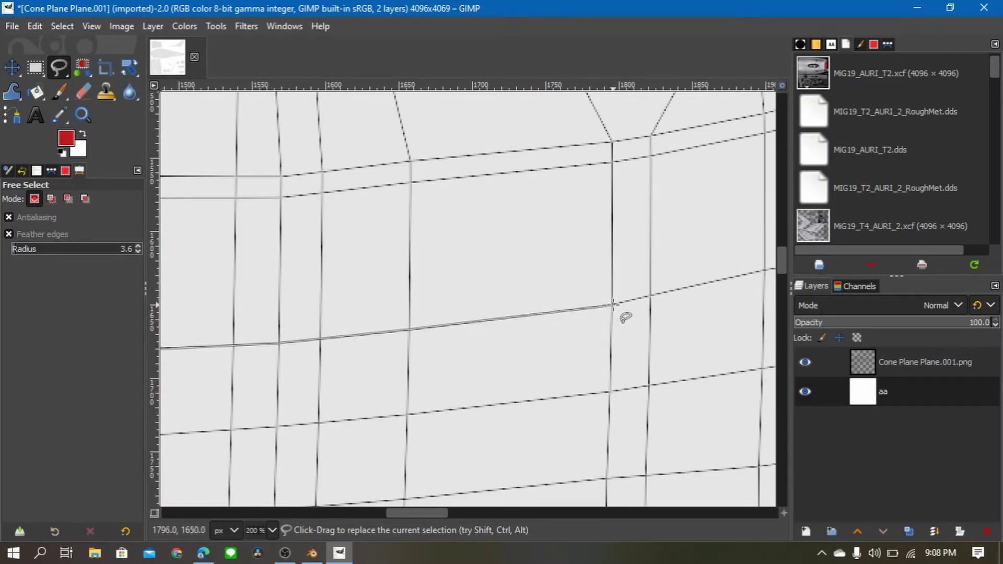
click(612, 305)
click(649, 296)
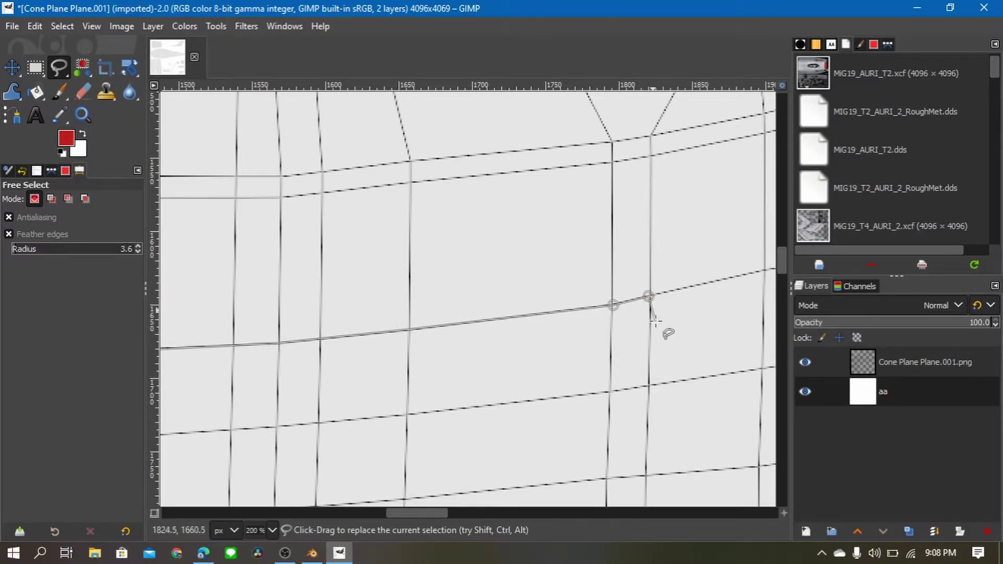
ctrl+scroll(662, 329, down, 2)
ctrl+scroll(645, 326, down, 2)
middle_drag(520, 340, 532, 334)
ctrl+scroll(532, 333, up, 1)
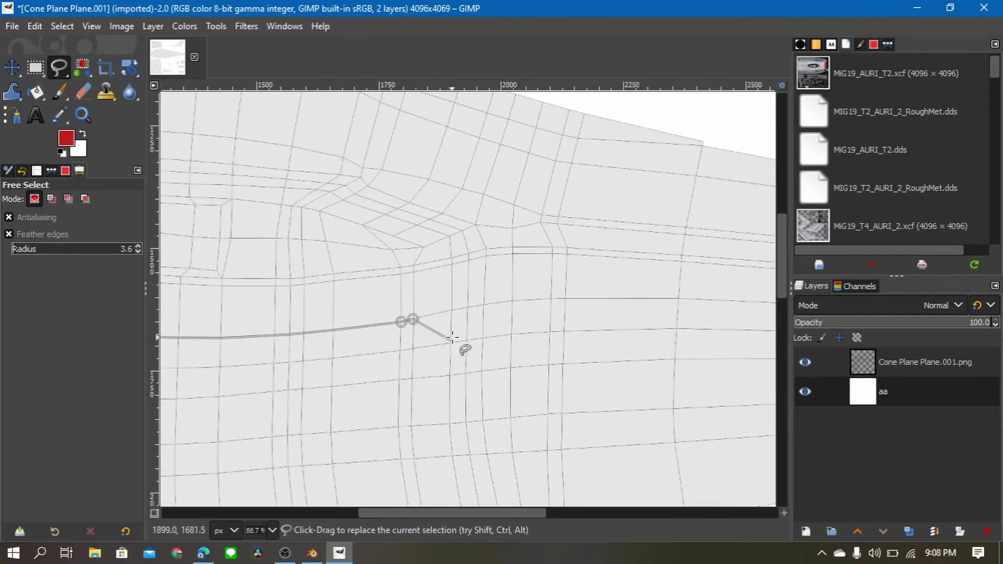
ctrl+scroll(459, 347, up, 1)
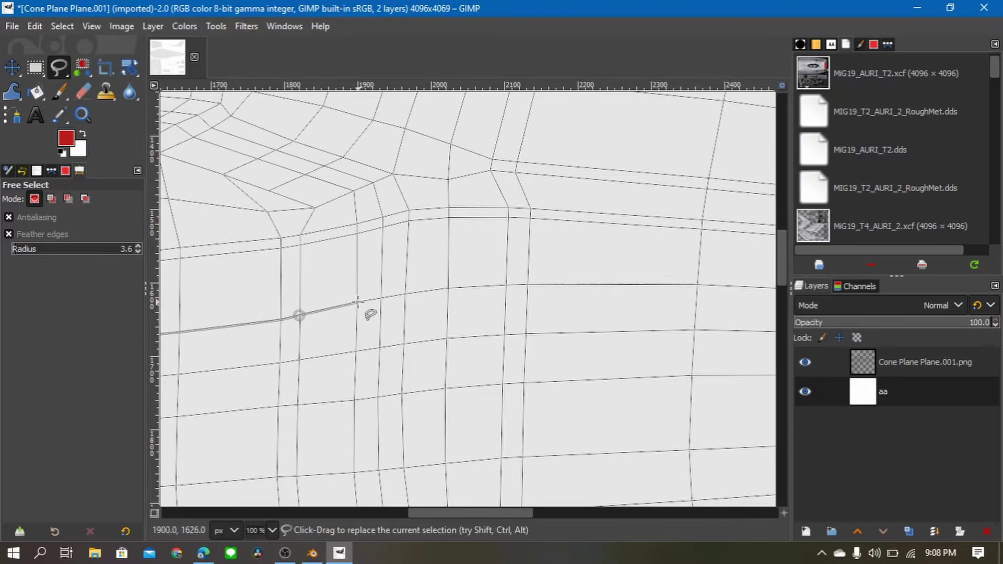
Follow the rising UV edge to the tail cutout and turn the outline downward
click(356, 302)
click(404, 294)
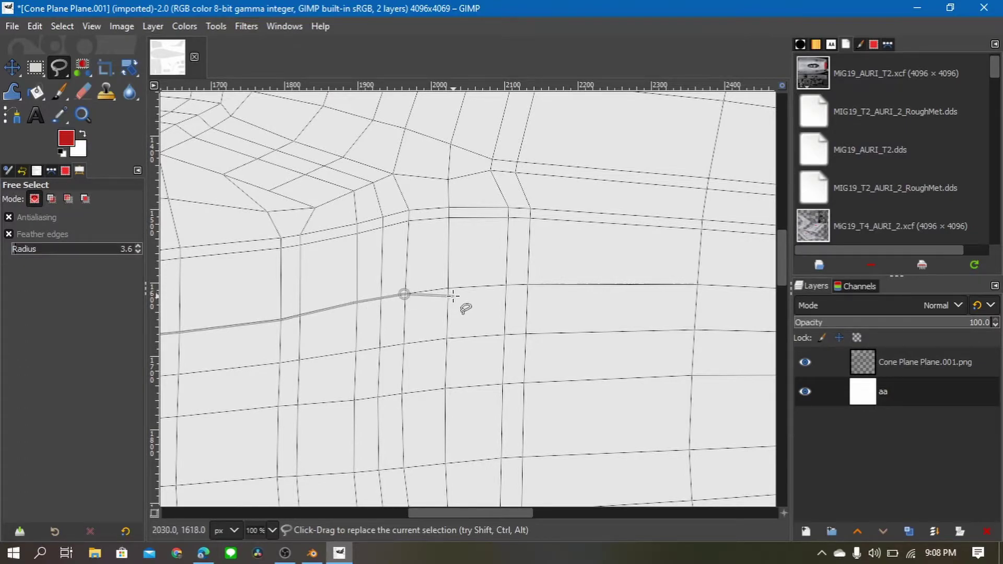
click(448, 287)
click(506, 284)
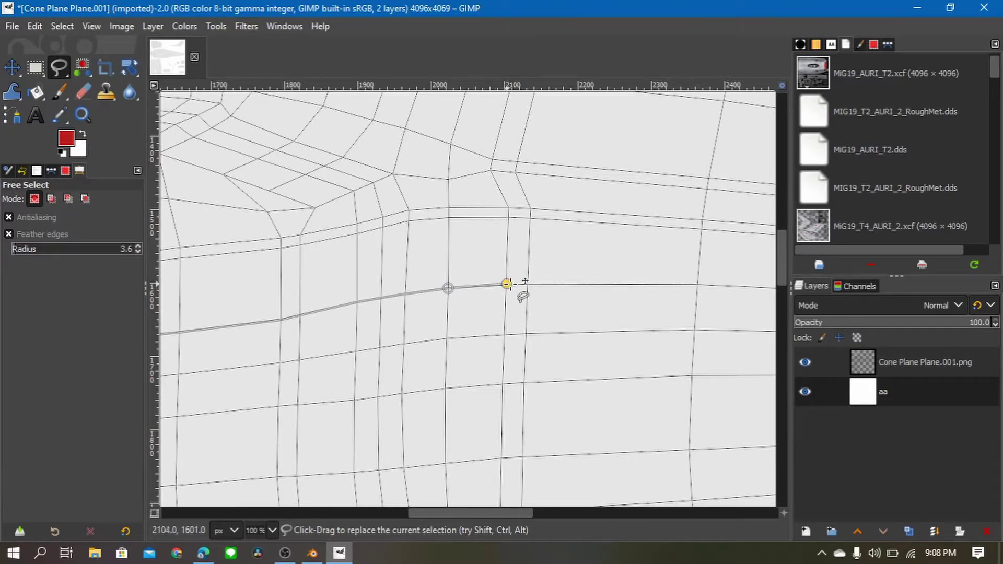
middle_drag(593, 299, 413, 280)
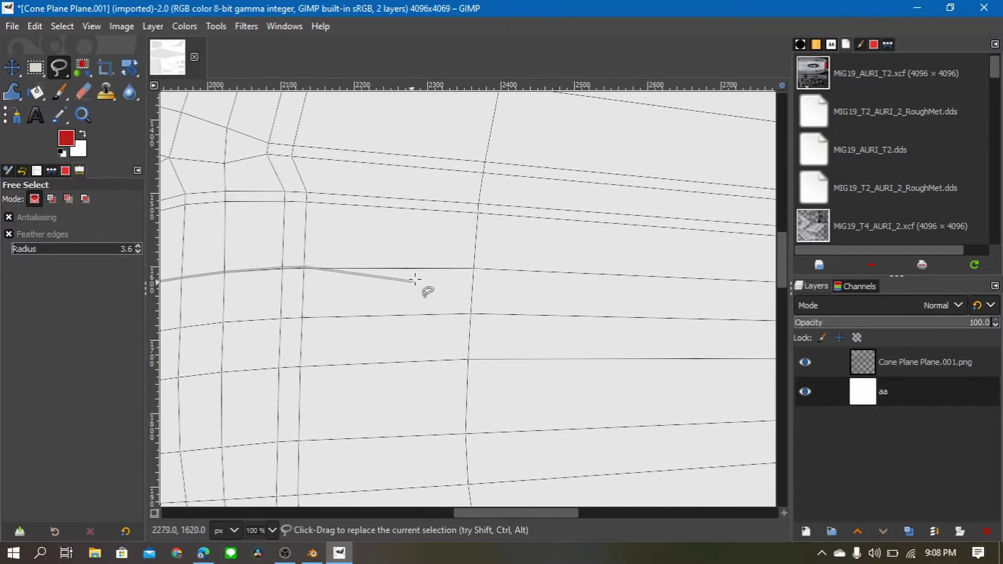
click(473, 267)
ctrl+scroll(560, 298, down, 1)
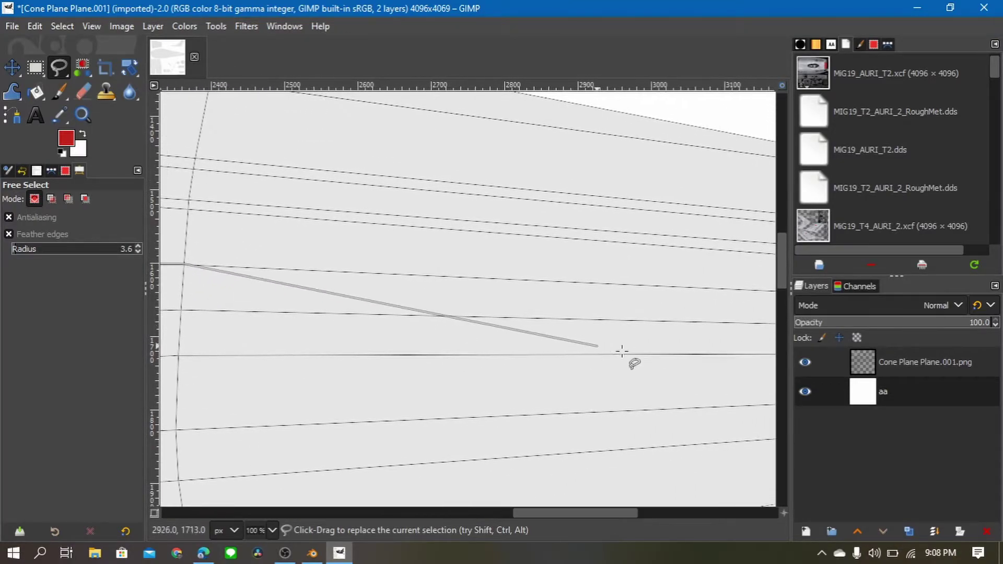
ctrl+scroll(642, 342, down, 1)
middle_drag(643, 342, 559, 337)
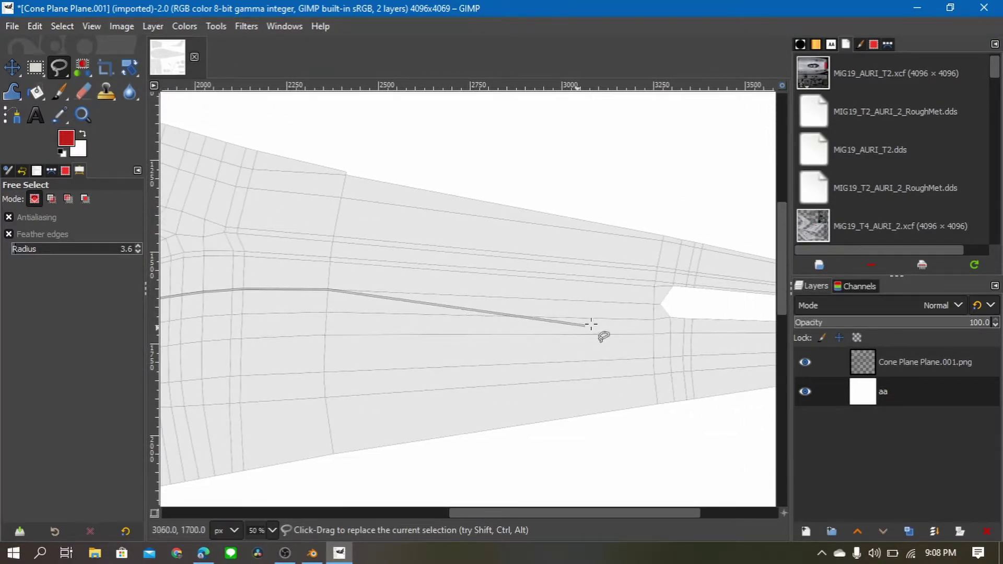
click(663, 304)
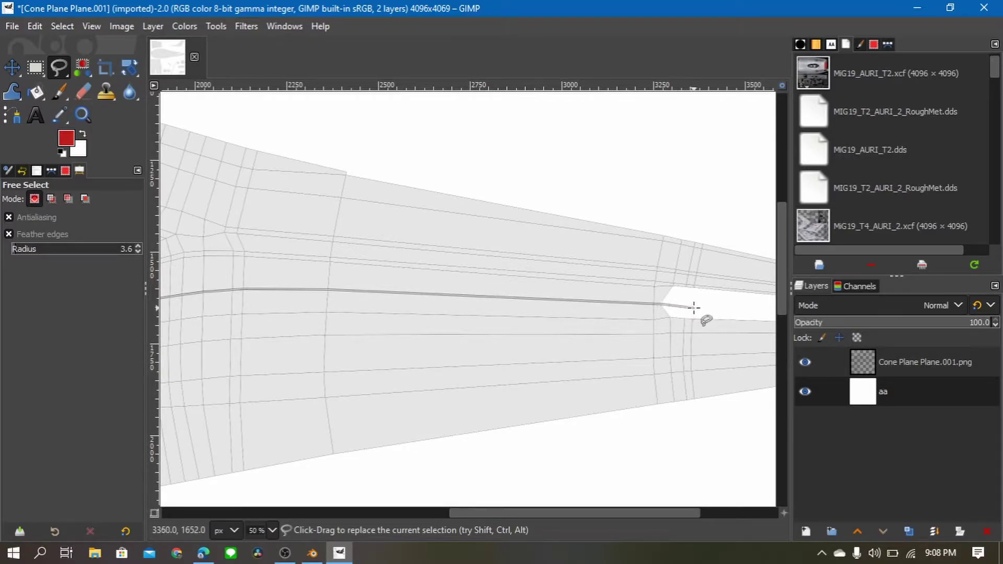
click(694, 308)
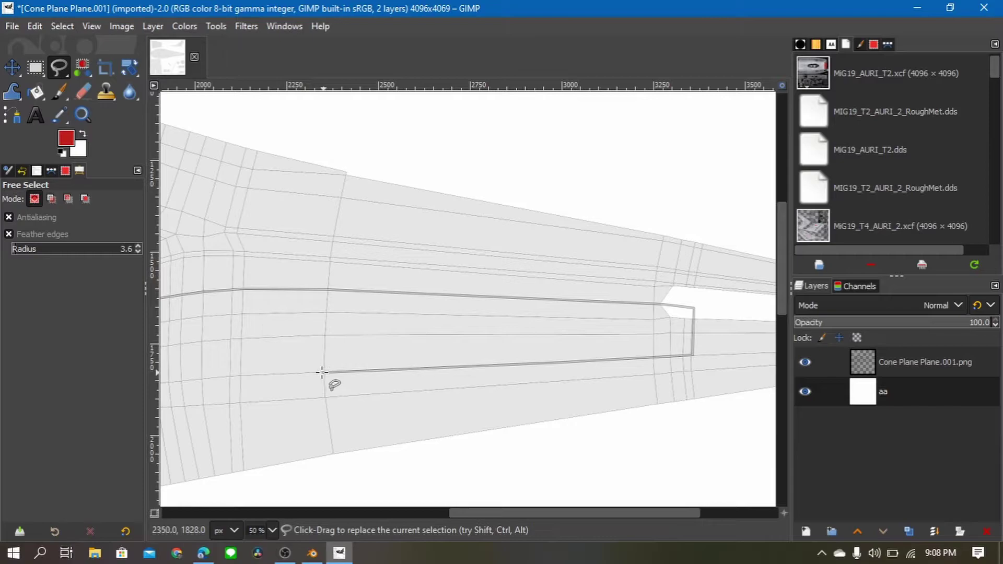
Trace the stripe's bottom edge back toward the nose
scroll(386, 368, left, 5)
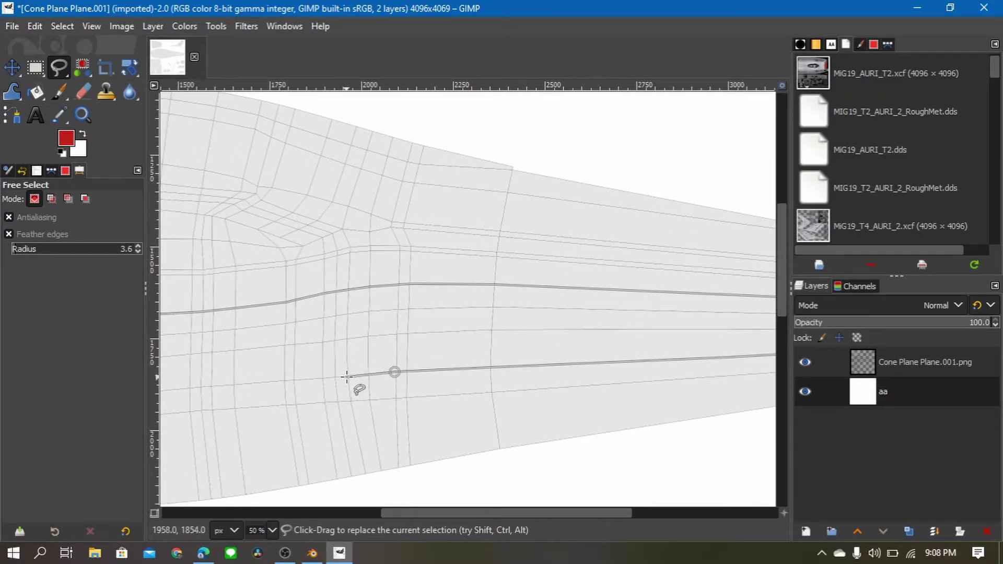
scroll(345, 379, left, 4)
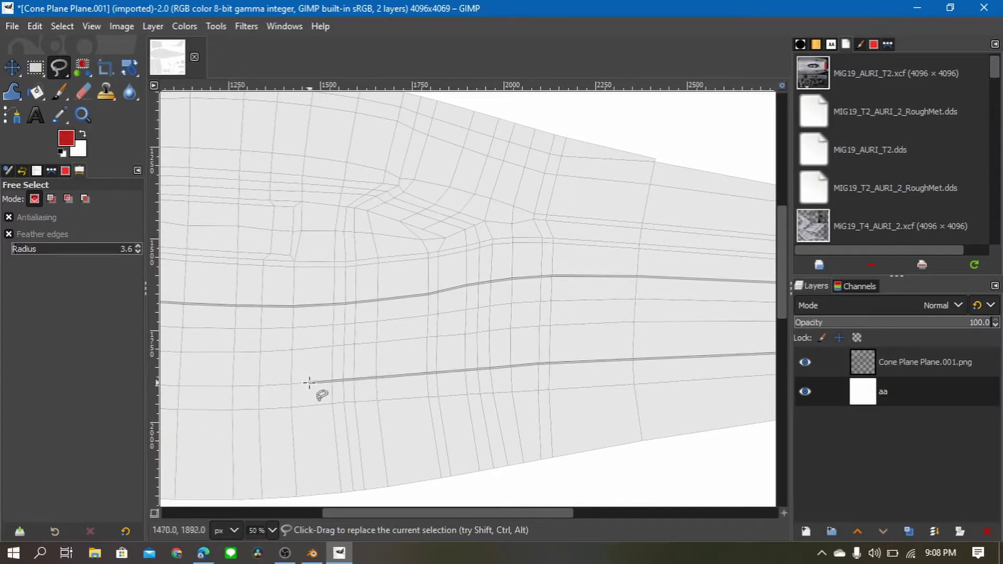
click(309, 383)
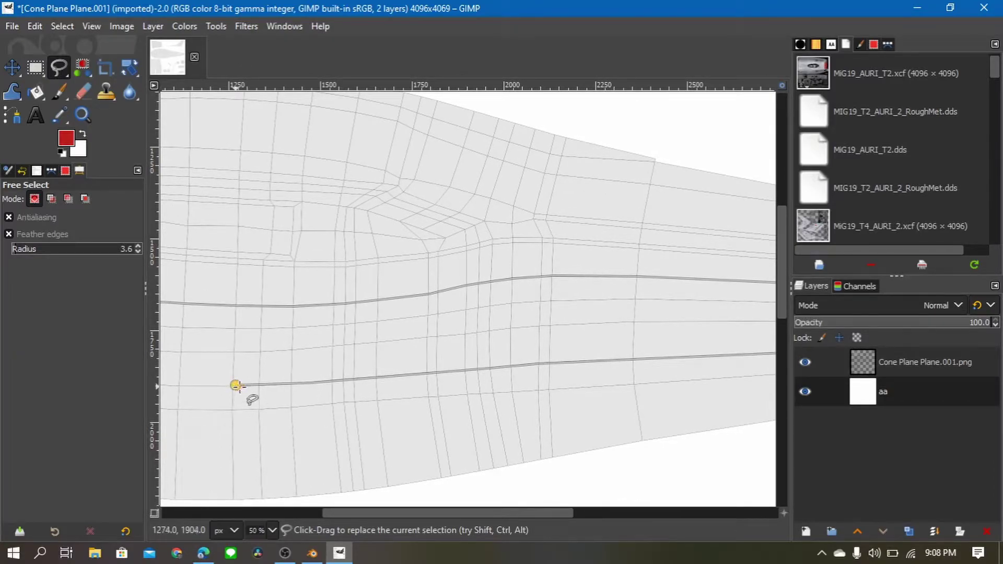
click(237, 385)
scroll(236, 386, left, 8)
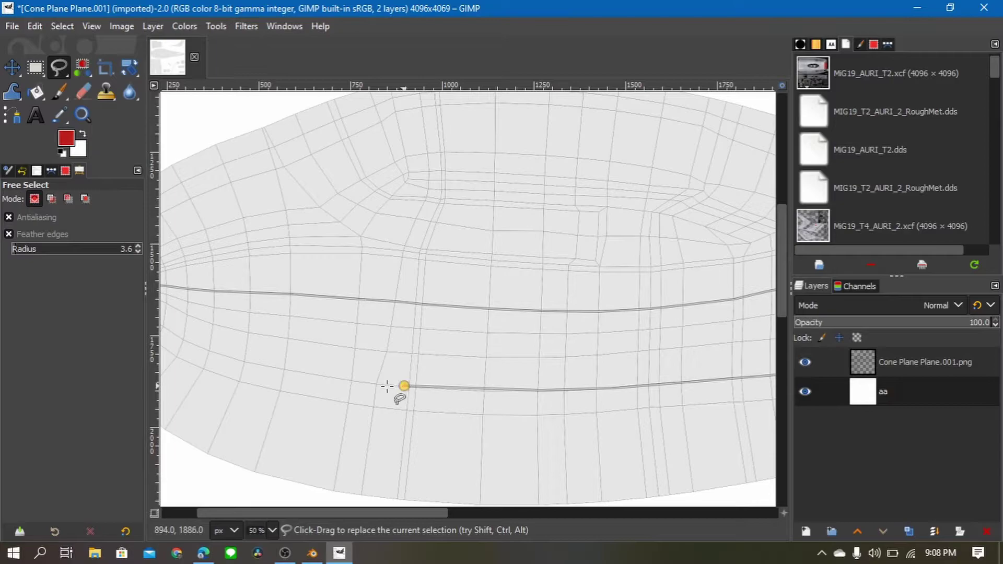
click(325, 377)
scroll(264, 386, left, 3)
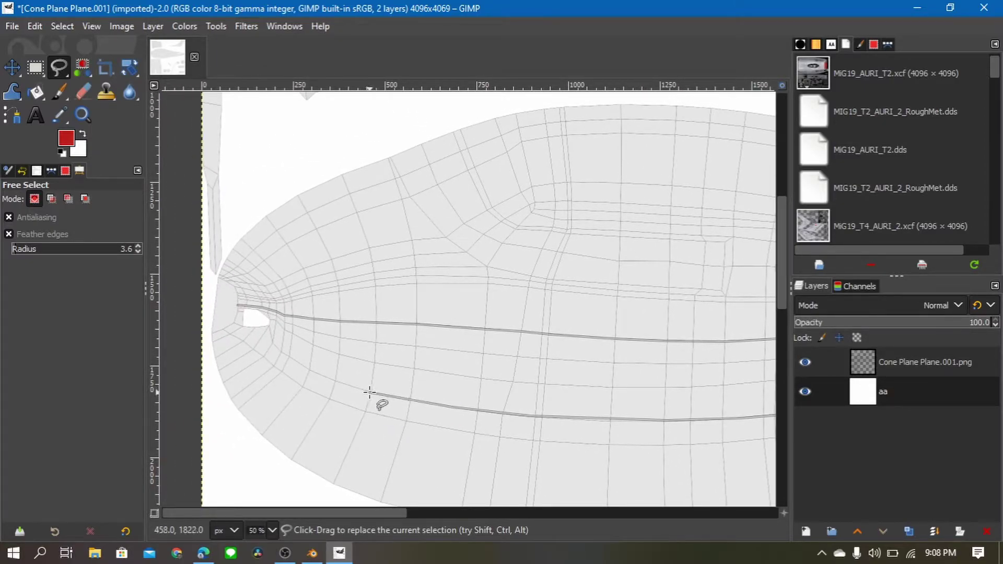
click(368, 392)
Add the last points near the nose opening and close the outline into a selection
ctrl+scroll(328, 378, up, 3)
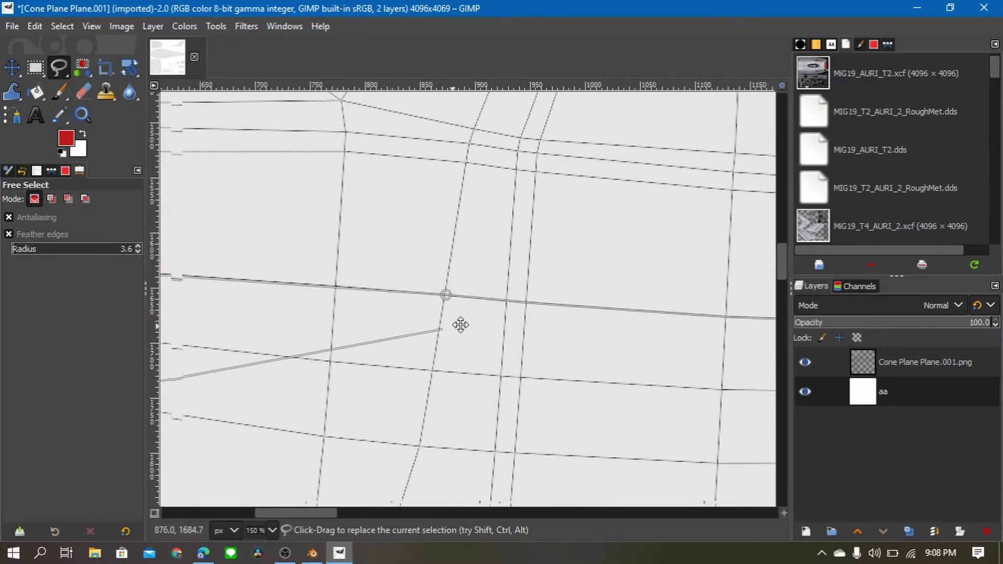
scroll(456, 334, right, 3)
ctrl+scroll(418, 334, down, 1)
ctrl+scroll(347, 329, up, 1)
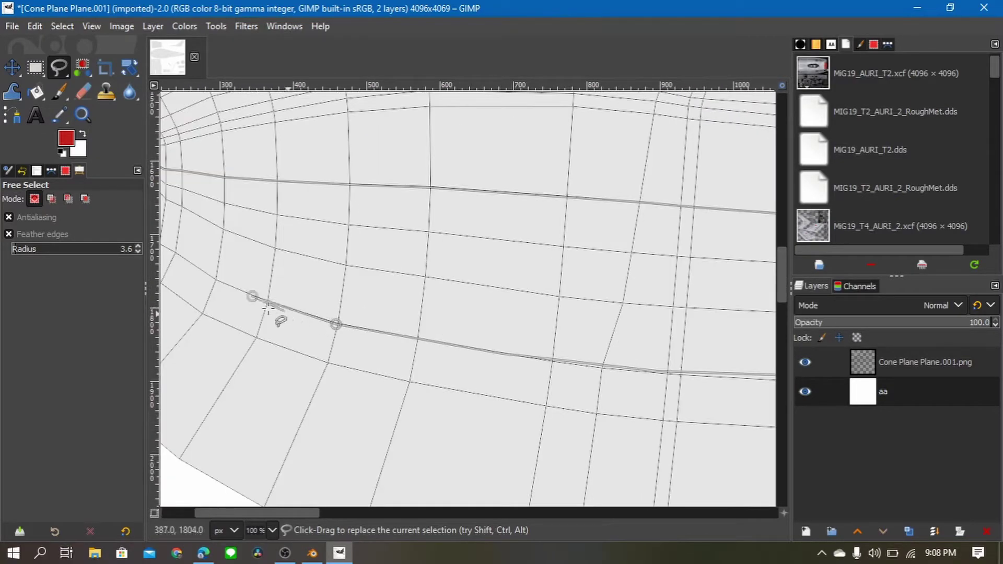
ctrl+scroll(467, 346, down, 1)
scroll(467, 345, left, 2)
click(455, 328)
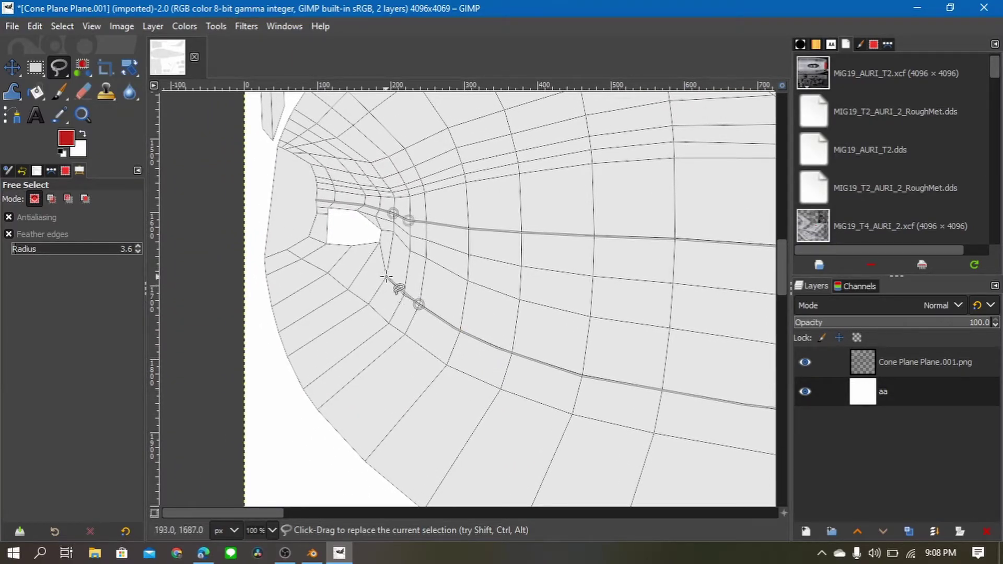
click(385, 272)
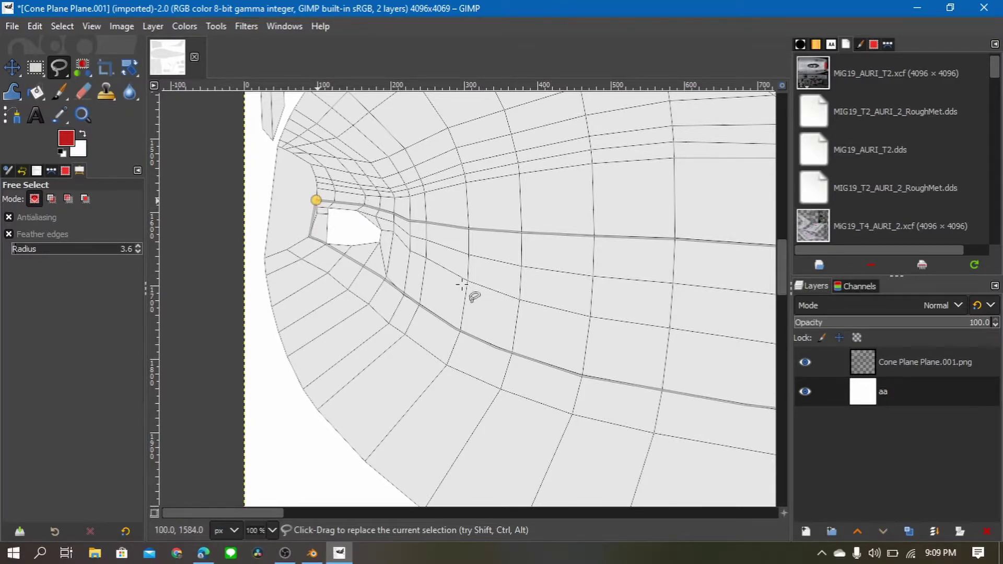
key(Return)
key(shift+b)
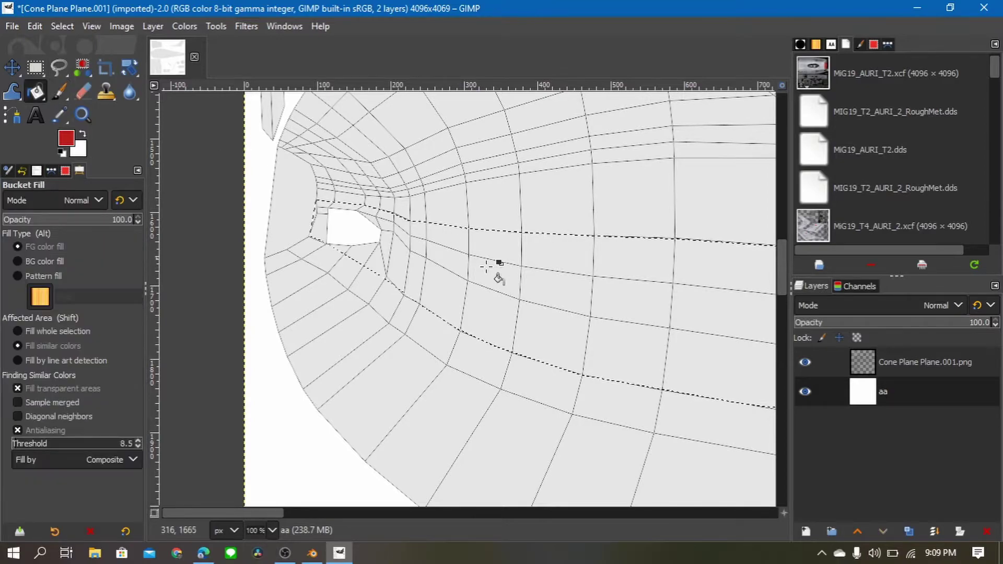
Undo the stray fill and add a transparent layer 'color' beneath the UV wireframe layer
click(487, 259)
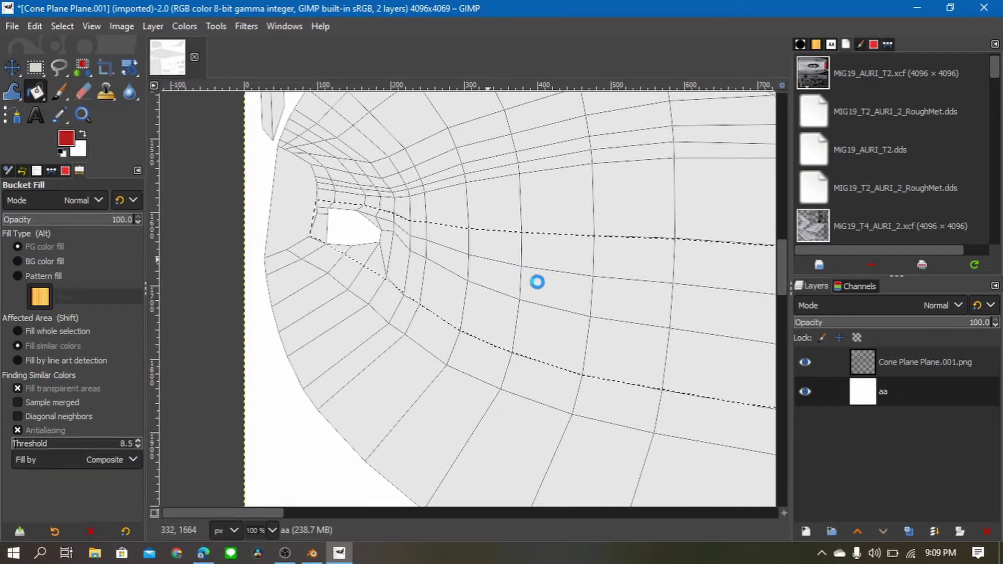
key(ctrl+z)
key(ctrl+z)
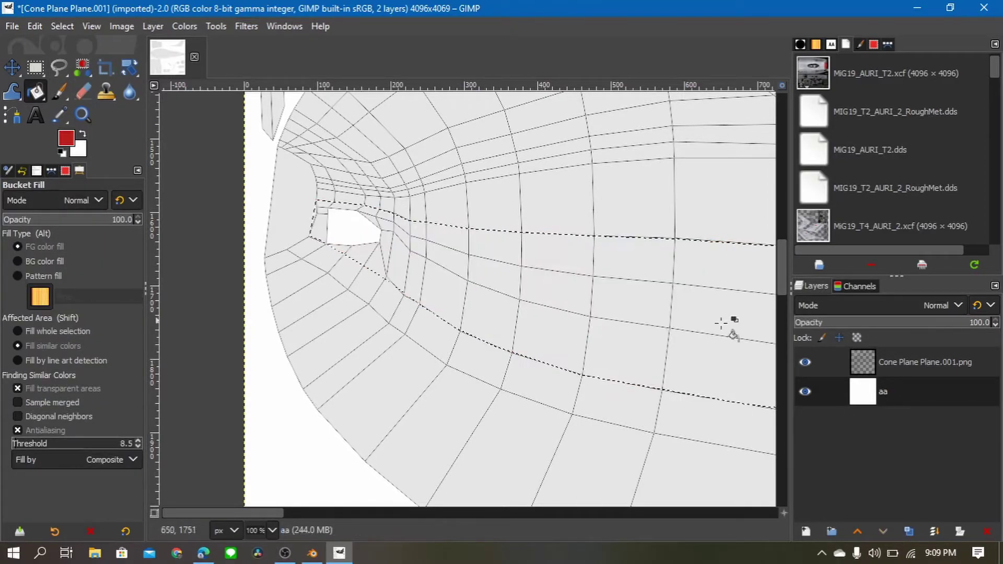
click(873, 362)
right_click(873, 362)
click(817, 104)
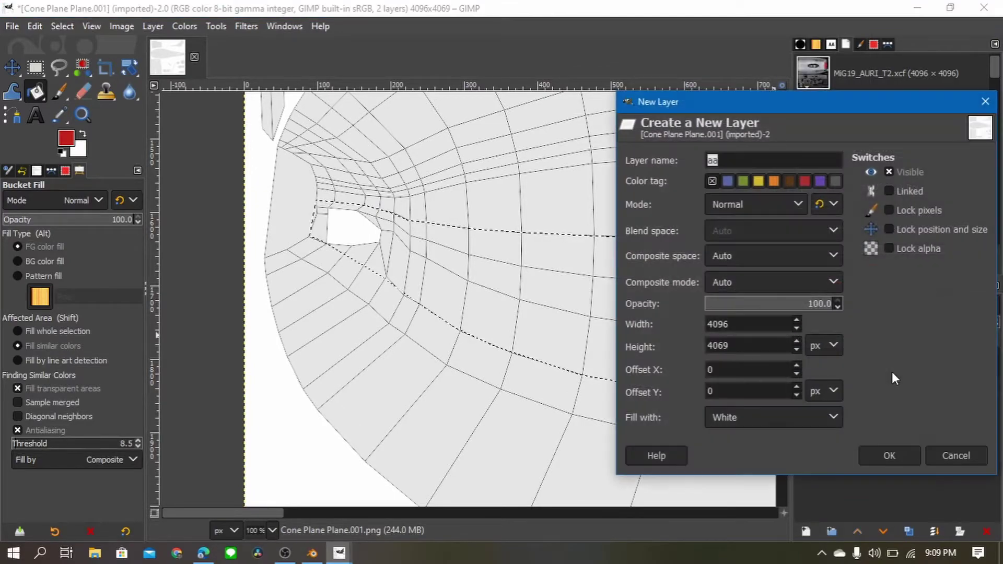
click(823, 422)
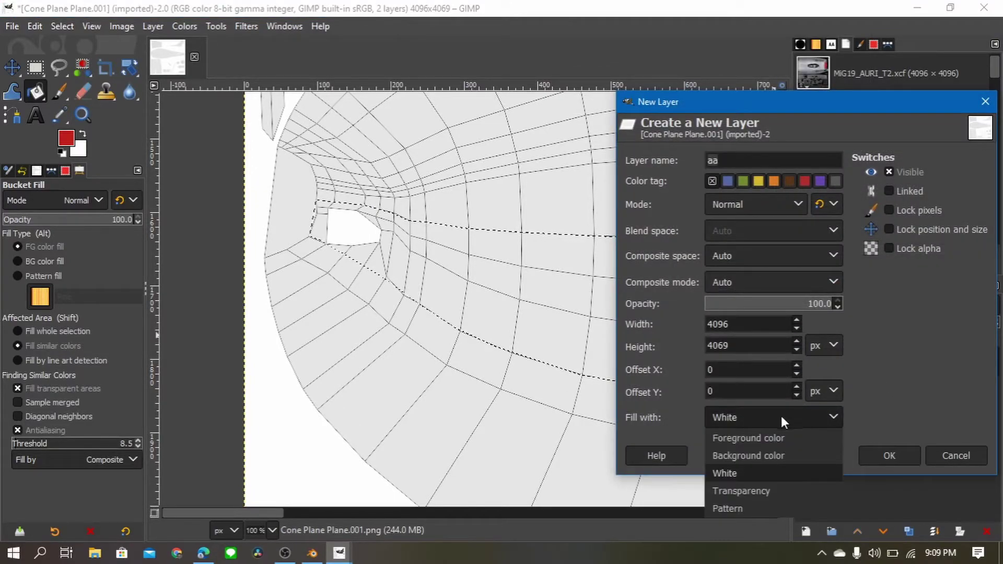
click(733, 493)
click(741, 166)
text(c)
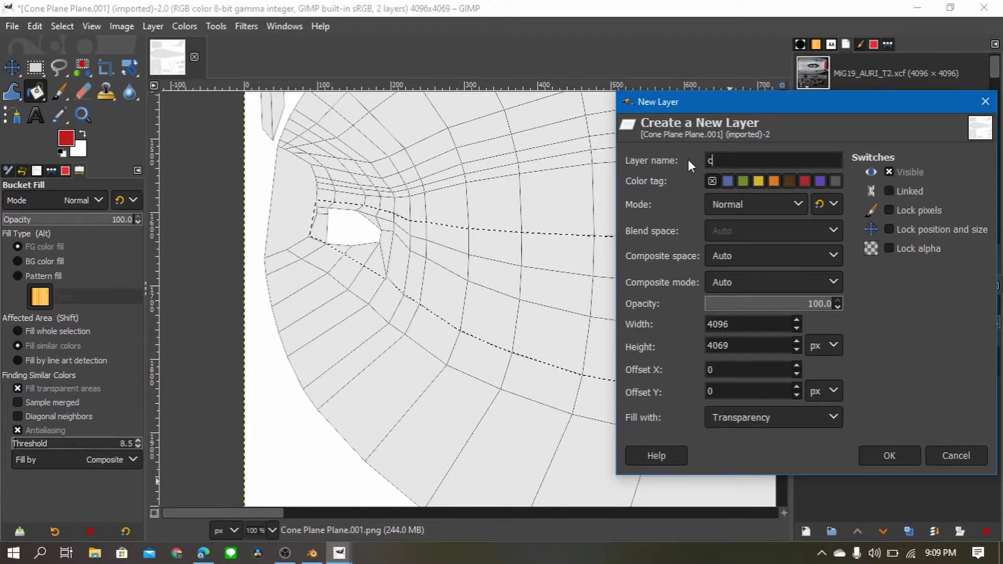
text(olor)
key(Return)
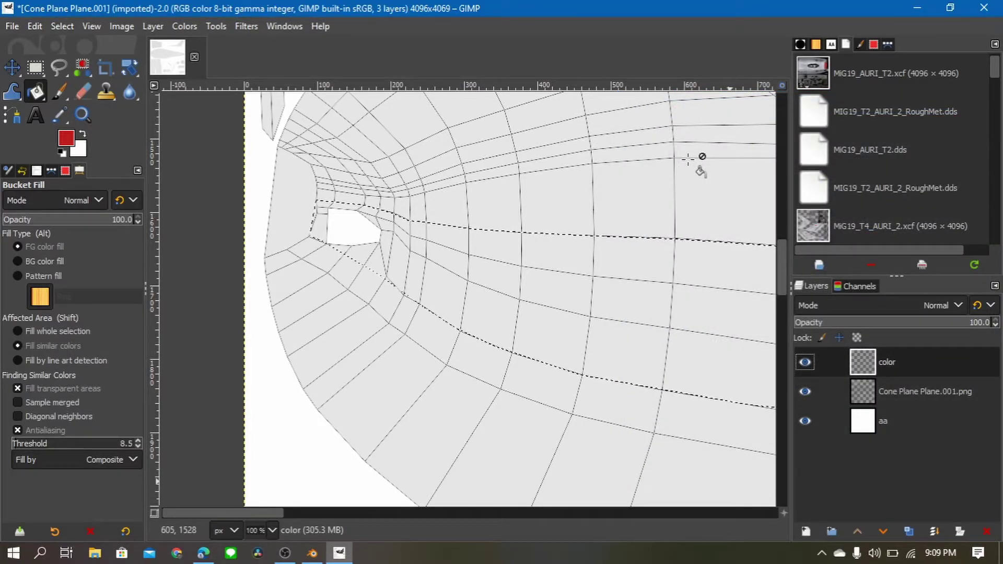
drag(887, 392, 887, 361)
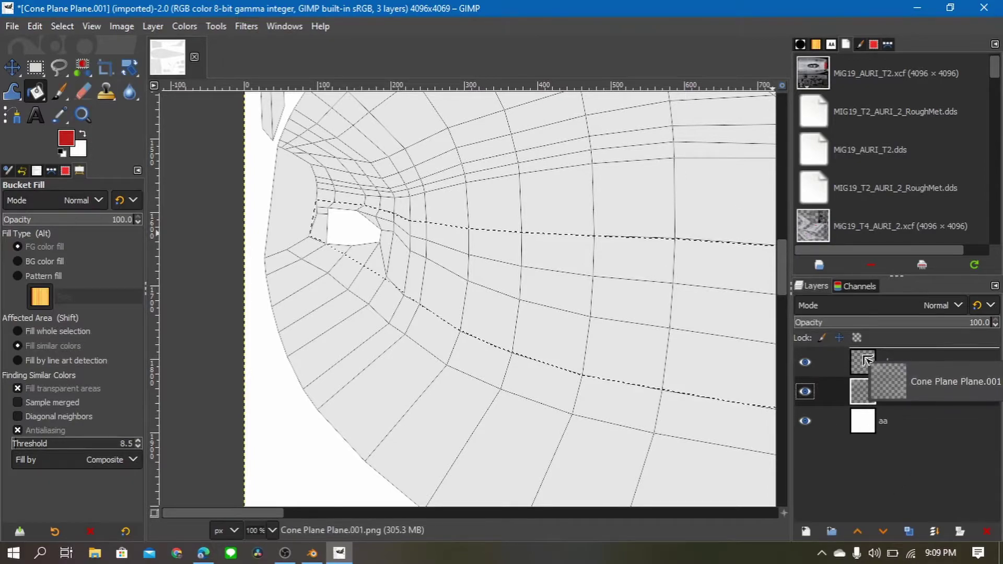
Fill the stripe selection red on the color layer, review it, and clear the selection
click(891, 396)
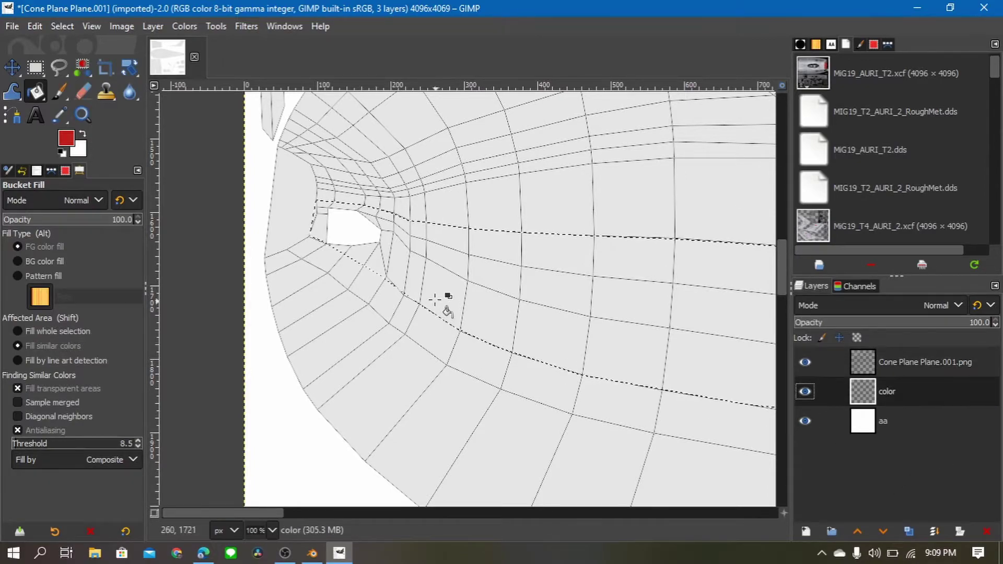
click(465, 279)
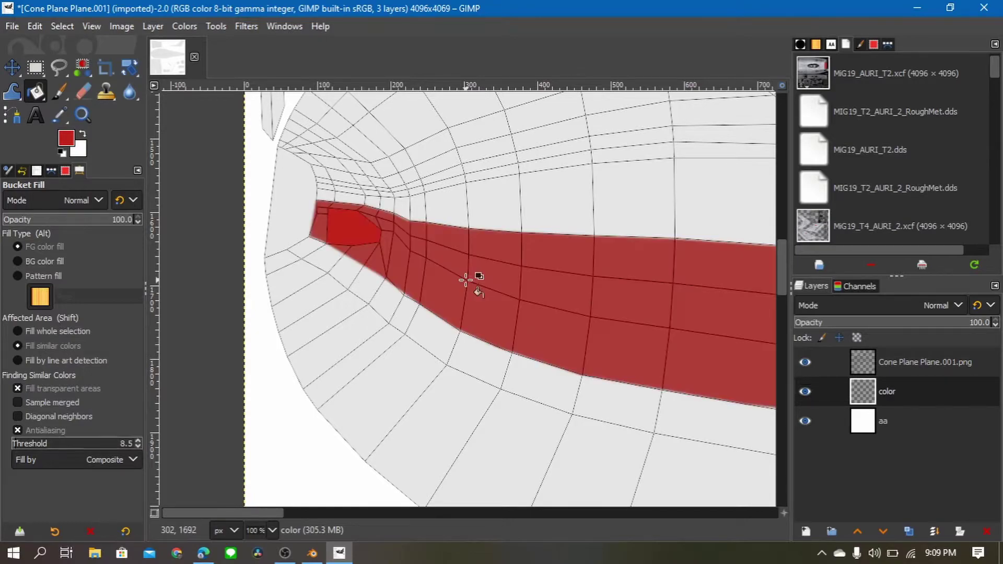
ctrl+scroll(470, 275, down, 2)
ctrl+scroll(542, 304, down, 1)
middle_drag(542, 304, 294, 267)
ctrl+scroll(294, 266, down, 2)
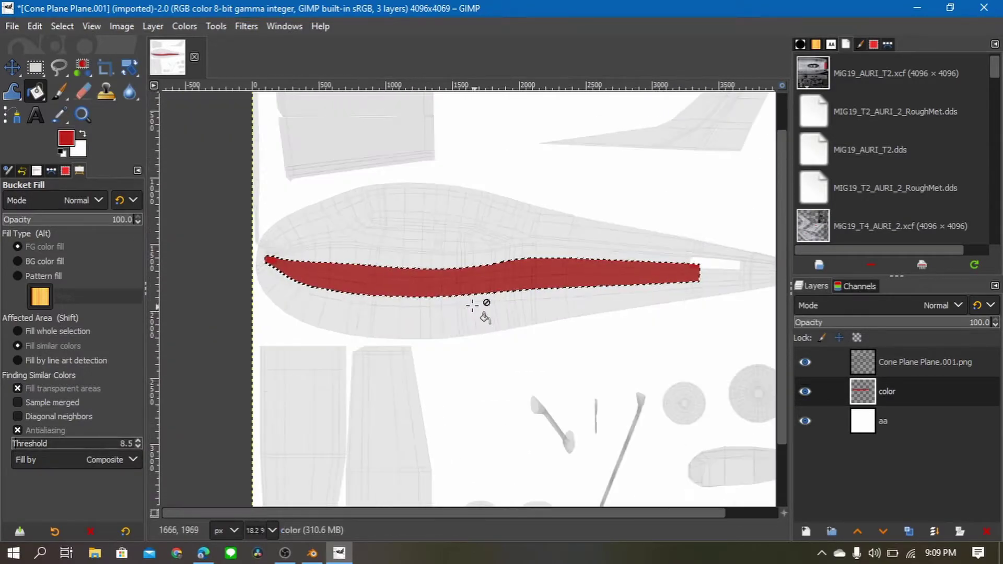
middle_drag(481, 306, 380, 280)
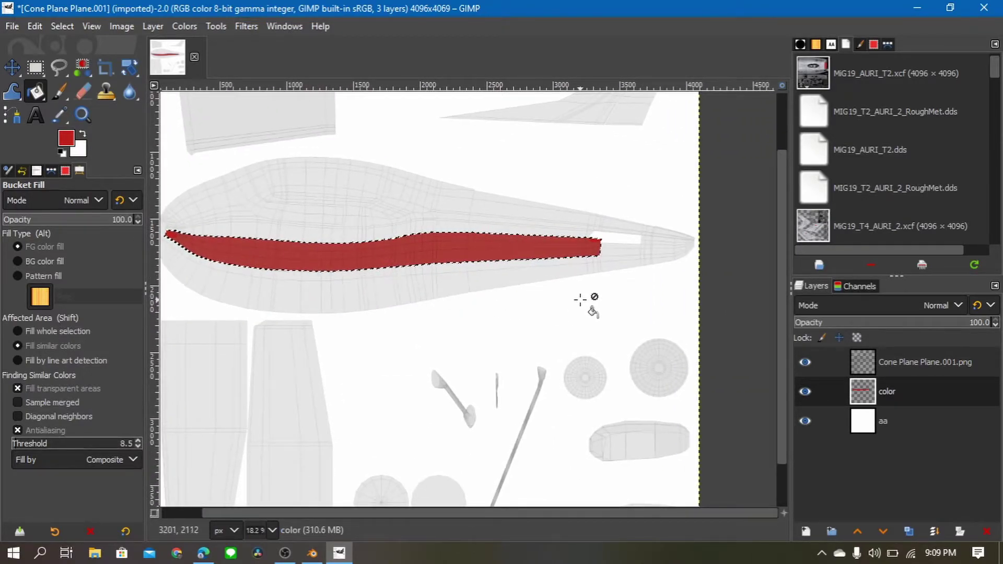
ctrl+scroll(586, 296, up, 2)
ctrl+scroll(586, 295, up, 1)
ctrl+scroll(586, 296, up, 1)
mouse_move(587, 296)
middle_down()
mouse_move(541, 291)
mouse_move(510, 306)
middle_up()
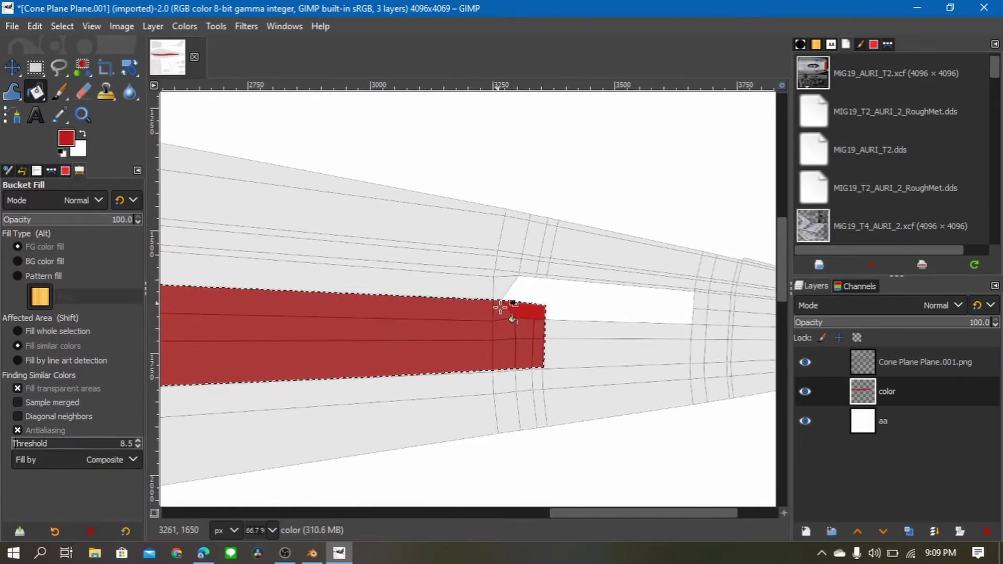
key(ctrl+shift+a)
Outline the white gap at the stripe's tail tip with Free Select
click(58, 67)
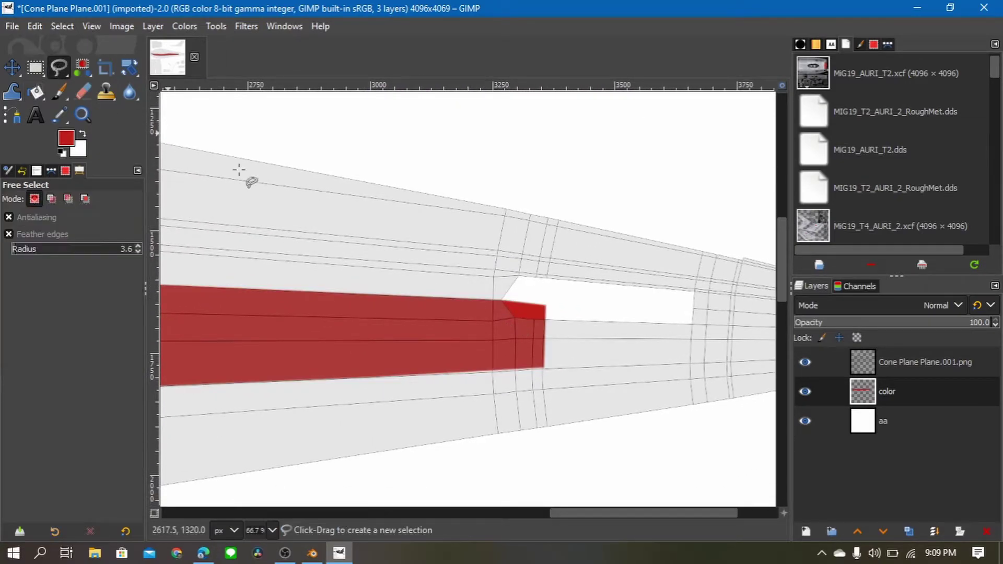
ctrl+scroll(479, 302, up, 1)
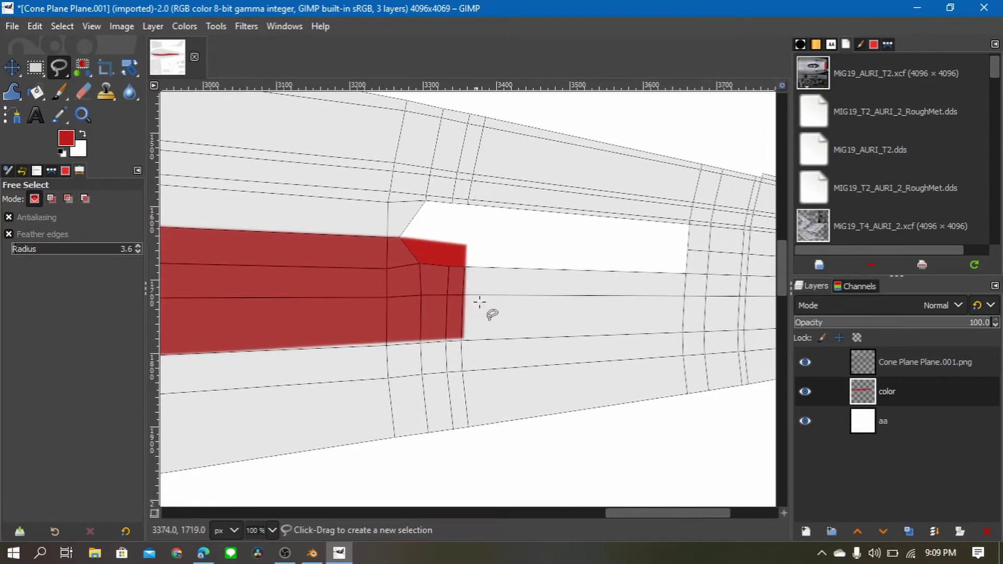
click(462, 337)
shift+scroll(557, 331, right, 3)
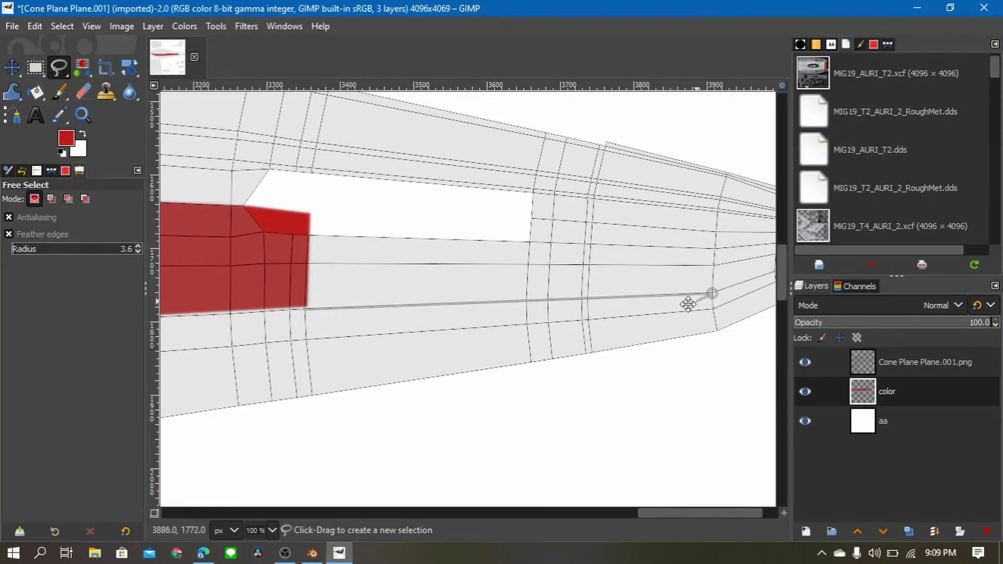
middle_drag(710, 294, 536, 313)
click(606, 289)
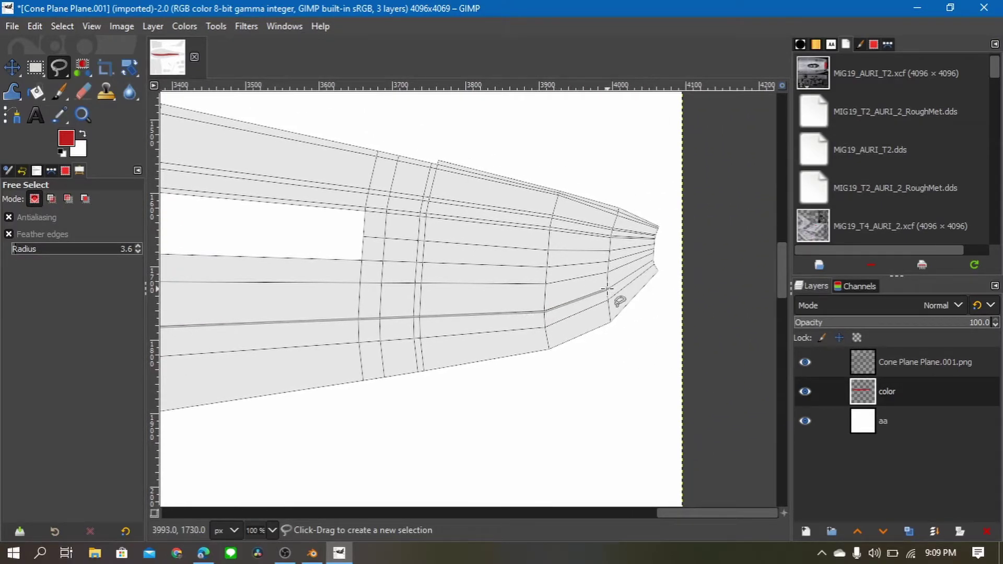
click(652, 262)
ctrl+scroll(374, 293, down, 2)
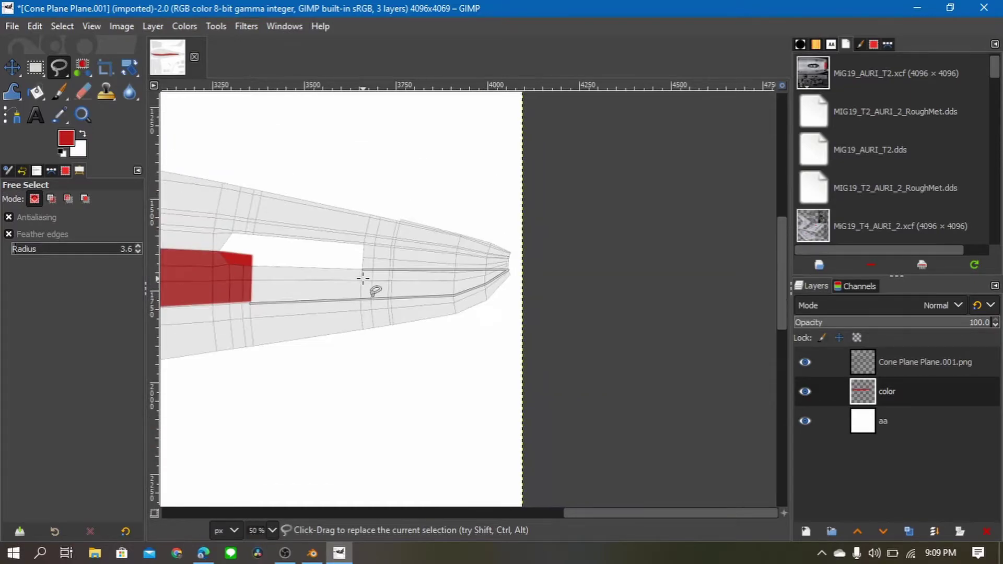
ctrl+scroll(365, 282, up, 2)
ctrl+scroll(578, 287, up, 1)
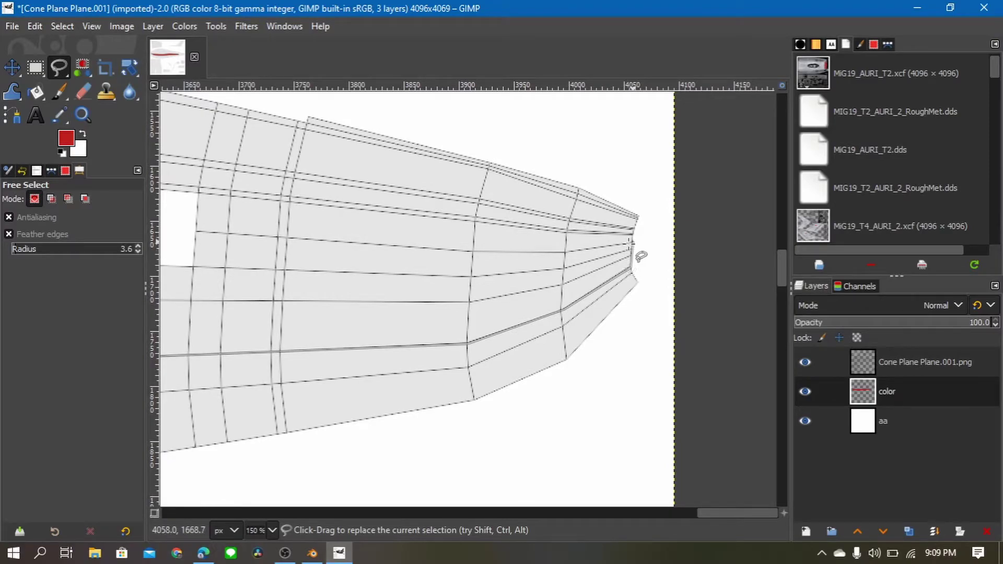
click(630, 242)
click(566, 253)
click(472, 252)
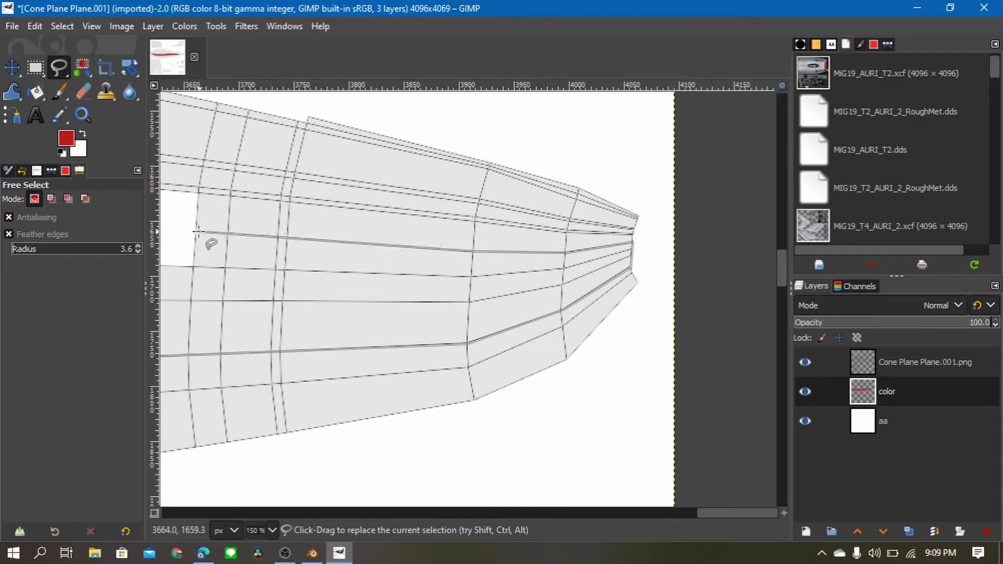
ctrl+scroll(199, 230, down, 3)
ctrl+scroll(351, 245, down, 1)
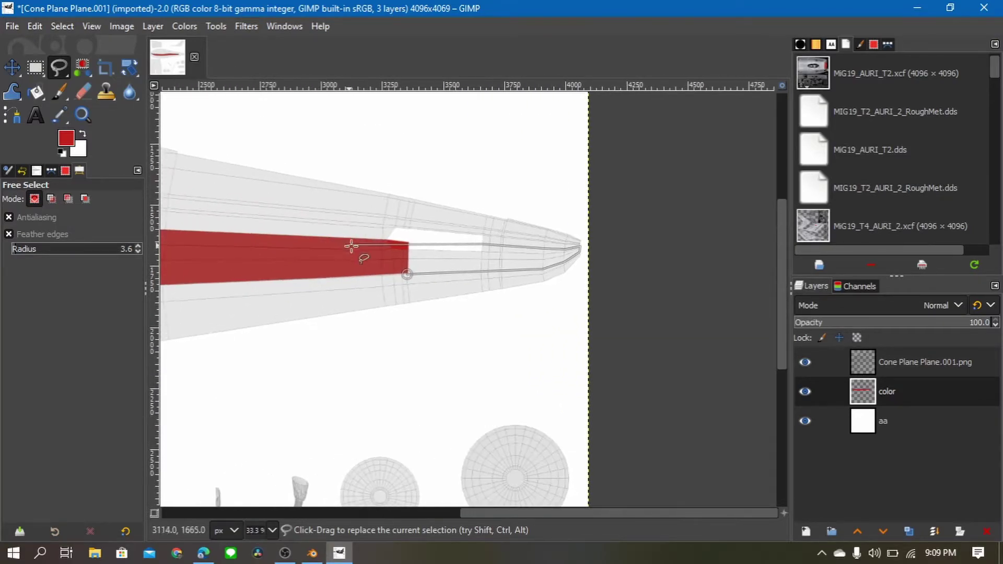
ctrl+scroll(351, 246, up, 2)
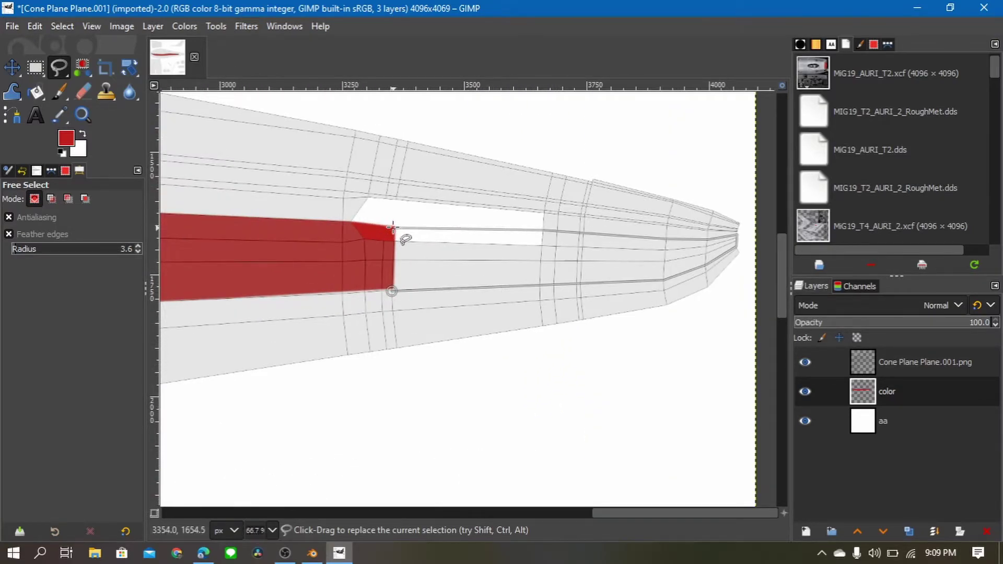
click(393, 228)
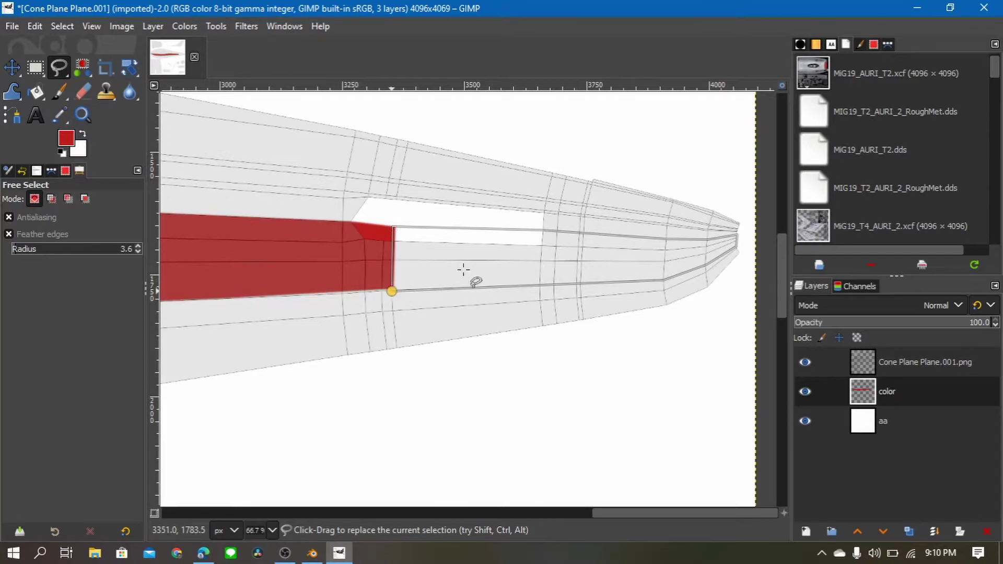
double_click(391, 291)
Bucket Fill the tail-tip selection red and clear the selection
key(shift+b)
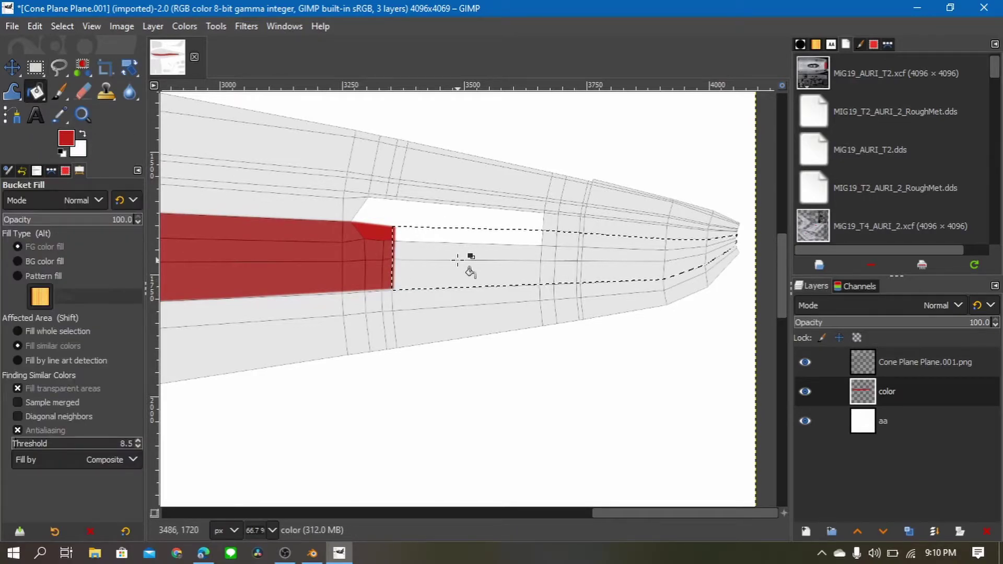
click(456, 260)
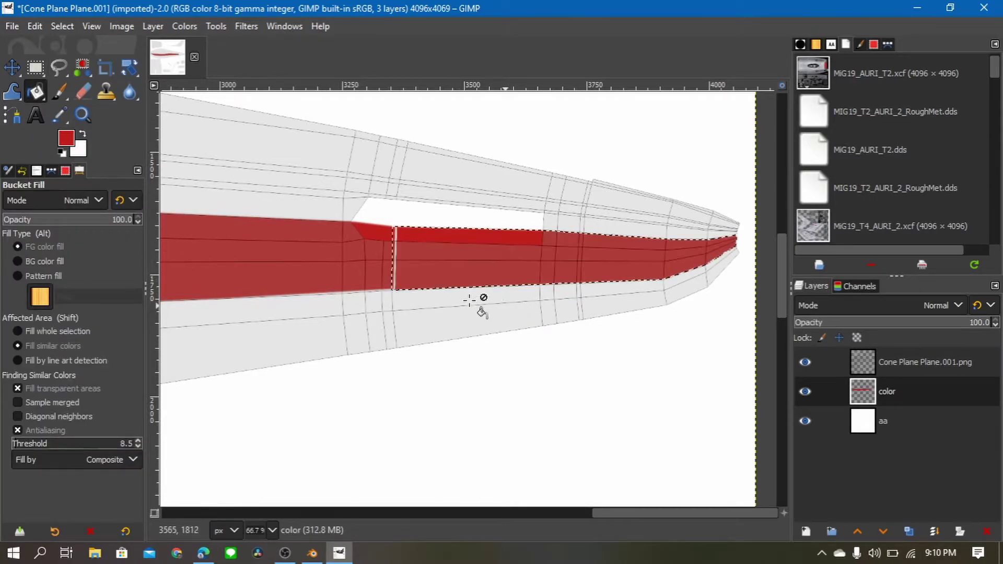
ctrl+scroll(421, 280, up, 1)
ctrl+scroll(351, 231, up, 2)
click(339, 226)
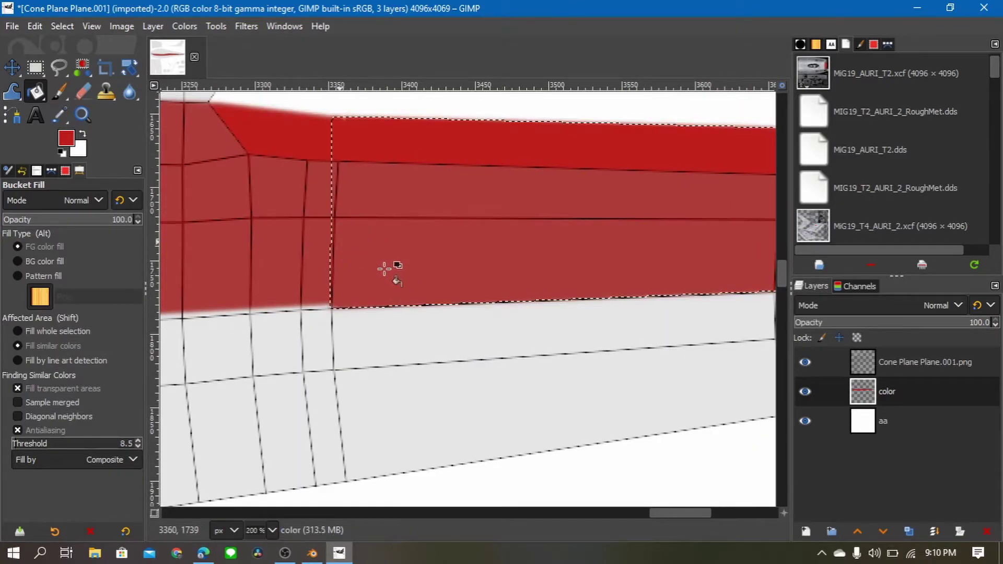
key(ctrl+shift+a)
Outline the unfilled strip along the stripe's lower edge with Free Select
ctrl+scroll(391, 274, down, 3)
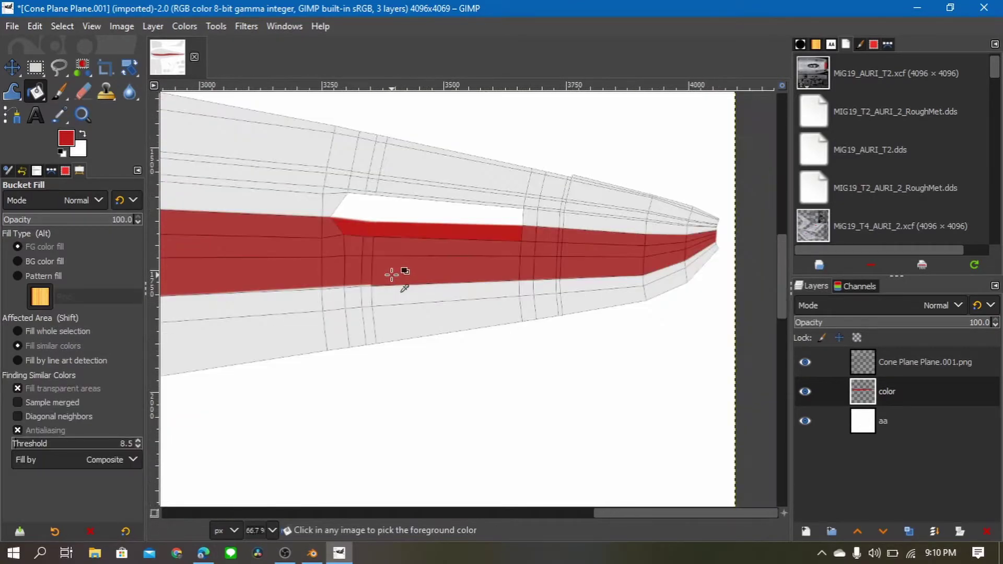
ctrl+scroll(371, 319, up, 2)
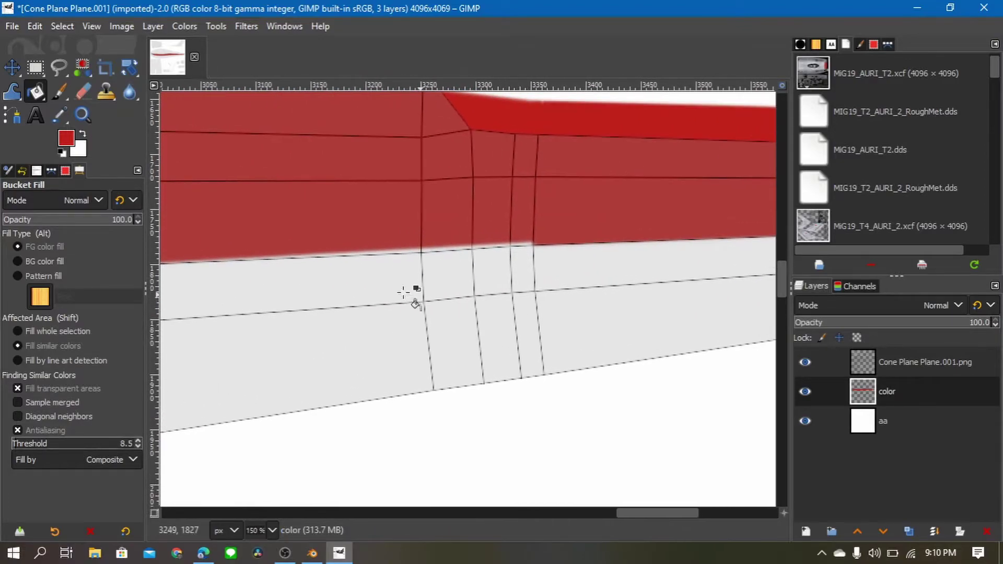
ctrl+scroll(280, 280, down, 2)
scroll(436, 302, left, 3)
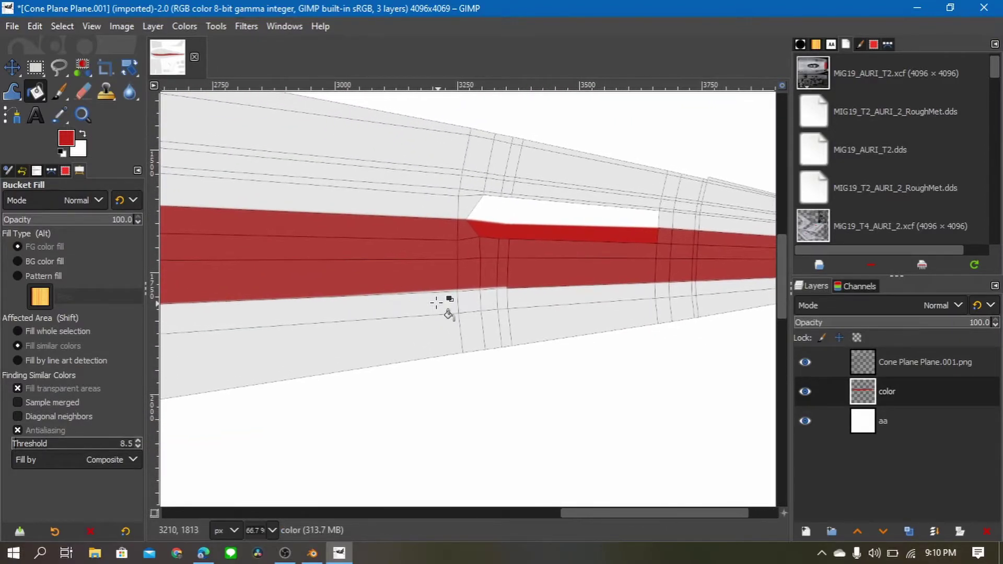
click(59, 67)
ctrl+scroll(206, 298, up, 2)
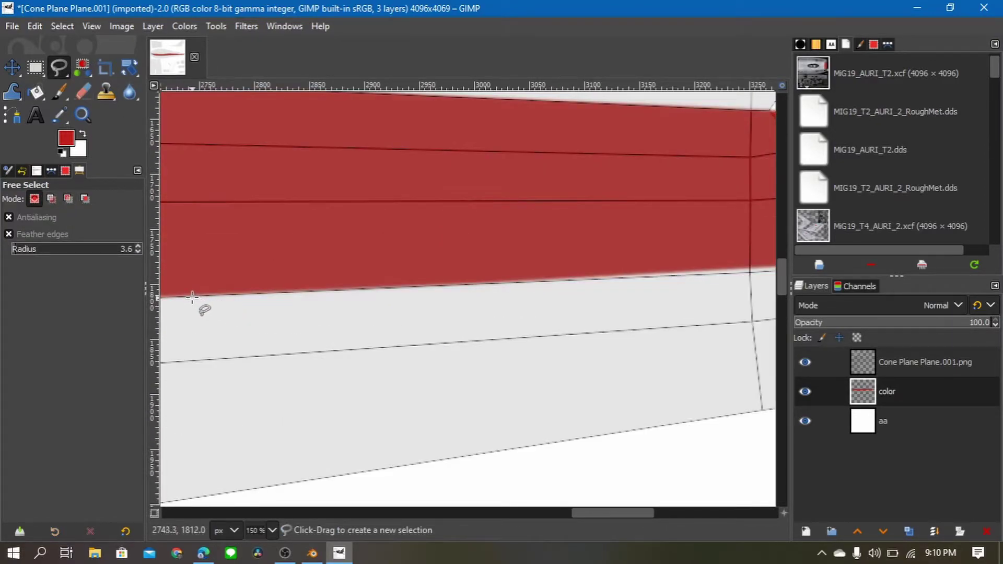
click(192, 296)
scroll(407, 308, right, 5)
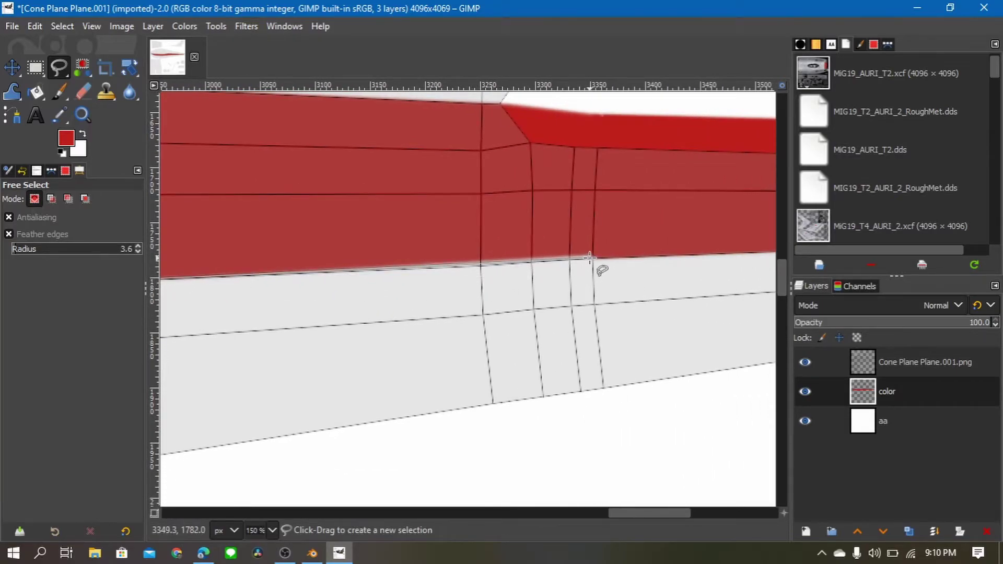
click(594, 252)
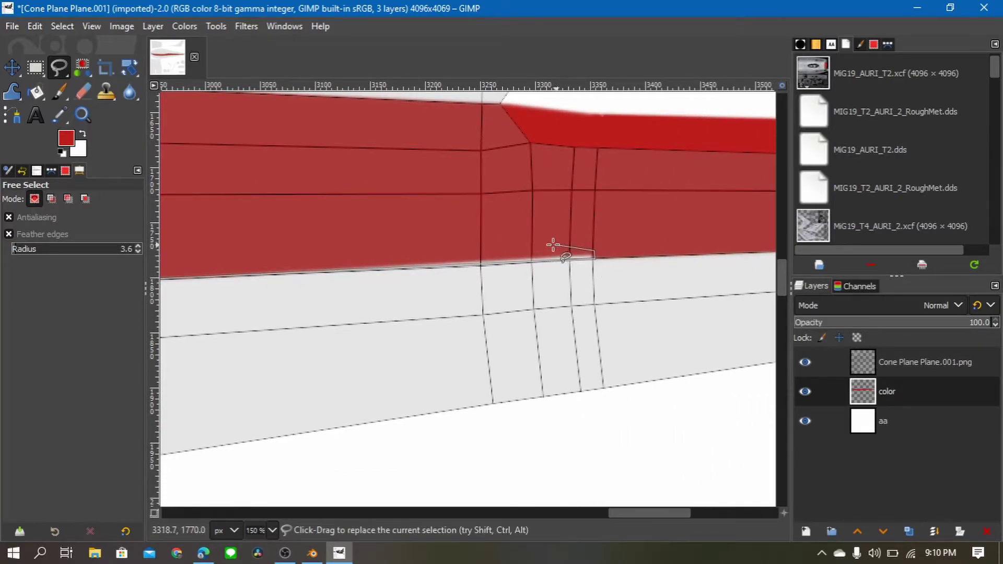
scroll(551, 246, left, 3)
scroll(554, 264, left, 3)
click(259, 281)
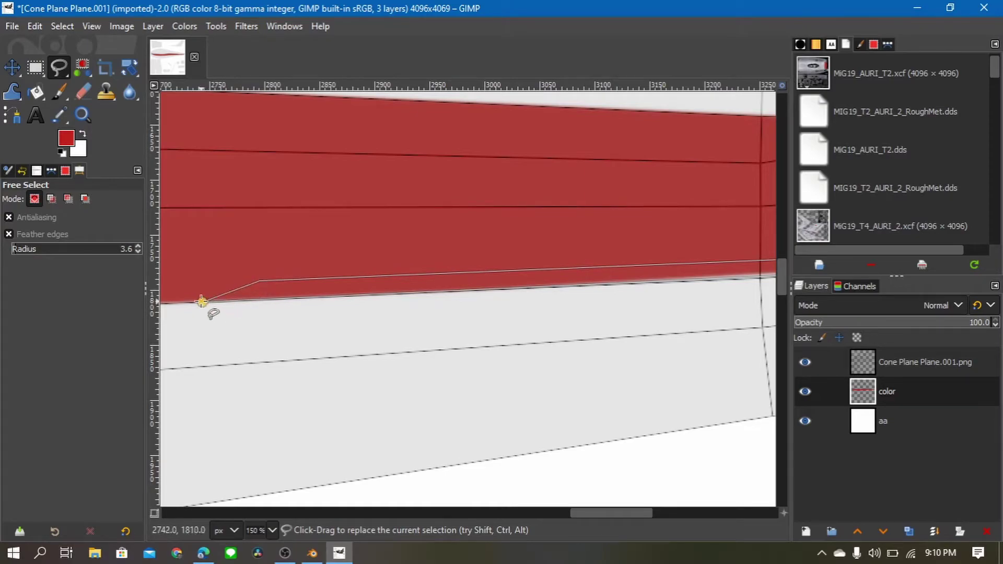
click(202, 302)
Bucket Fill the lower edge strip red, deselect, and zoom out
key(Return)
key(shift+b)
scroll(369, 291, right, 5)
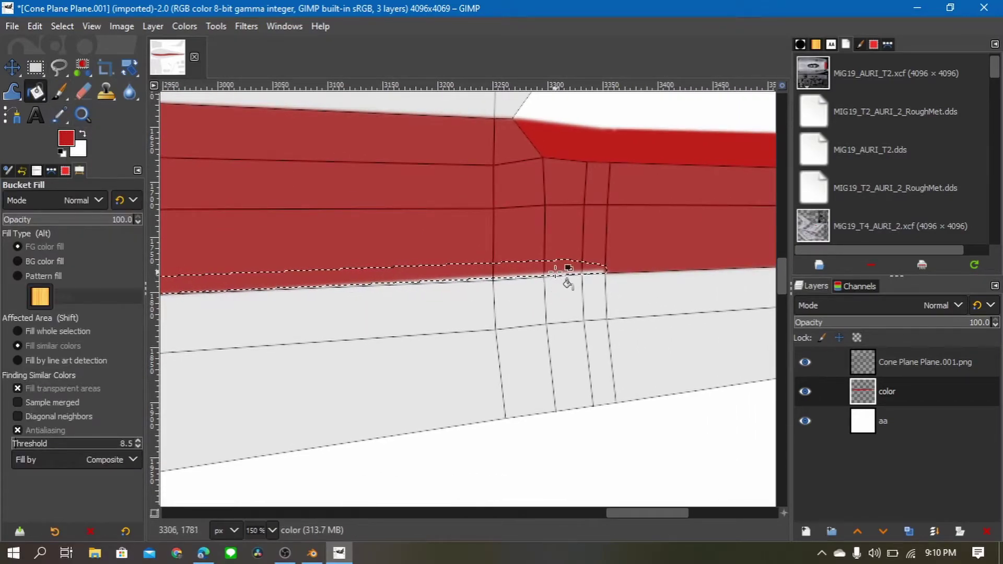
click(567, 282)
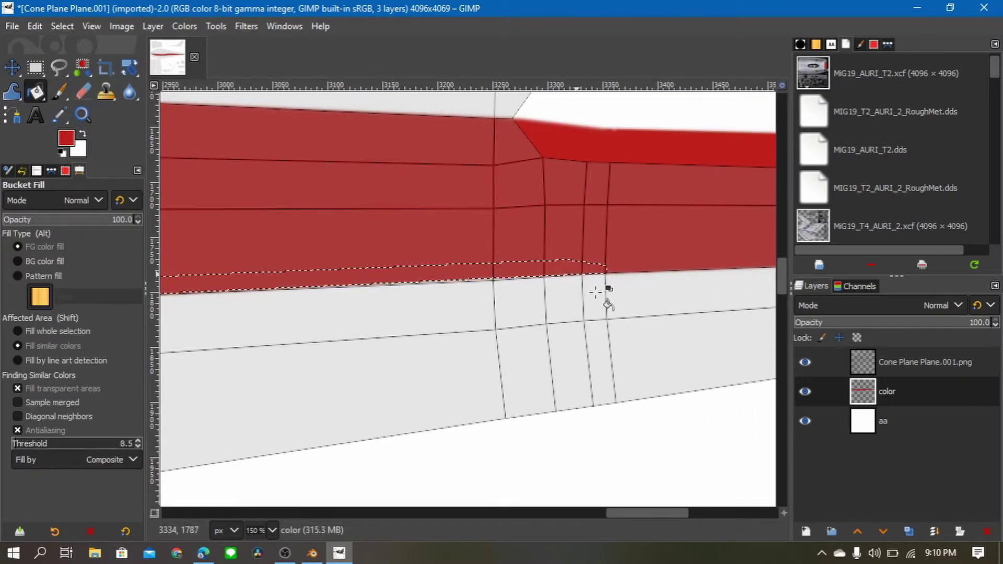
key(ctrl+shift+a)
ctrl+scroll(479, 318, down, 2)
ctrl+scroll(481, 320, down, 2)
ctrl+scroll(592, 342, down, 2)
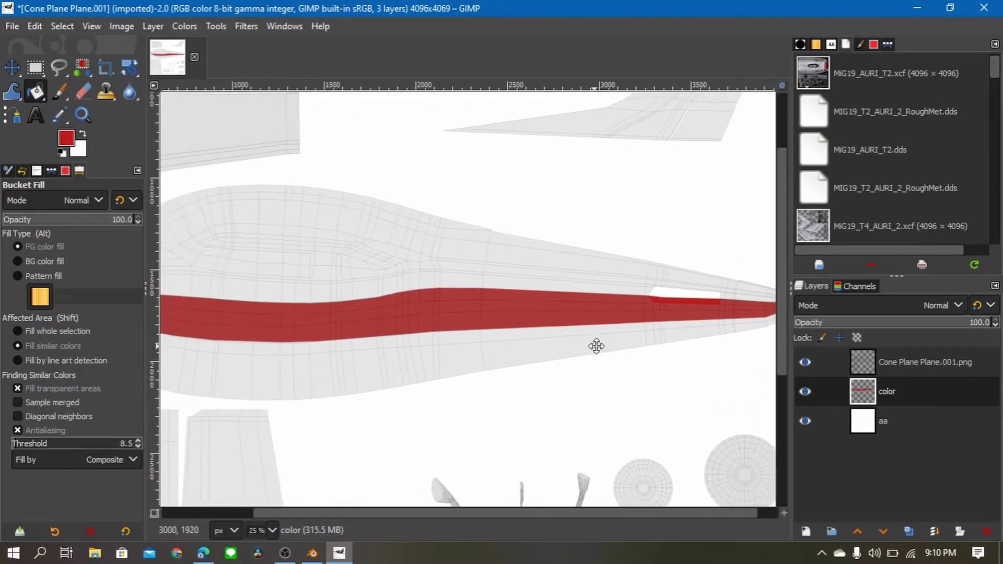
ctrl+scroll(571, 339, down, 2)
Put the color and aa layers into a new Layer Group
middle_drag(475, 298, 464, 262)
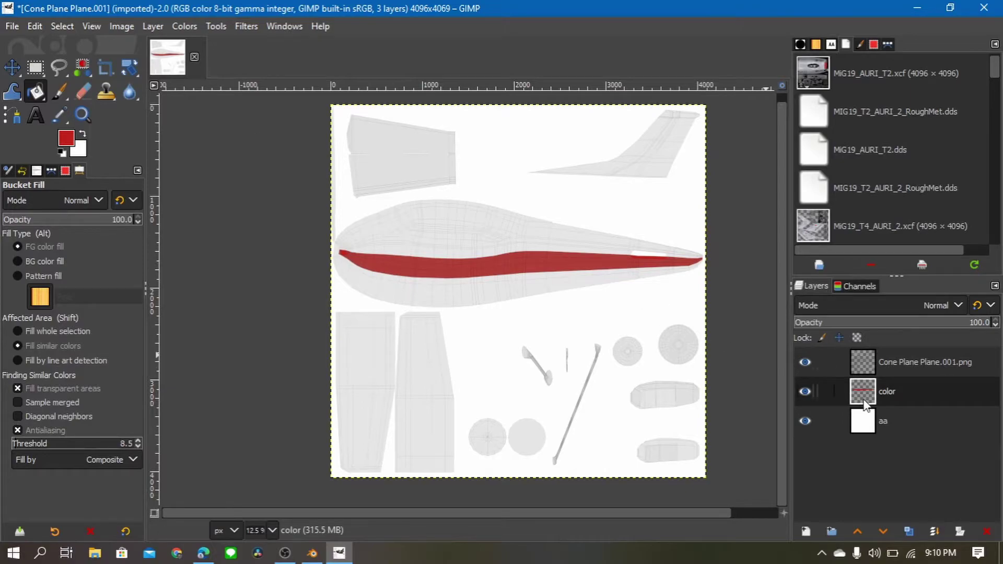
right_click(875, 451)
click(768, 137)
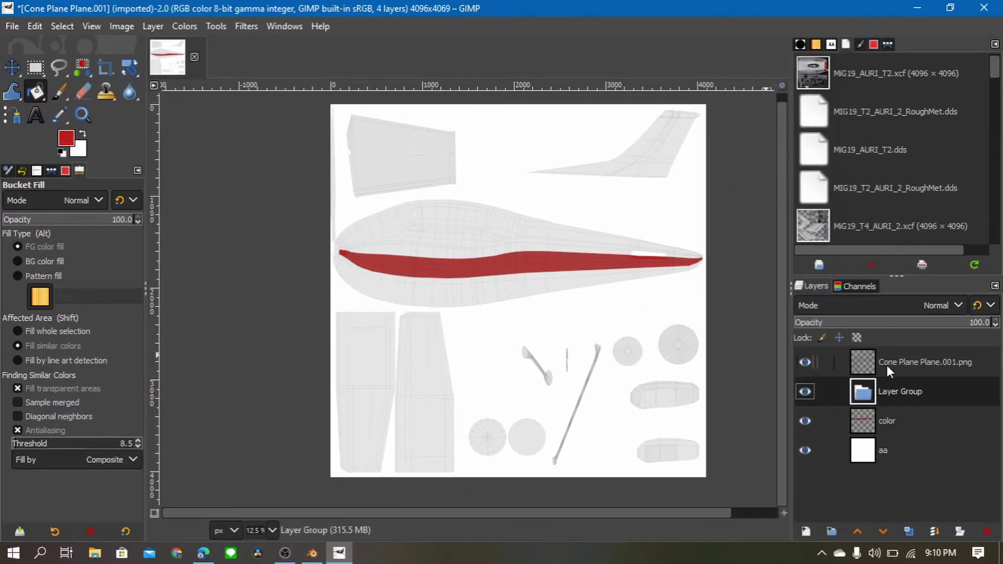
drag(862, 421, 863, 393)
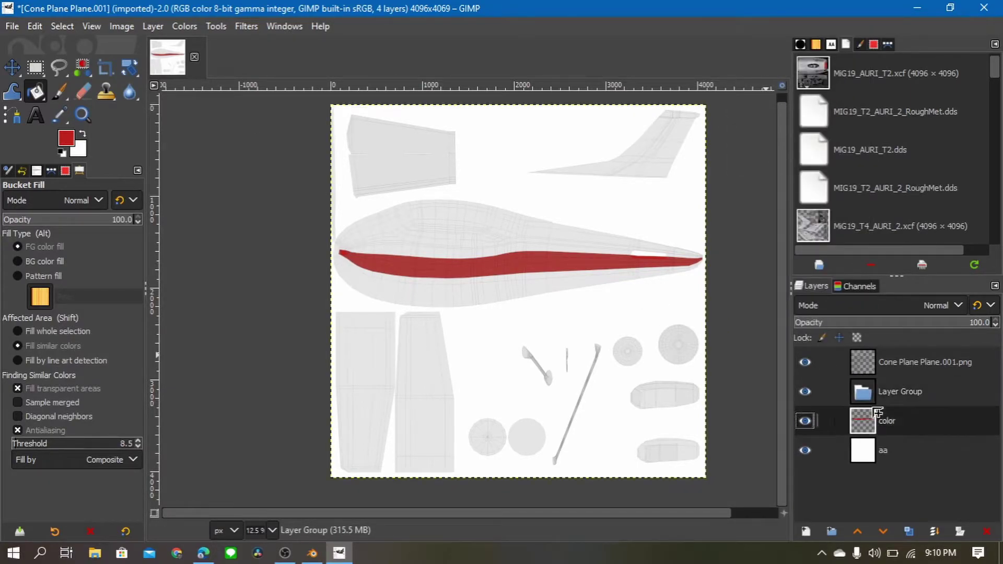
drag(870, 455, 882, 436)
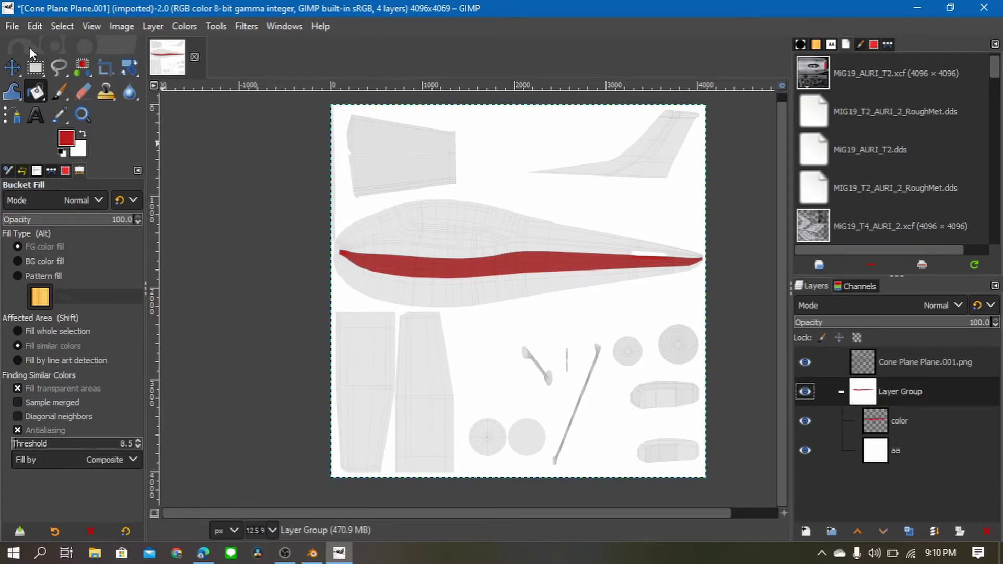
Export the texture as texture.png in the cessna folder, then switch to Blender
click(12, 26)
click(60, 254)
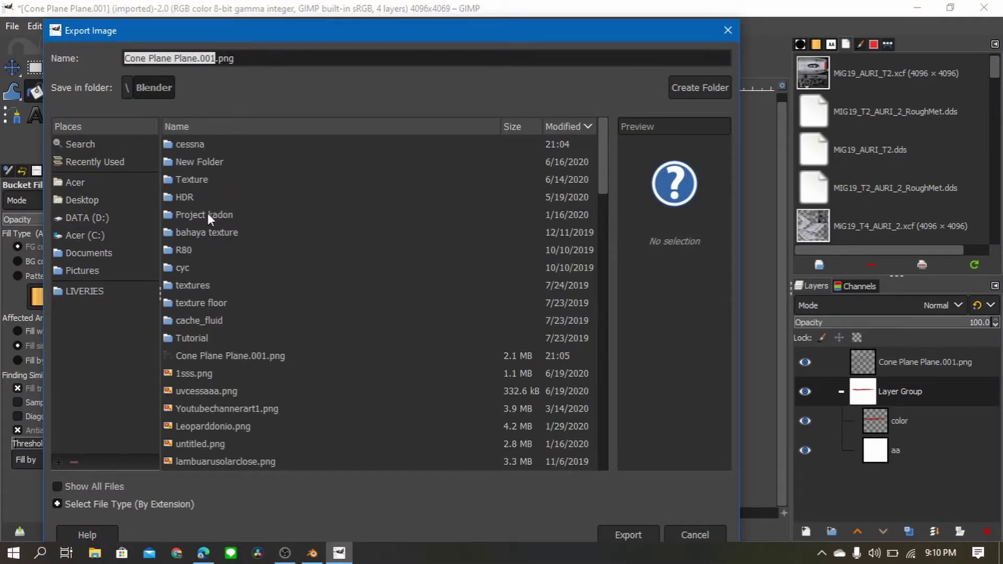
double_click(196, 147)
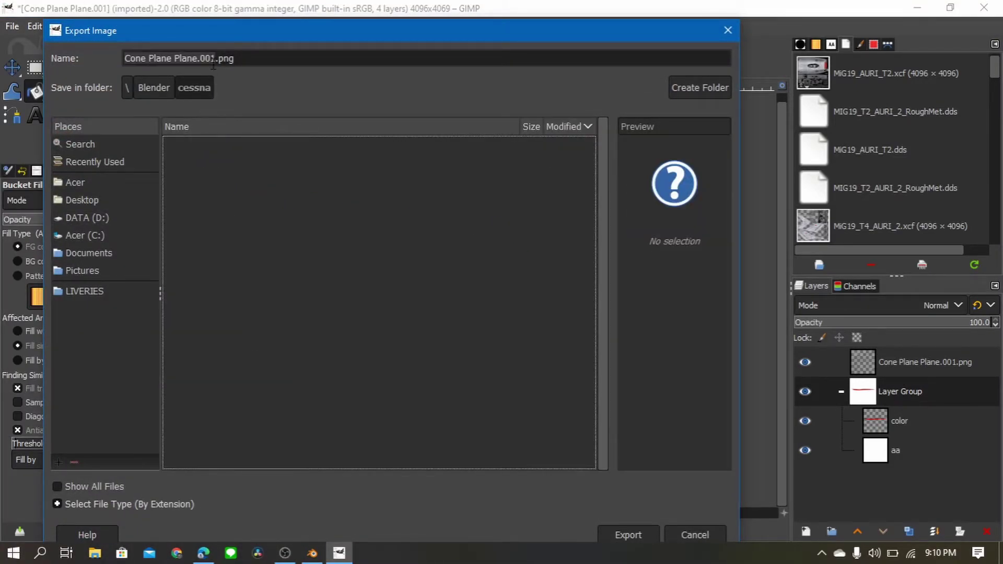
text(te)
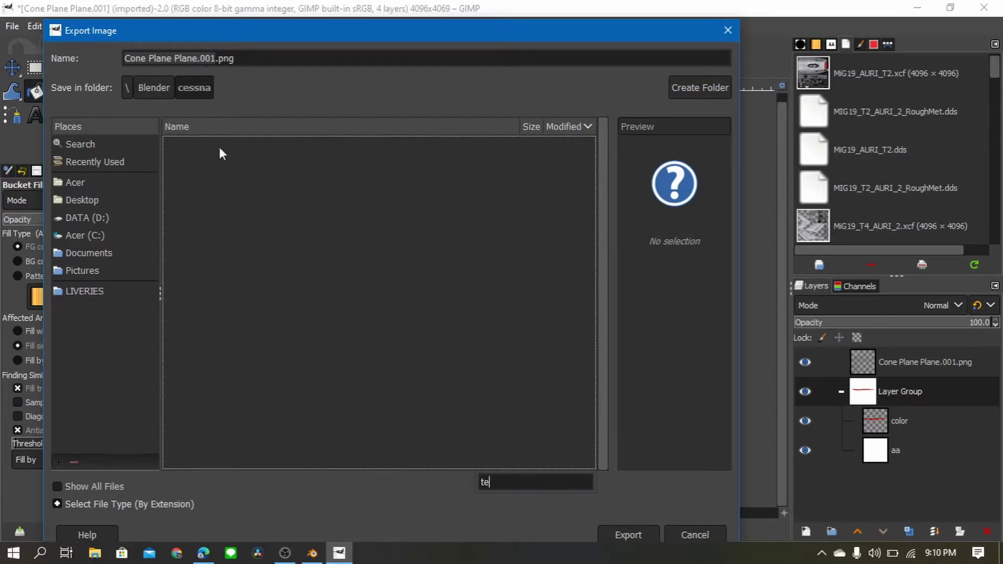
click(419, 353)
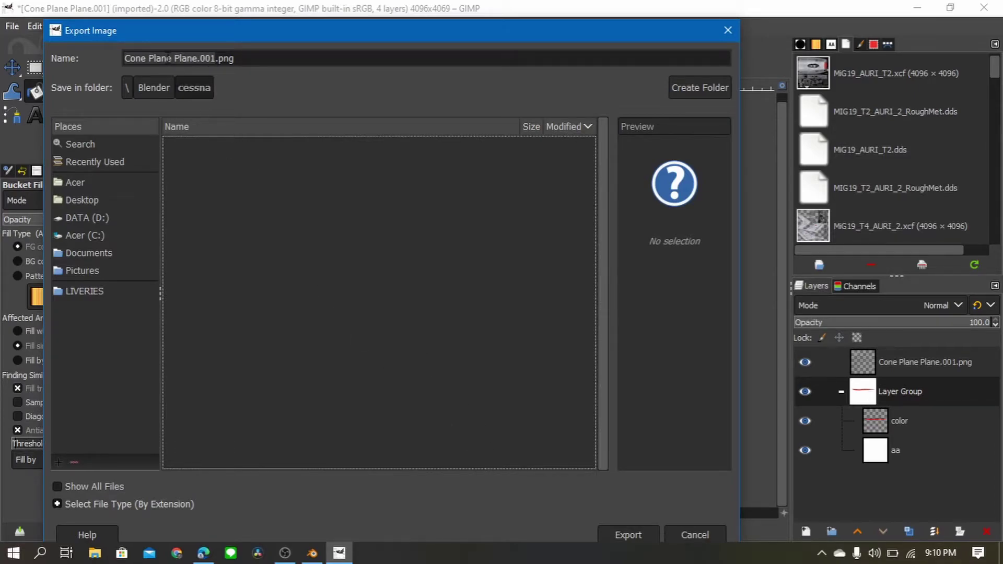
click(171, 58)
triple_click(176, 58)
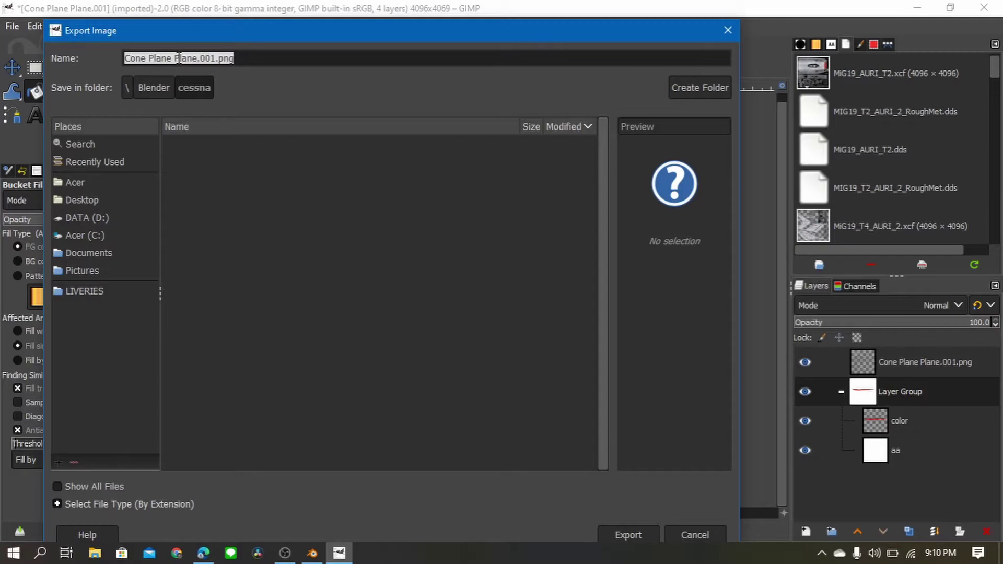
text(texture.)
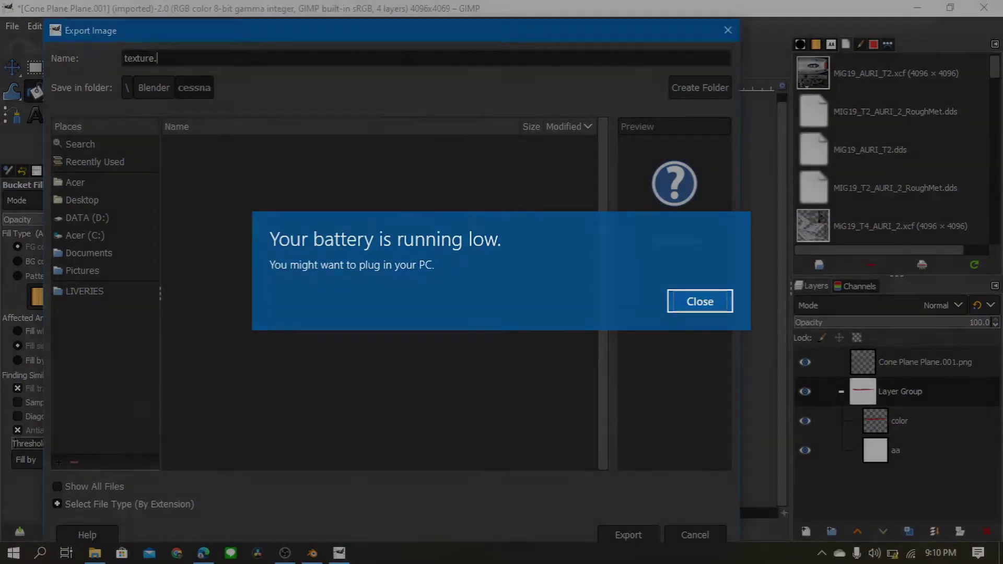
key(Return)
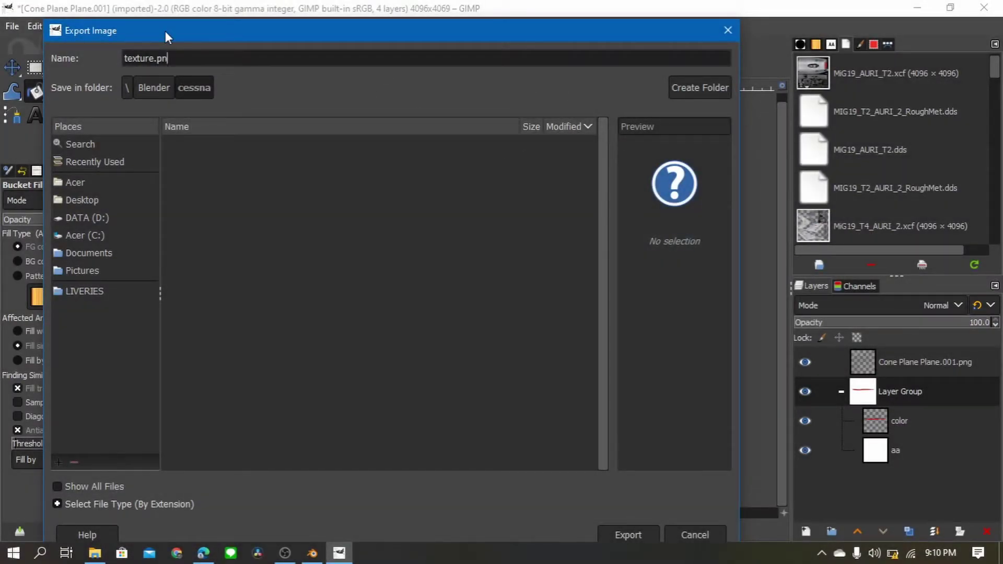
click(629, 534)
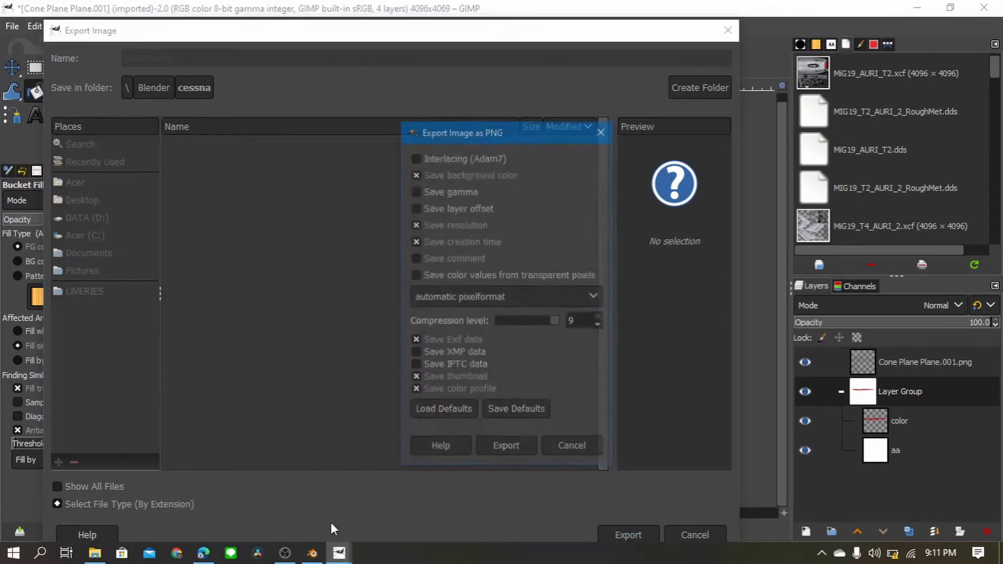
click(524, 449)
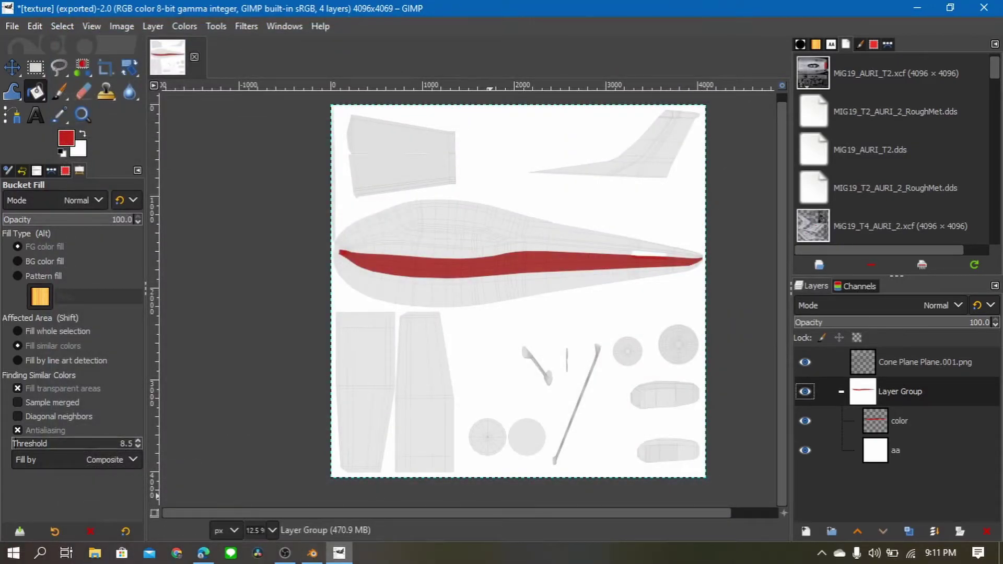
click(312, 553)
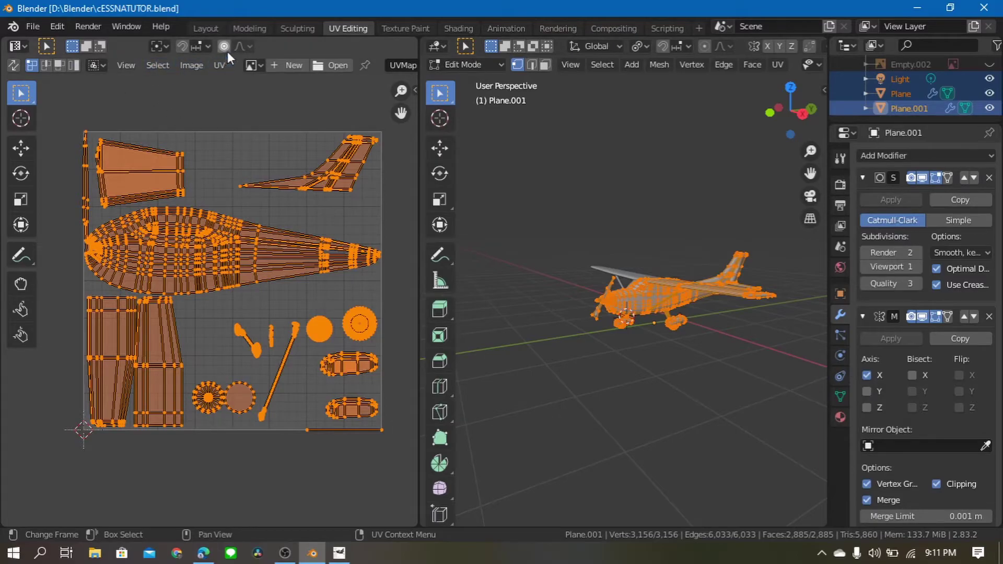
Load texture.png from the cessna folder into the UV Editor and deselect all with Alt+A
click(330, 65)
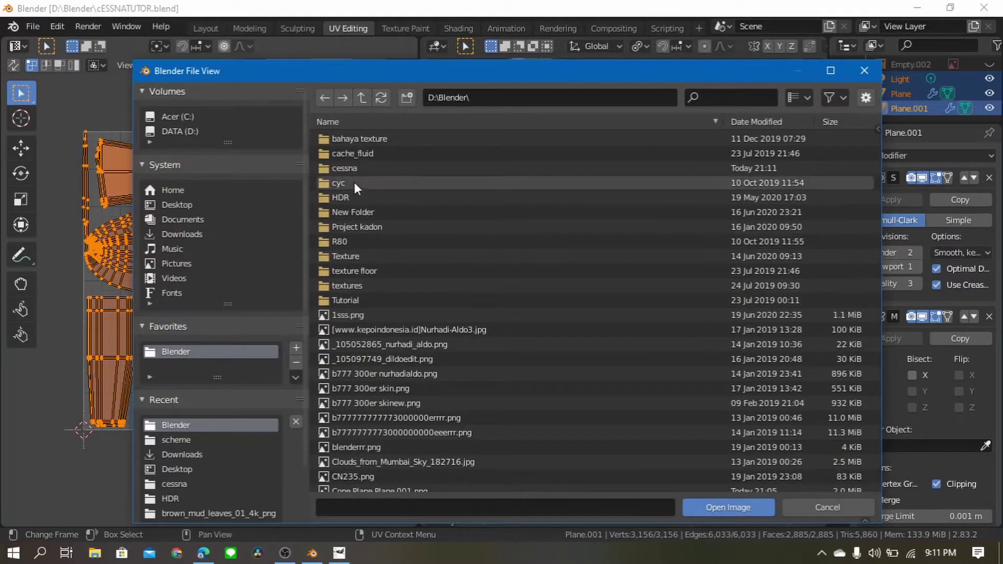
double_click(351, 168)
click(349, 138)
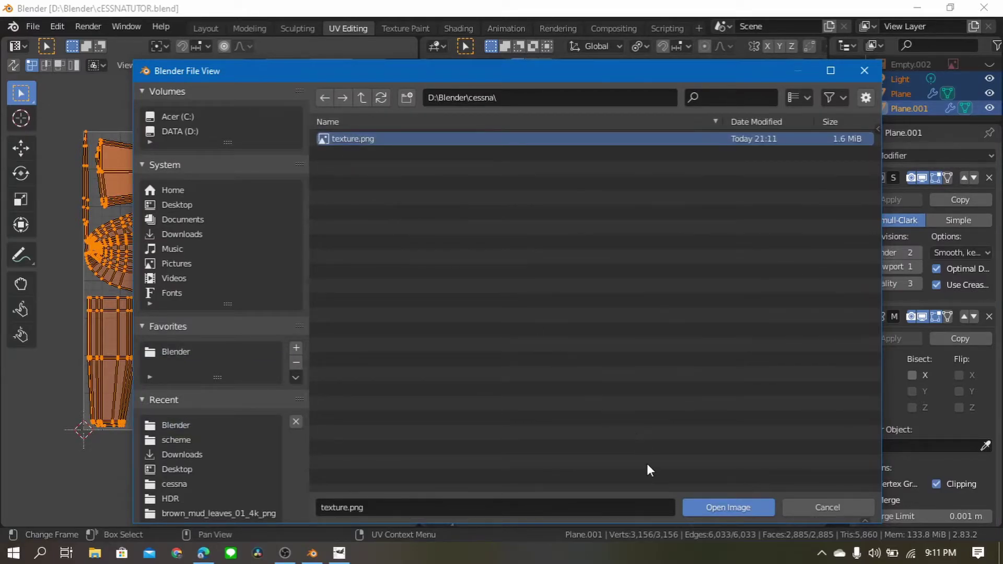
click(716, 508)
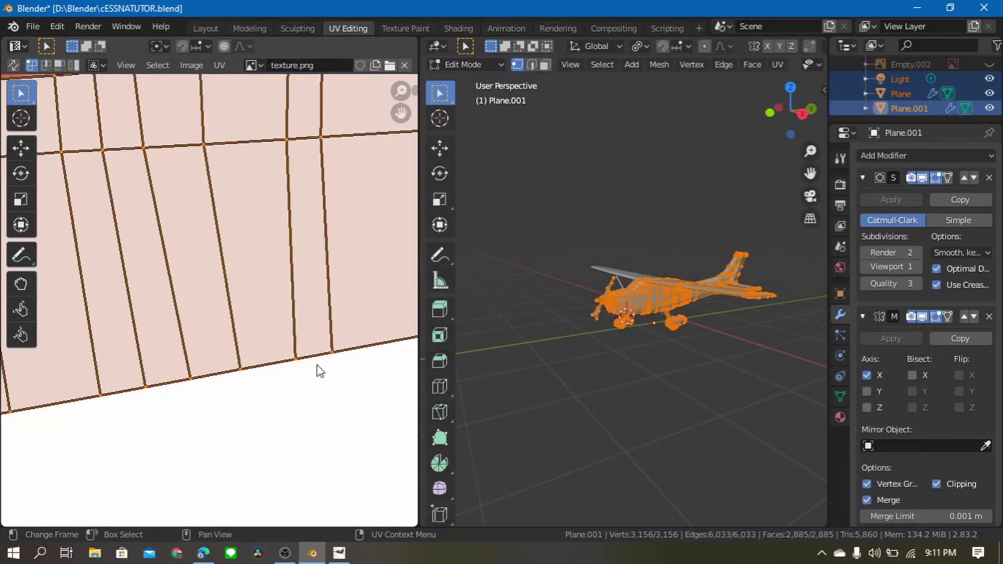
scroll(307, 372, down, 6)
scroll(307, 372, down, 2)
scroll(307, 372, down, 2)
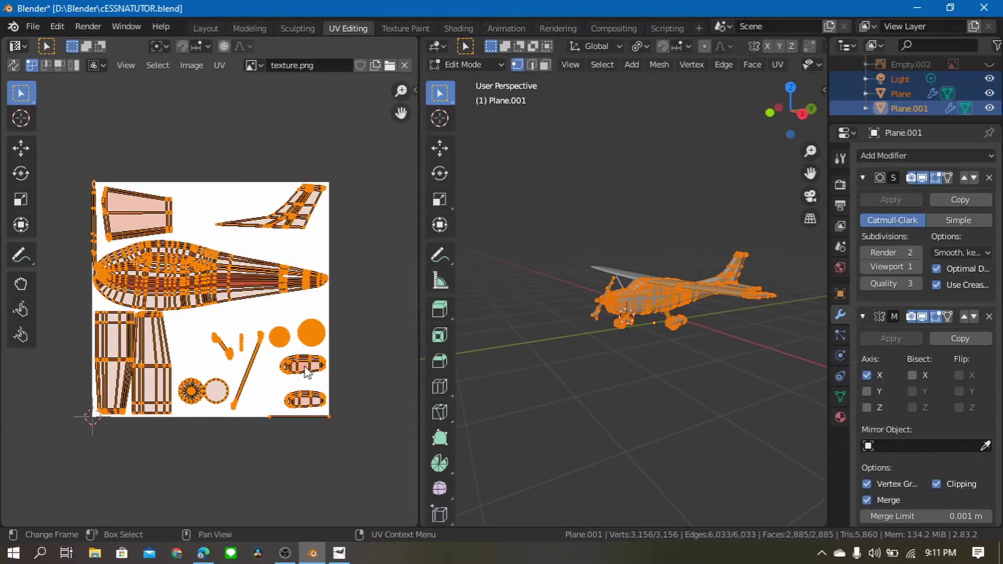
key(alt+a)
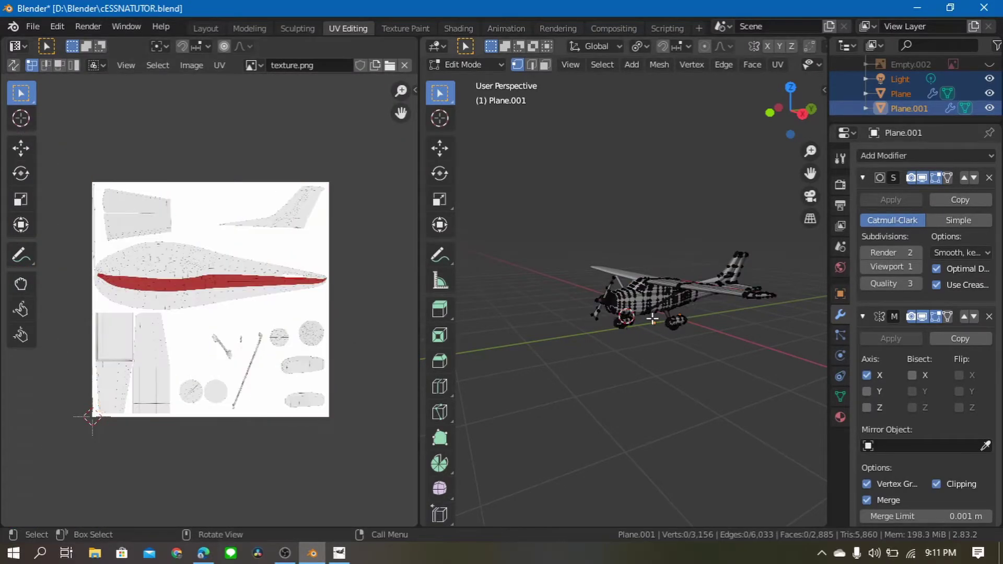
scroll(679, 292, up, 2)
scroll(756, 259, up, 3)
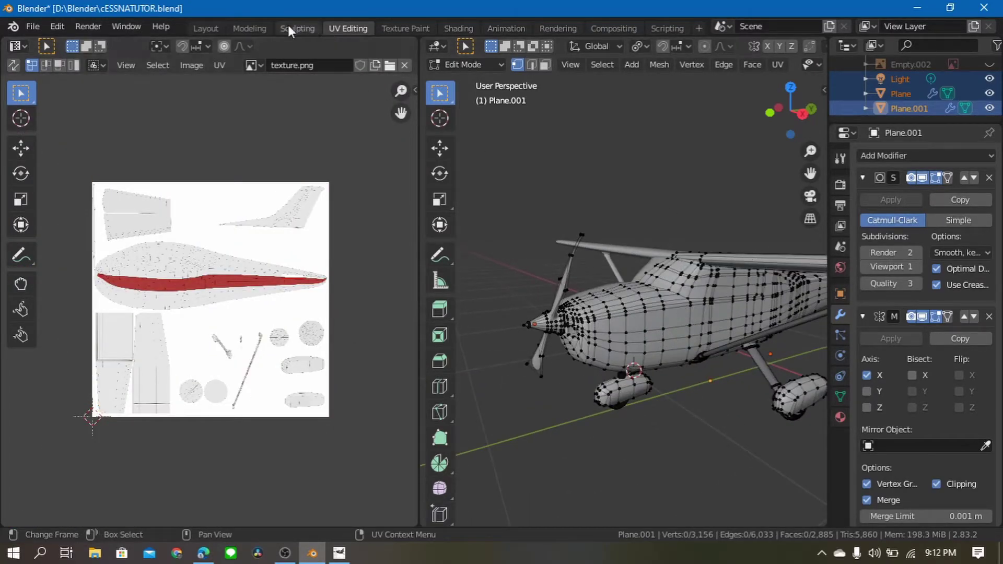
In the Shading workspace, show the material settings and select the fuselage
click(470, 22)
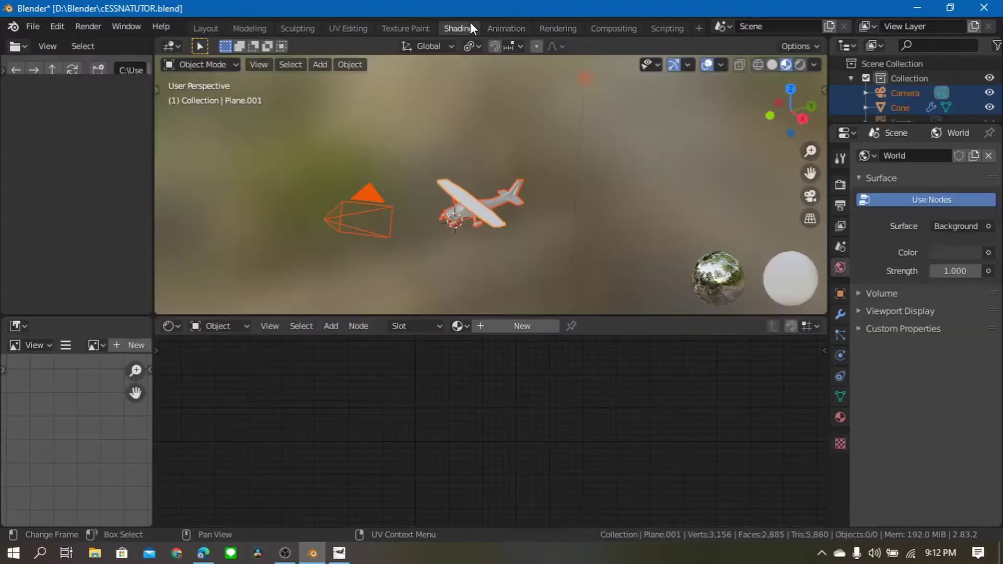
scroll(489, 205, up, 2)
scroll(497, 215, up, 3)
mouse_move(497, 215)
middle_down()
mouse_move(519, 178)
mouse_move(472, 202)
mouse_move(487, 163)
middle_up()
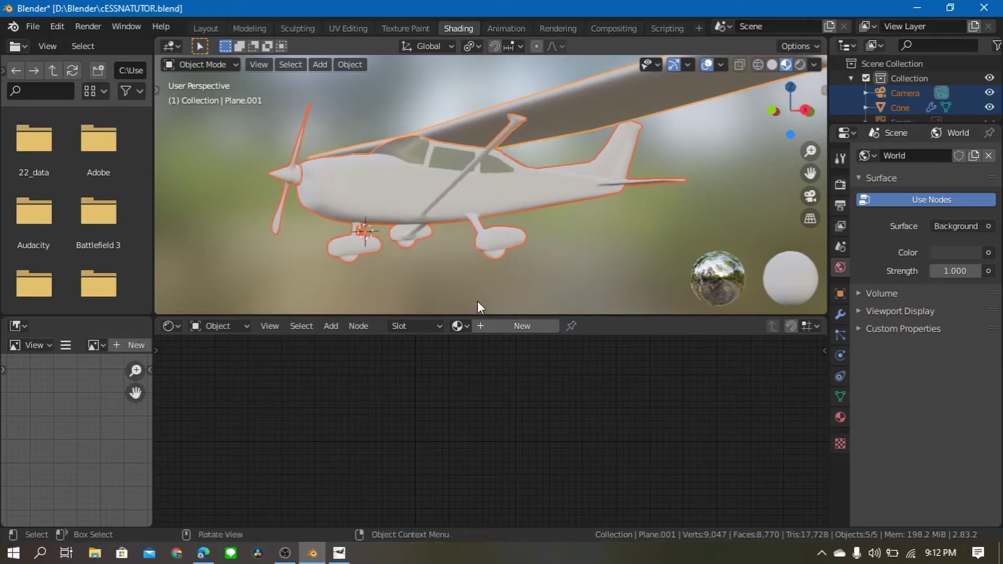
click(840, 417)
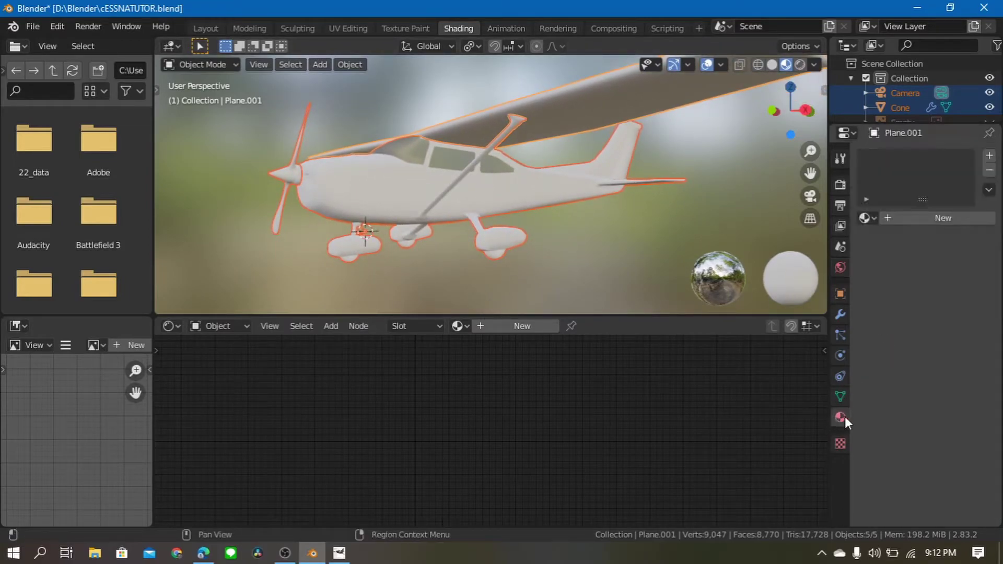
click(864, 218)
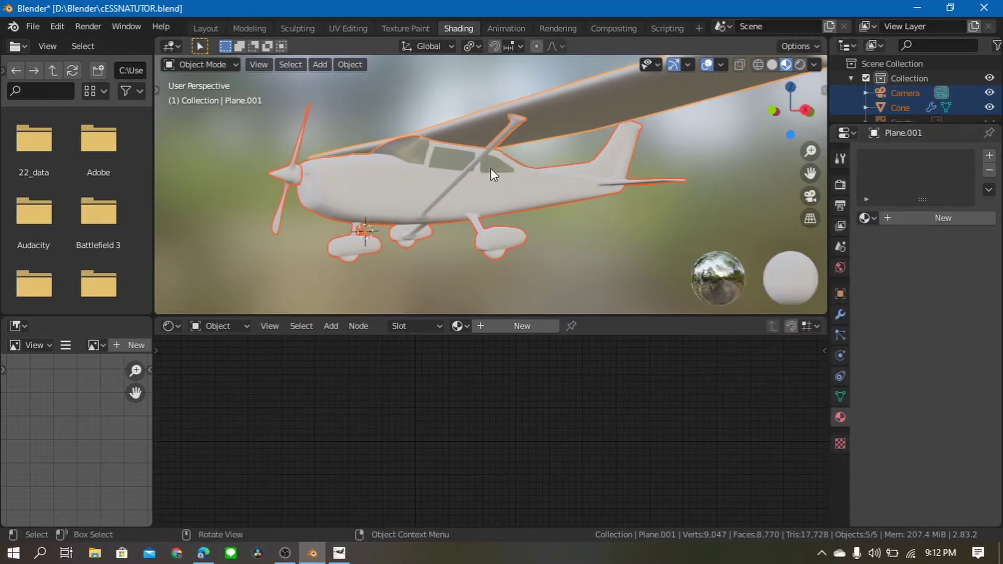
click(490, 169)
Add an Image Texture node using texture.png and connect it to Base Color
scroll(540, 457, up, 2)
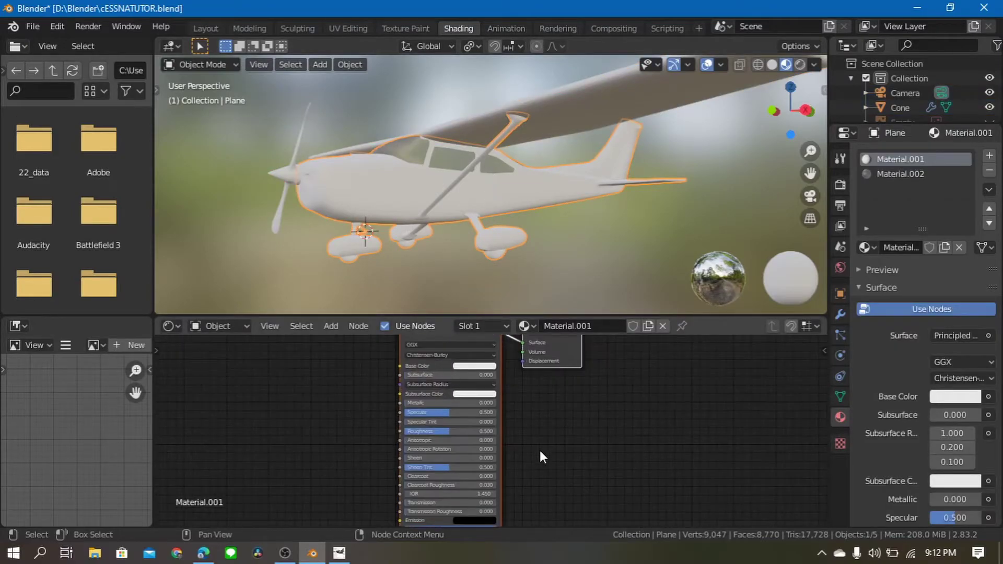
middle_drag(560, 474, 616, 514)
scroll(409, 443, up, 1)
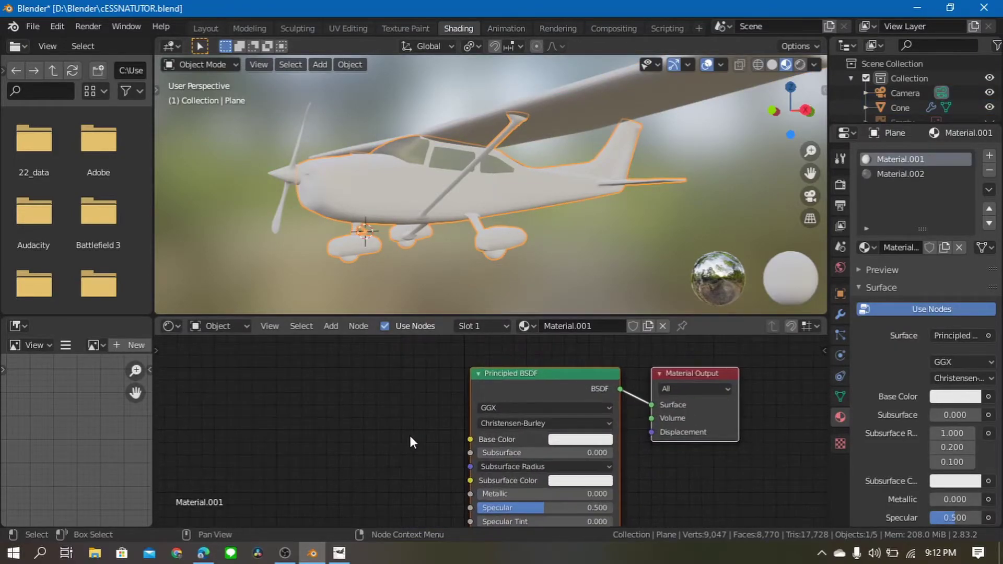
key(shift+a)
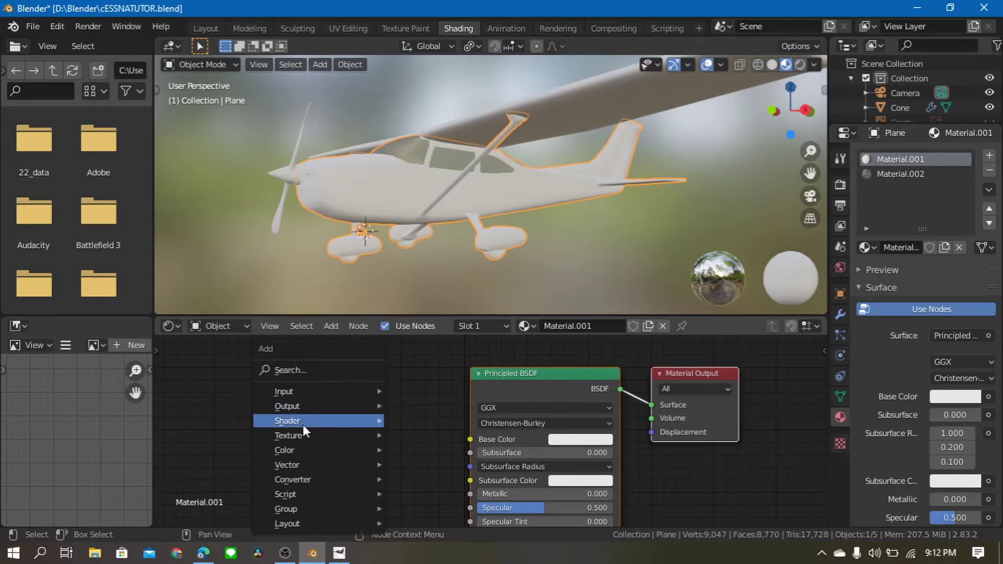
mouse_move(288, 434)
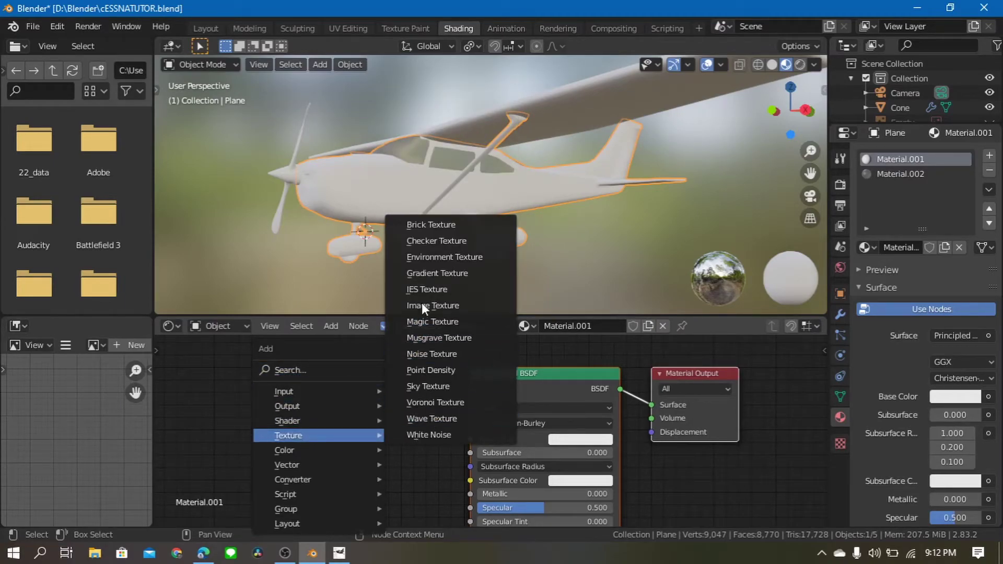
click(430, 305)
click(187, 363)
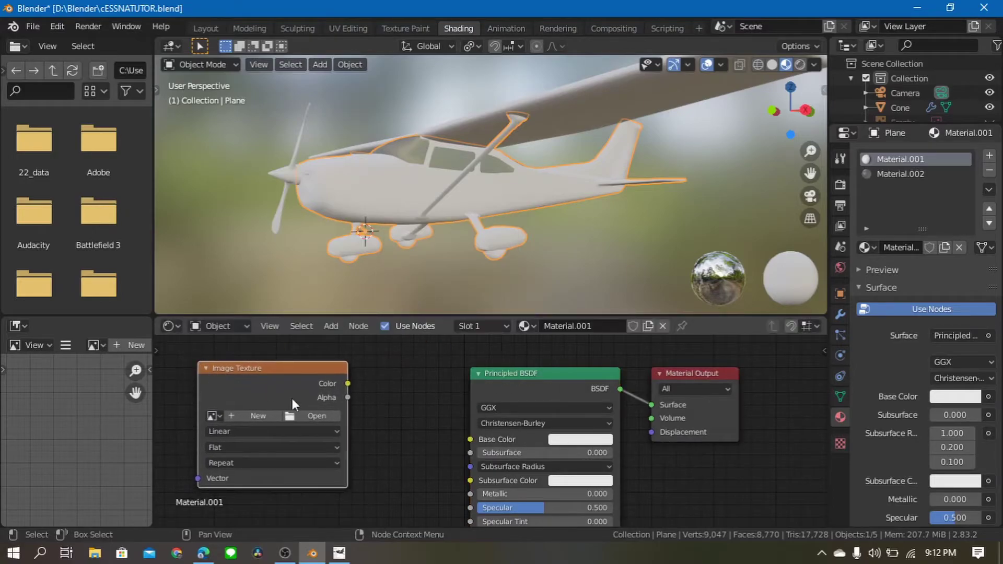
click(306, 416)
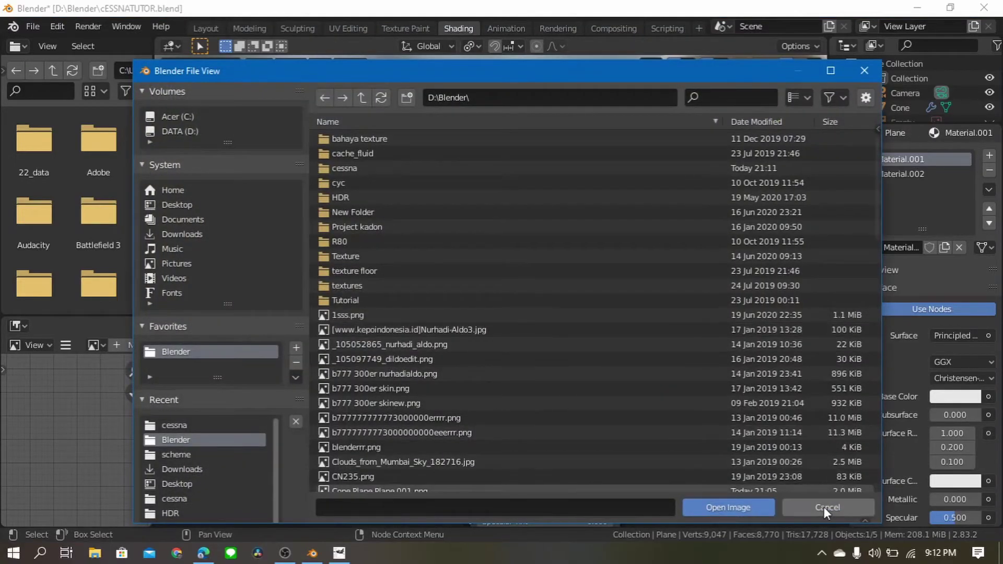
click(823, 507)
click(212, 415)
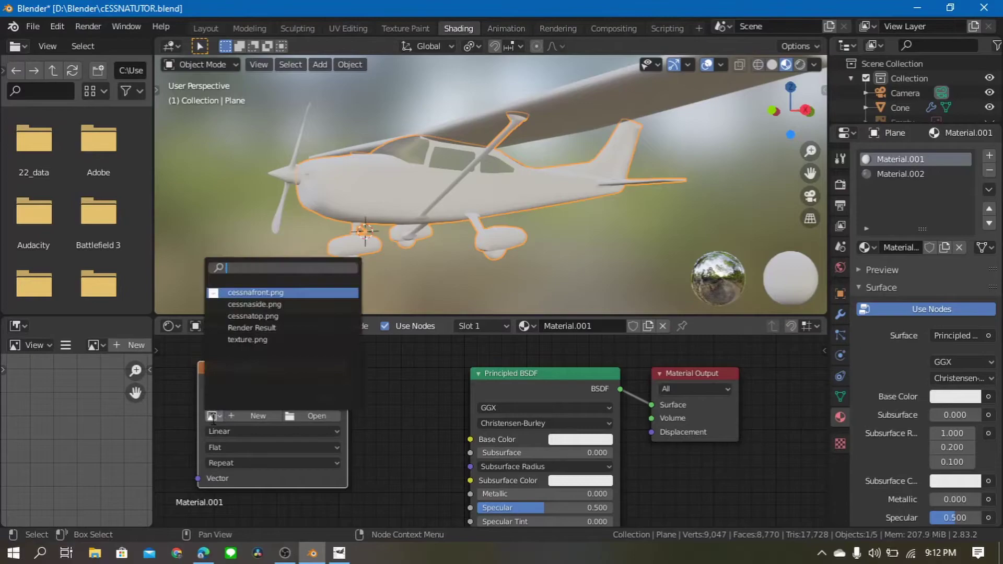
click(249, 340)
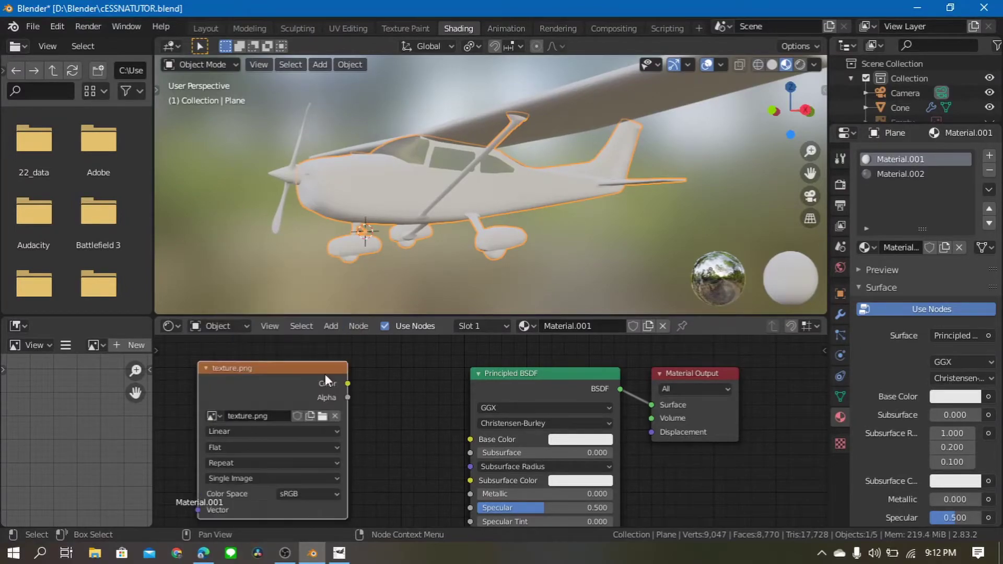
drag(348, 383, 470, 440)
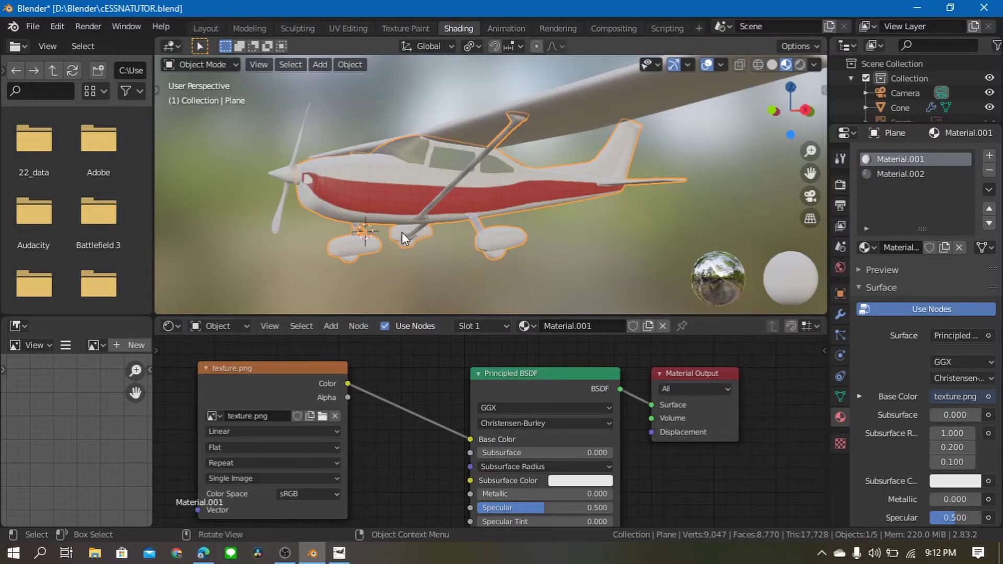
mouse_move(356, 249)
middle_down()
mouse_move(458, 257)
mouse_move(410, 181)
mouse_move(402, 262)
middle_up()
Hide the Cone Plane wireframe layer in GIMP and re-export texture.png
click(340, 553)
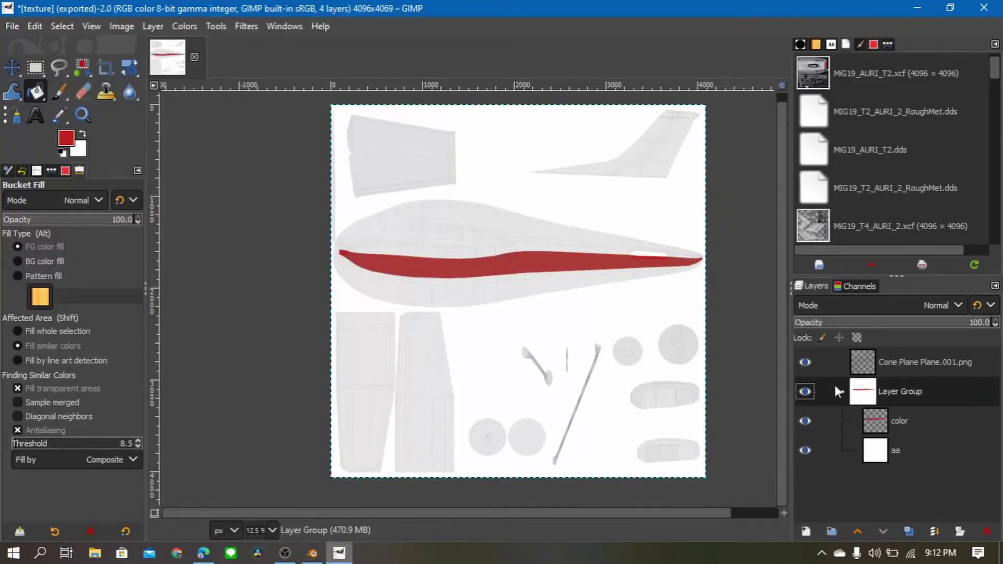
click(813, 360)
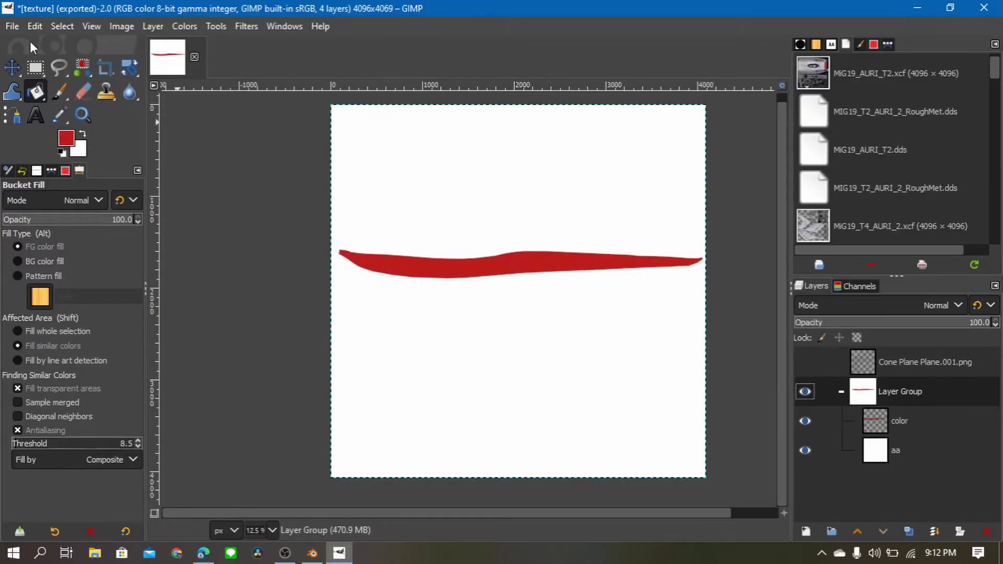
click(11, 27)
click(68, 239)
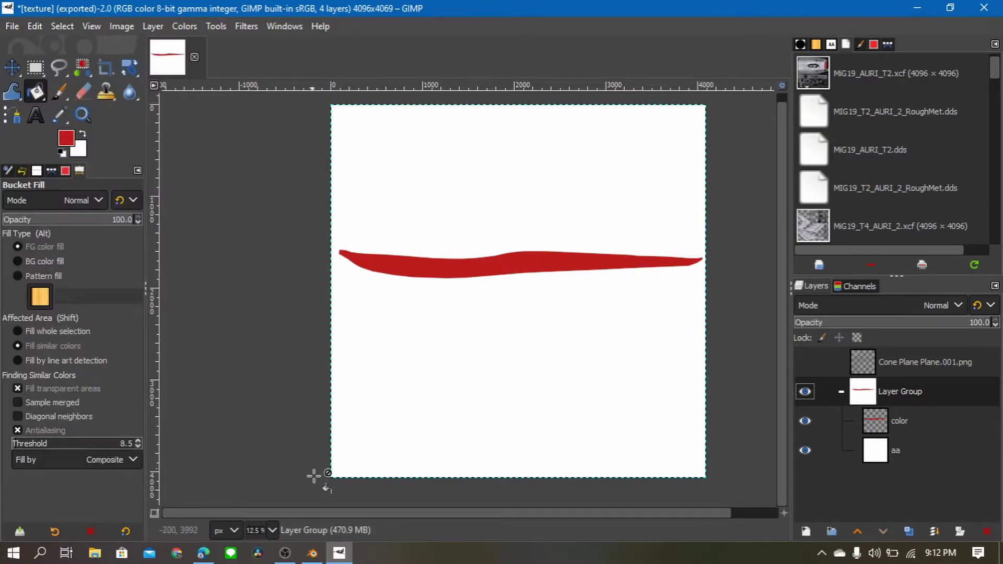
Reload texture.png from disk in Blender's UV Editing workspace
click(311, 553)
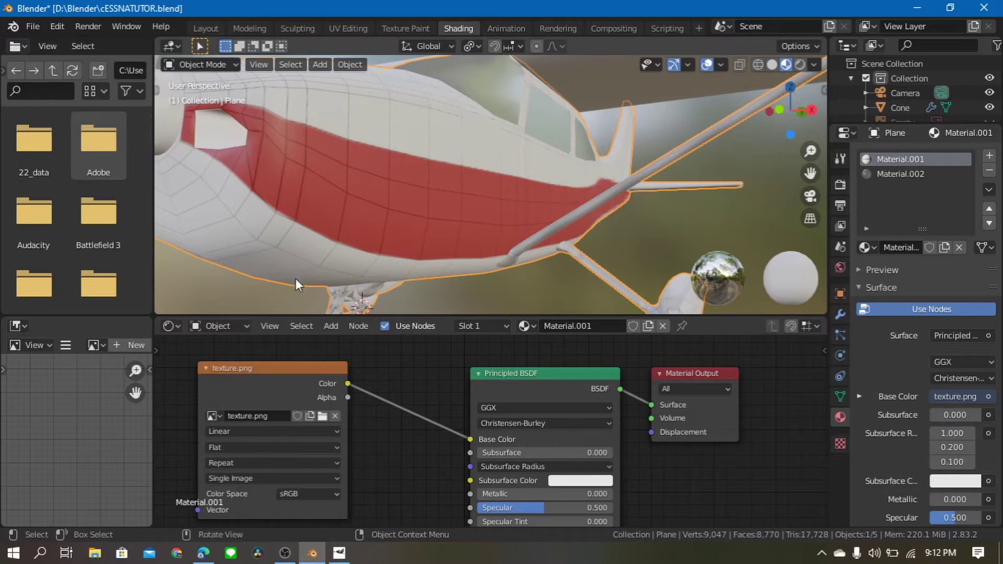
click(338, 28)
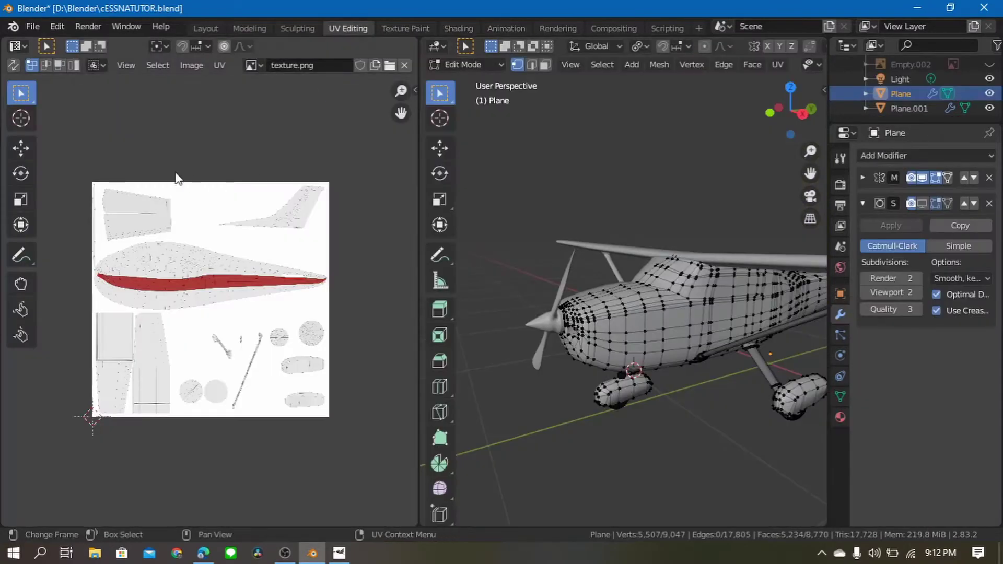
click(193, 67)
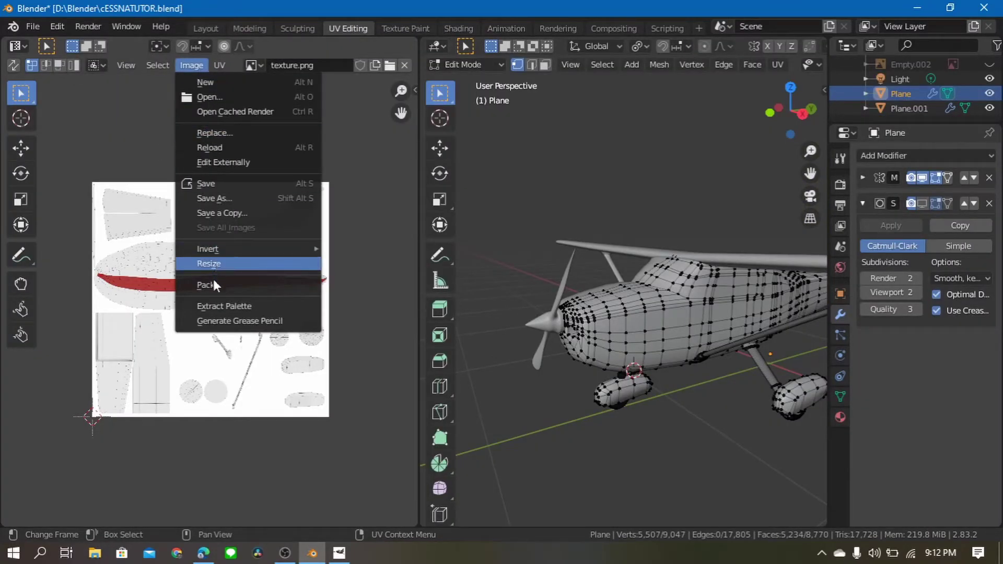
click(234, 148)
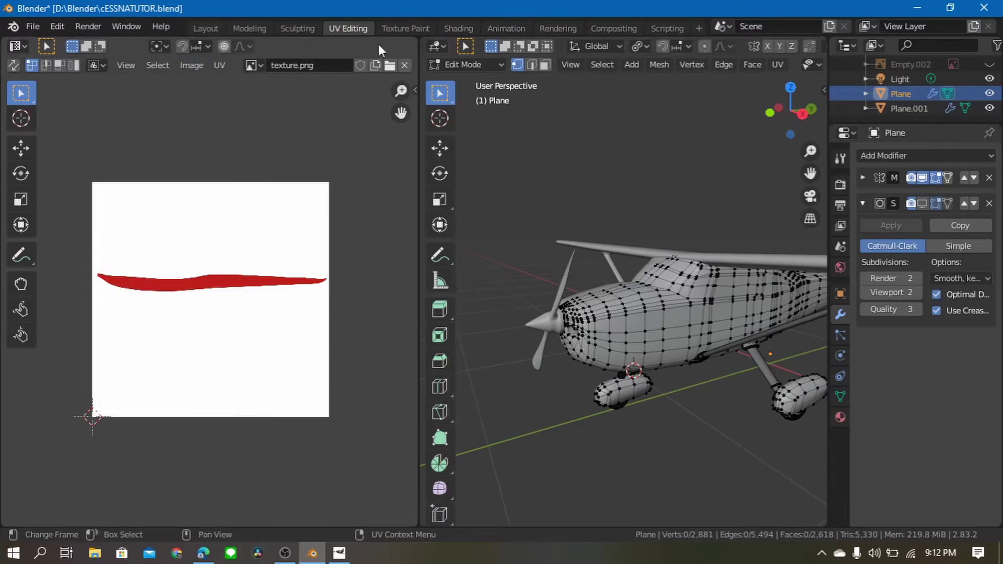
Inspect the cleanly striped plane from several angles in Shading, then return to GIMP
click(464, 28)
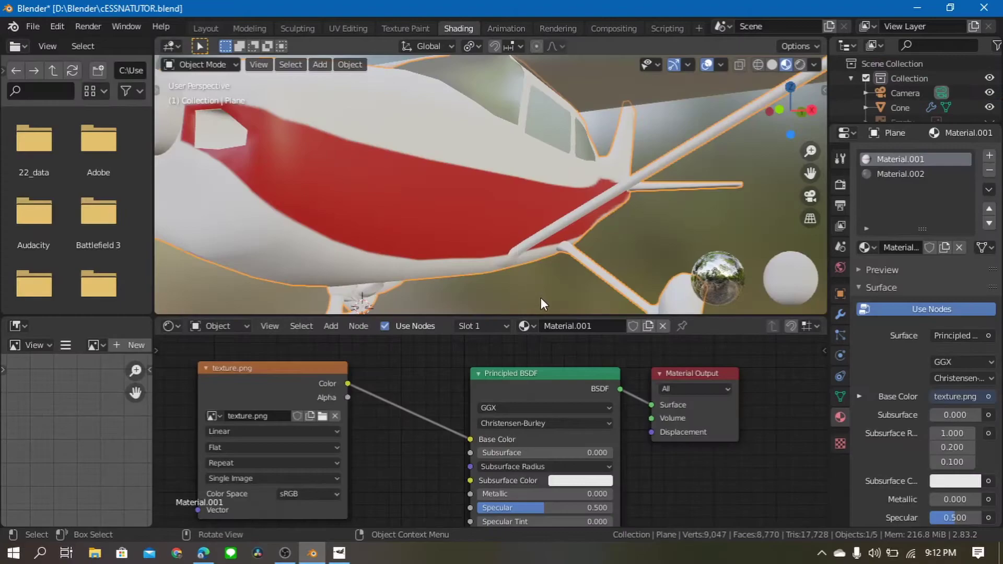
scroll(421, 243, down, 5)
mouse_move(582, 228)
middle_down()
mouse_move(385, 231)
mouse_move(433, 217)
mouse_move(622, 224)
middle_up()
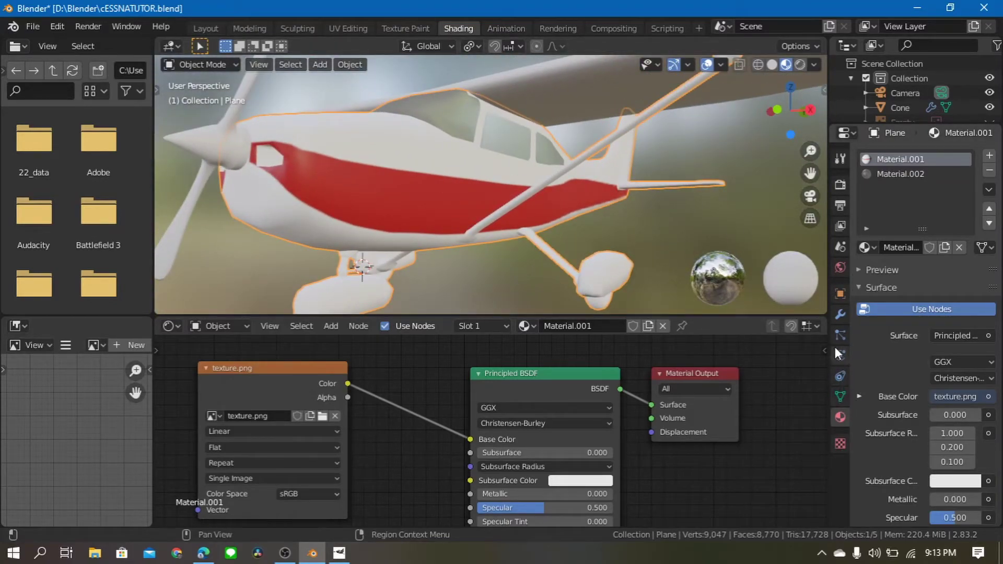
click(840, 315)
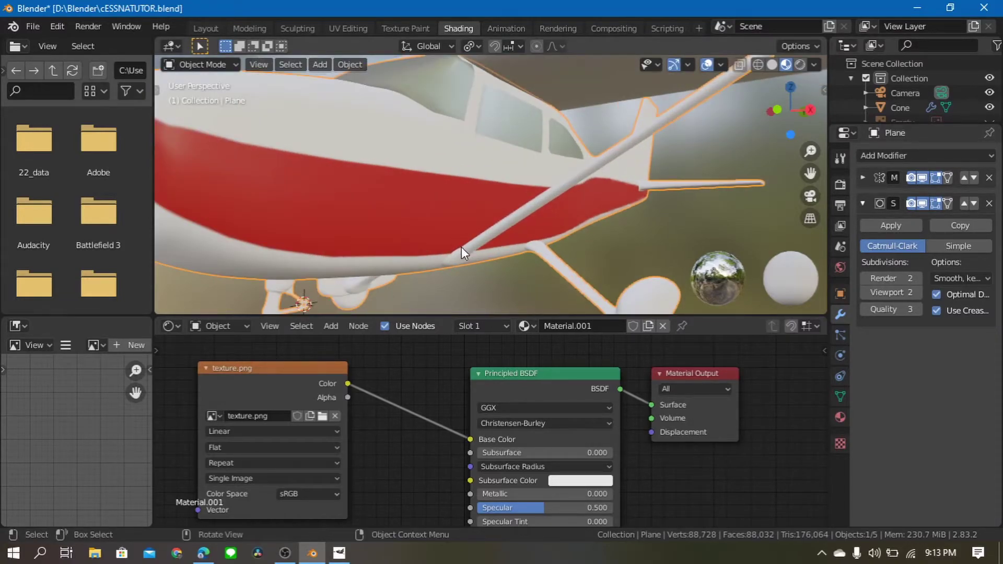
scroll(459, 248, down, 3)
middle_drag(455, 249, 275, 180)
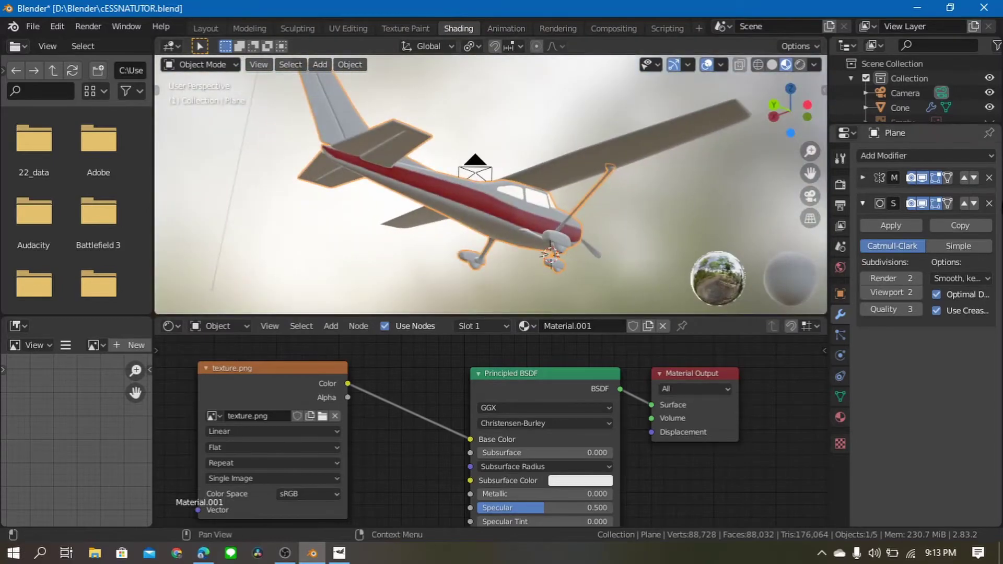
mouse_move(784, 245)
middle_down()
mouse_move(367, 269)
mouse_move(425, 254)
middle_up()
scroll(423, 249, up, 2)
scroll(438, 249, up, 2)
scroll(449, 246, up, 2)
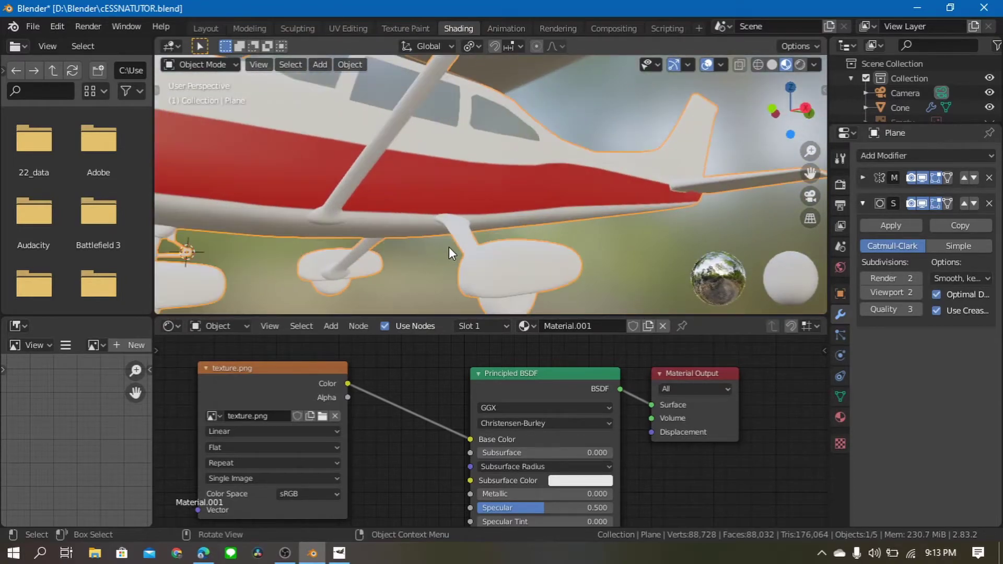
scroll(449, 246, up, 2)
scroll(486, 256, down, 2)
scroll(488, 259, down, 2)
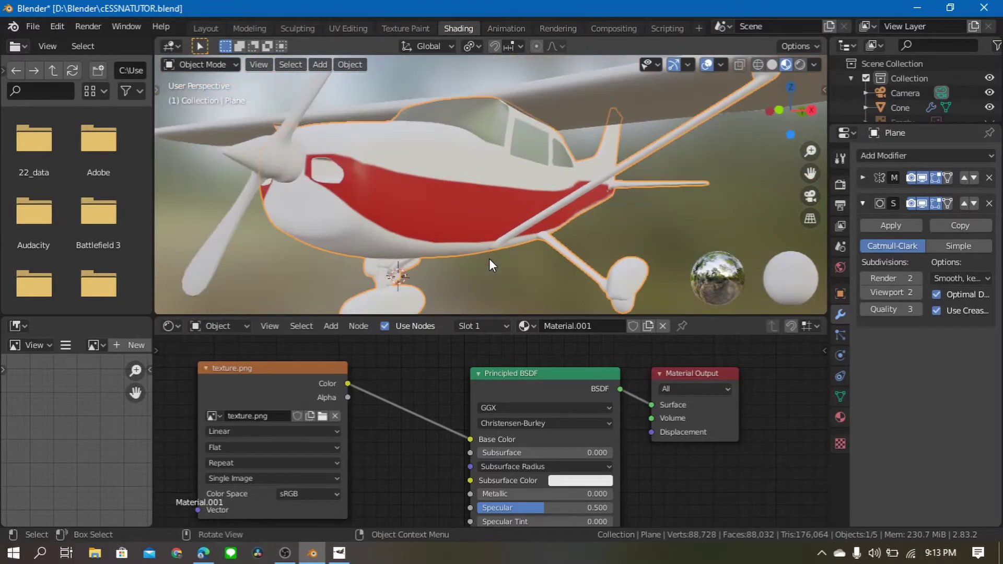
mouse_move(494, 262)
middle_down()
mouse_move(495, 274)
mouse_move(462, 296)
mouse_move(456, 259)
mouse_move(483, 250)
middle_up()
scroll(462, 297, down, 3)
key(alt+Tab)
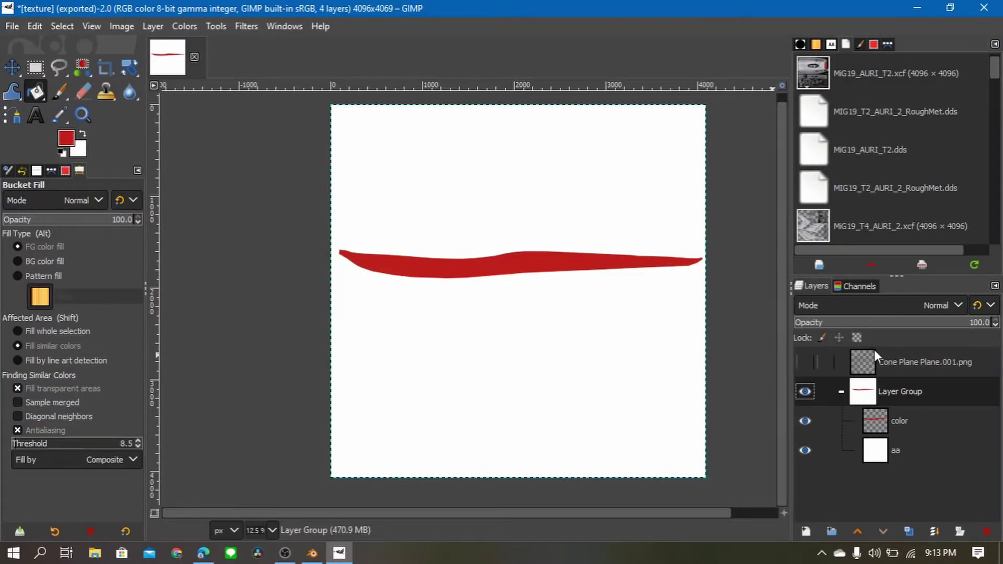
Show the UV wireframe layer again and zoom to the tall panels
click(805, 362)
ctrl+scroll(414, 253, up, 2)
ctrl+scroll(470, 353, up, 1)
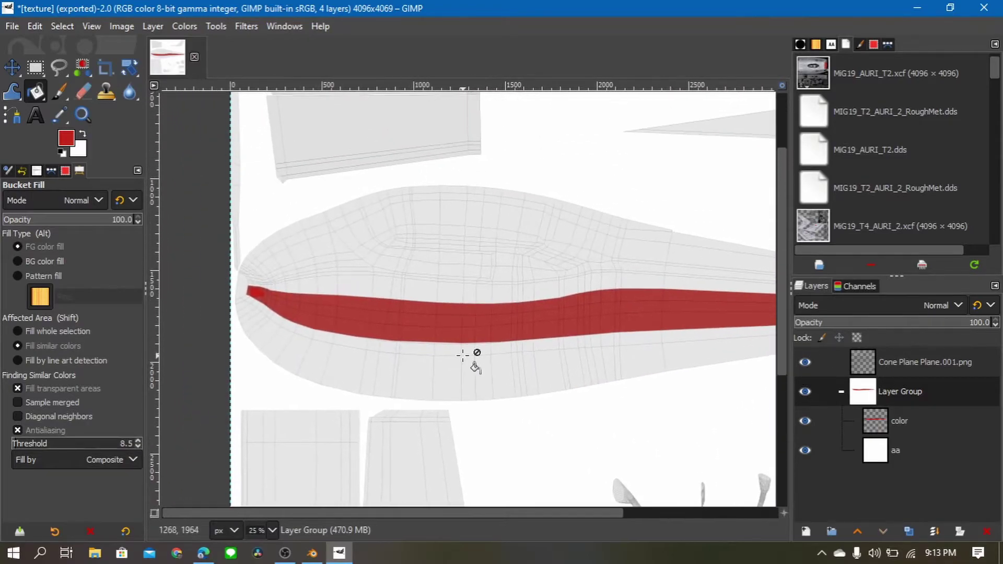
middle_drag(458, 356, 506, 309)
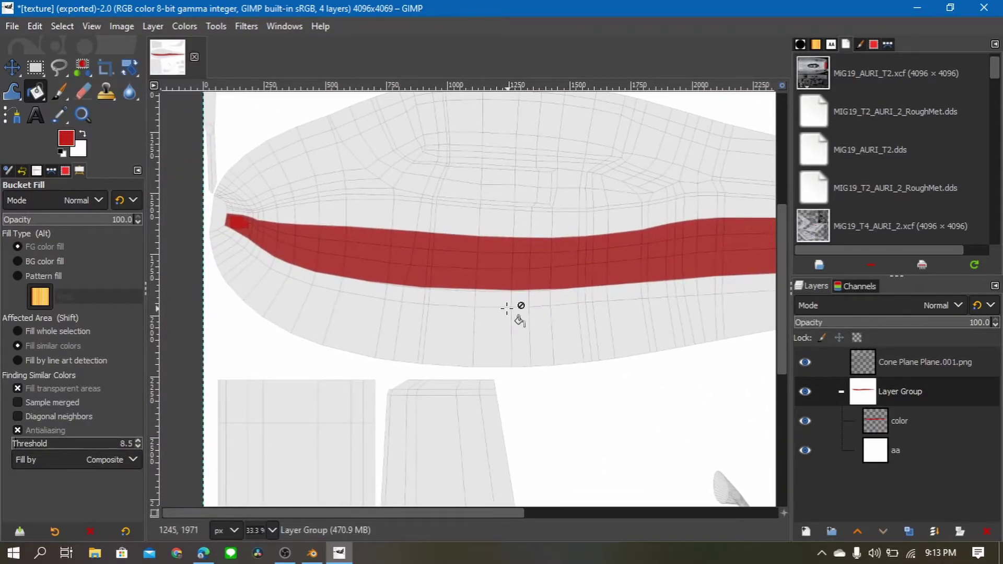
scroll(474, 196, down, 3)
scroll(454, 230, down, 3)
scroll(455, 230, right, 3)
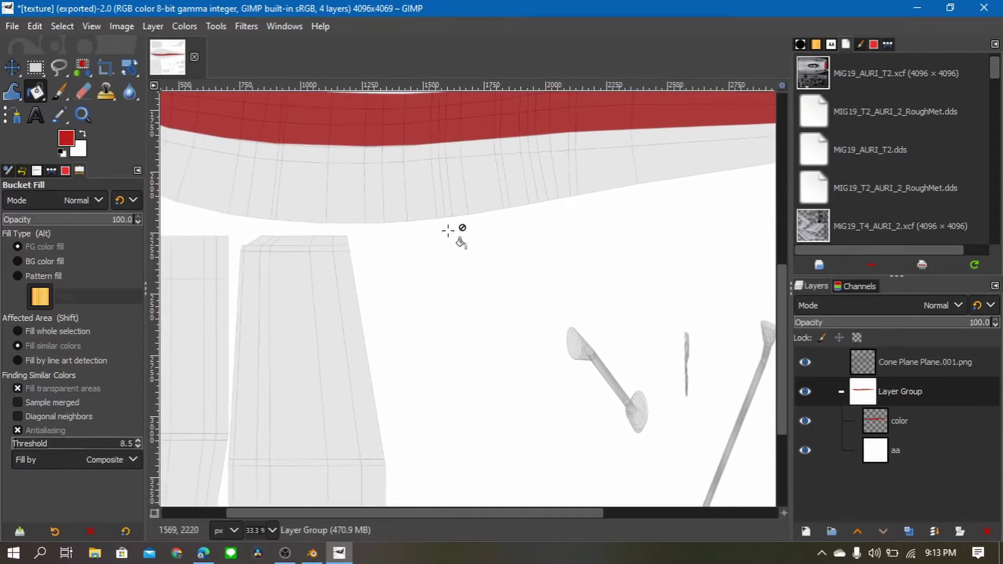
scroll(532, 200, right, 2)
scroll(412, 268, right, 2)
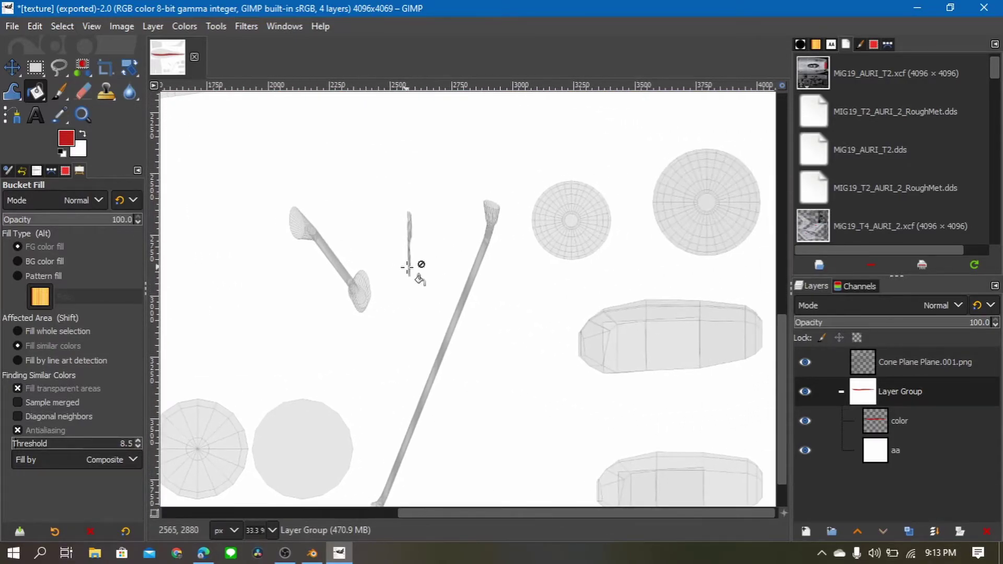
scroll(439, 291, down, 1)
middle_drag(356, 307, 634, 342)
ctrl+scroll(481, 329, down, 1)
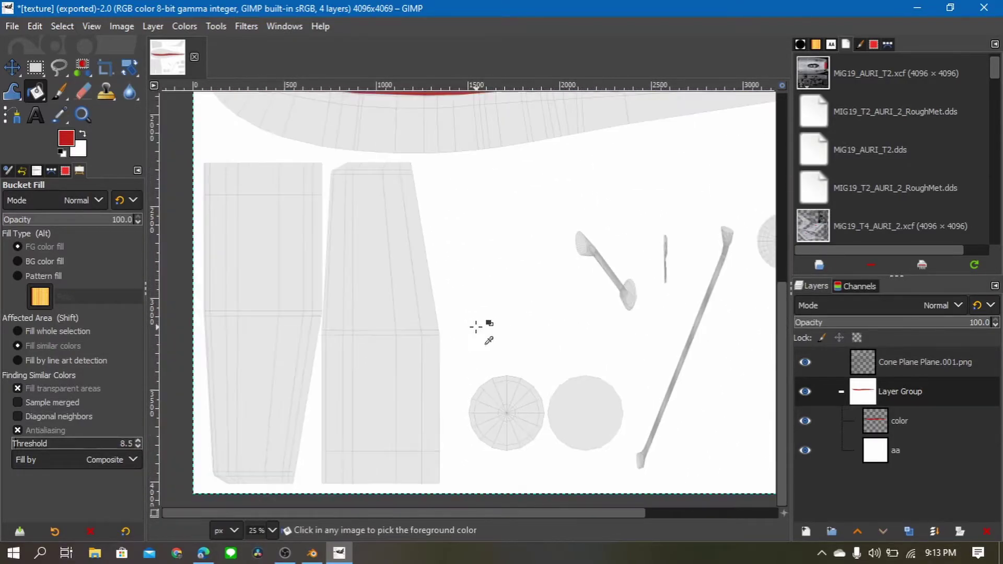
ctrl+scroll(481, 329, down, 1)
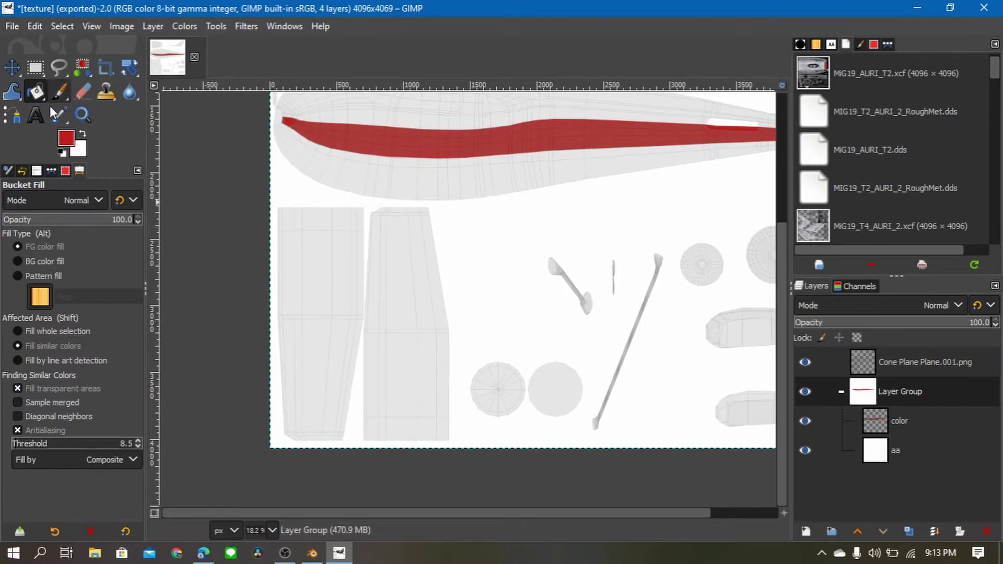
Add a text layer reading 6662351 in a box beside the tall panels
click(36, 115)
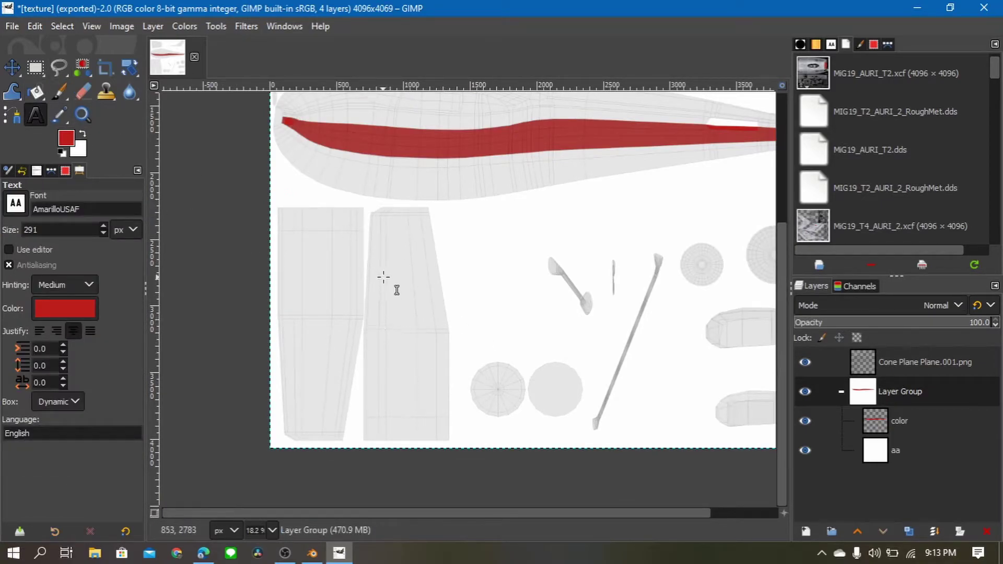
drag(383, 277, 524, 330)
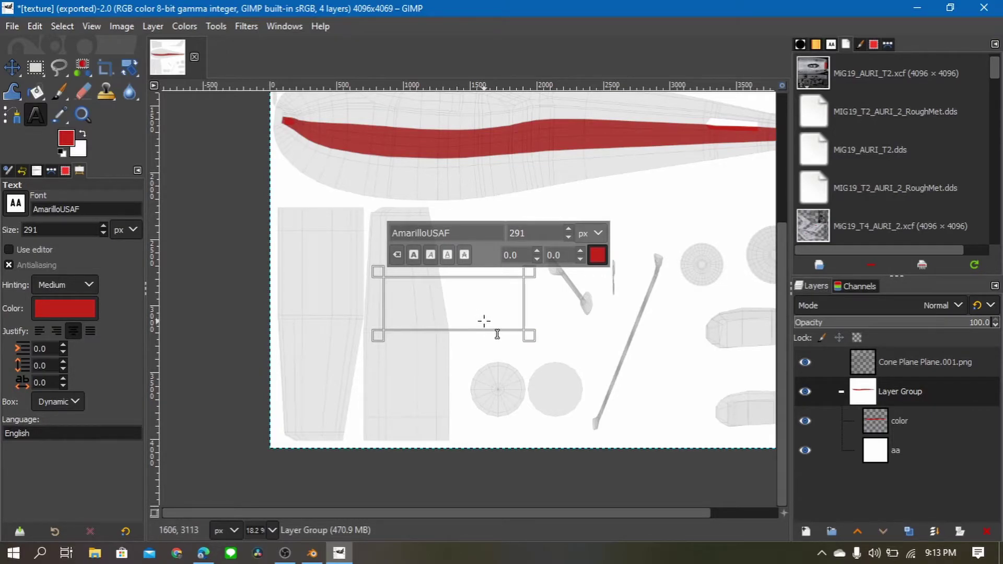
text(66623)
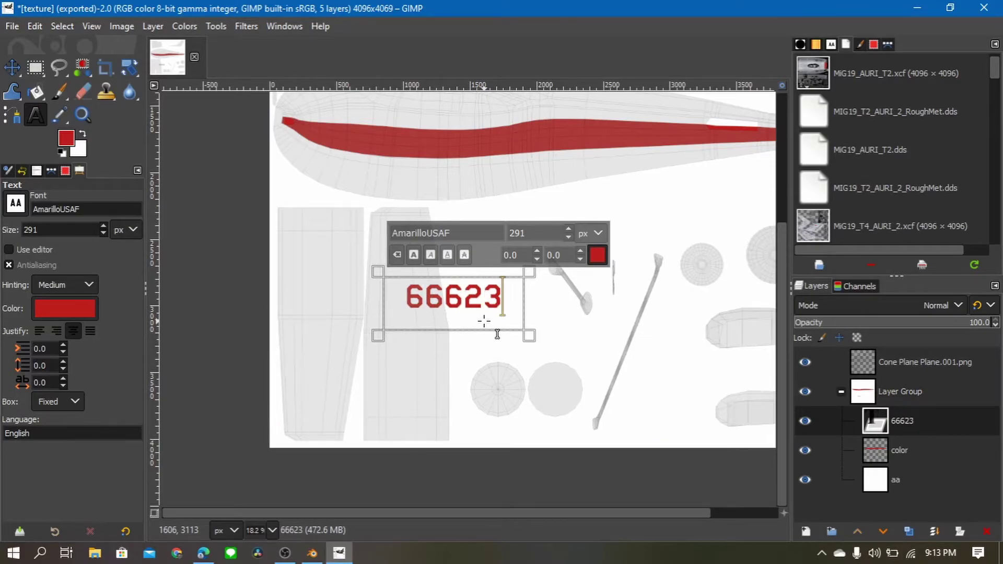
text(5)
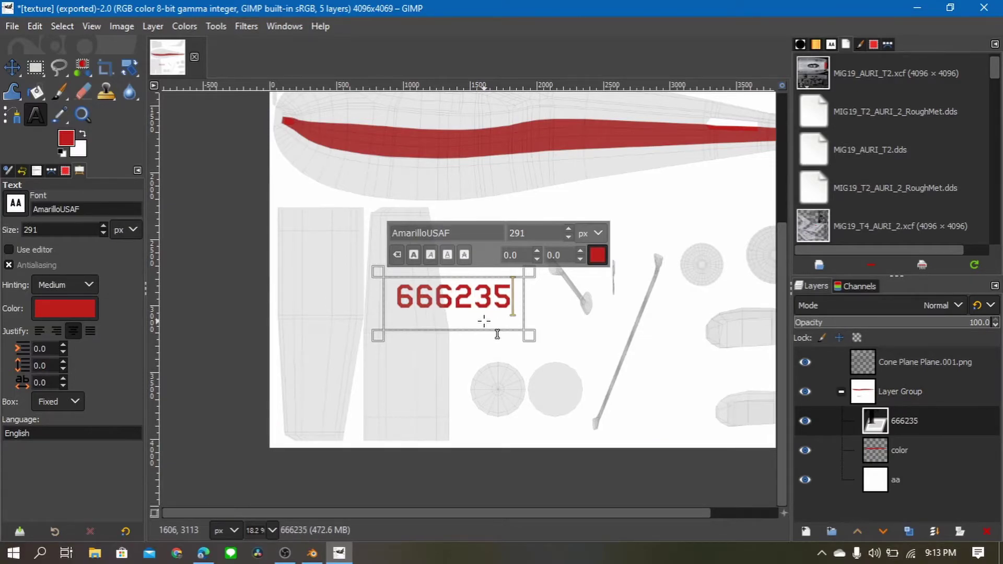
text(1)
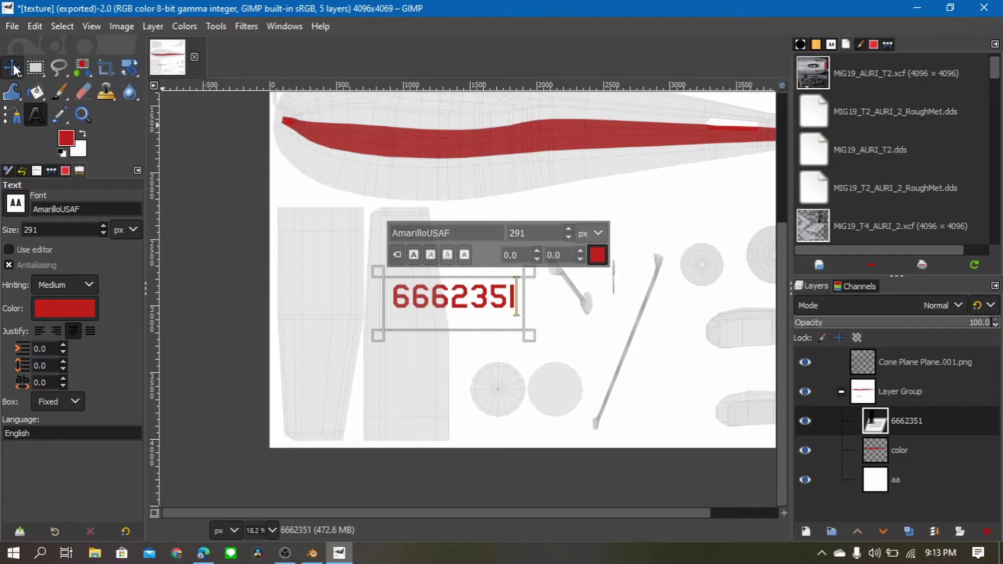
click(136, 66)
Rotate the 6662351 number by exactly -90 degrees so it reads vertically
drag(347, 298, 447, 381)
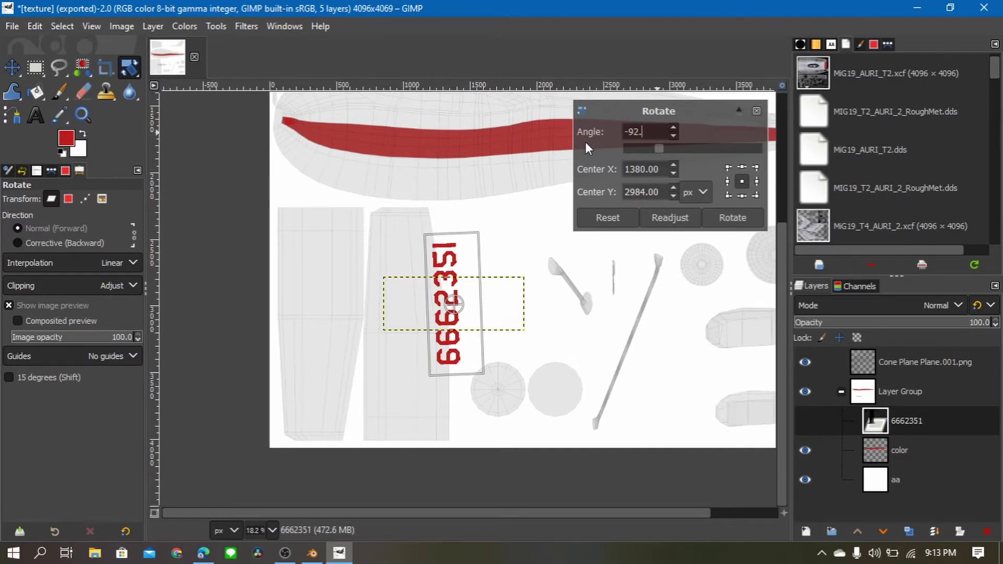
text(0)
key(Return)
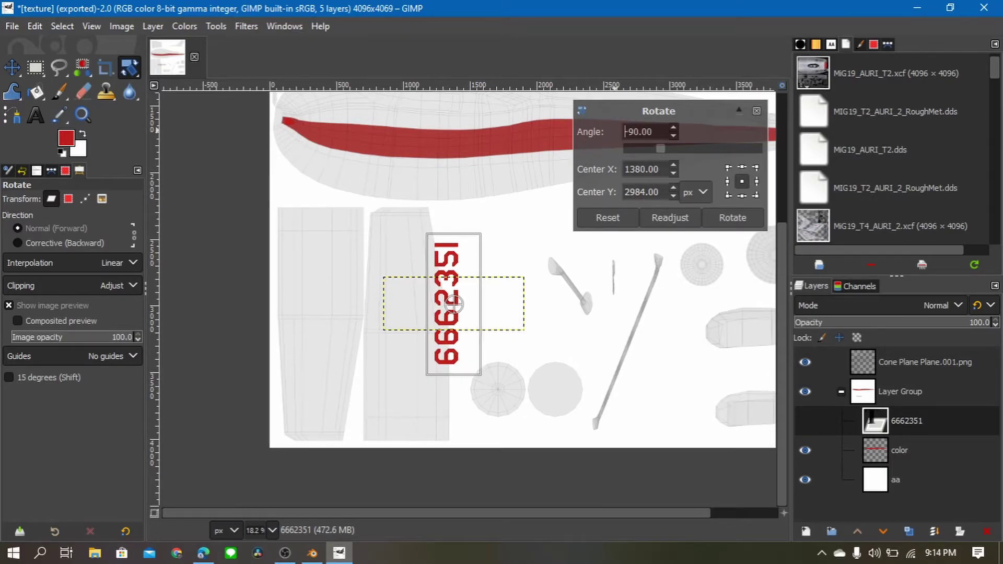
click(732, 219)
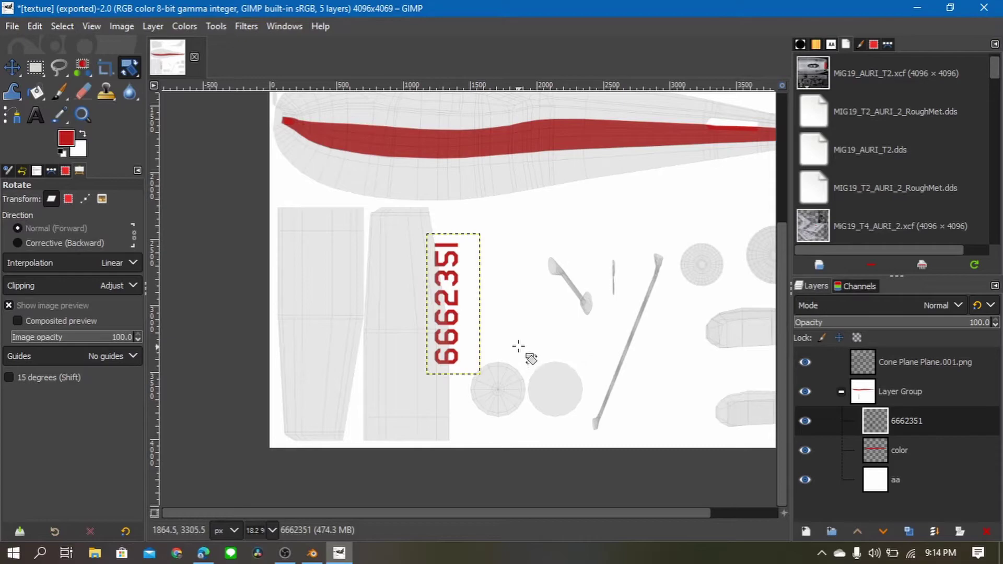
Move the vertical 6662351 number onto the left tall panel of the texture
key(m)
drag(455, 316, 406, 323)
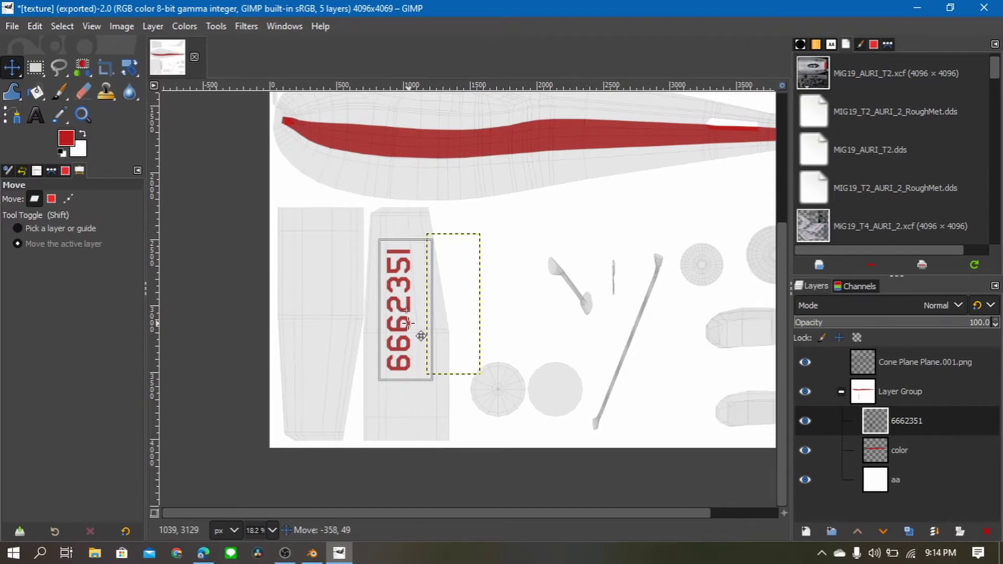
drag(406, 322, 321, 321)
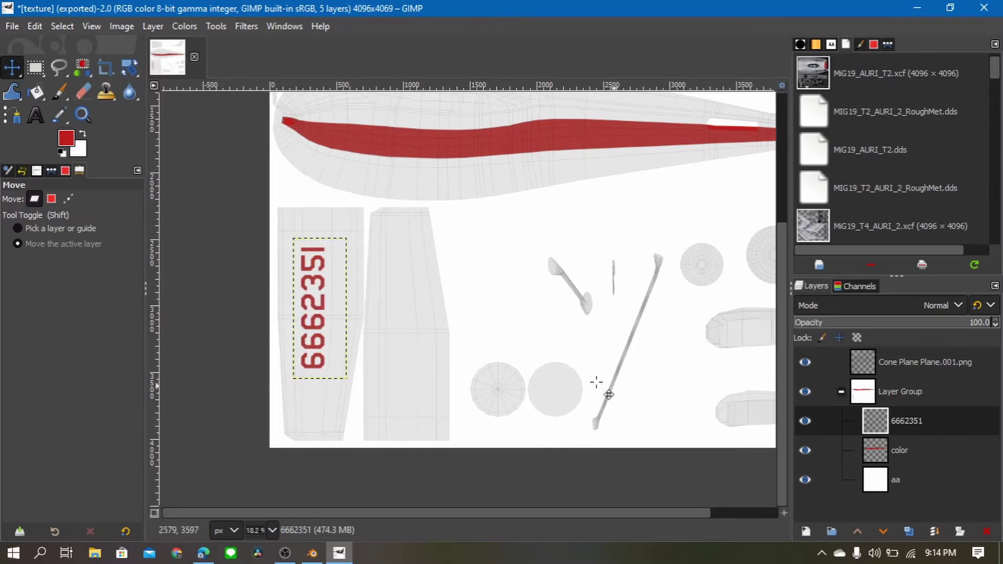
ctrl+scroll(569, 297, down, 3)
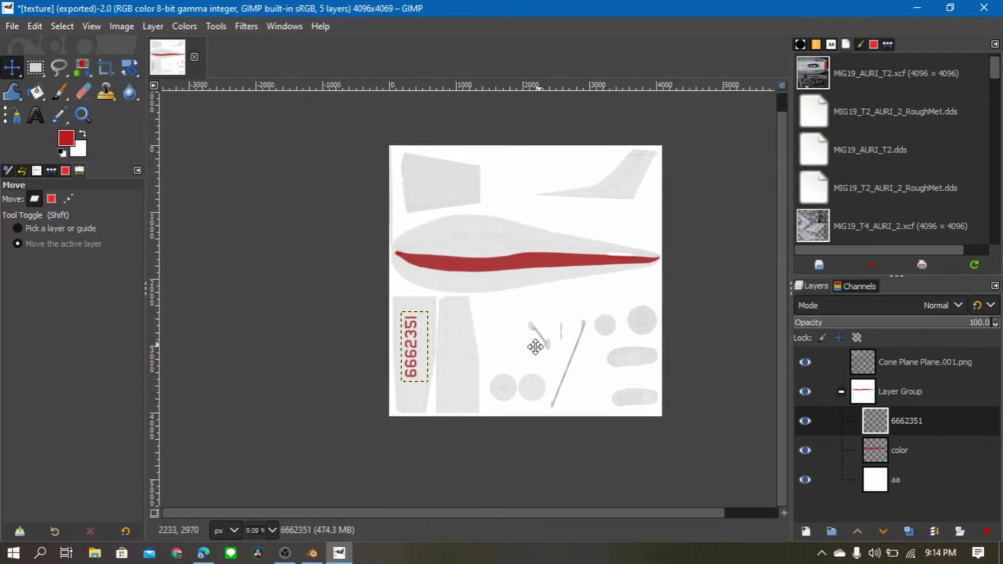
ctrl+scroll(524, 357, up, 3)
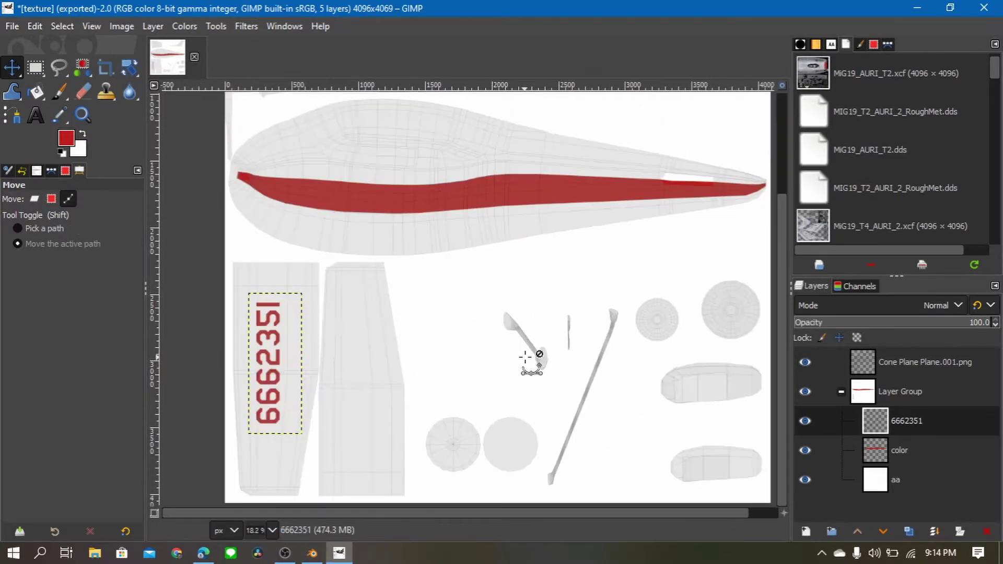
Draw a text box on the red fuselage stripe with white as the text colour
click(35, 115)
drag(554, 182, 613, 193)
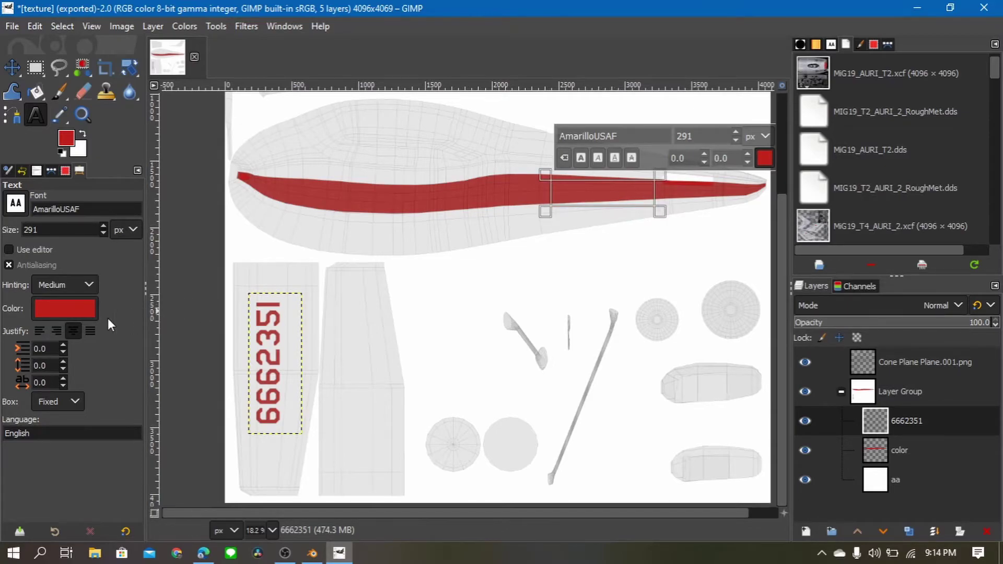
click(92, 312)
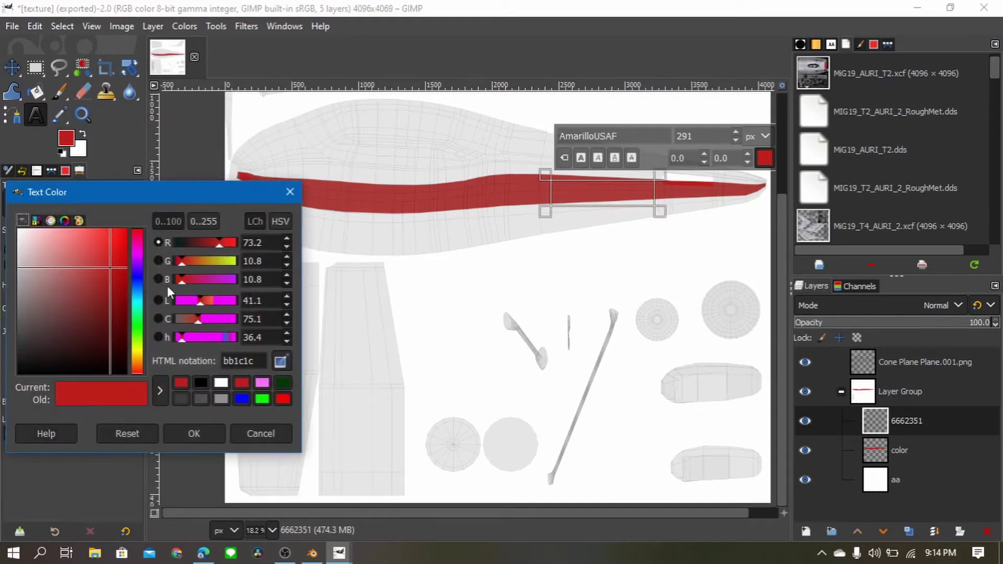
click(206, 385)
click(216, 432)
key(2)
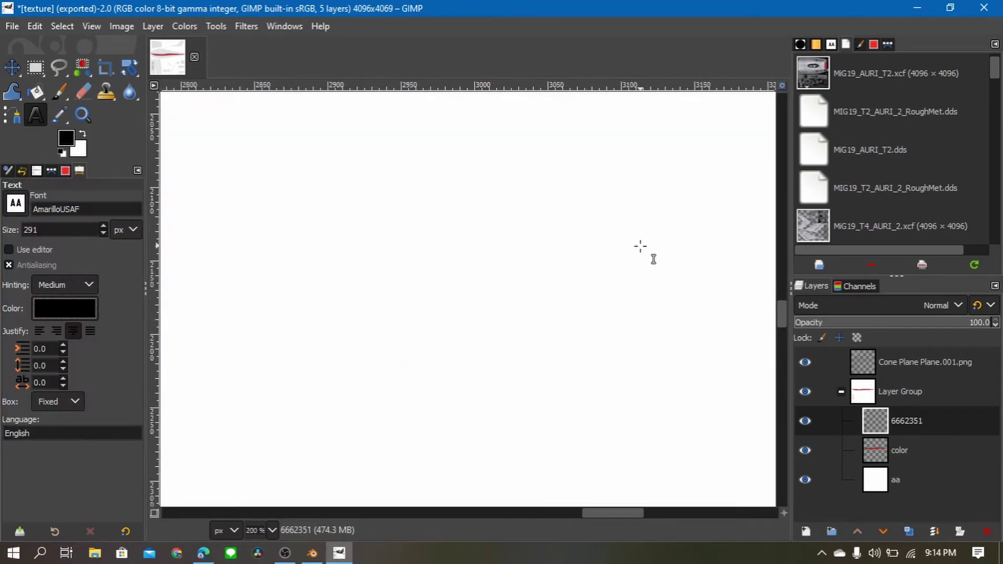
ctrl+scroll(614, 252, down, 5)
ctrl+scroll(604, 246, down, 1)
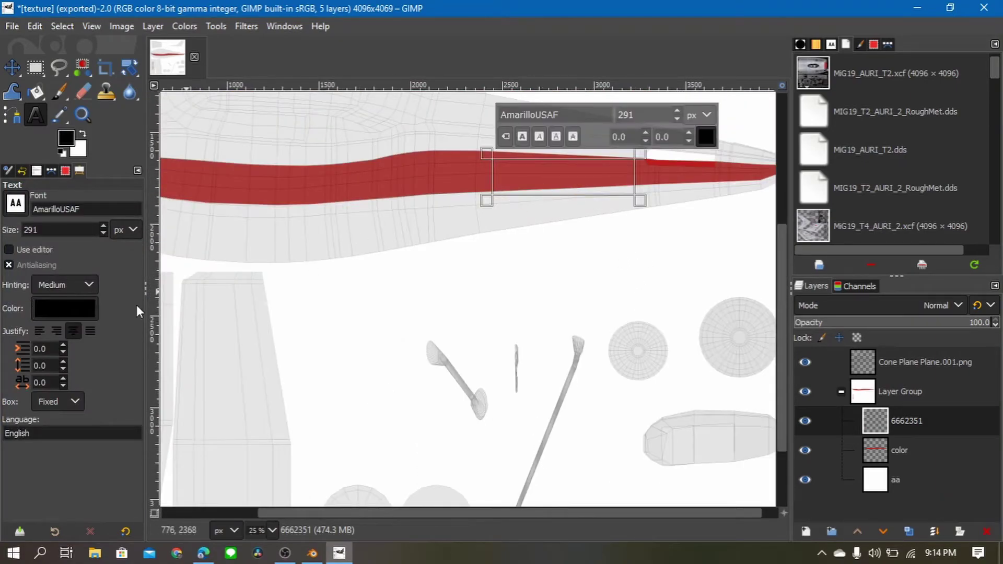
click(71, 314)
click(221, 387)
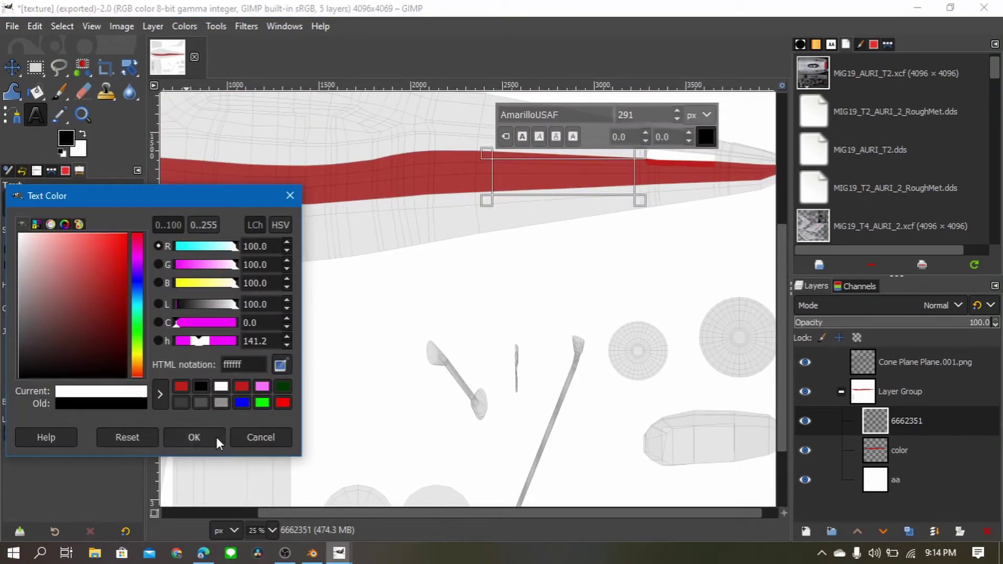
click(194, 437)
Type 123 in the stripe text box and scale it slightly smaller
click(605, 174)
text(2)
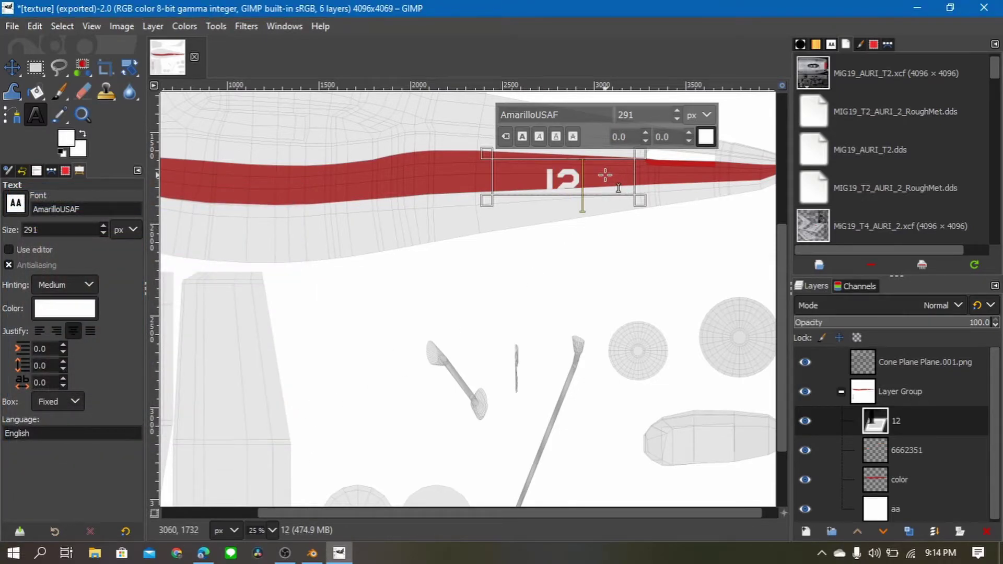
text(3)
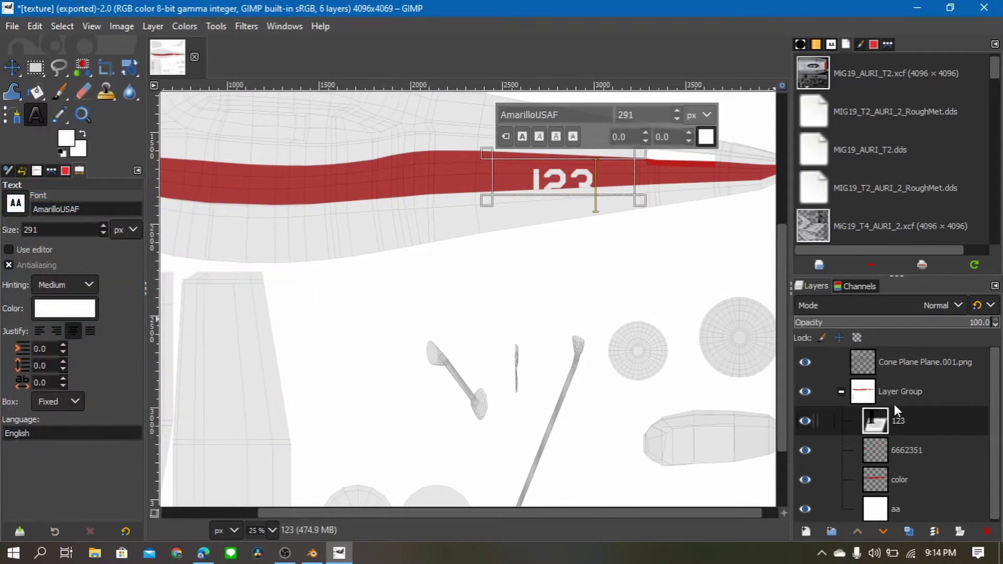
click(897, 414)
key(shift+s)
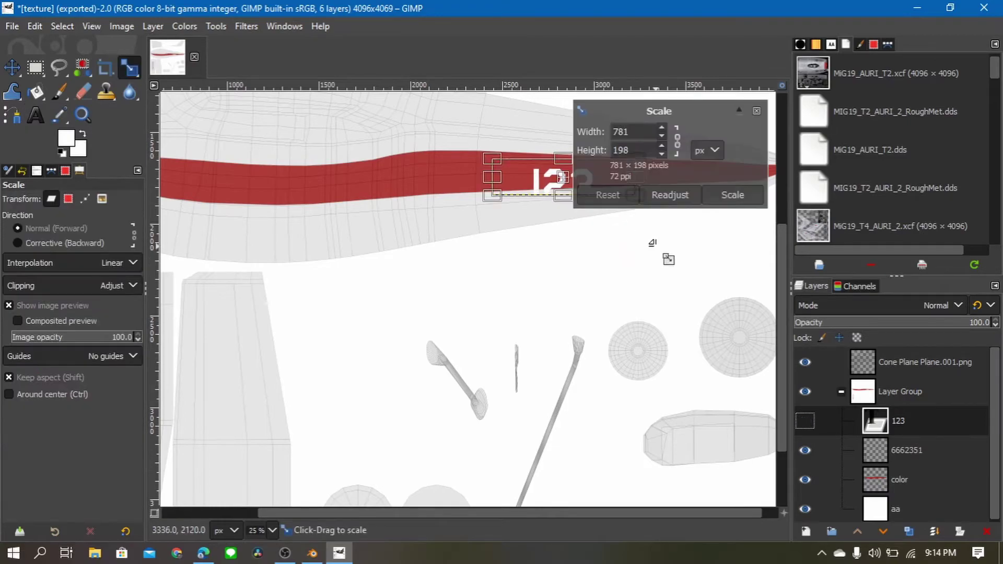
drag(653, 251, 650, 240)
click(718, 200)
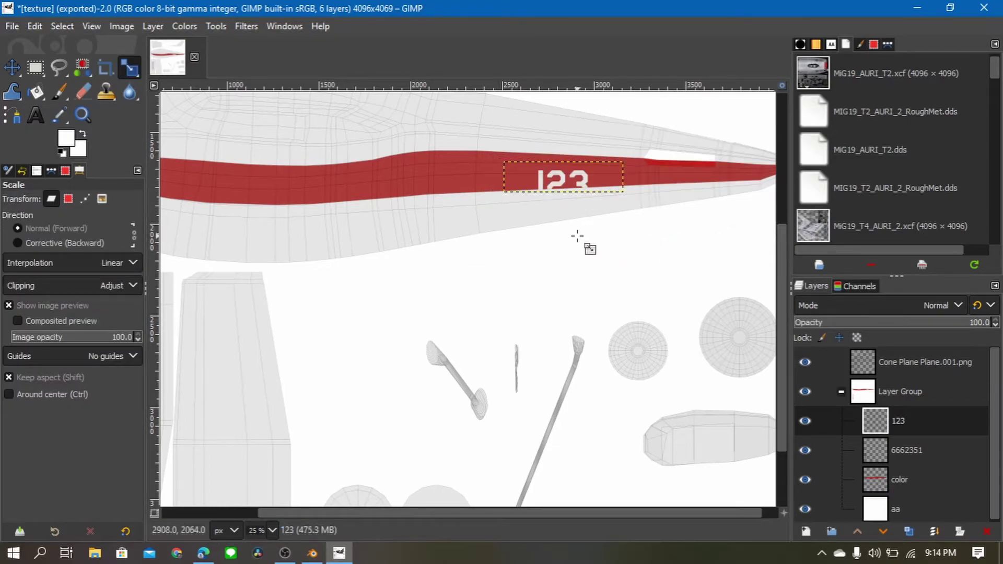
ctrl+scroll(579, 237, up, 1)
Position the white 123 layer inside the red stripe toward the tail end
key(t)
click(583, 299)
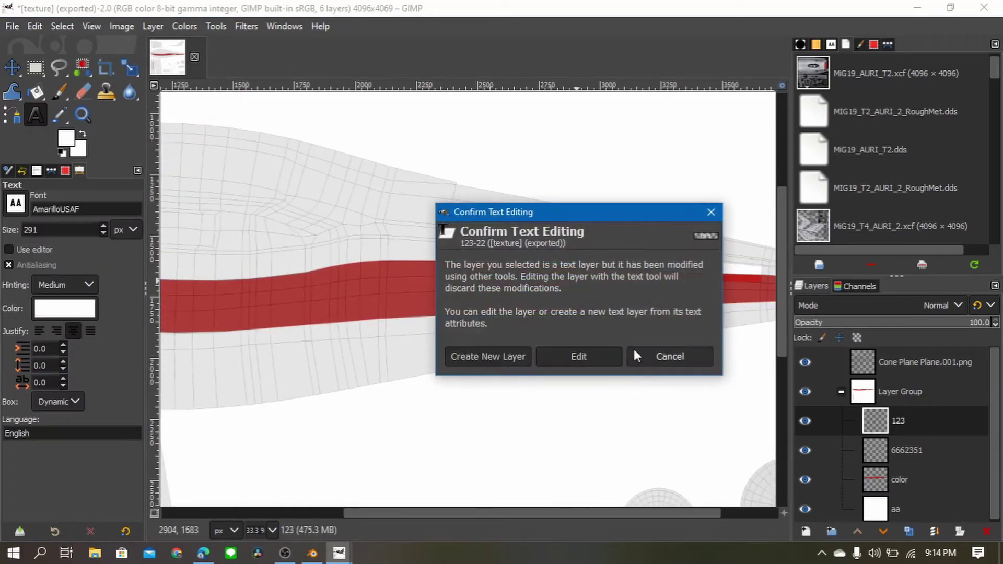
click(578, 355)
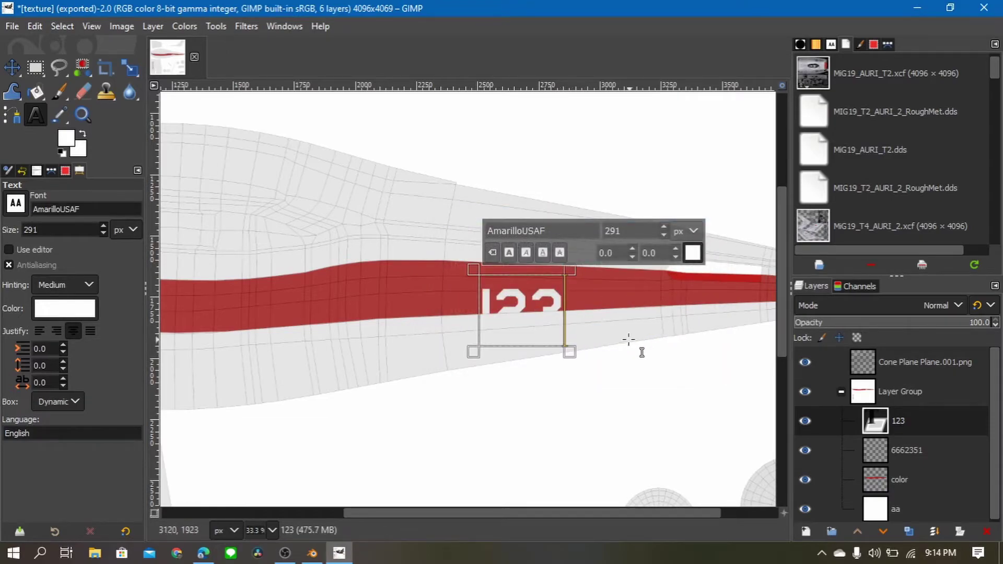
click(885, 410)
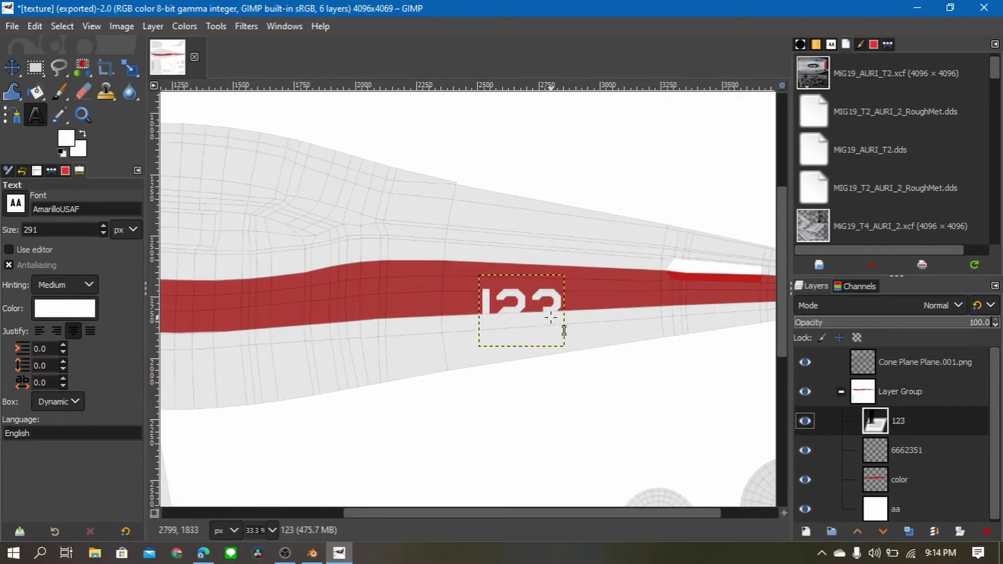
key(m)
mouse_move(557, 307)
mouse_down()
mouse_move(573, 286)
mouse_move(587, 296)
mouse_up()
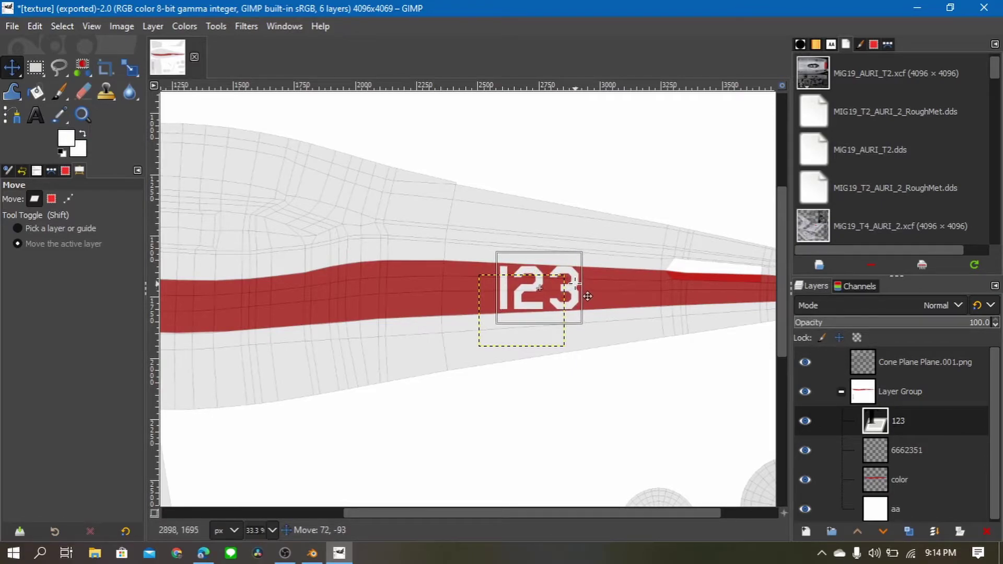
ctrl+scroll(531, 311, down, 1)
ctrl+scroll(528, 303, down, 1)
ctrl+scroll(499, 326, down, 1)
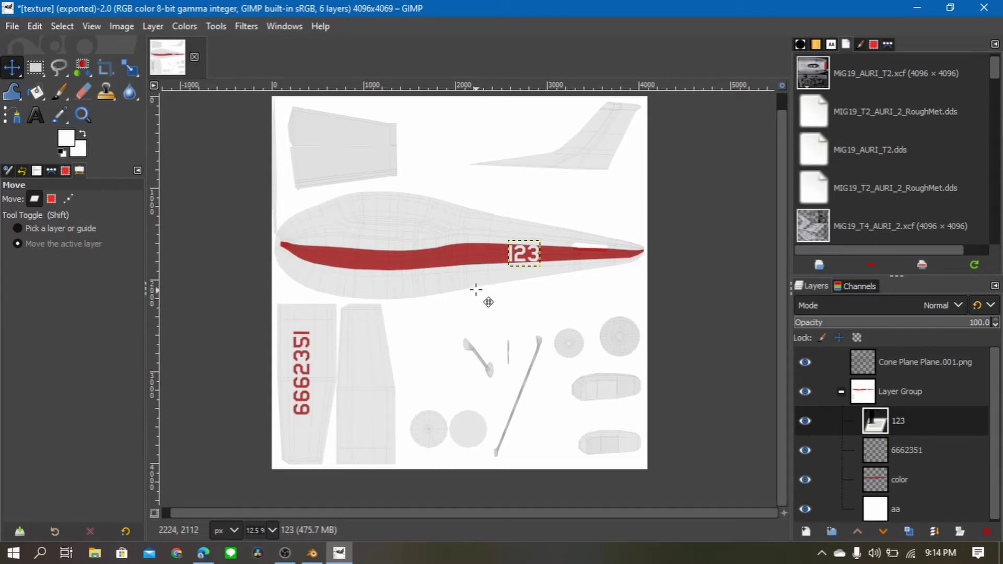
ctrl+scroll(481, 284, up, 1)
ctrl+scroll(475, 271, up, 1)
ctrl+scroll(522, 303, up, 1)
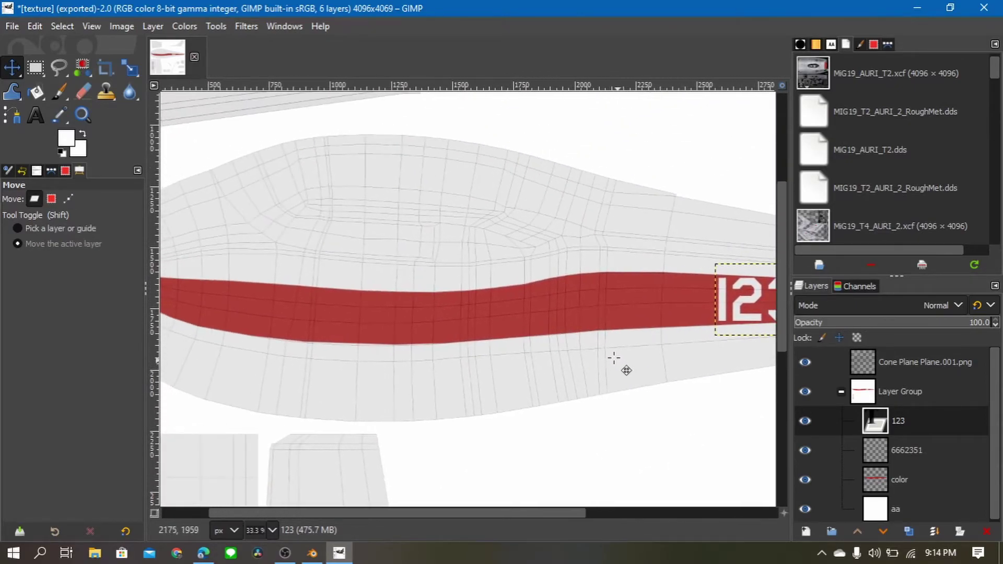
shift+scroll(519, 342, left, 3)
scroll(402, 315, up, 2)
ctrl+scroll(321, 300, up, 1)
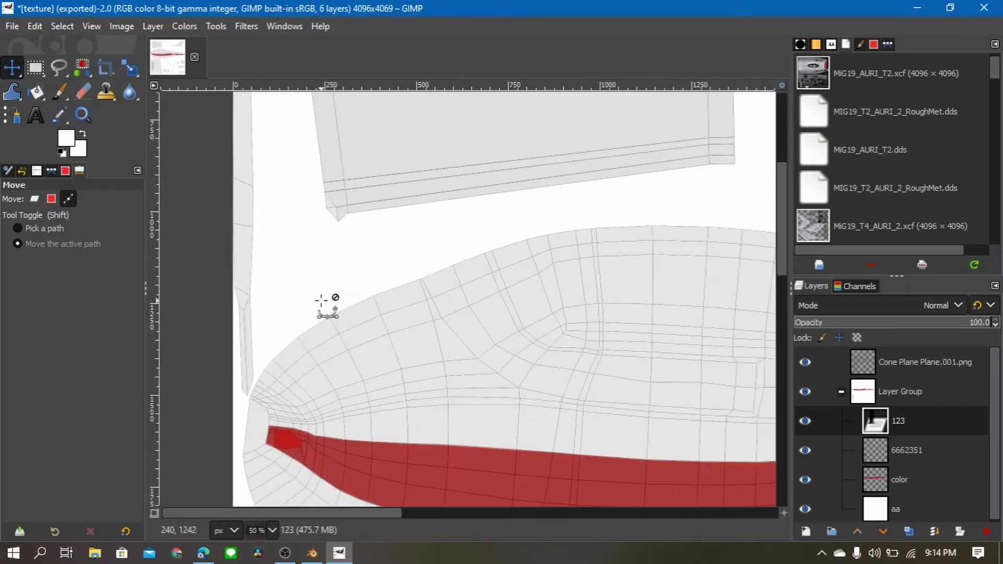
key(alt+Tab)
key(alt+Tab)
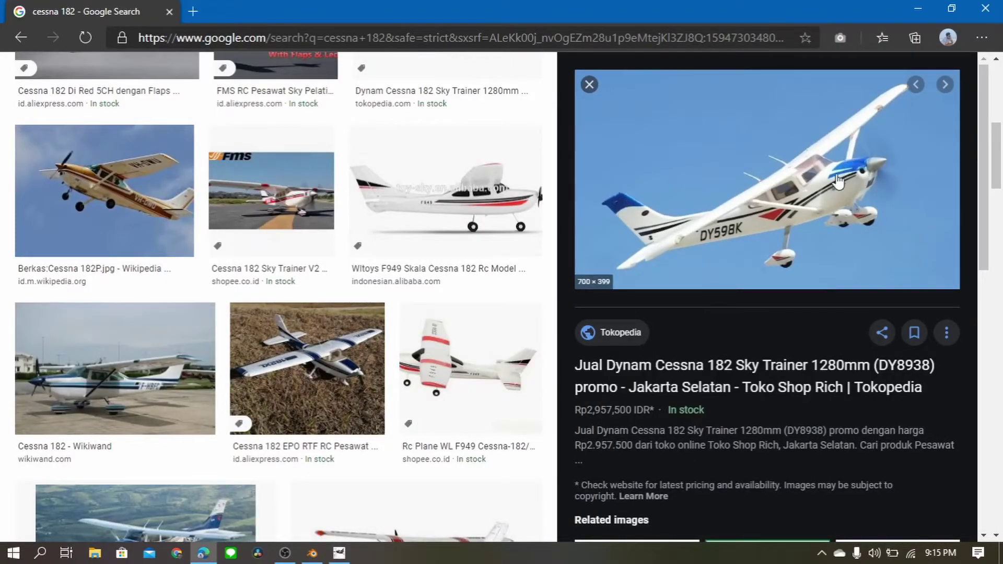
key(alt+Tab)
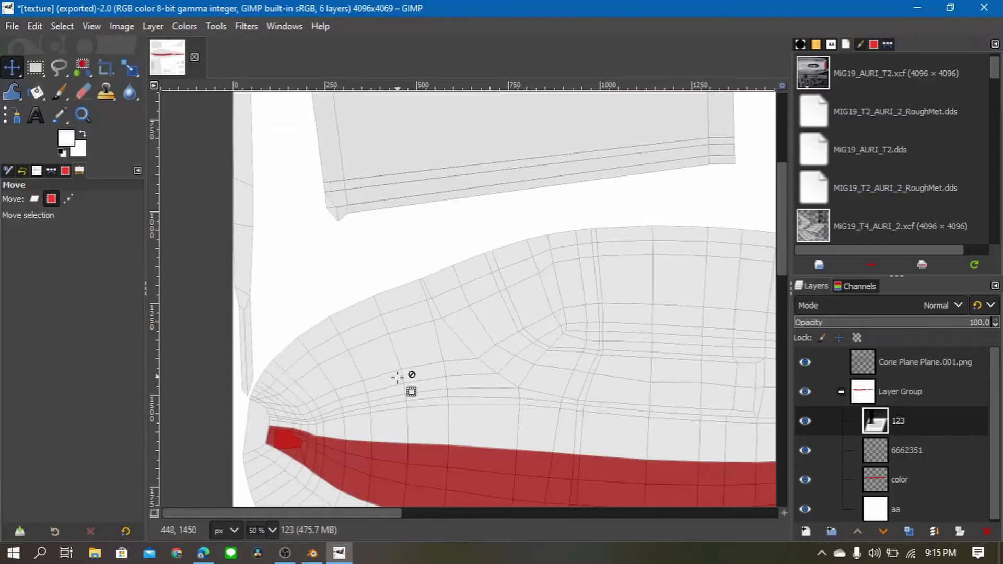
Outline the nose tip at the front of the fuselage as a free selection
click(59, 67)
ctrl+scroll(293, 314, up, 1)
mouse_move(254, 386)
middle_down()
mouse_move(264, 334)
mouse_move(268, 353)
middle_up()
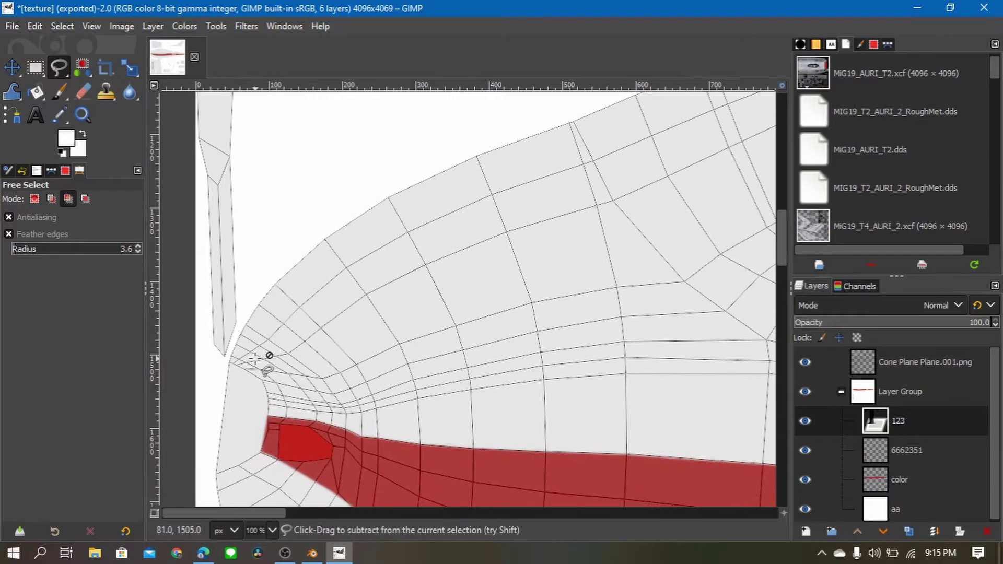
ctrl+scroll(209, 360, up, 1)
click(216, 362)
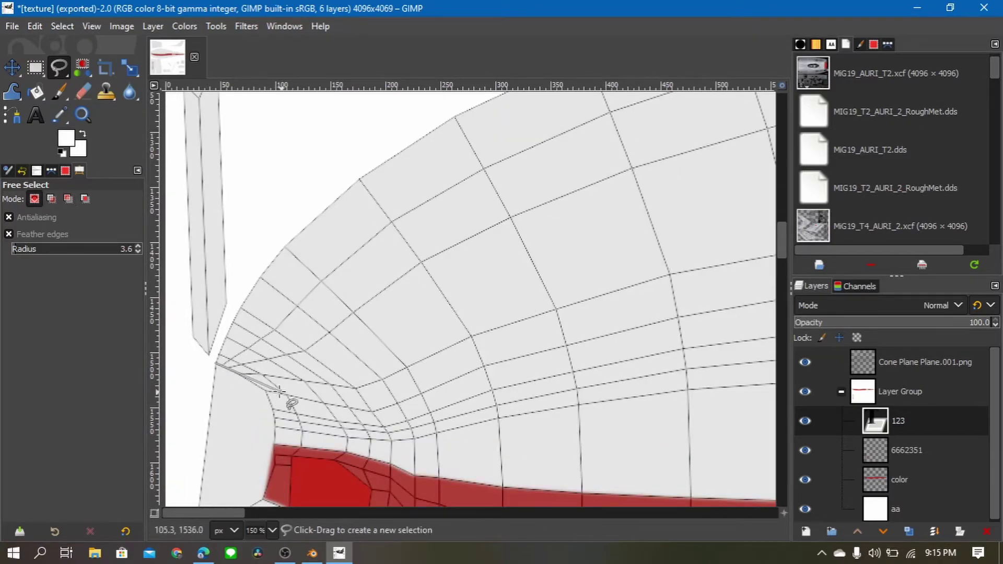
click(266, 390)
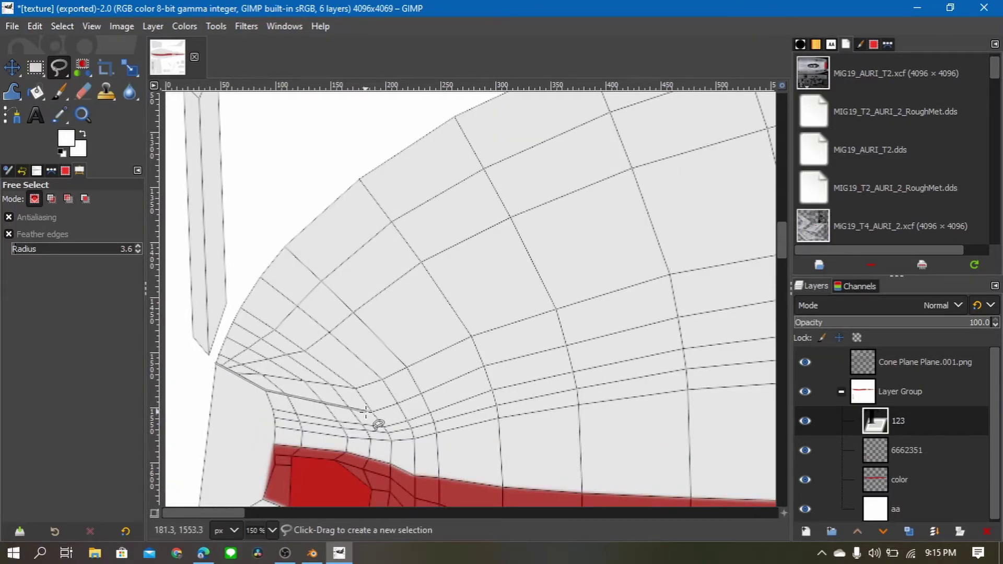
click(371, 411)
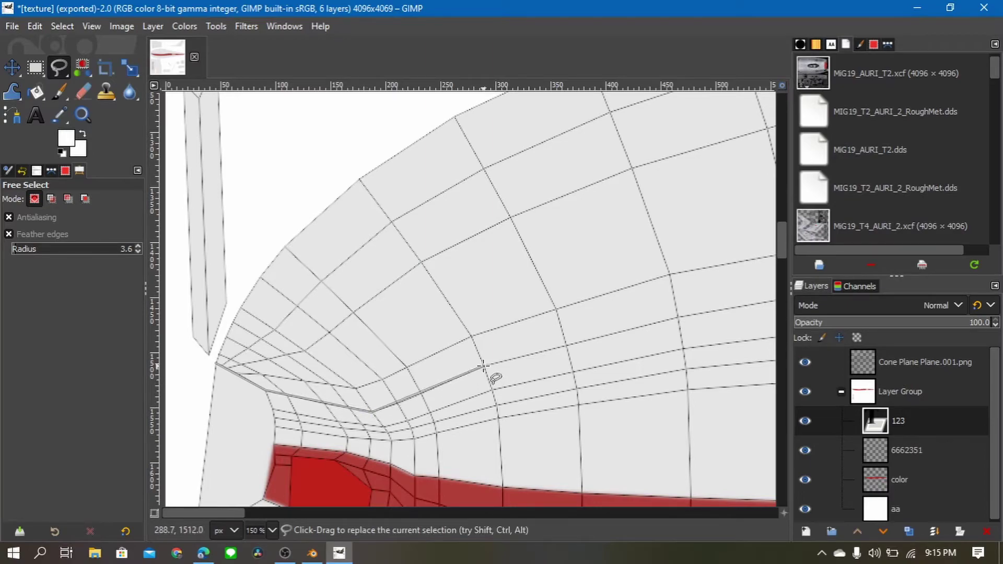
click(484, 365)
click(471, 334)
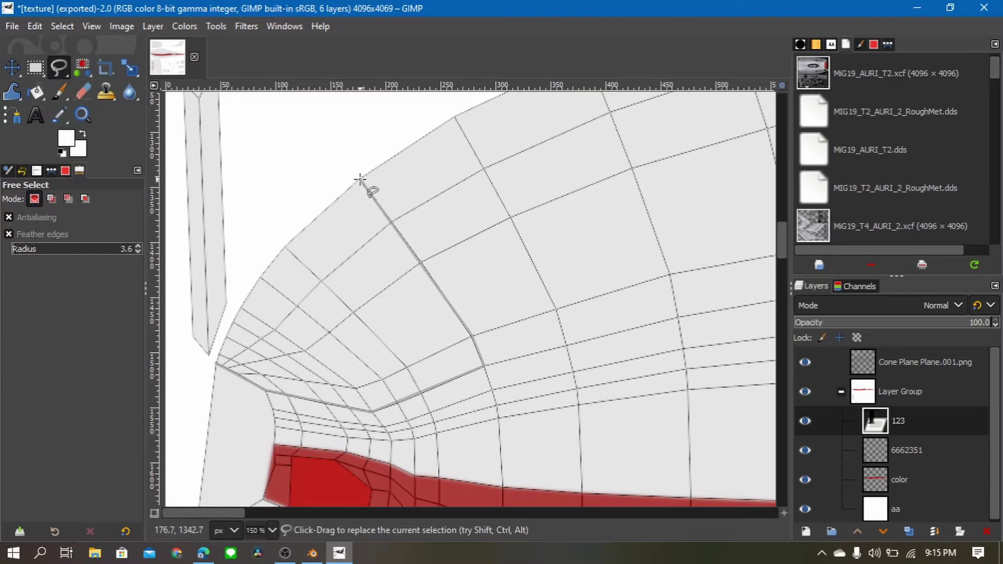
click(359, 180)
click(290, 220)
click(227, 323)
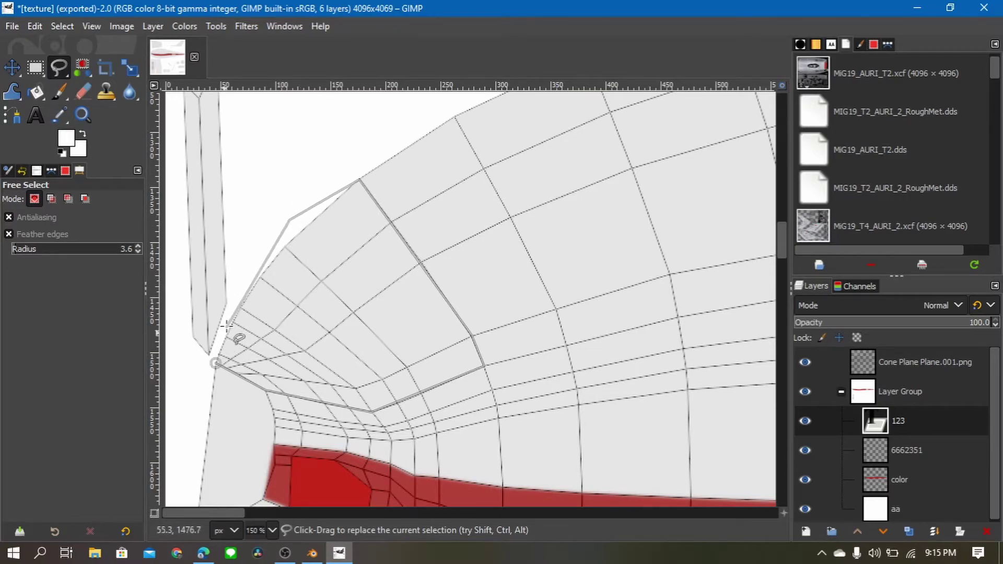
double_click(294, 331)
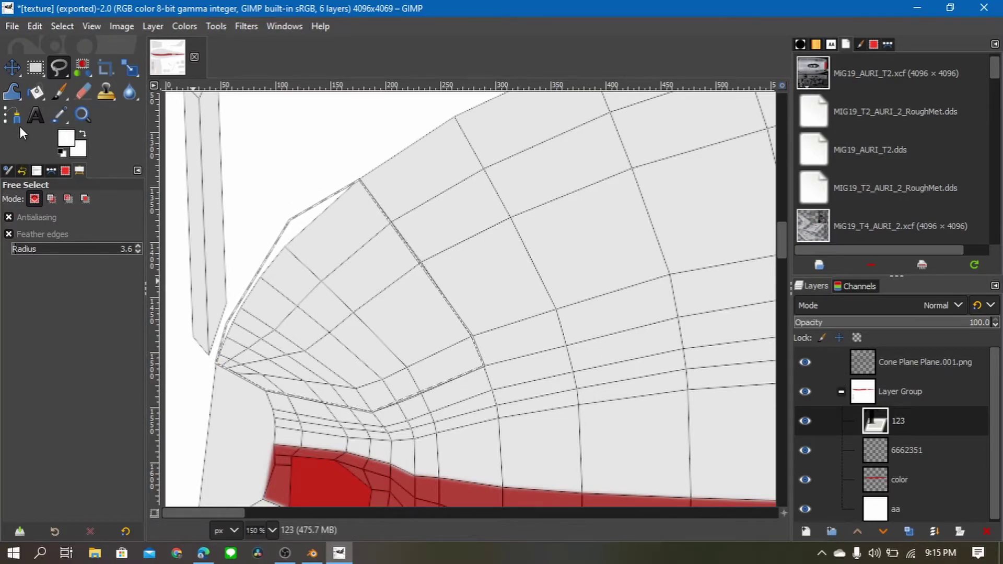
Fill the nose selection with dark green 003a00 on the color layer
click(36, 92)
click(65, 139)
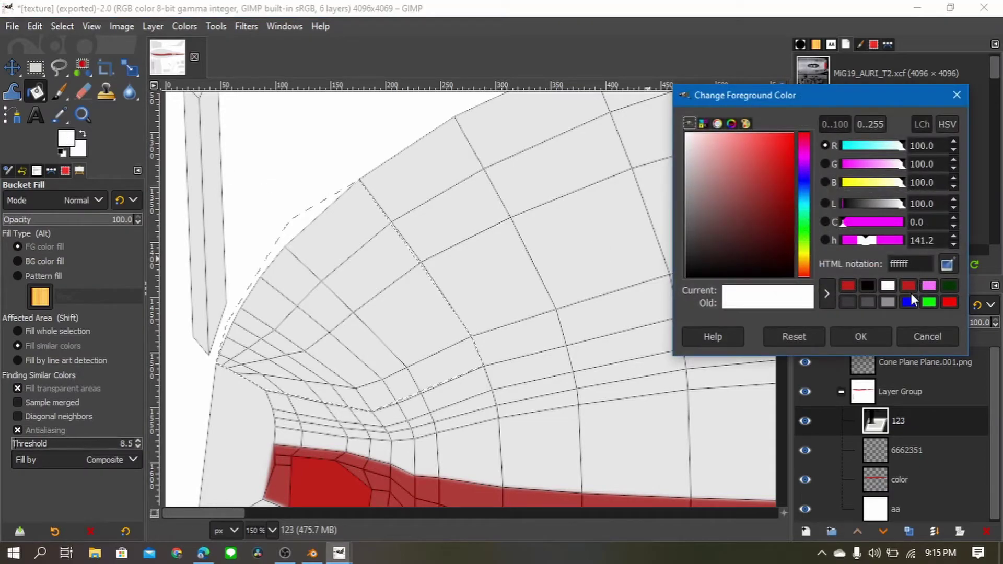
click(929, 302)
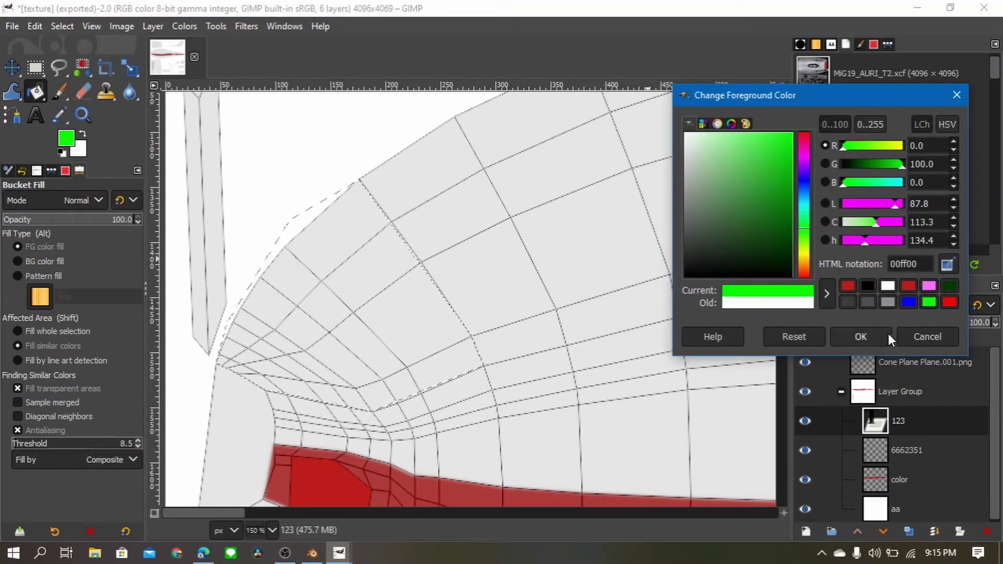
click(862, 336)
click(74, 143)
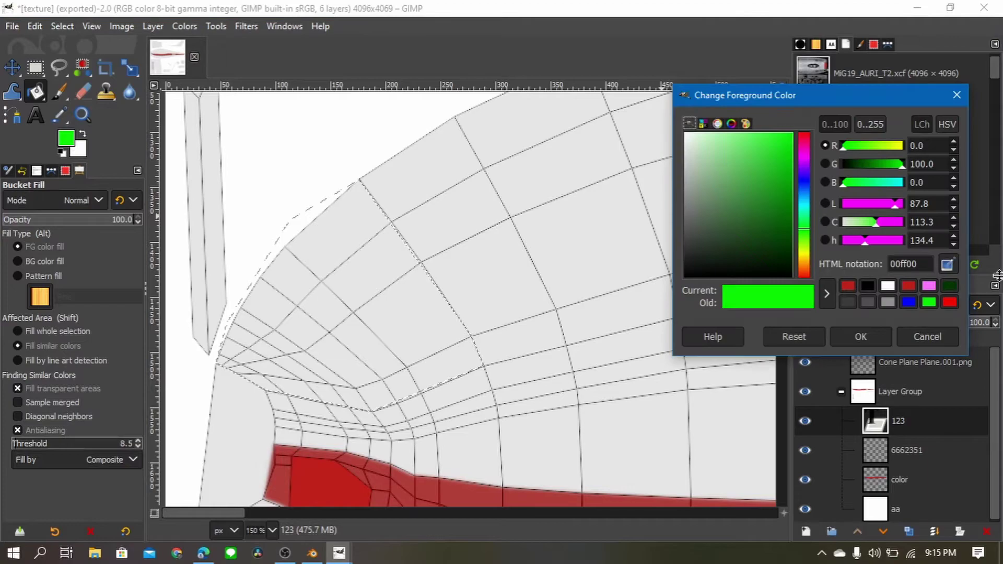
click(949, 290)
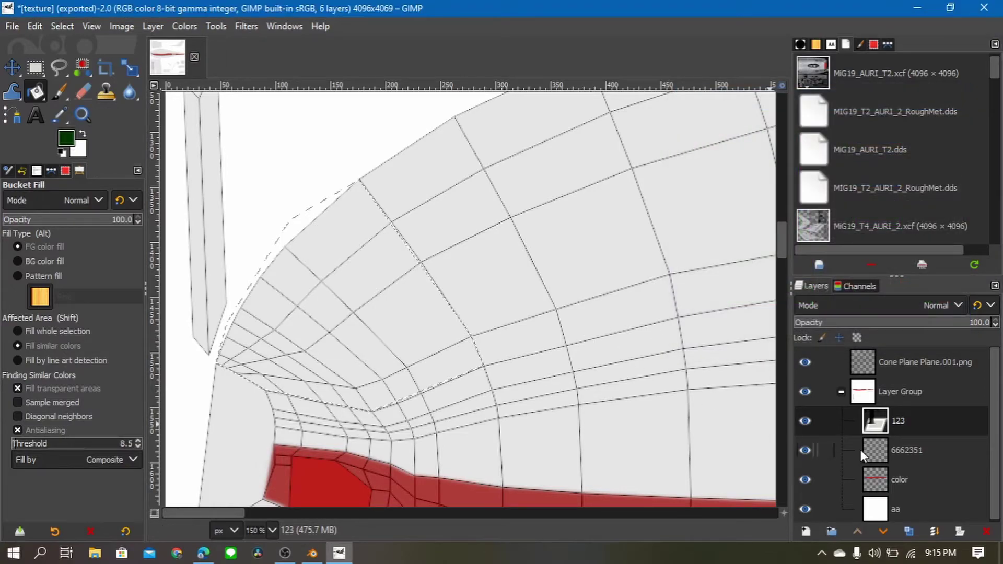
click(888, 452)
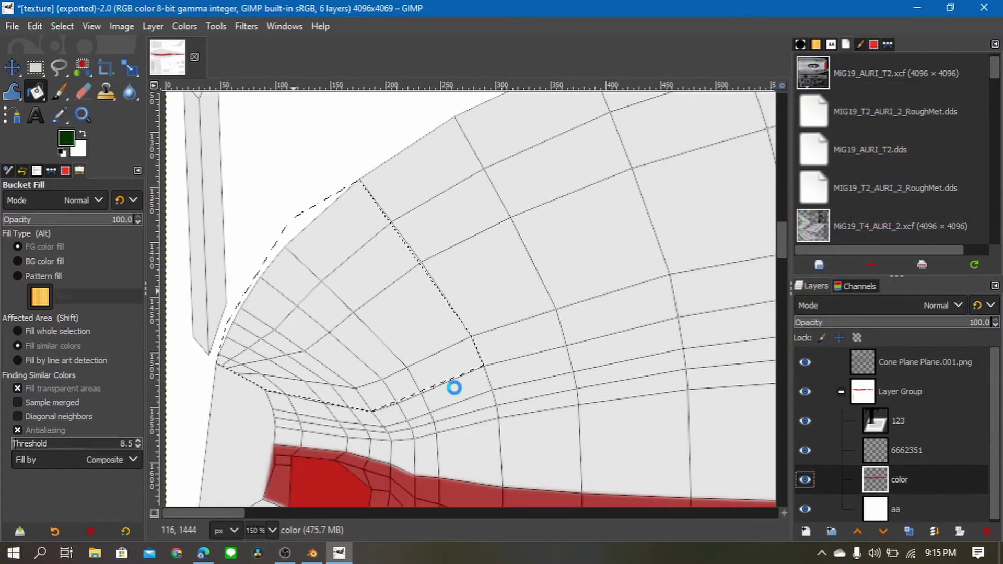
click(406, 377)
ctrl+scroll(405, 365, down, 5)
Select the top of the tail fin with a freehand outline
ctrl+scroll(397, 313, down, 1)
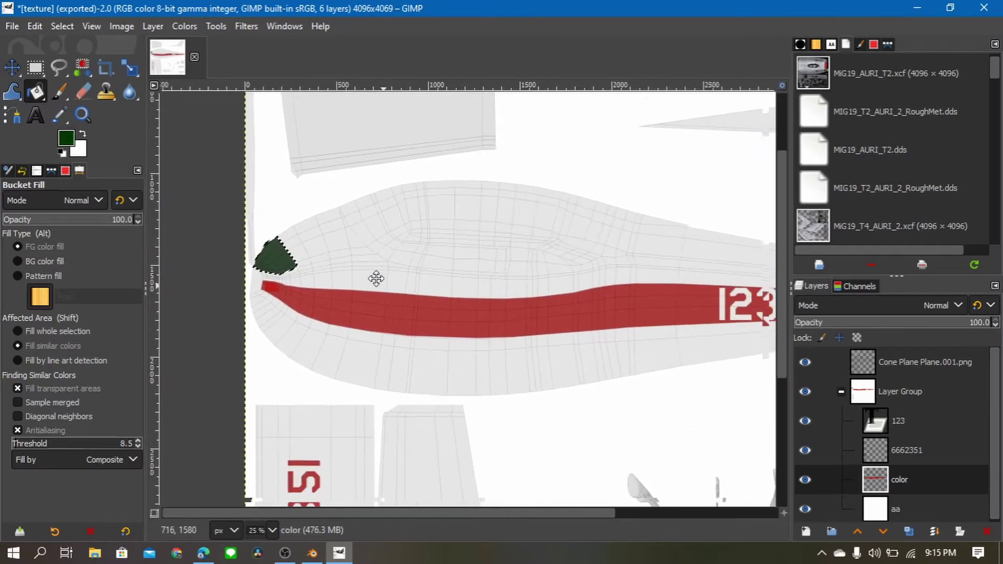
ctrl+scroll(368, 269, down, 1)
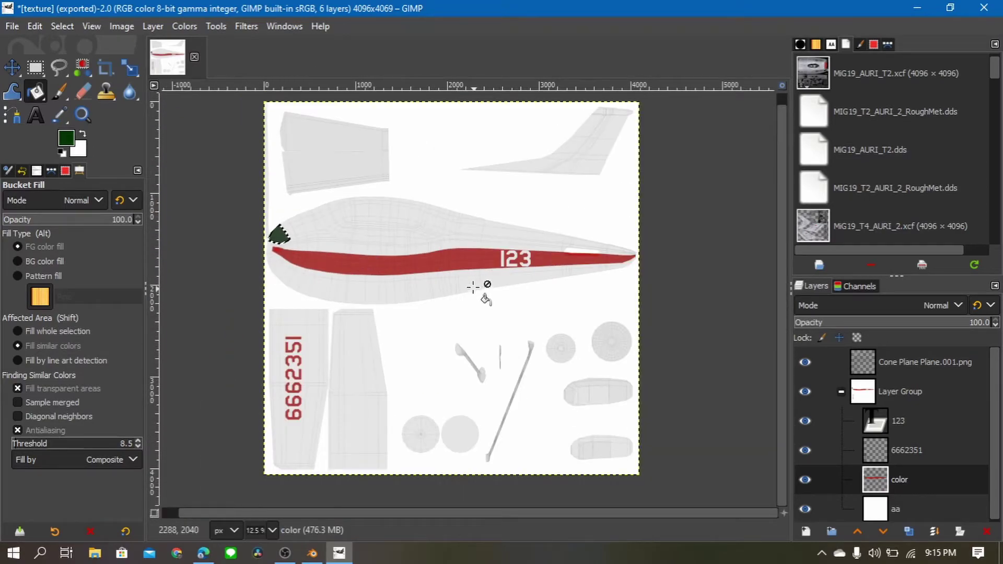
ctrl+scroll(470, 256, up, 1)
ctrl+scroll(376, 347, up, 1)
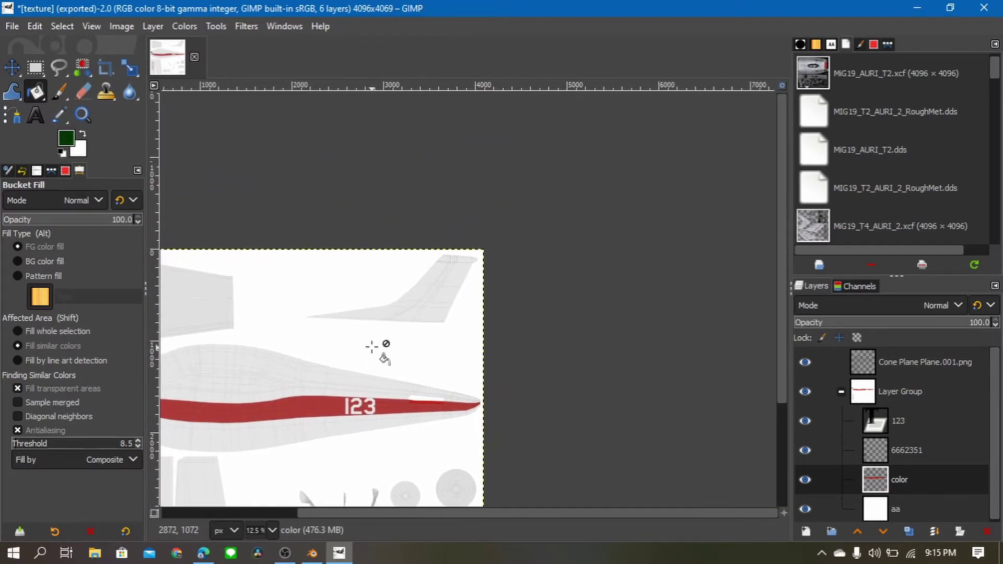
ctrl+scroll(387, 331, up, 1)
ctrl+scroll(313, 391, up, 2)
ctrl+scroll(246, 365, up, 2)
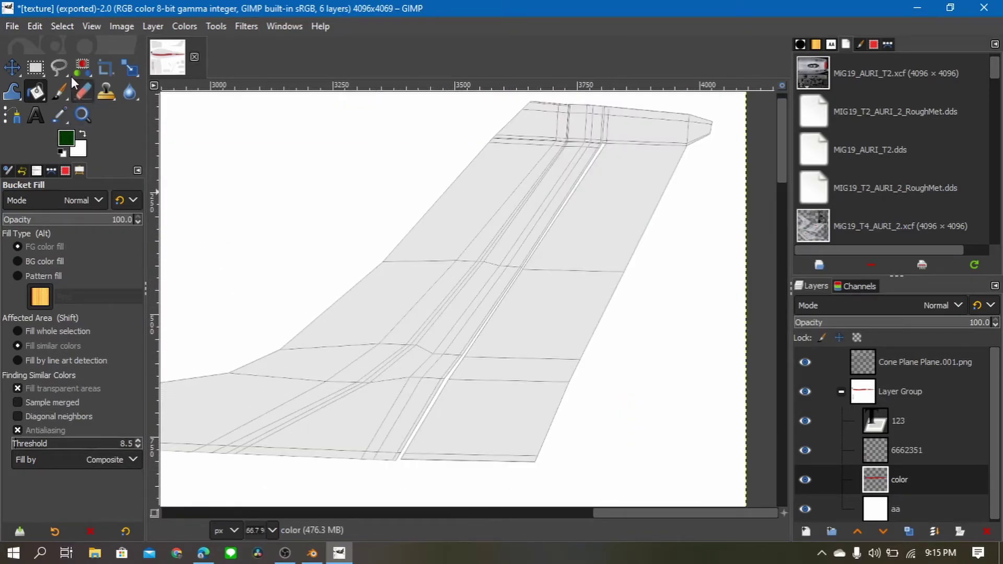
click(59, 67)
click(425, 204)
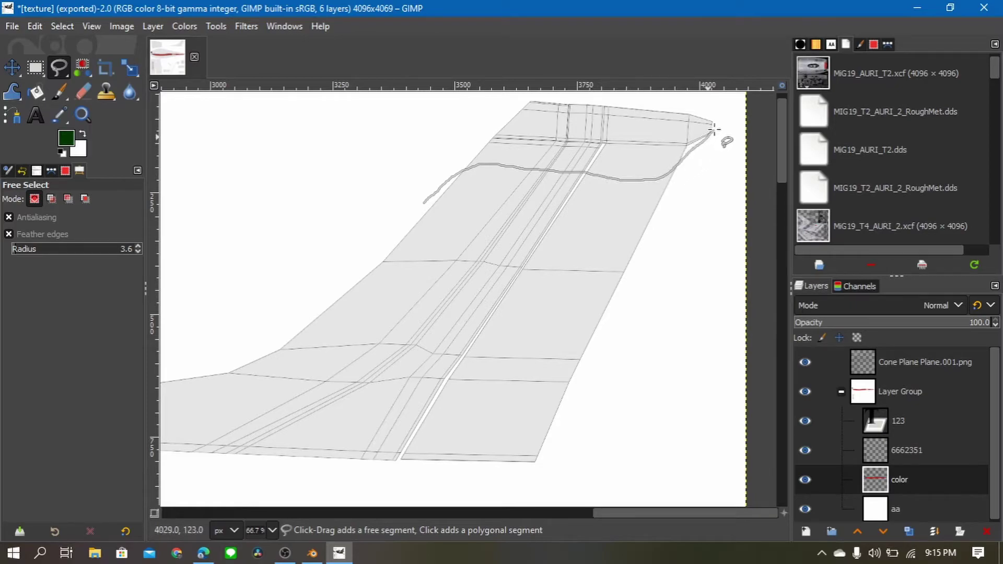
drag(679, 108, 586, 99)
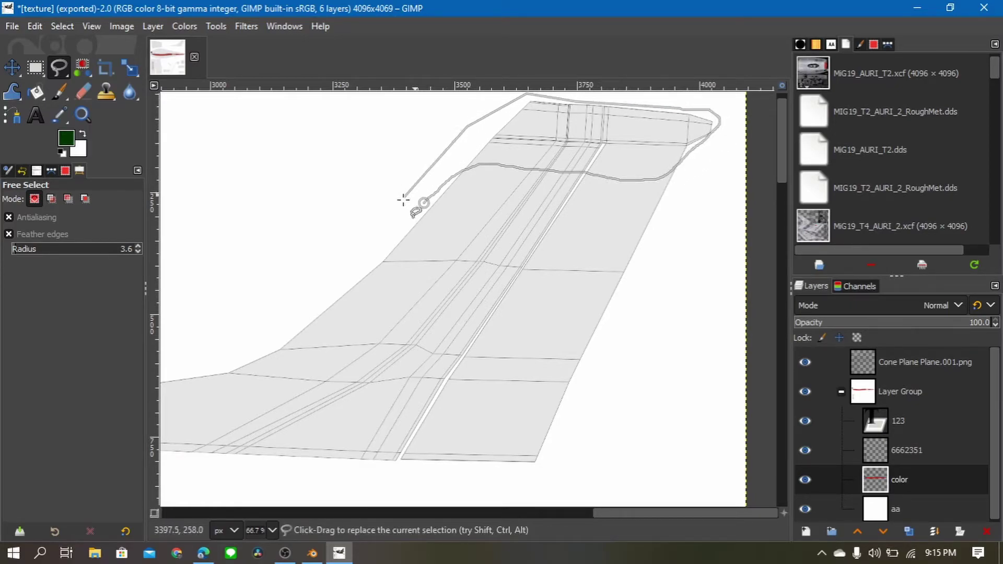
key(shift+b)
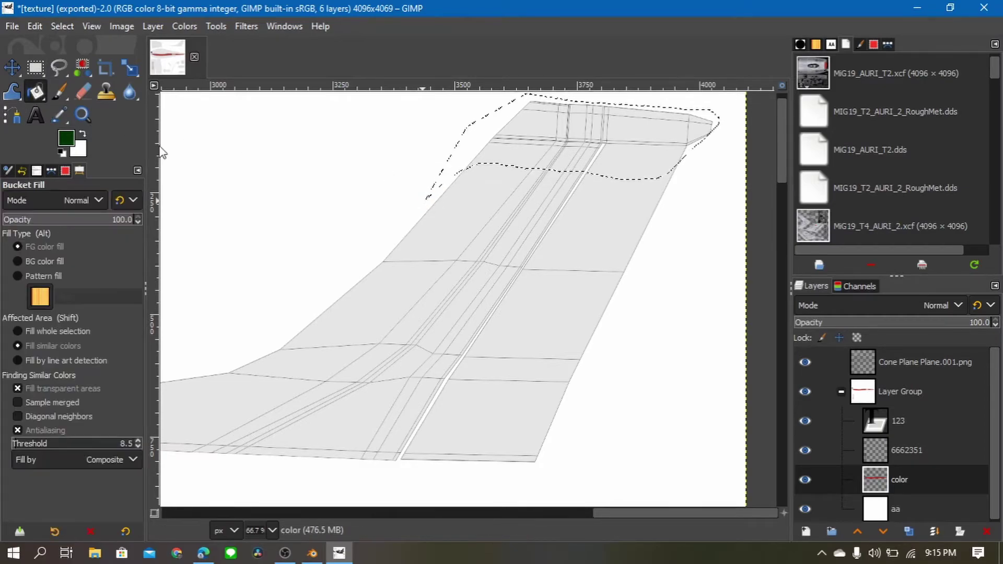
Fill the tail fin tip selection with blue
click(67, 139)
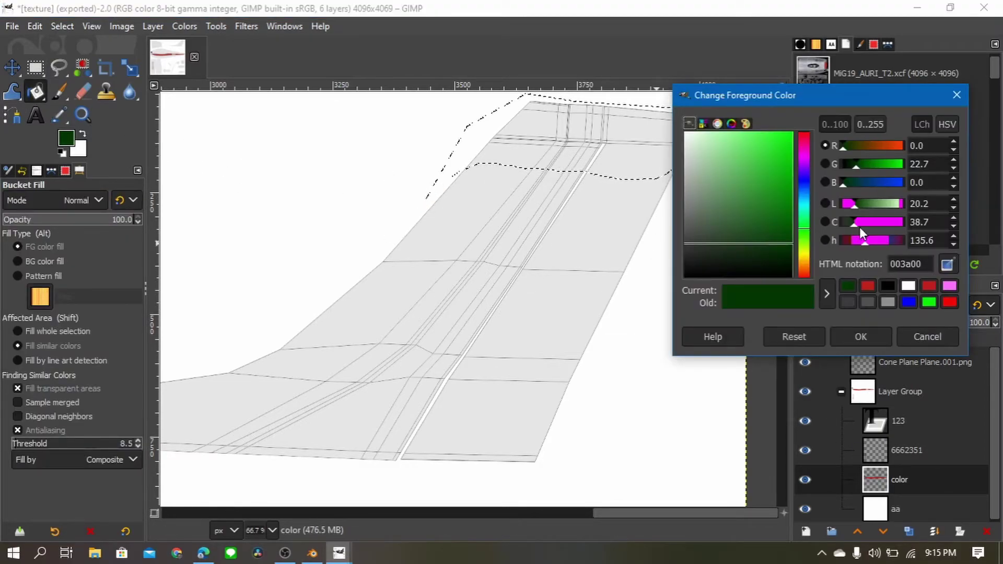
drag(866, 183, 890, 183)
click(862, 336)
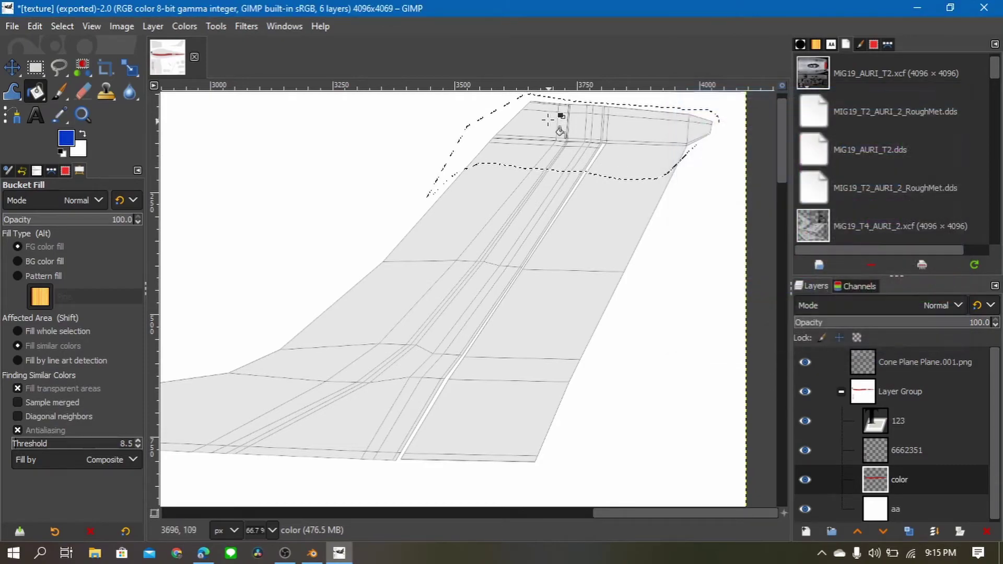
click(560, 130)
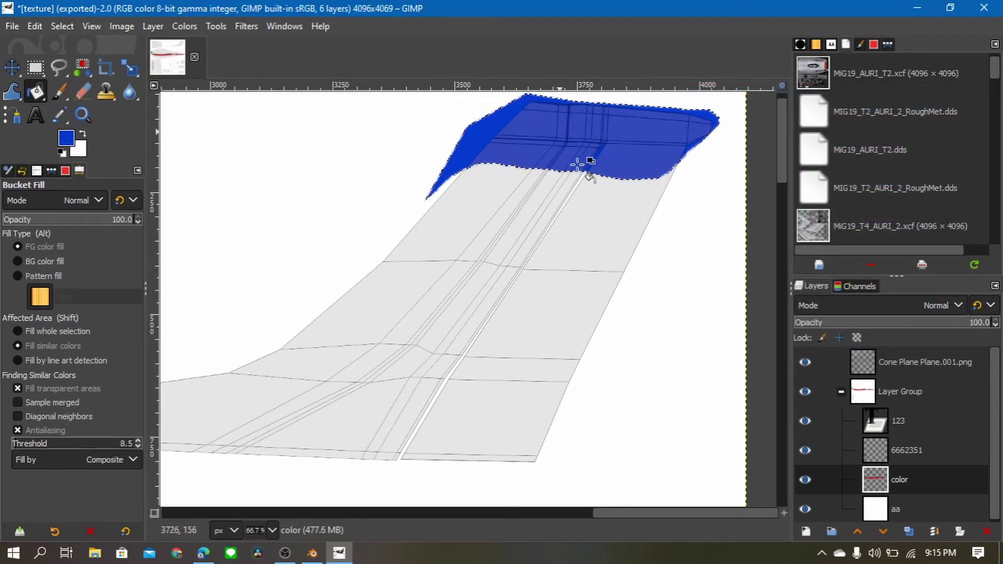
ctrl+scroll(590, 201, down, 5)
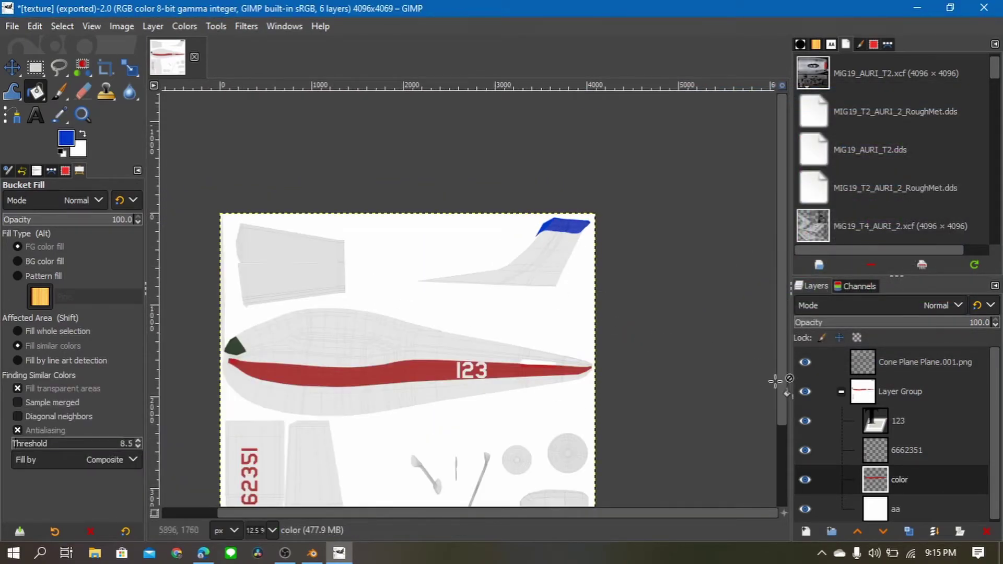
Hide the Cone Plane wireframe layer and re-export the texture as texture.png
click(807, 364)
click(828, 391)
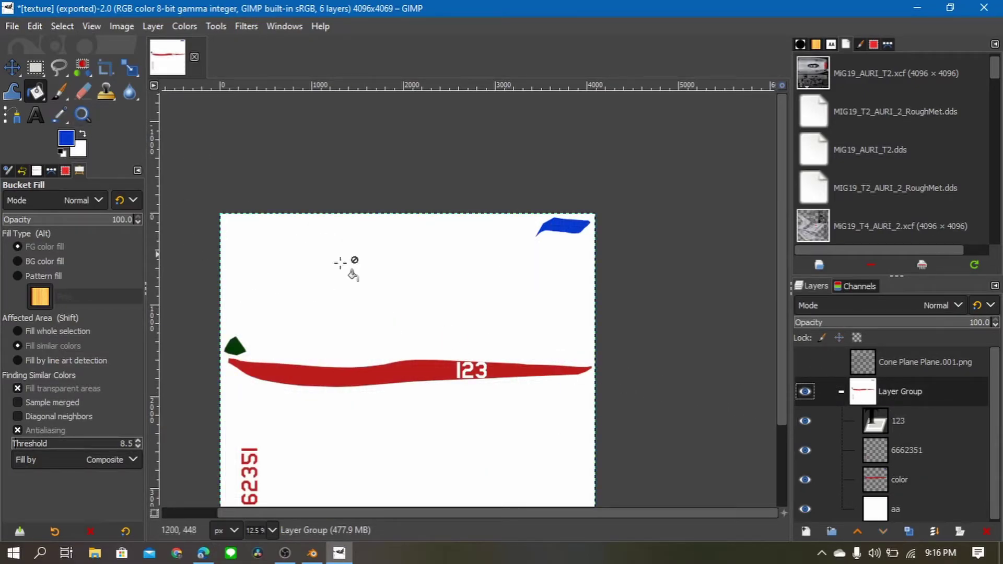
key(ctrl+e)
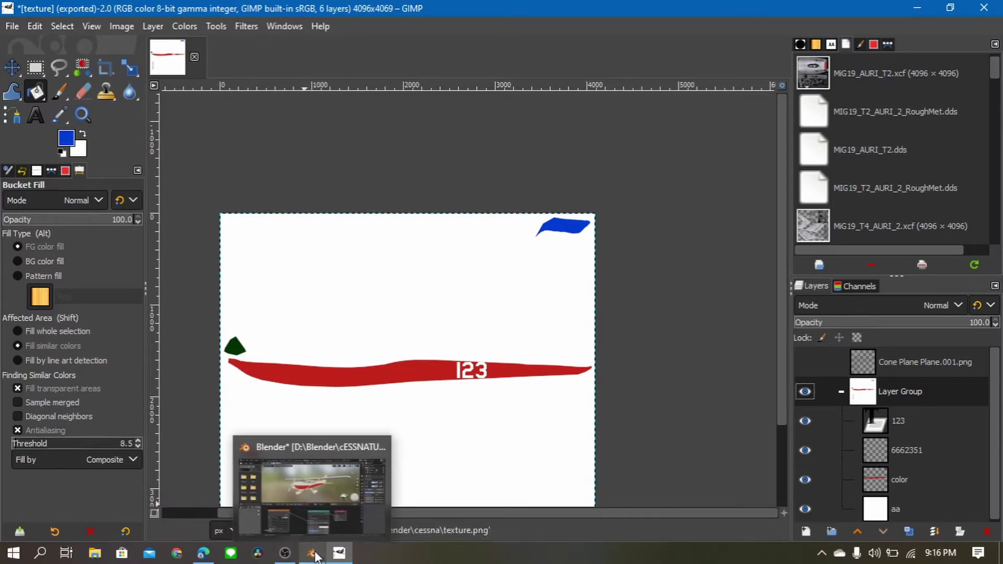
click(313, 554)
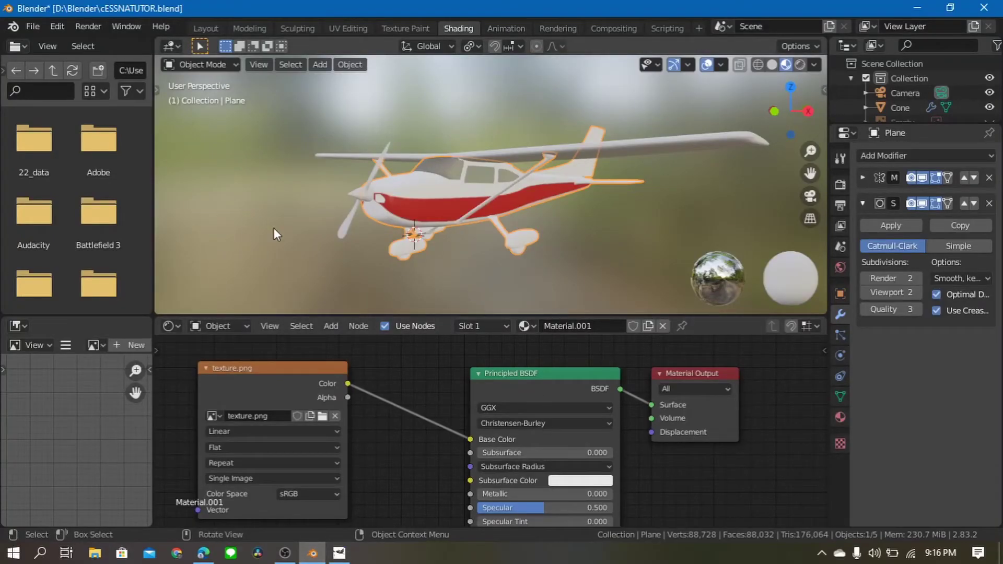
Check the plane's texture layout in the UV Editing workspace
key(alt+r)
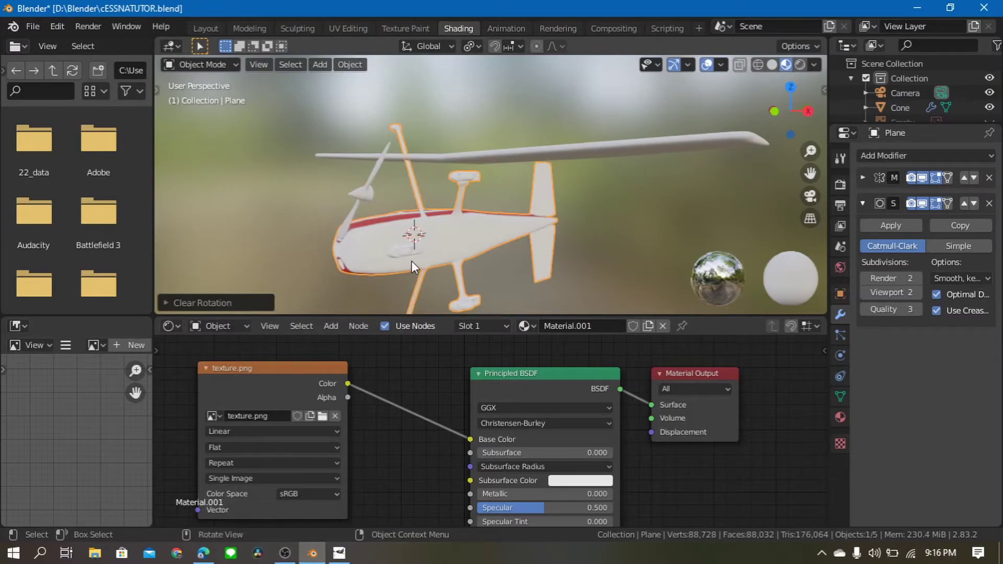
key(ctrl+z)
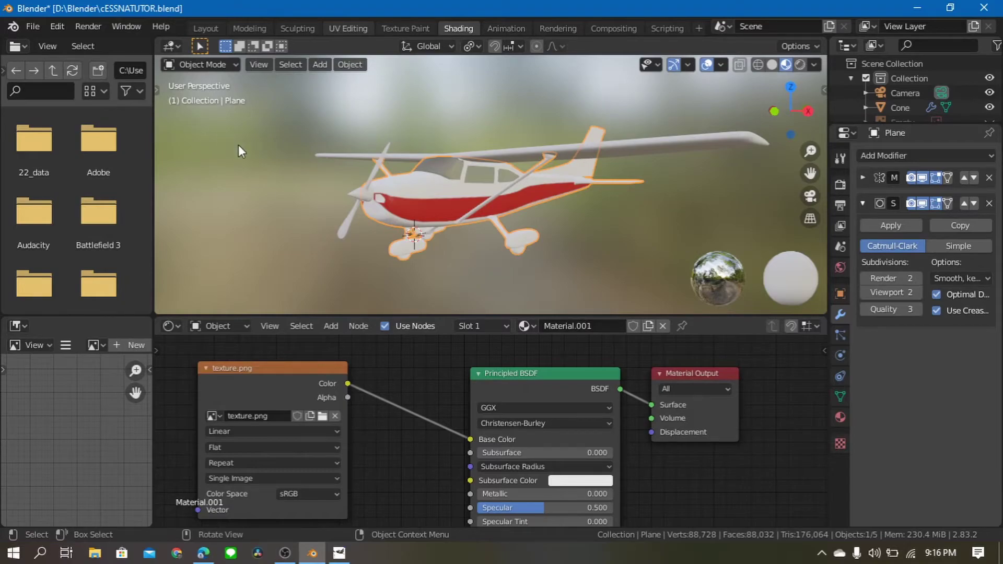
key(ctrl+Page_Up)
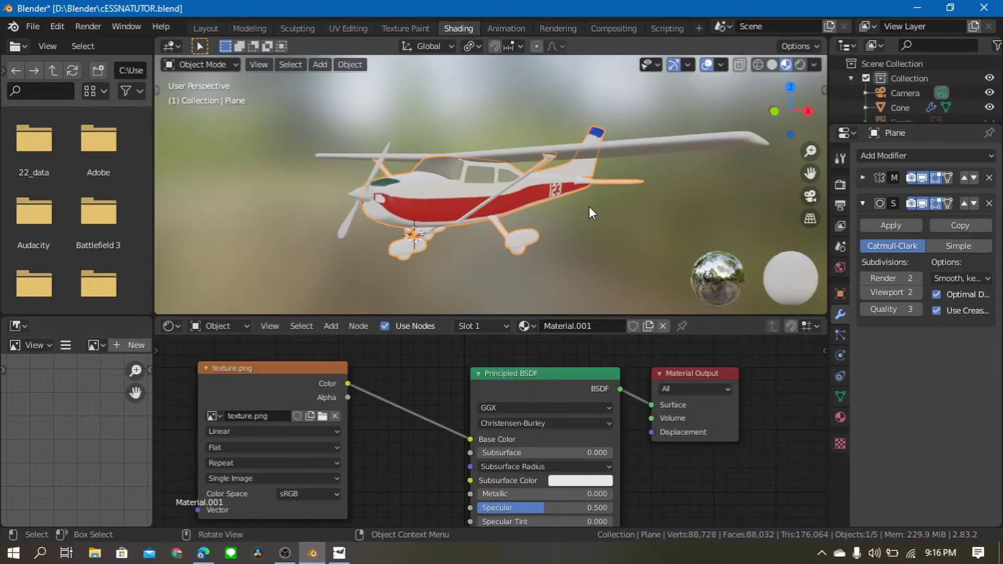
Orbit the view to inspect the updated Cessna from the front and side
mouse_move(588, 205)
middle_down()
mouse_move(686, 217)
mouse_move(665, 214)
middle_up()
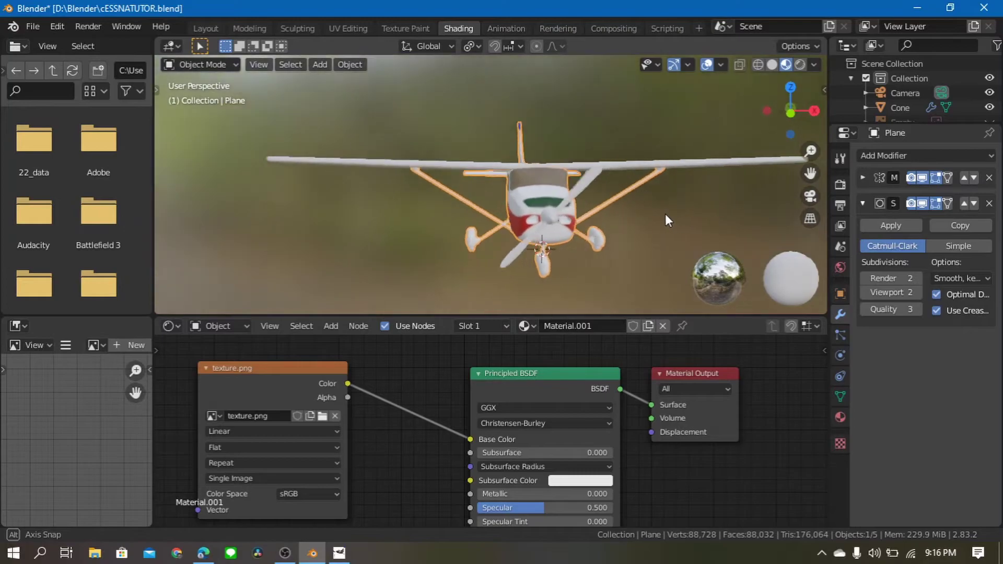
scroll(581, 243, up, 3)
scroll(574, 243, up, 2)
scroll(566, 239, up, 2)
scroll(566, 239, down, 5)
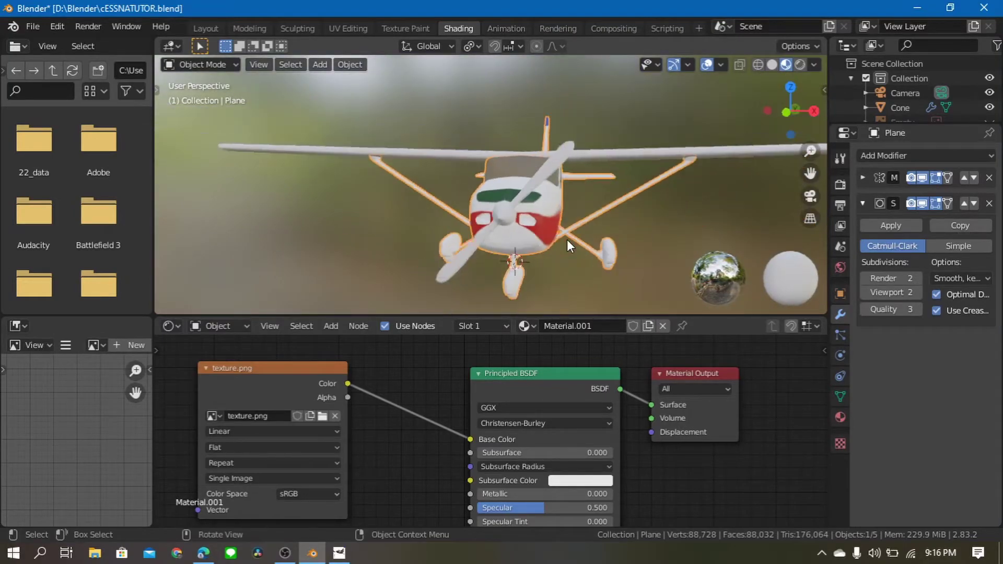
mouse_move(566, 239)
middle_down()
mouse_move(454, 239)
mouse_move(375, 214)
mouse_move(397, 175)
mouse_move(437, 286)
mouse_move(478, 186)
mouse_move(600, 158)
mouse_move(593, 143)
mouse_move(503, 256)
mouse_move(516, 234)
mouse_move(641, 202)
mouse_move(619, 208)
mouse_move(657, 155)
mouse_move(565, 203)
middle_up()
Assign the existing Material.001 to the wing (Plane.001)
click(553, 245)
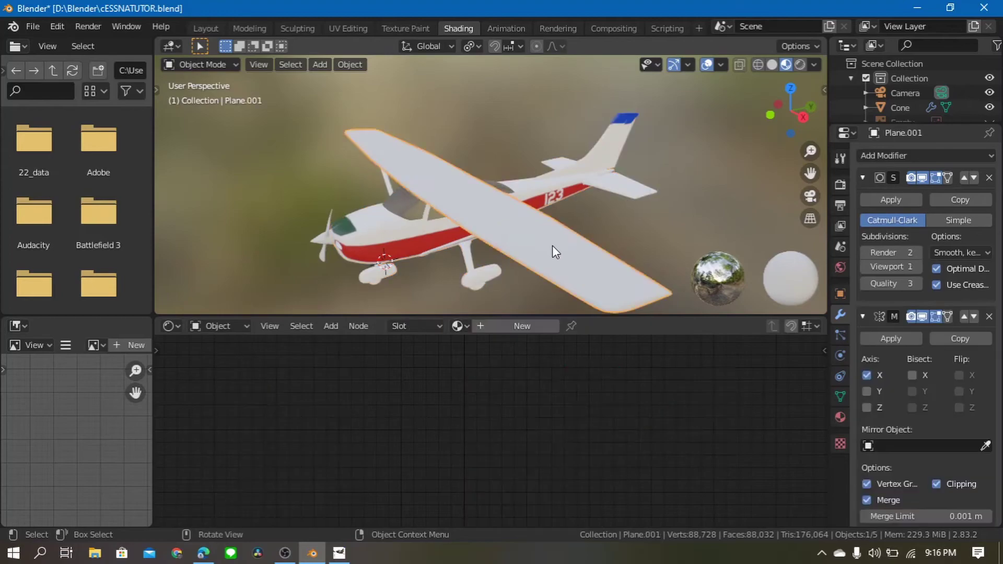
click(460, 325)
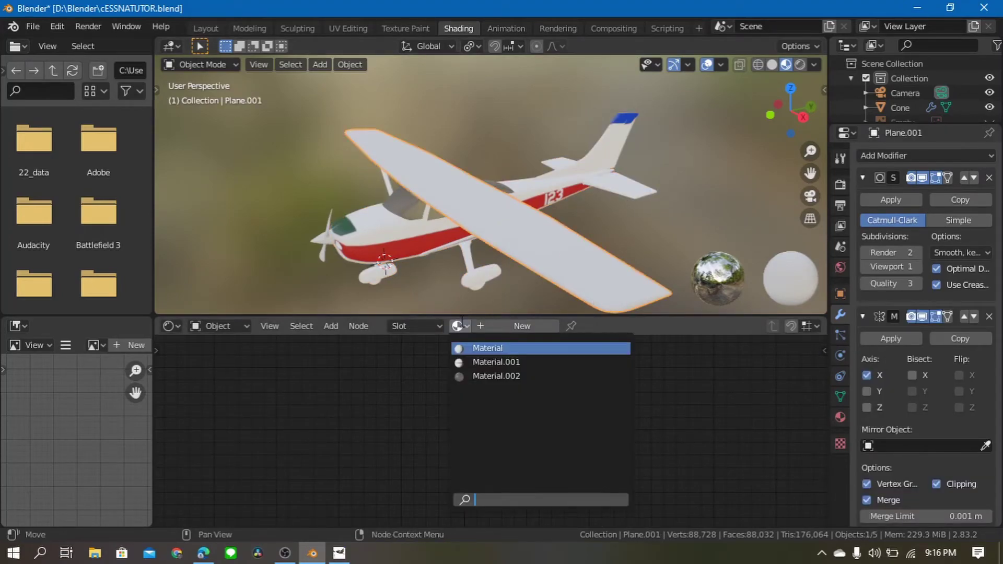
click(481, 361)
mouse_move(500, 261)
middle_down()
mouse_move(354, 67)
mouse_move(314, 86)
mouse_move(283, 130)
mouse_move(385, 108)
mouse_move(450, 438)
mouse_move(506, 362)
middle_up()
scroll(283, 130, down, 3)
mouse_move(522, 303)
middle_down()
mouse_move(531, 214)
mouse_move(416, 158)
mouse_move(484, 237)
mouse_move(654, 222)
mouse_move(637, 228)
middle_up()
scroll(483, 237, up, 3)
scroll(484, 237, up, 3)
scroll(537, 205, down, 3)
scroll(528, 206, down, 3)
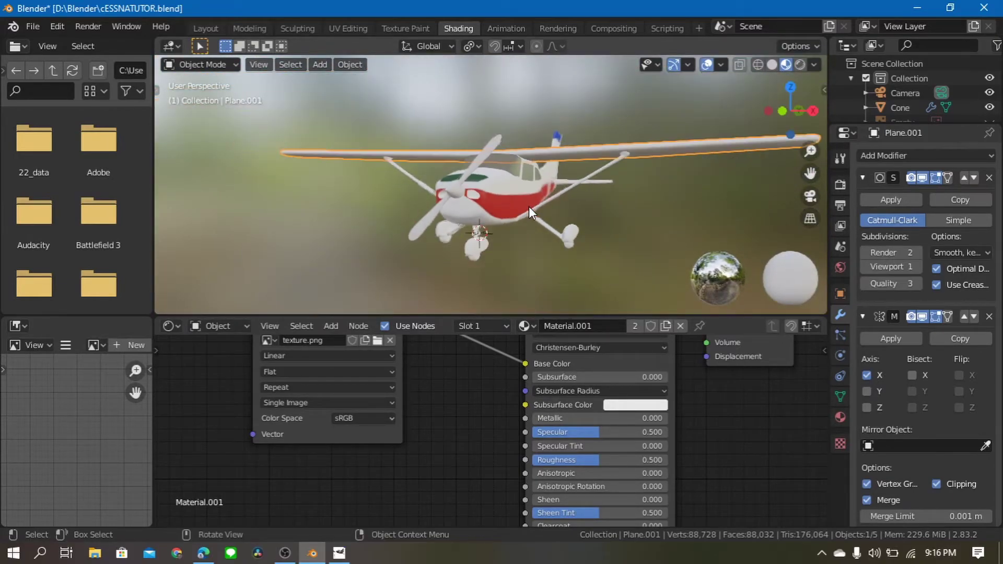
mouse_move(528, 206)
middle_down()
mouse_move(476, 237)
mouse_move(242, 199)
mouse_move(381, 185)
mouse_move(321, 184)
mouse_move(455, 180)
mouse_move(484, 234)
mouse_move(459, 228)
middle_up()
Preview the plane in Rendered shading and bring the Principled BSDF settings into view
key(z)
key(z)
click(475, 90)
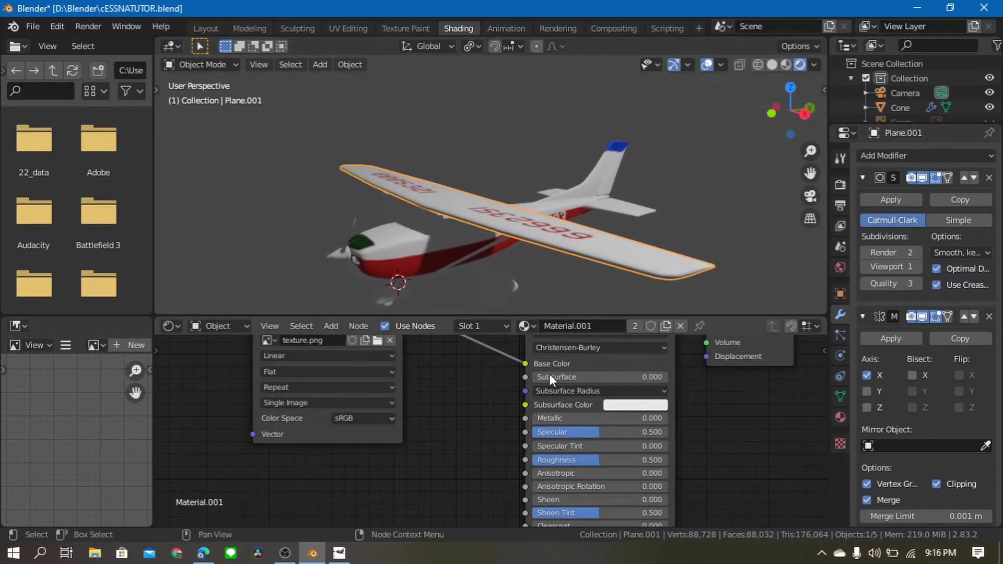
scroll(435, 410, down, 1)
scroll(434, 409, down, 2)
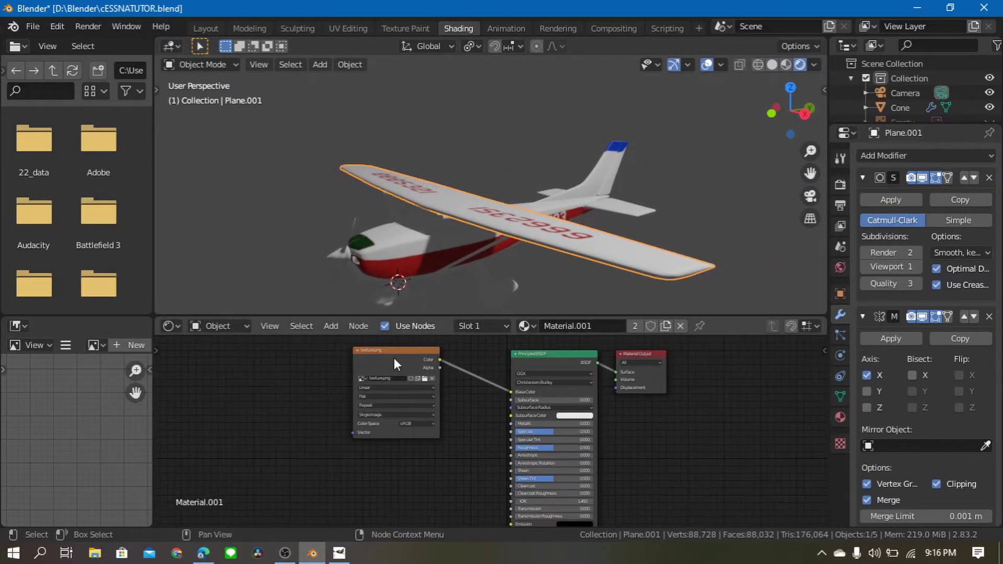
drag(394, 358, 446, 371)
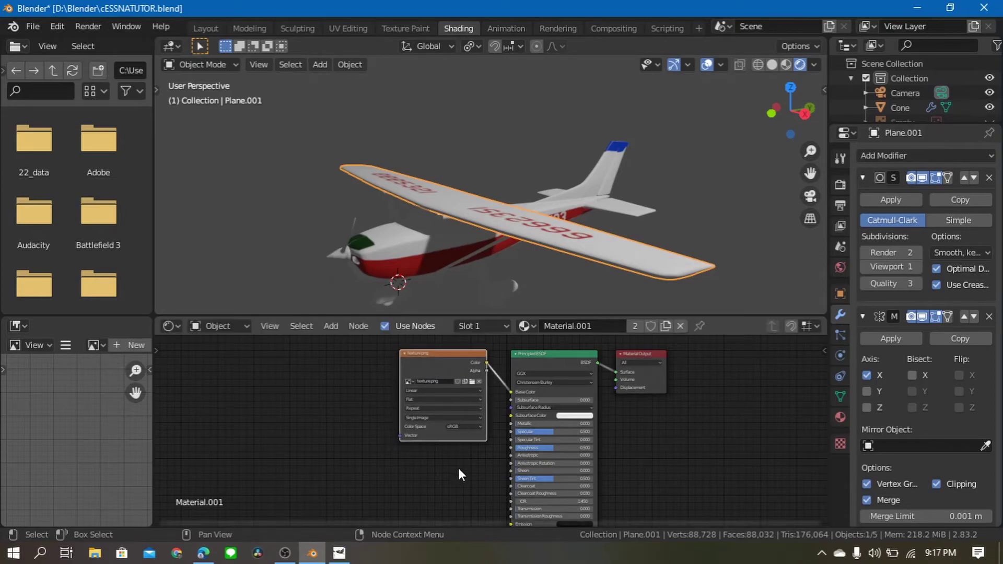
scroll(458, 469, up, 2)
scroll(457, 469, up, 1)
middle_drag(457, 469, 324, 498)
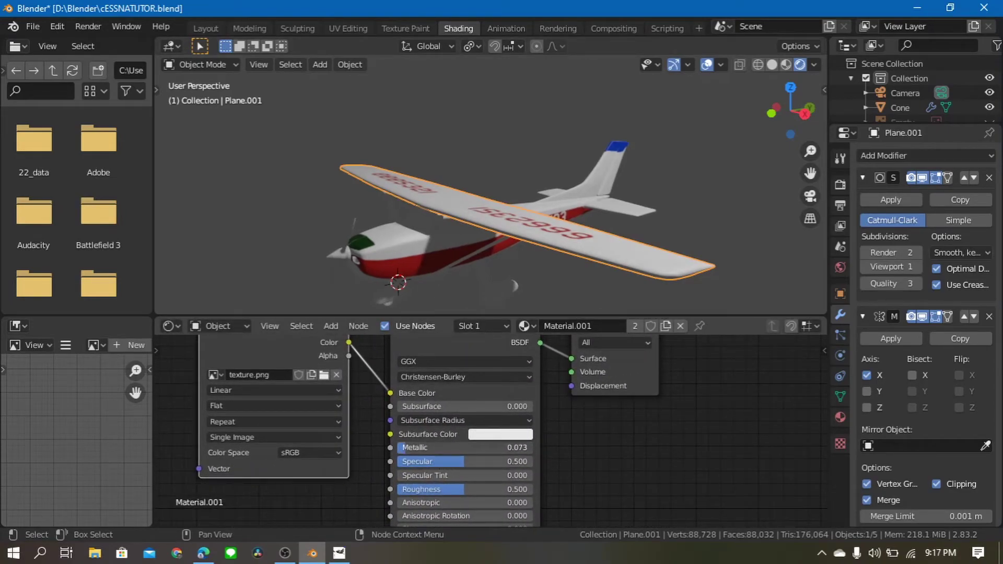
Set Material.001's Metallic and Roughness both to 0.4
drag(407, 447, 418, 447)
text(0.4)
key(Return)
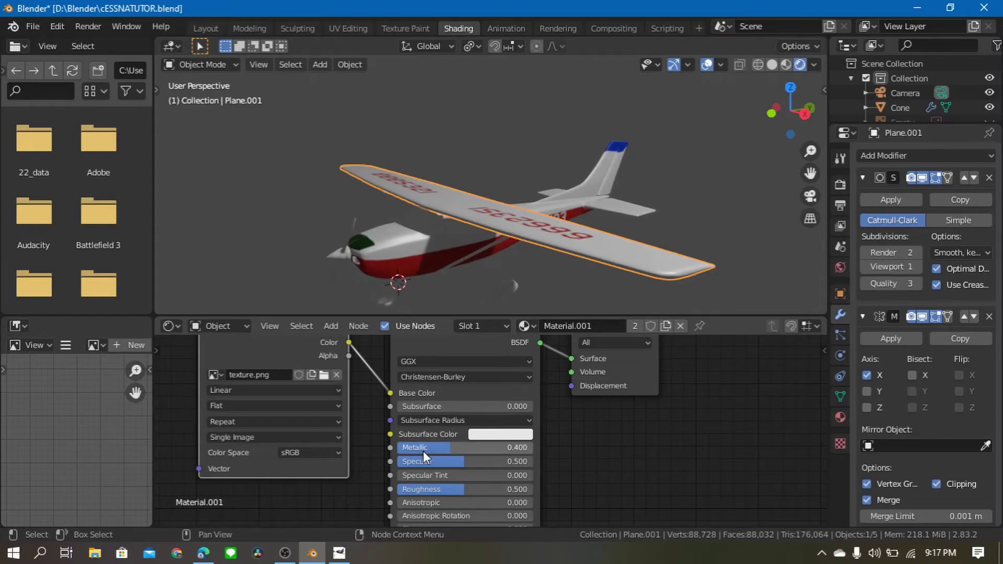
click(437, 489)
text(.4)
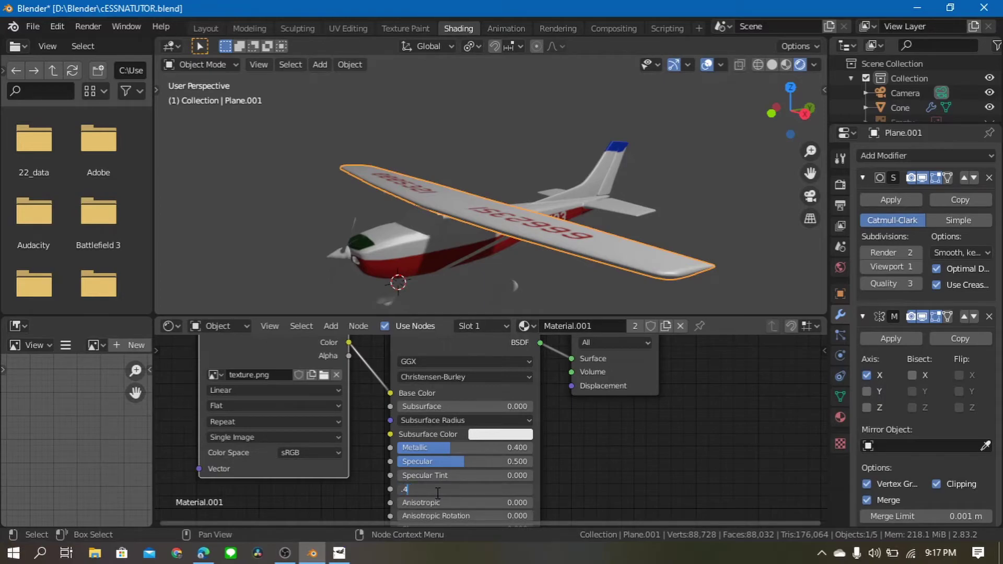
key(Return)
Select the fuselage and show its second material slot, Material.002
drag(330, 183, 366, 171)
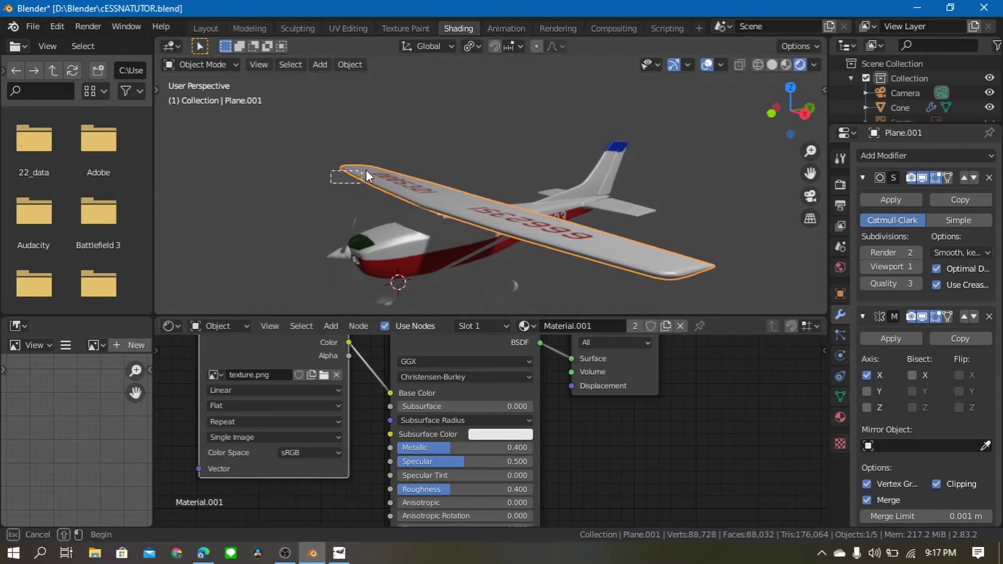
mouse_move(305, 212)
middle_down()
mouse_move(602, 200)
mouse_move(472, 233)
mouse_move(563, 259)
mouse_move(513, 233)
mouse_move(591, 238)
mouse_move(522, 214)
middle_up()
scroll(559, 261, up, 5)
click(503, 205)
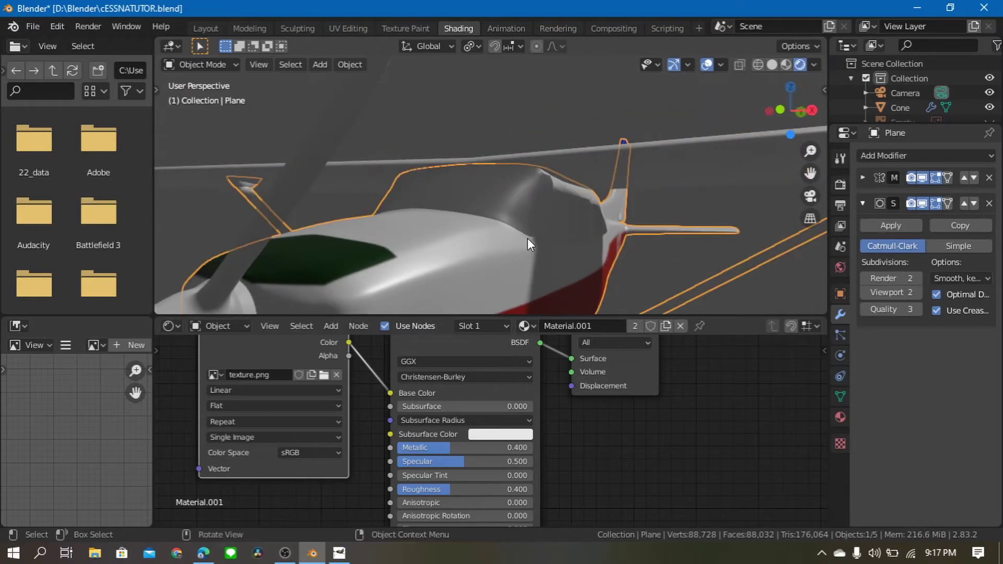
click(524, 326)
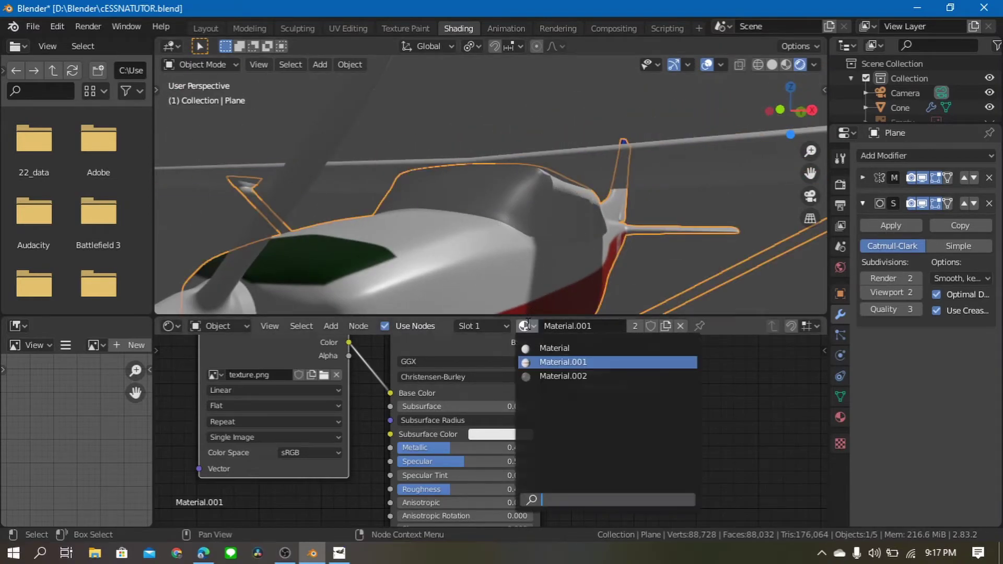
click(499, 327)
click(457, 244)
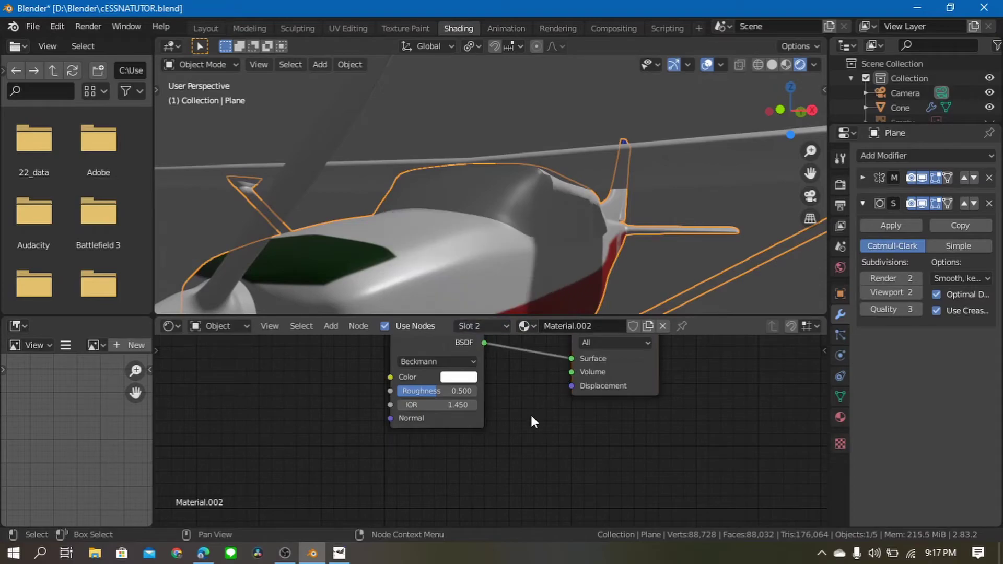
Insert a Mix Shader between the Glass BSDF and the Material Output
middle_drag(531, 415, 535, 465)
scroll(525, 460, down, 3)
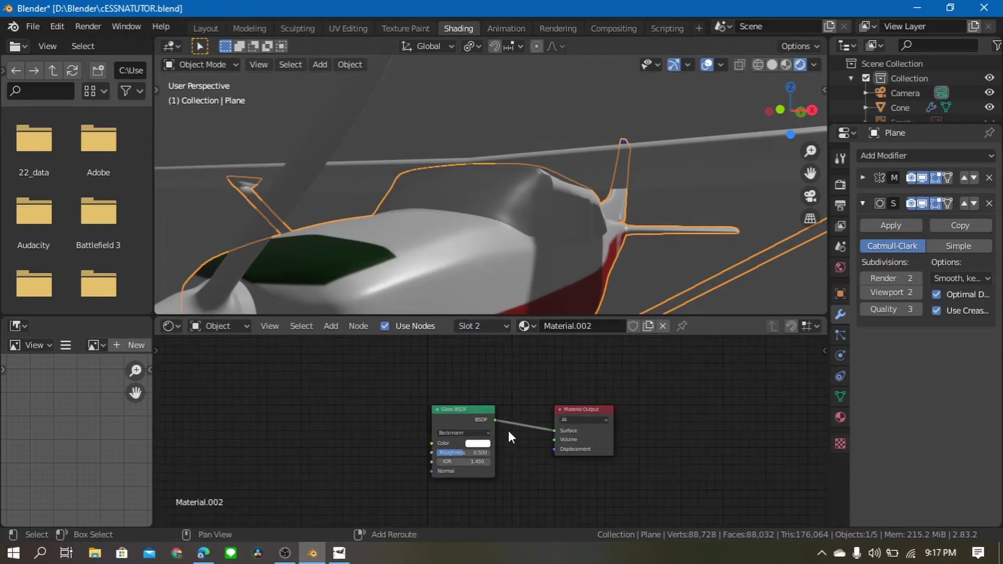
key(shift+a)
click(478, 367)
text(mix)
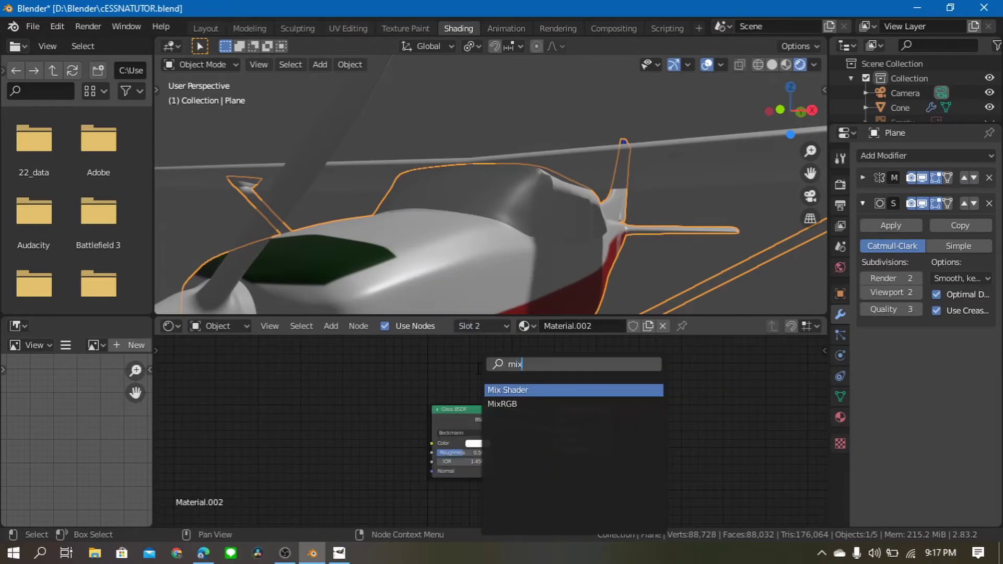
key(Return)
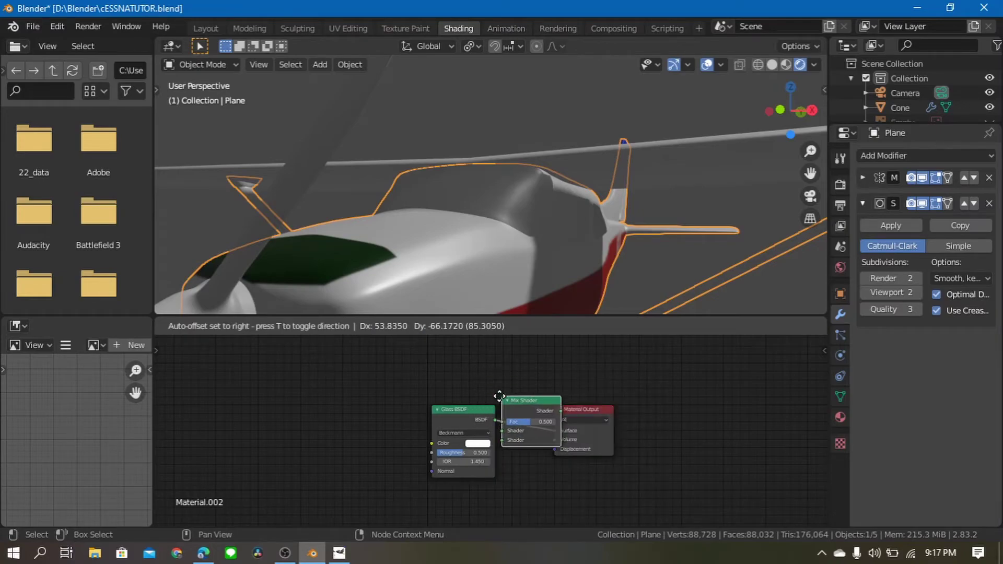
click(494, 428)
drag(484, 427, 419, 394)
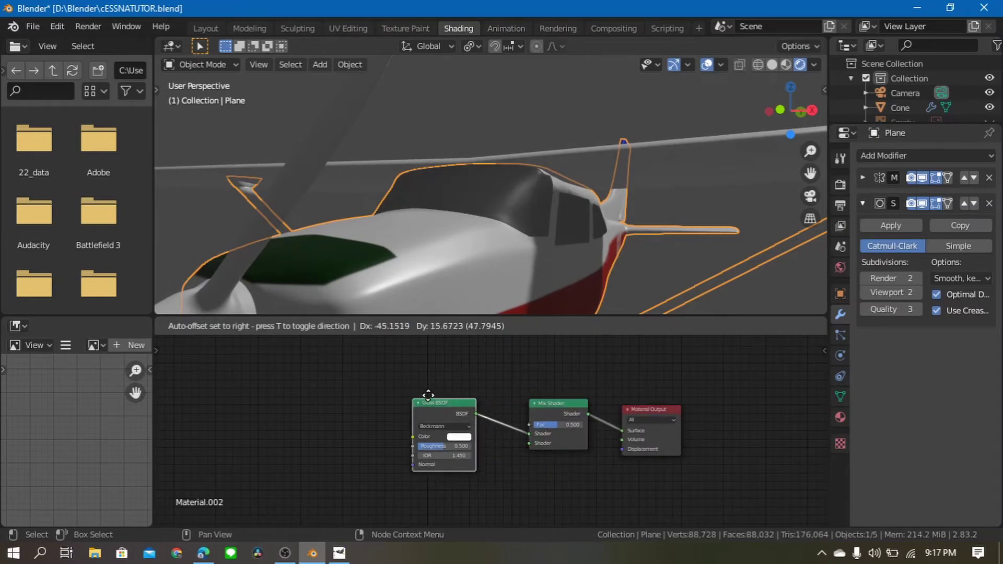
Add a Volume Absorption node and connect it to the Mix Shader's second Shader input
key(shift+a)
click(405, 369)
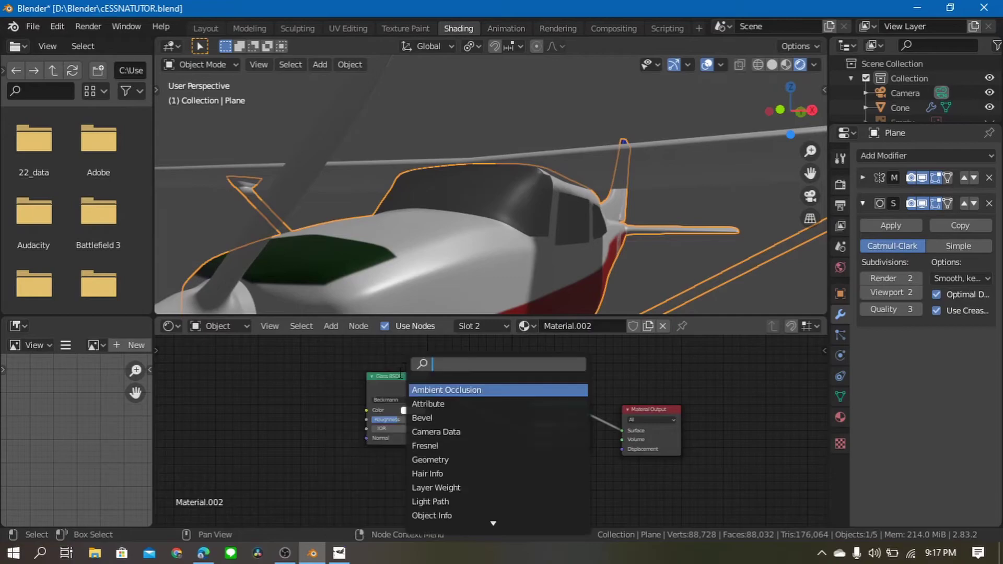
text(volum)
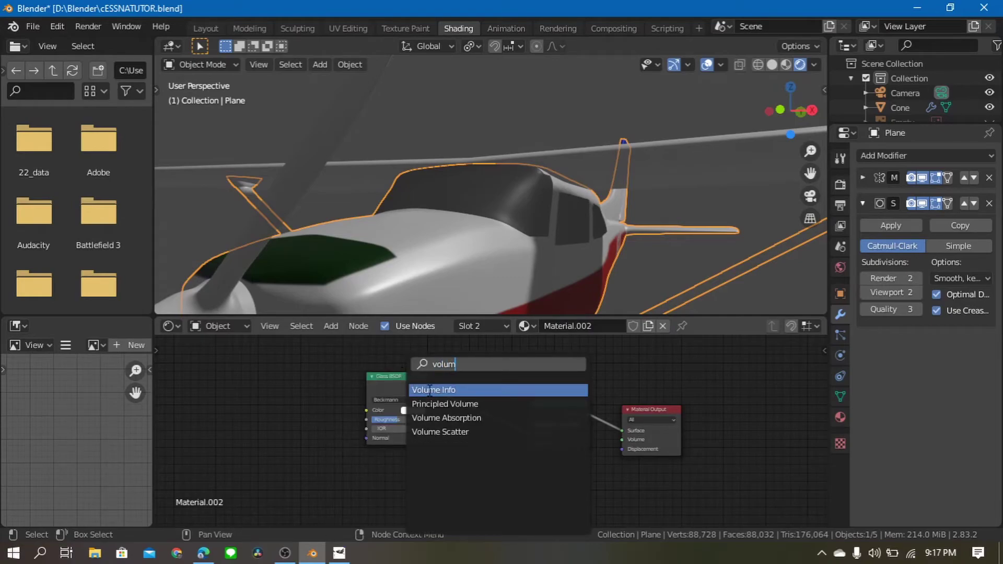
click(442, 418)
click(403, 496)
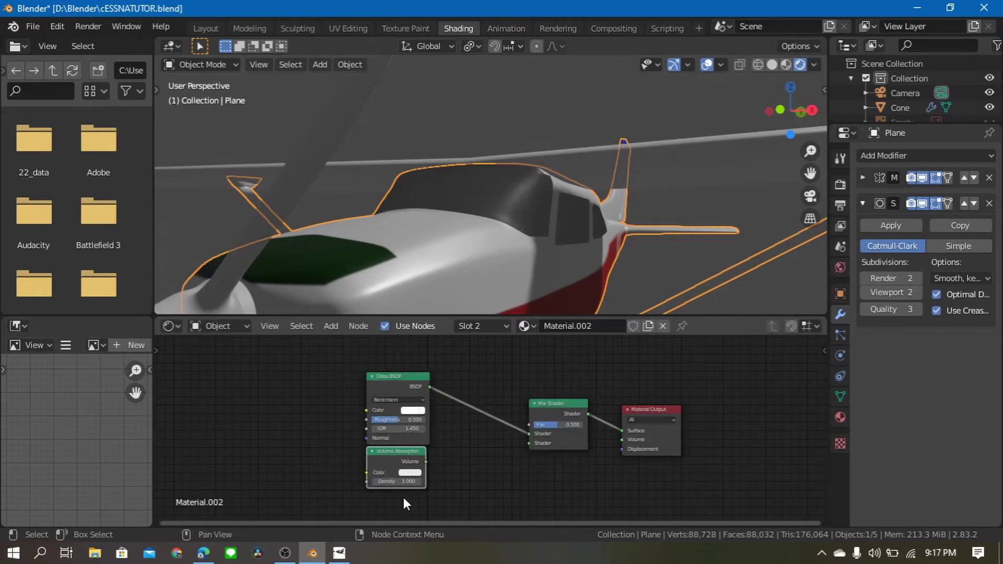
drag(425, 462, 528, 443)
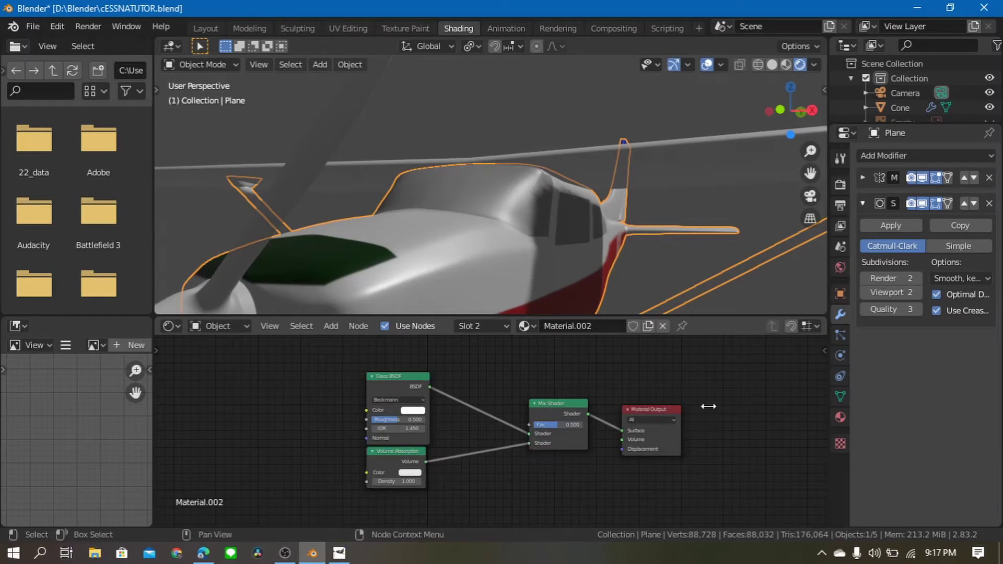
mouse_move(582, 242)
middle_down()
mouse_move(550, 250)
mouse_move(598, 224)
middle_up()
Enable Ambient Occlusion, Bloom and Screen Space Reflections in the render settings
click(841, 184)
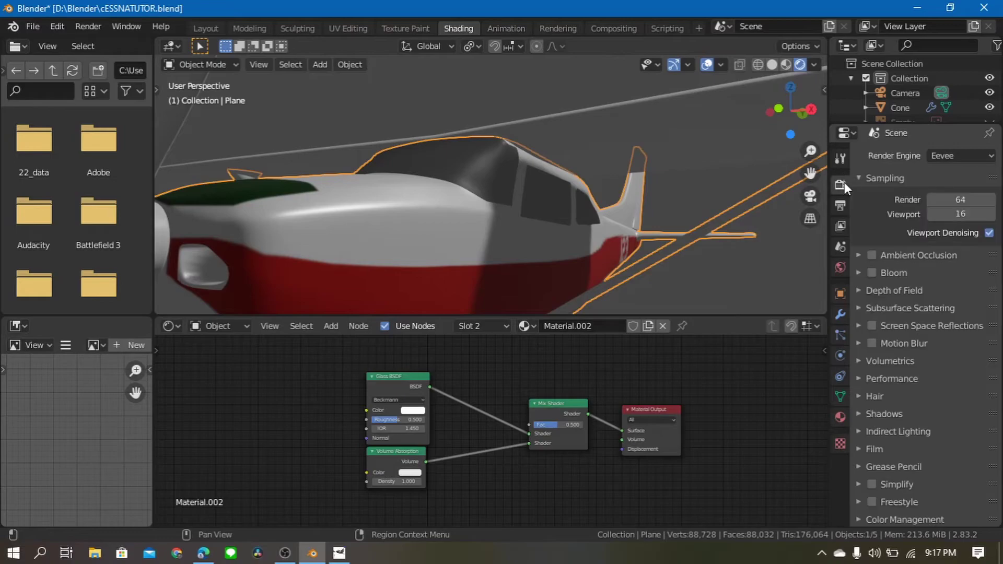
click(940, 155)
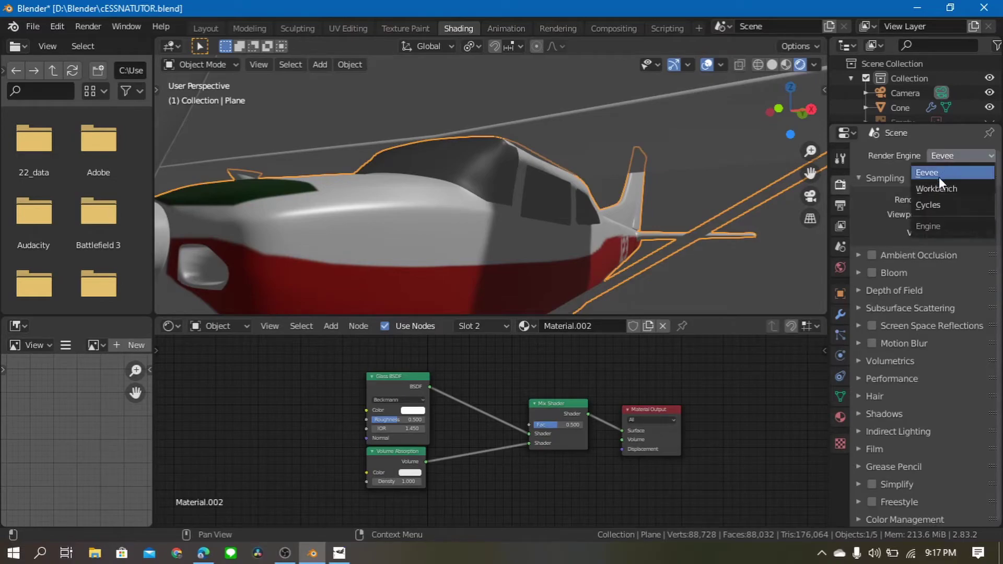
click(871, 255)
click(875, 290)
click(872, 351)
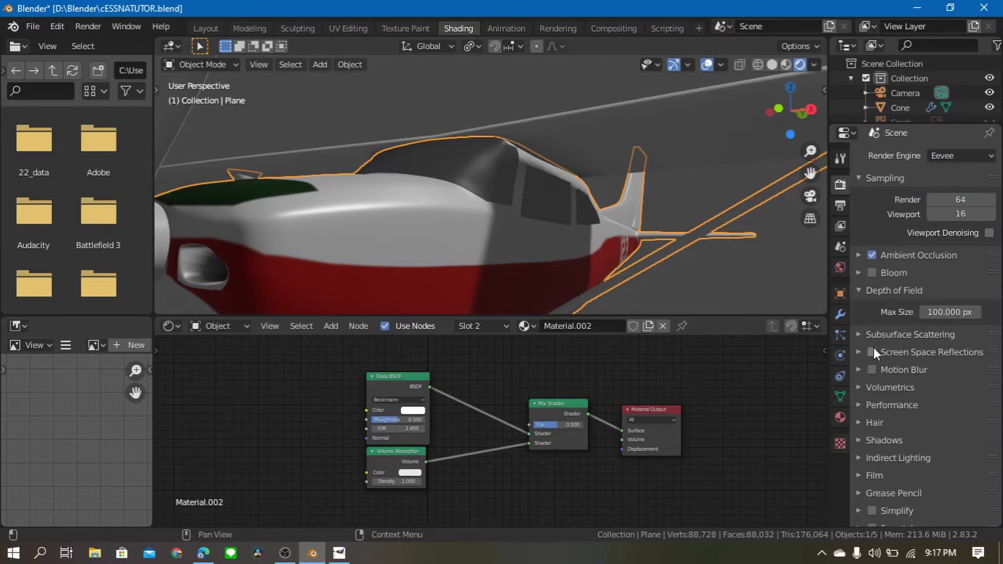
click(871, 273)
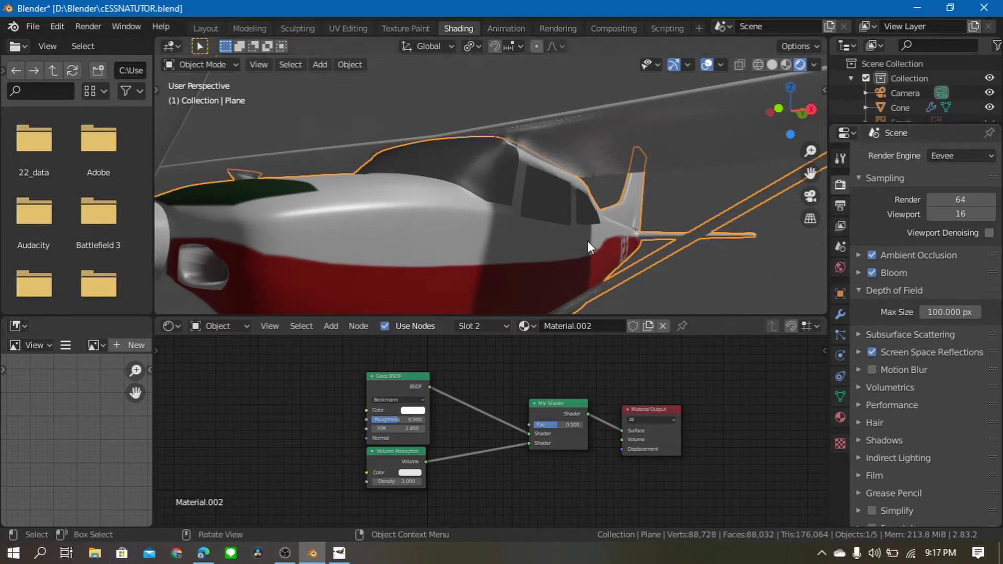
Switch the render engine from Eevee to Cycles
middle_drag(590, 248, 595, 254)
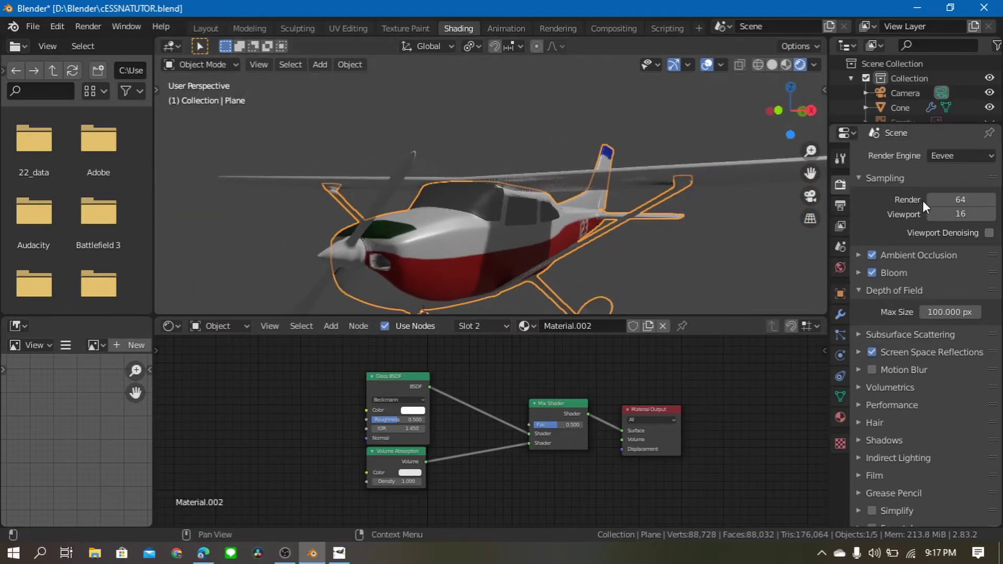
click(941, 156)
click(933, 206)
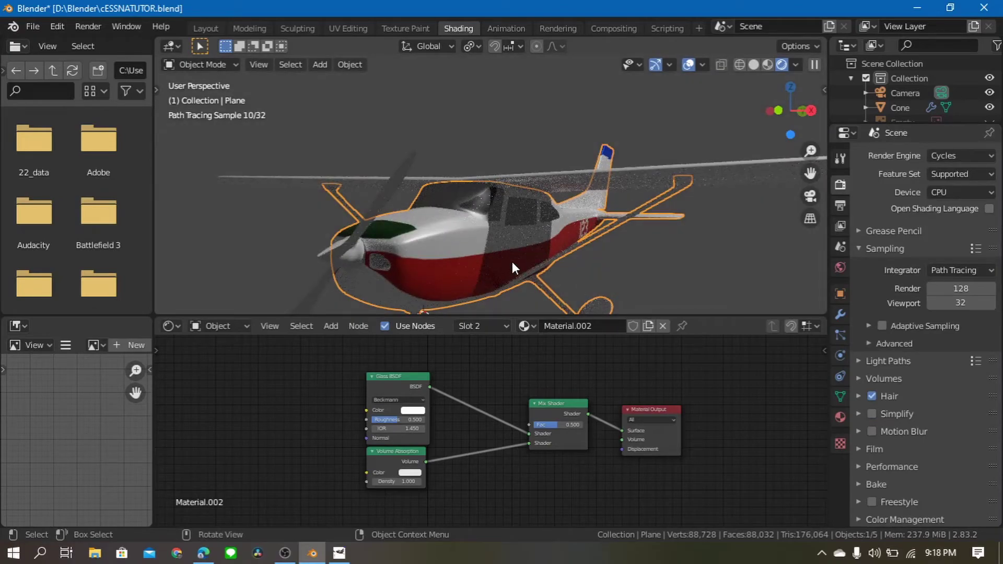
Delete the Volume Absorption node from the window material
scroll(512, 261, up, 6)
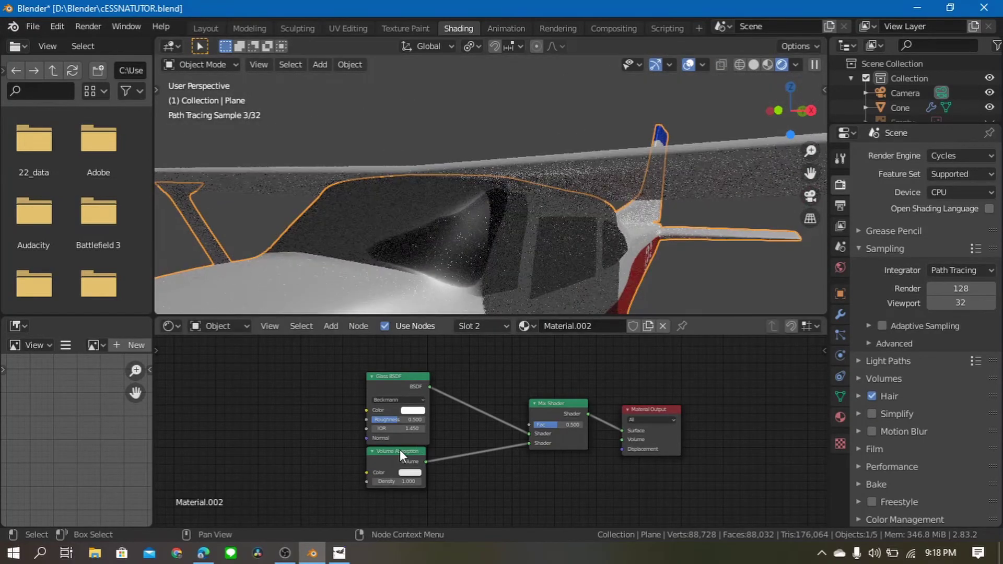
right_click(399, 450)
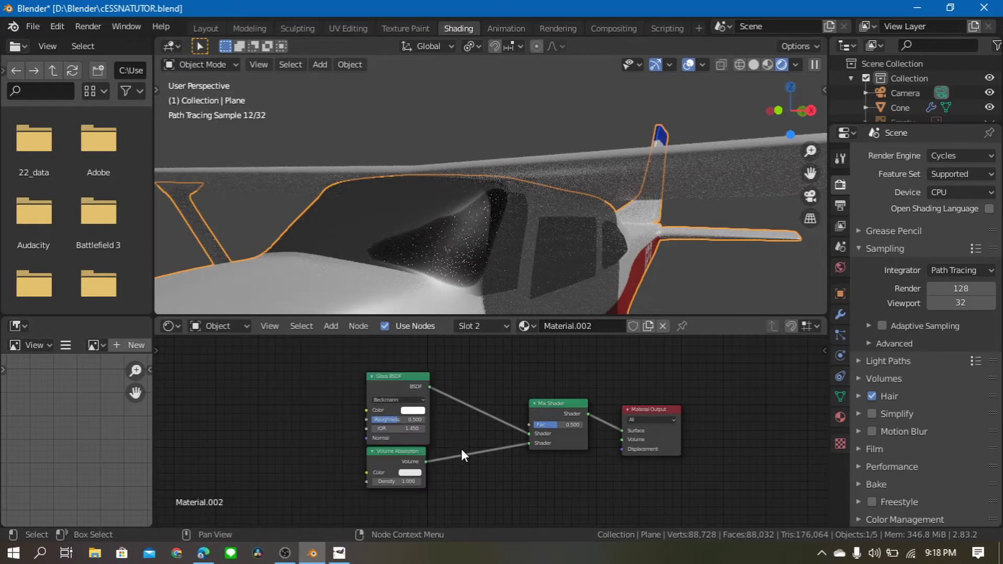
right_click(390, 458)
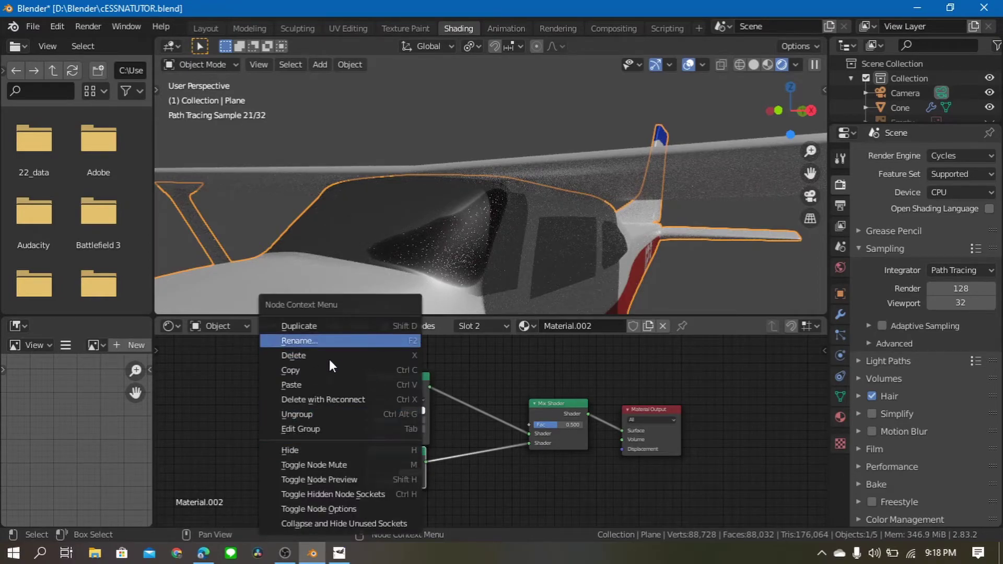
click(308, 355)
Add a Principled Volume node via the 'vol' node search
key(shift+a)
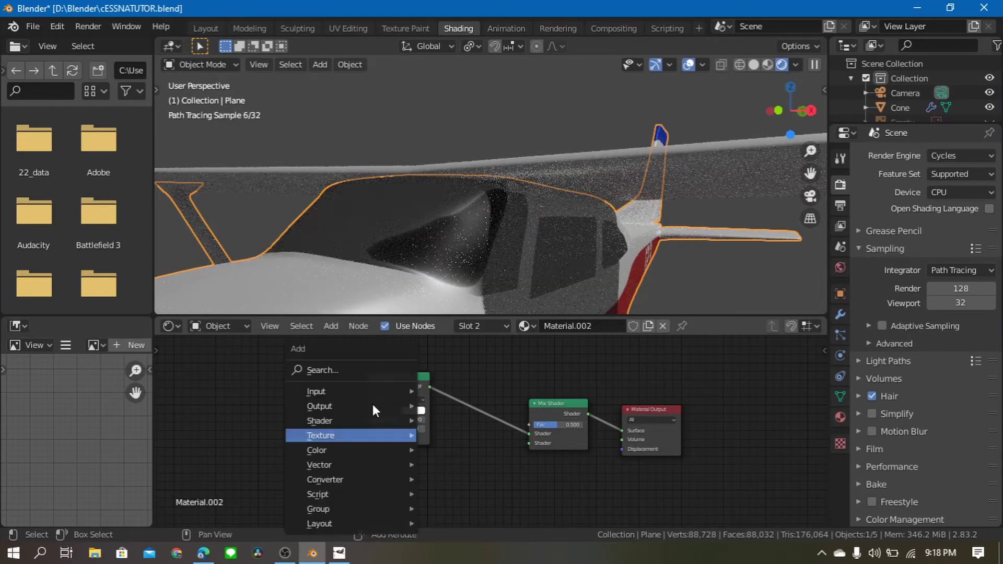
click(355, 369)
text(v)
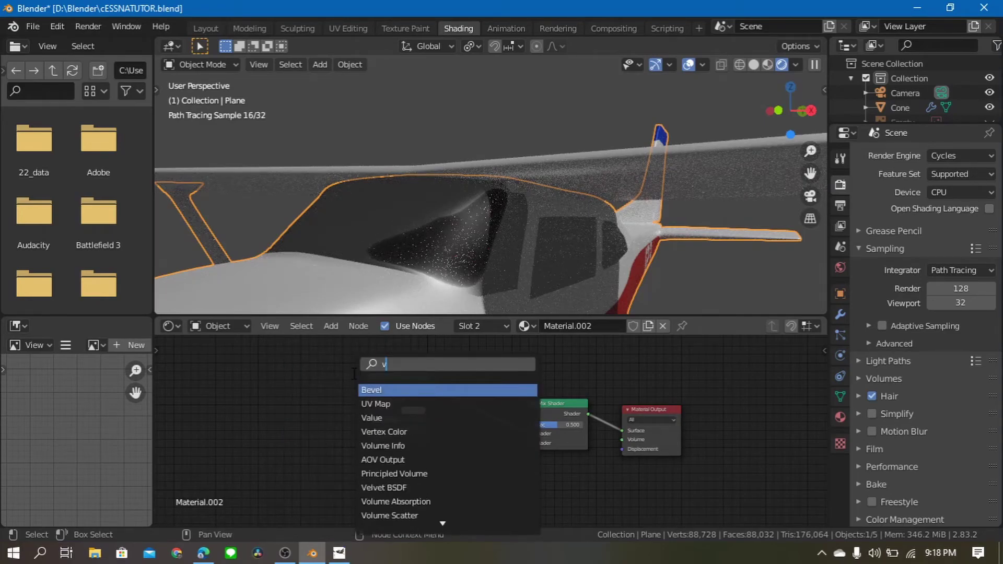
text(olu)
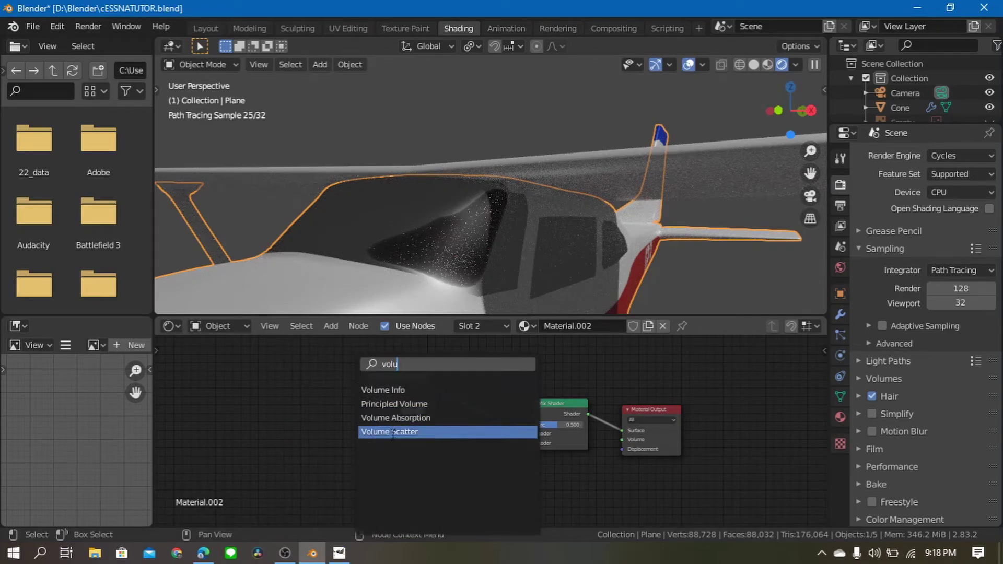
click(395, 404)
Add a Transparent BSDF below the Glass BSDF and connect it into the Mix Shader
key(shift+a)
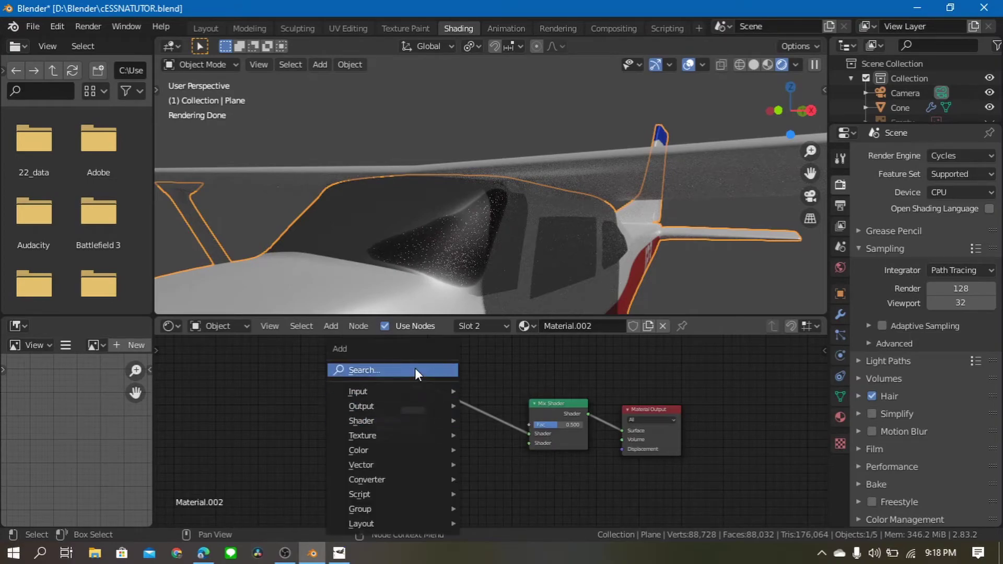
click(415, 370)
text(tra)
click(460, 403)
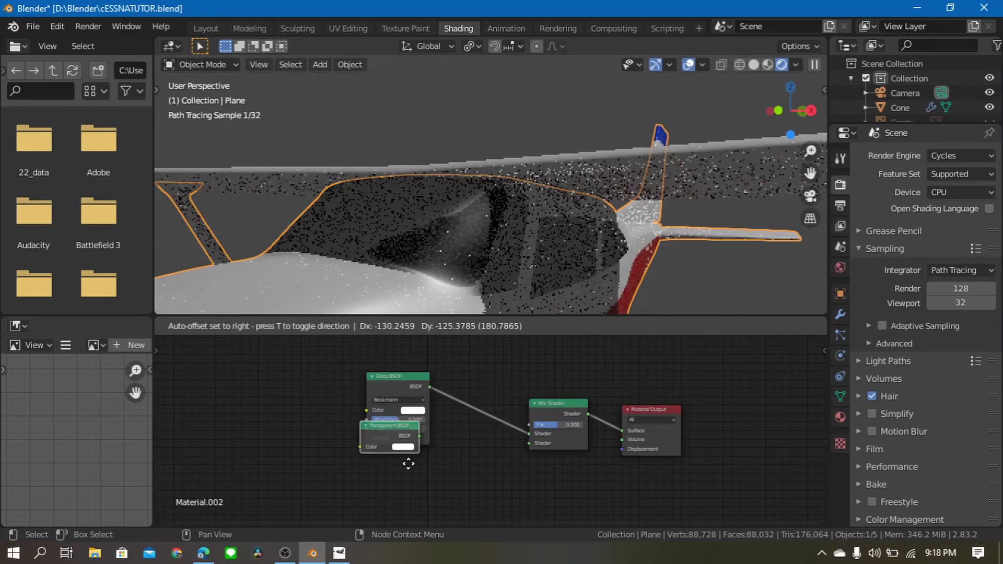
click(421, 492)
drag(431, 464, 526, 443)
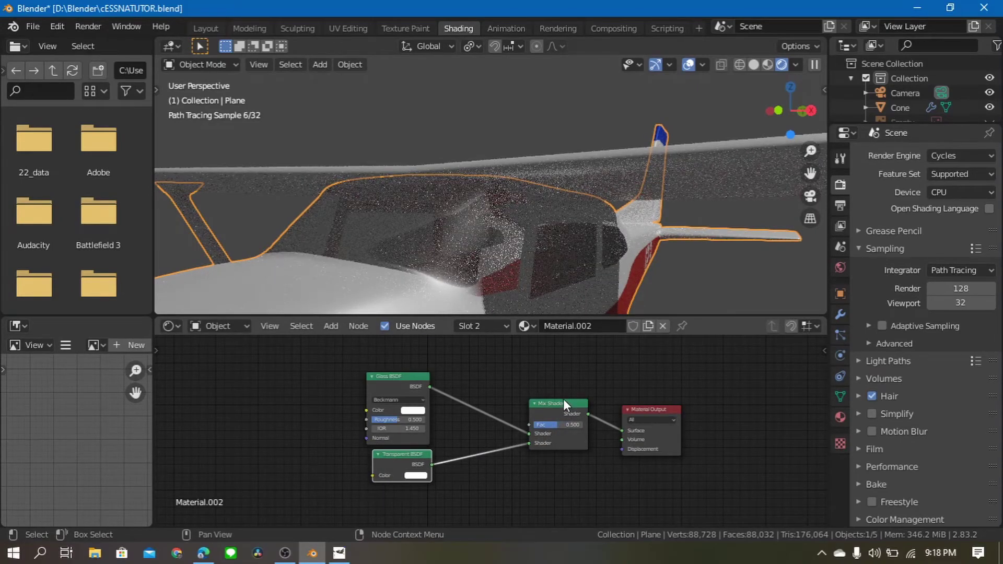
mouse_move(535, 274)
middle_down()
mouse_move(562, 269)
mouse_move(531, 275)
middle_up()
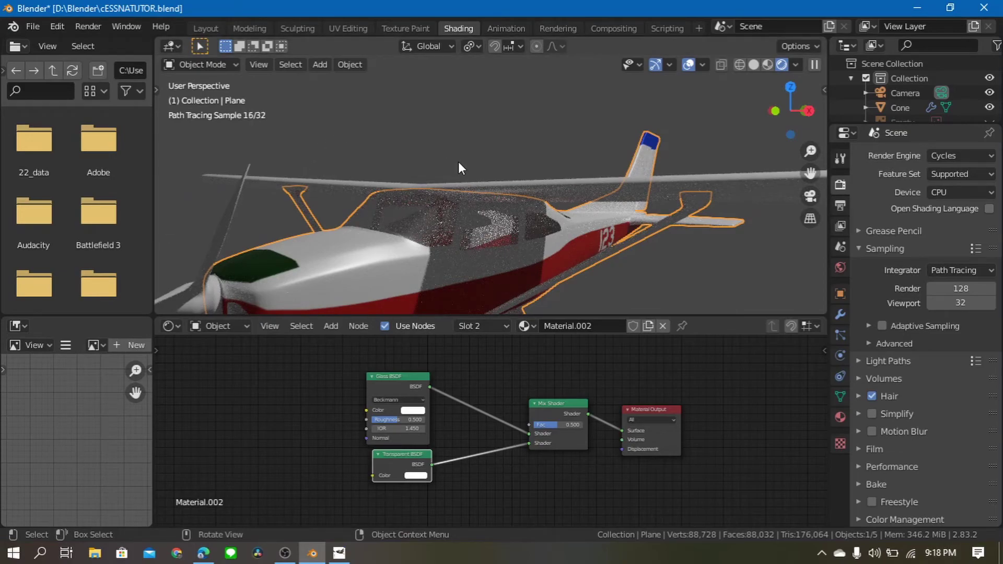
Switch the Shader Editor to the World's Background and World Output nodes
click(177, 326)
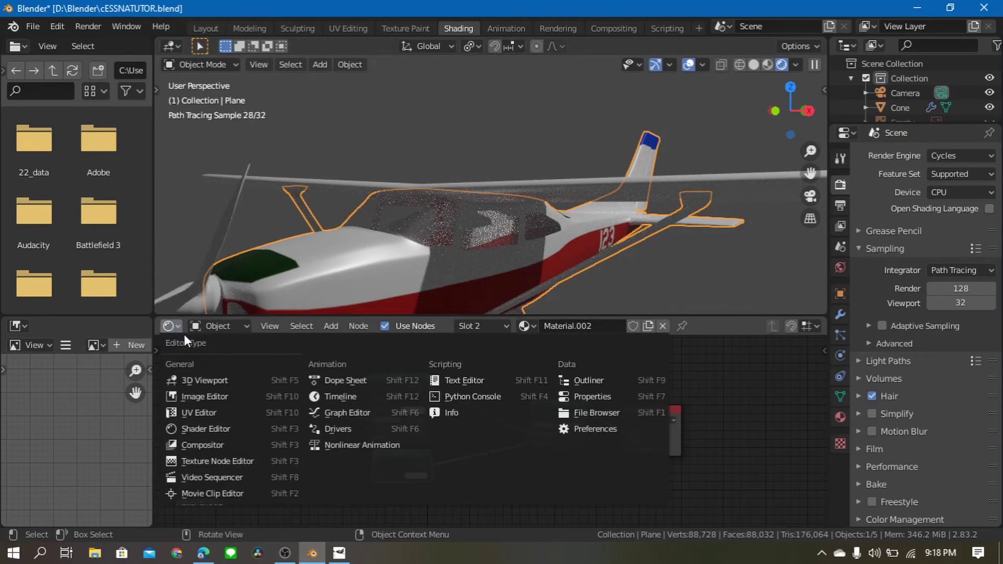
click(208, 328)
click(256, 359)
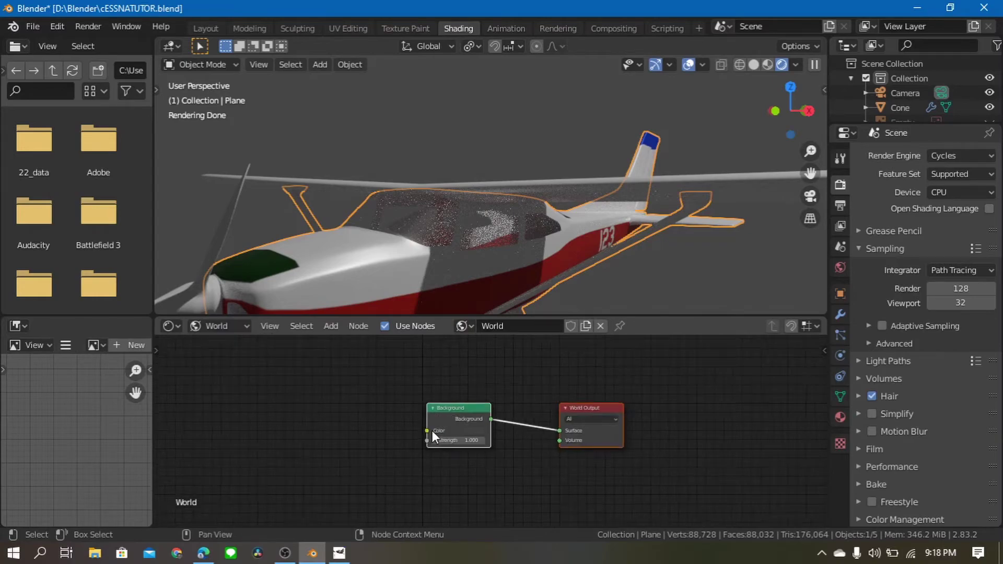
middle_drag(389, 407, 557, 390)
Add an Image Texture node loading loc00184-22-8k.exr from the HDR folder
key(shift+a)
click(443, 372)
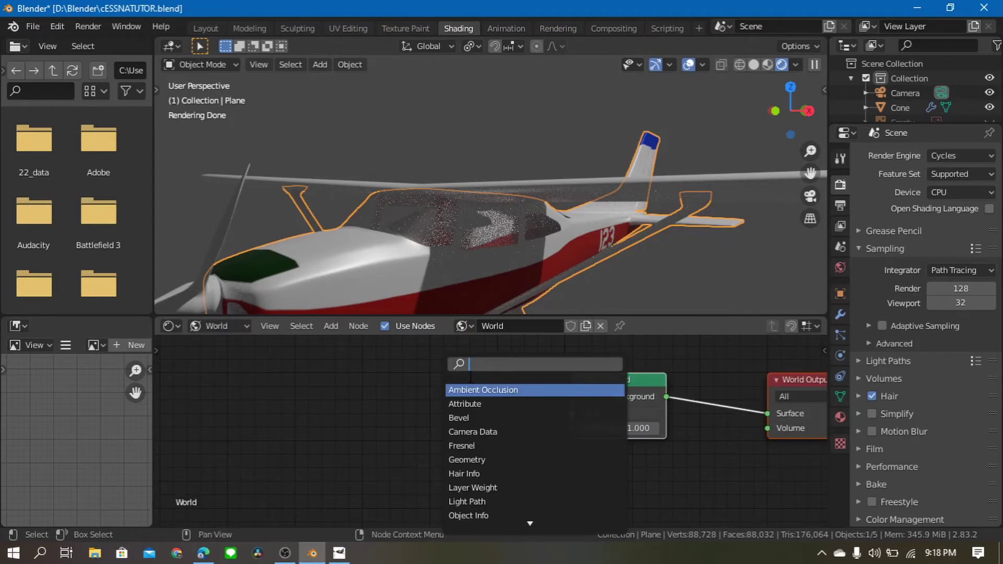
text(imag)
key(Return)
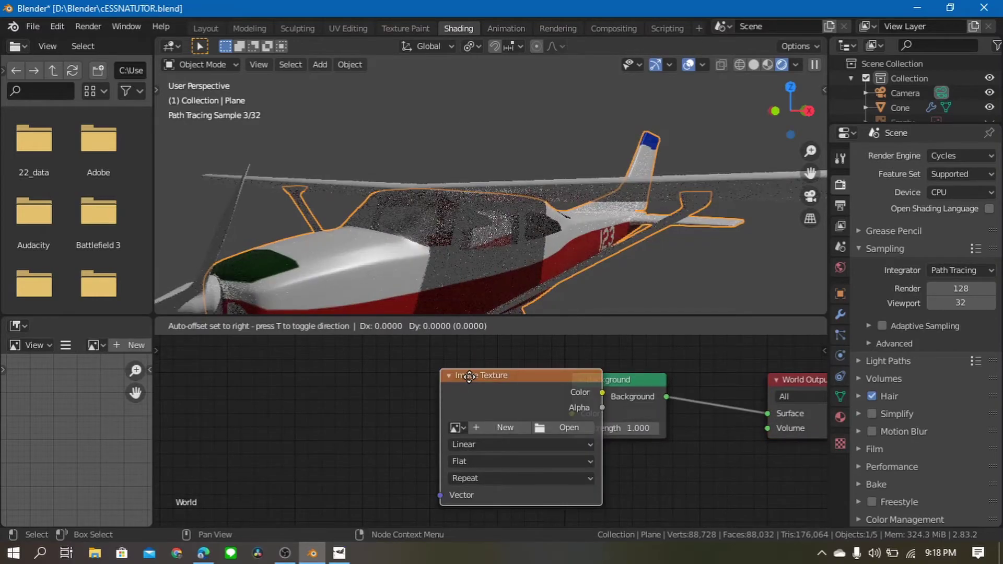
click(322, 386)
click(344, 411)
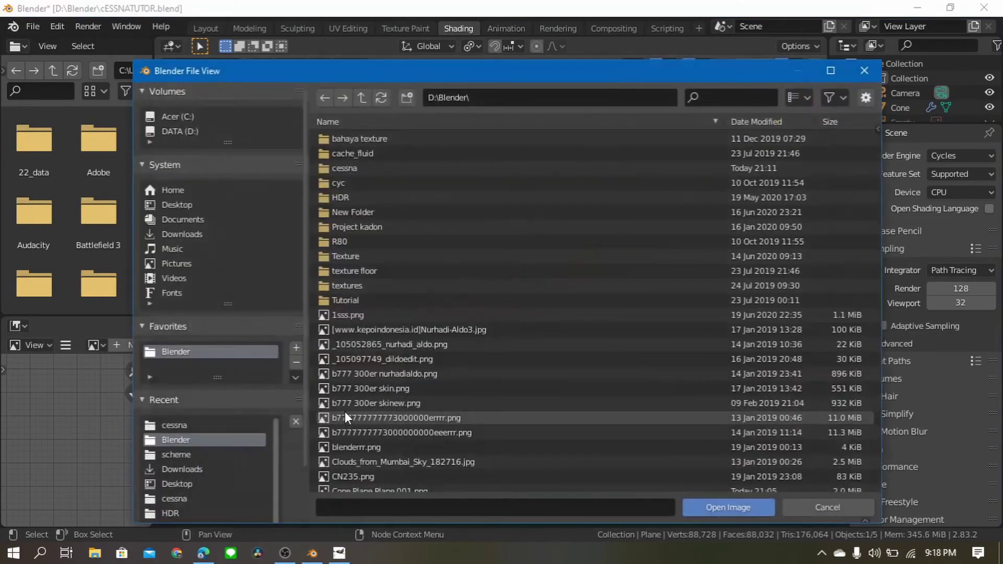
click(345, 193)
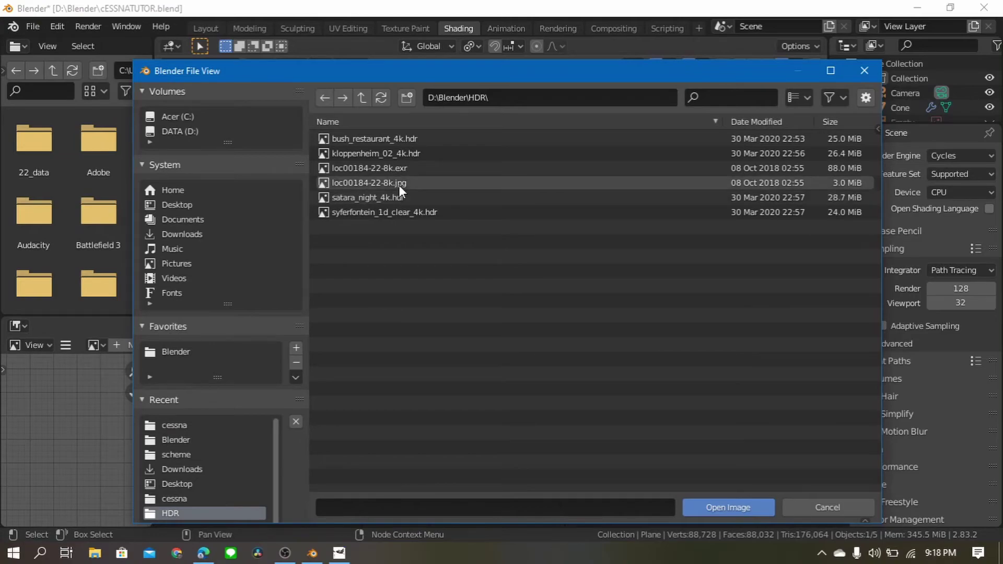
click(400, 167)
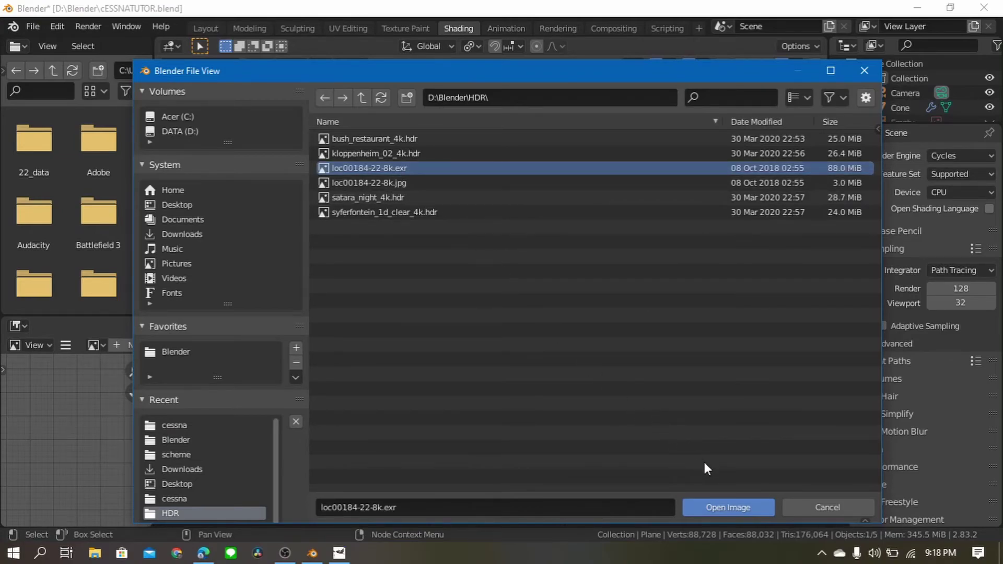
click(727, 507)
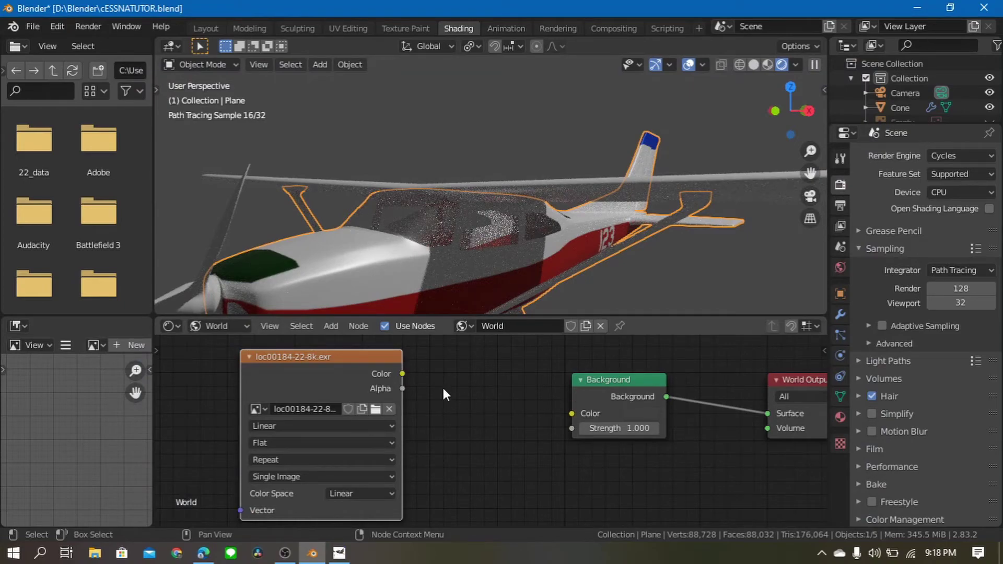
Add an Environment Texture node wired into the Background Color
key(shift+a)
click(412, 366)
text(en)
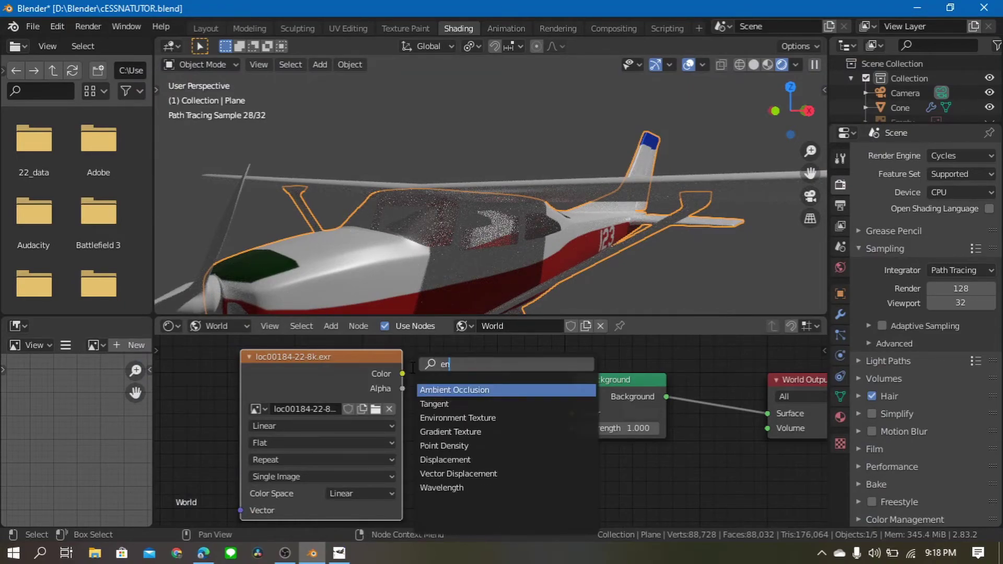
text(vi)
key(Return)
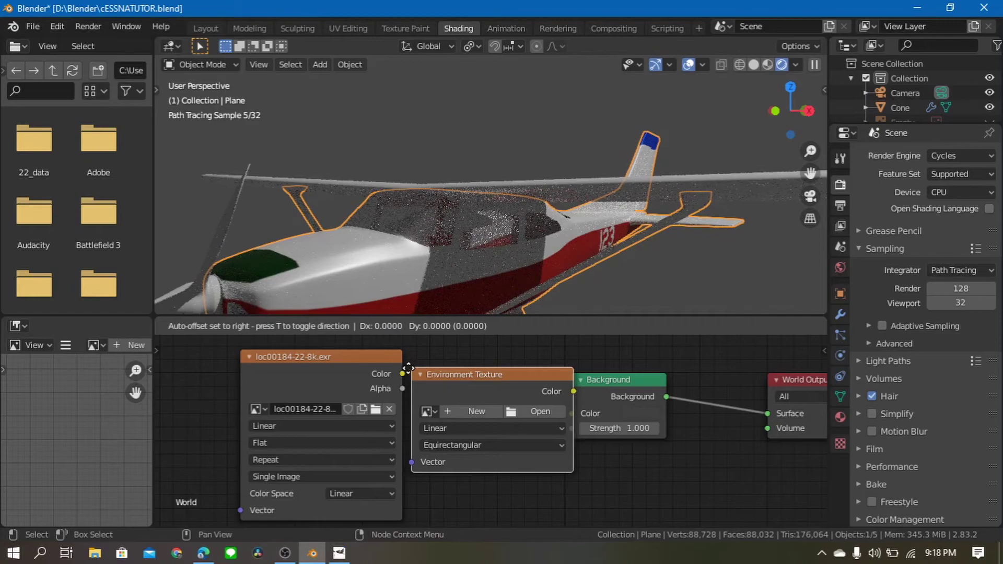
click(317, 368)
mouse_move(583, 417)
mouse_down()
mouse_move(606, 423)
mouse_move(571, 392)
mouse_up()
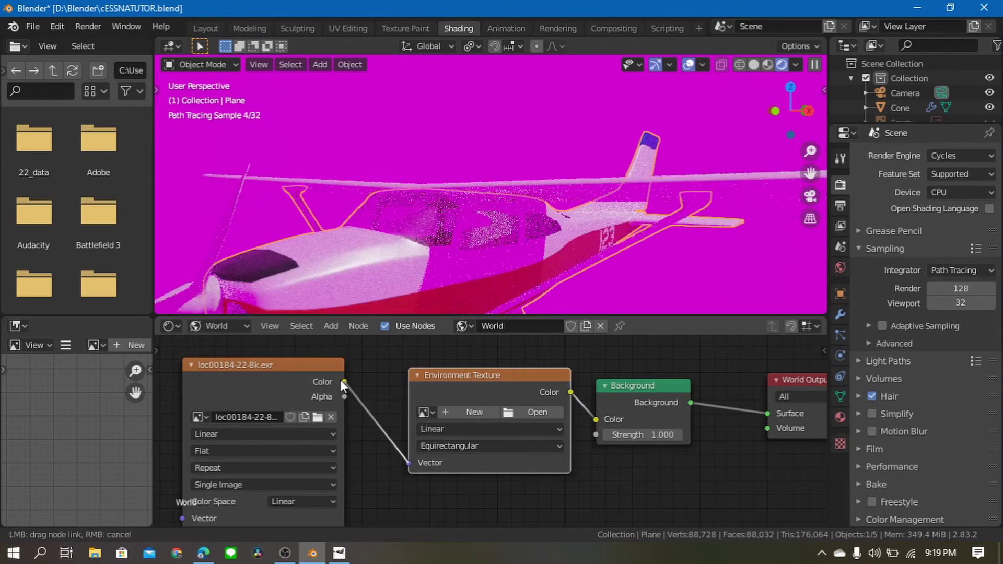
Delete the separate image node and assign loc00184-22-8k.exr to the Environment Texture
click(414, 419)
click(318, 387)
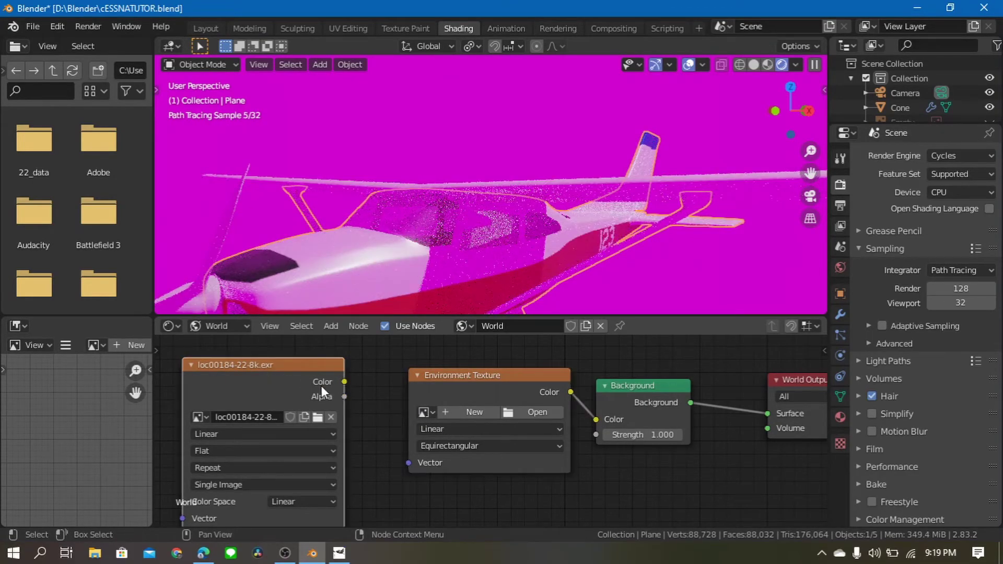
key(x)
click(426, 412)
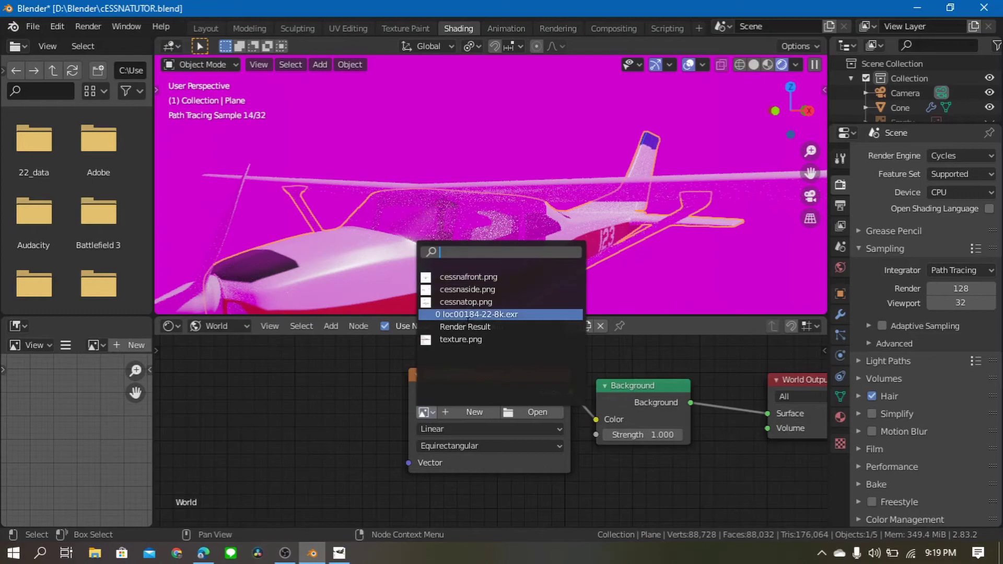
click(474, 315)
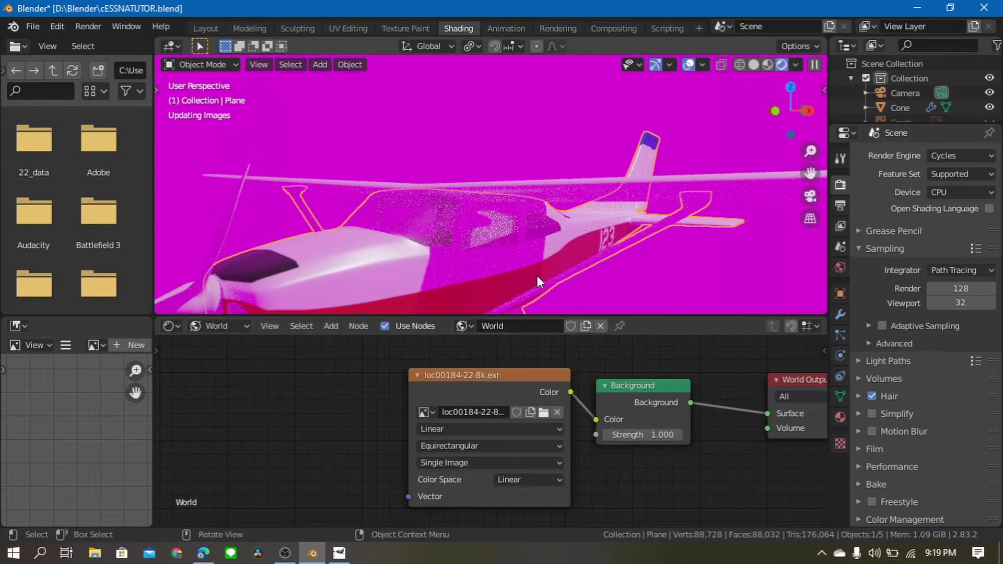
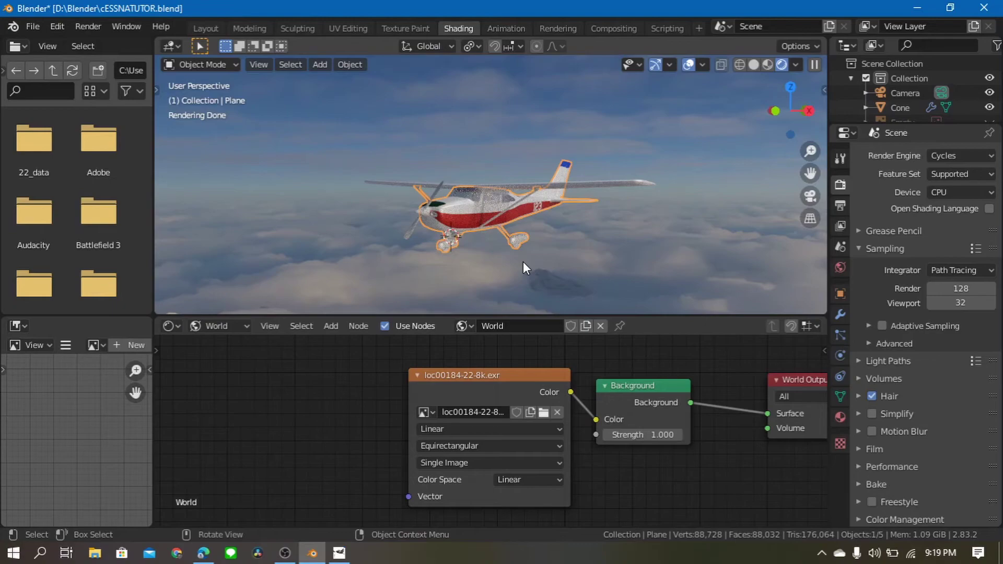
Zoom in and orbit the Cycles-rendered Cessna from the sides, top and front, then go to GIMP
scroll(499, 205, up, 2)
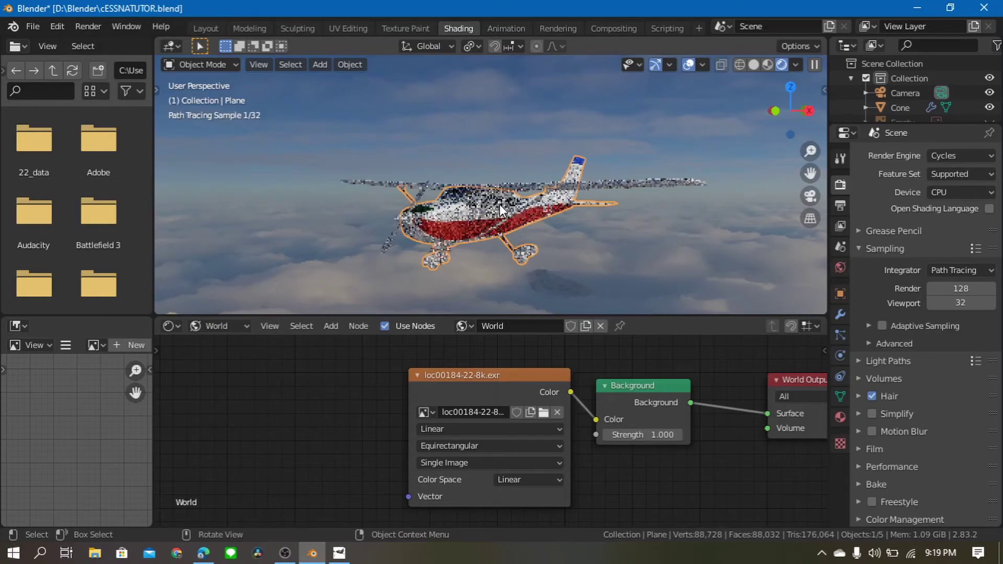
scroll(499, 205, up, 4)
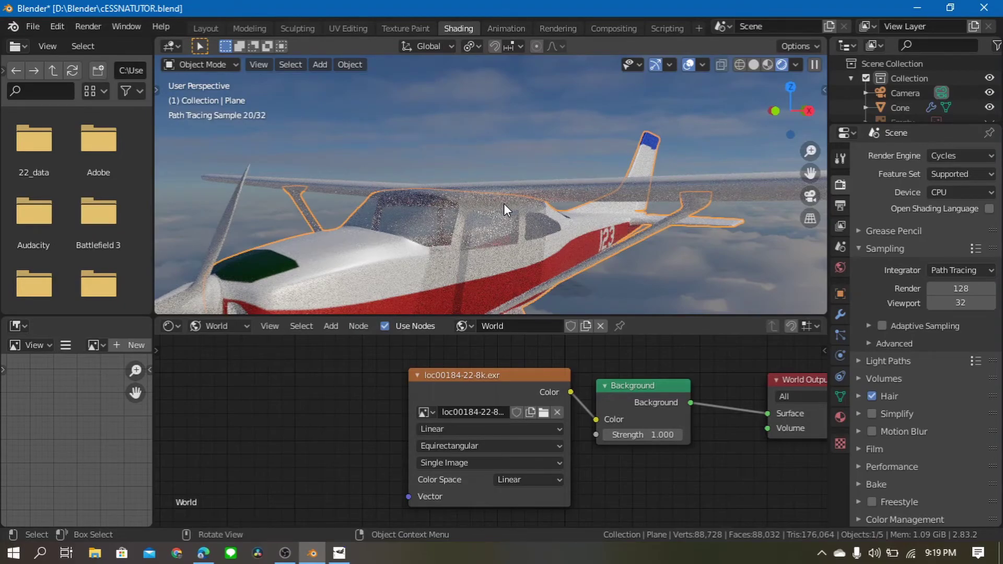
middle_drag(503, 202, 413, 199)
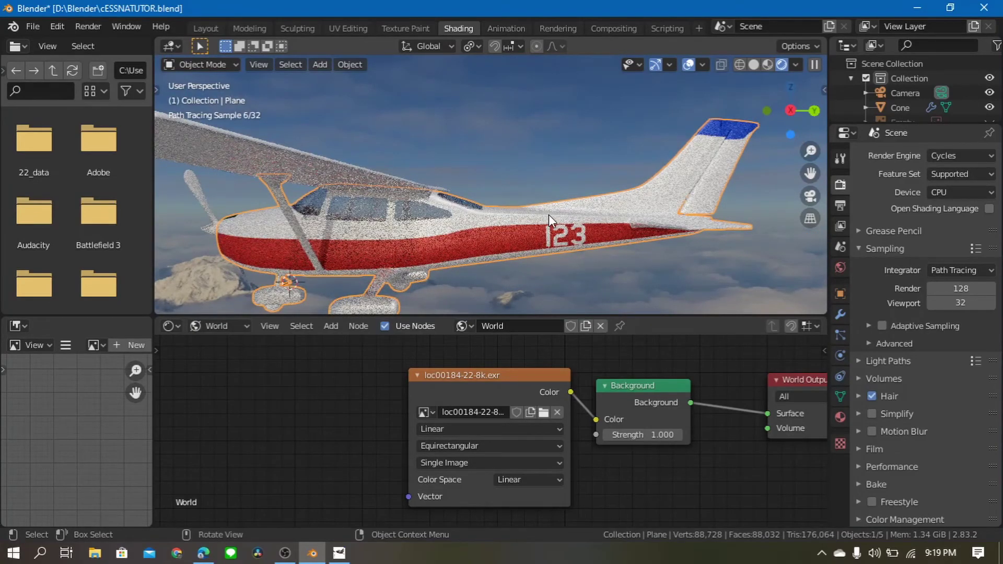
middle_drag(541, 218, 513, 221)
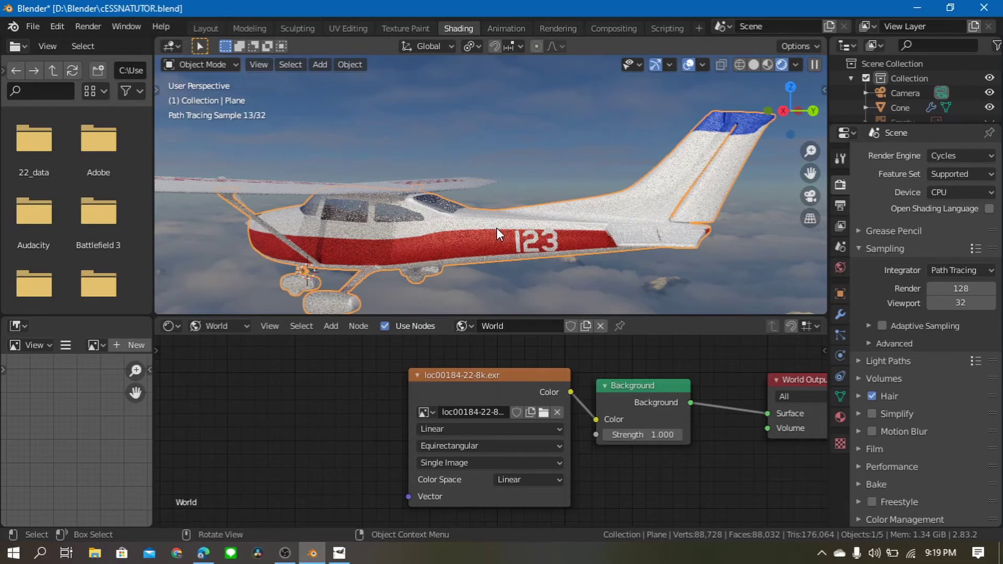
middle_drag(496, 229, 550, 252)
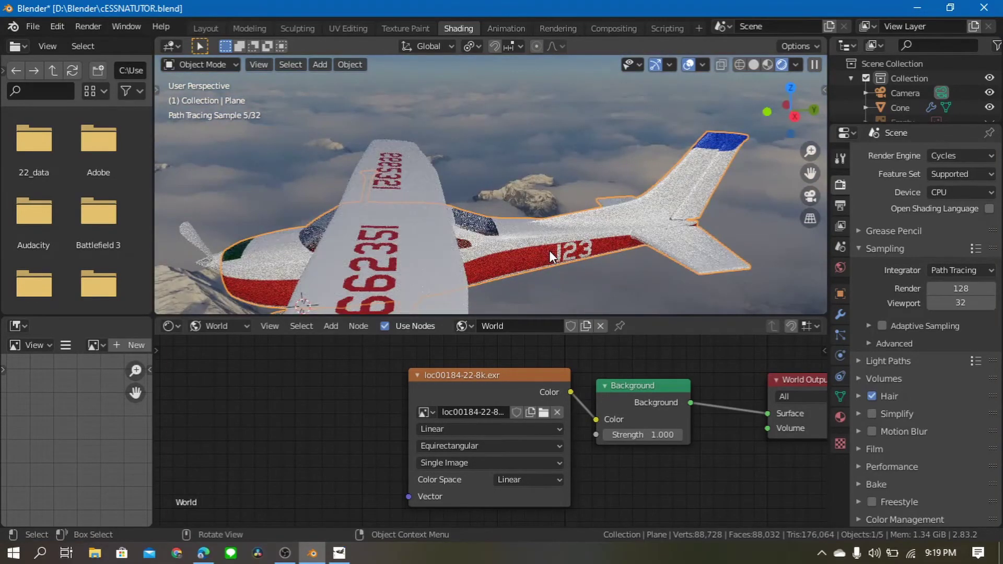
mouse_move(521, 246)
middle_down()
mouse_move(448, 186)
mouse_move(289, 189)
mouse_move(569, 211)
mouse_move(246, 213)
middle_up()
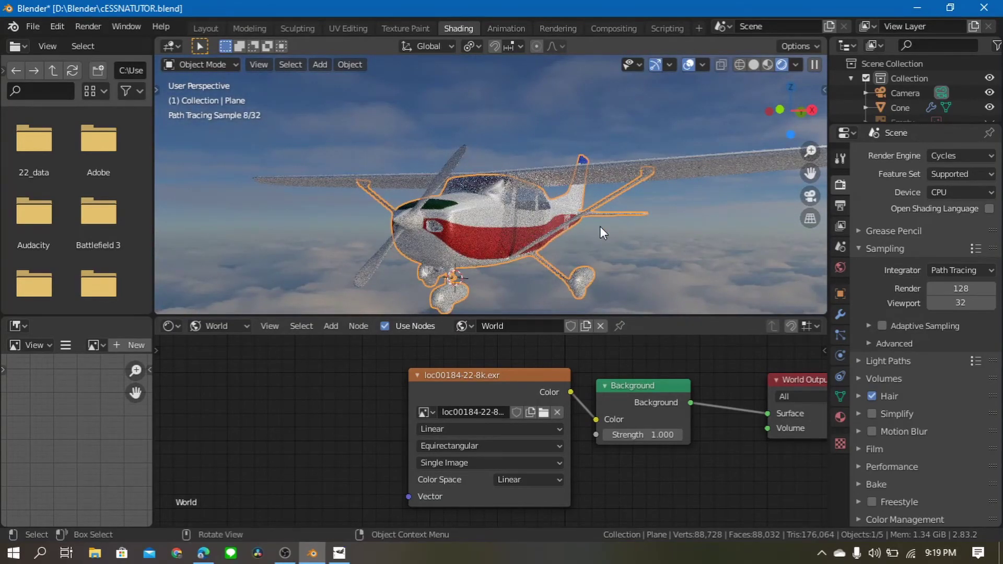
middle_drag(600, 227, 560, 215)
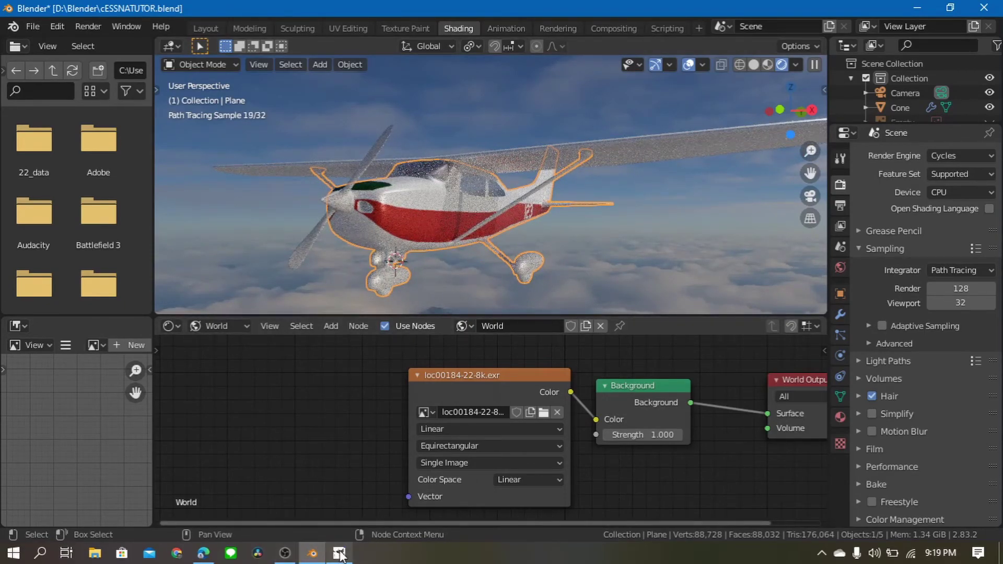
click(339, 553)
Show the Cone Plane wireframe overlay layer and bring the wheel parts of the layout into view
scroll(336, 279, down, 4)
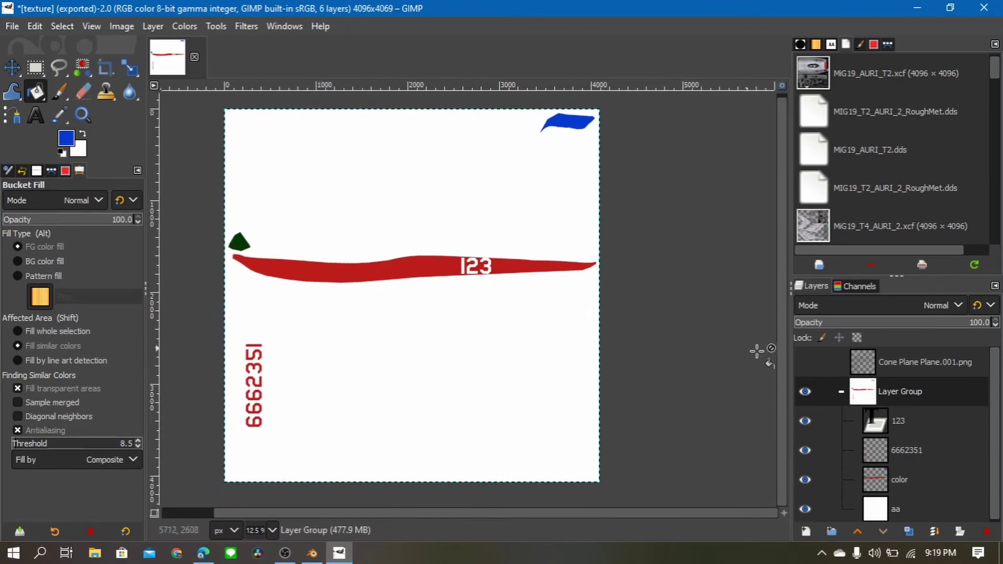
click(804, 361)
ctrl+scroll(441, 457, up, 2)
ctrl+scroll(440, 458, up, 1)
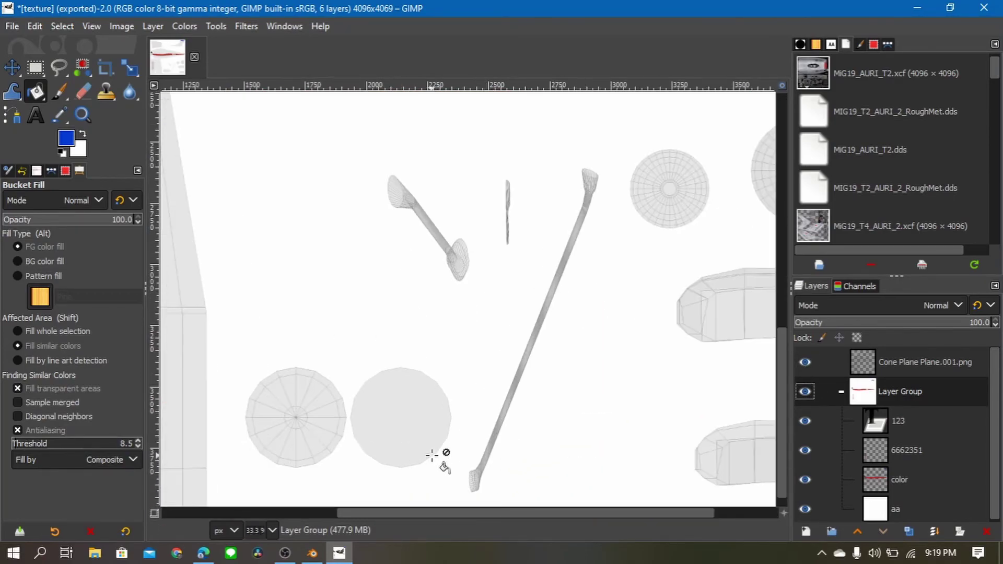
middle_drag(441, 439, 474, 409)
scroll(433, 412, right, 5)
scroll(433, 413, up, 3)
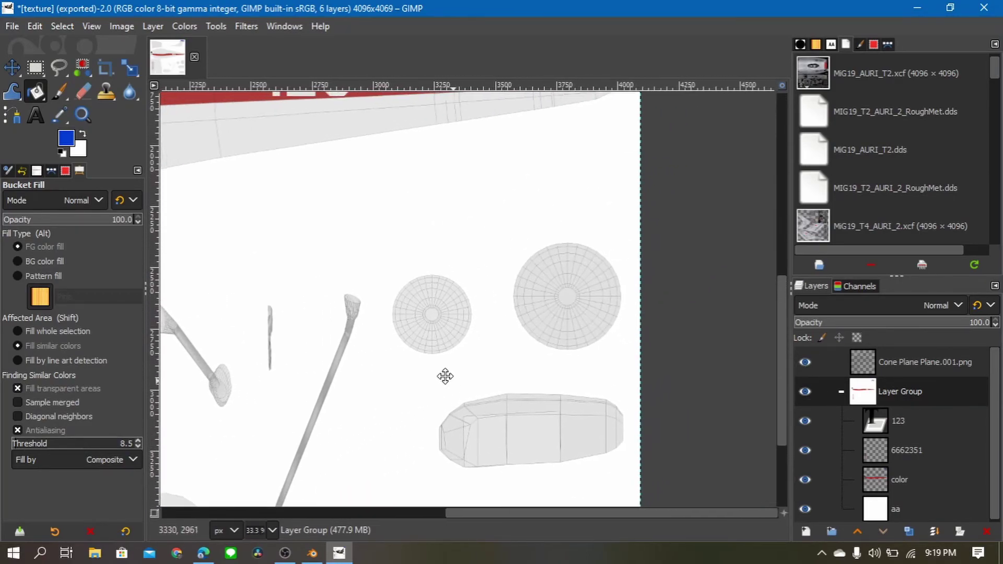
scroll(446, 376, down, 2)
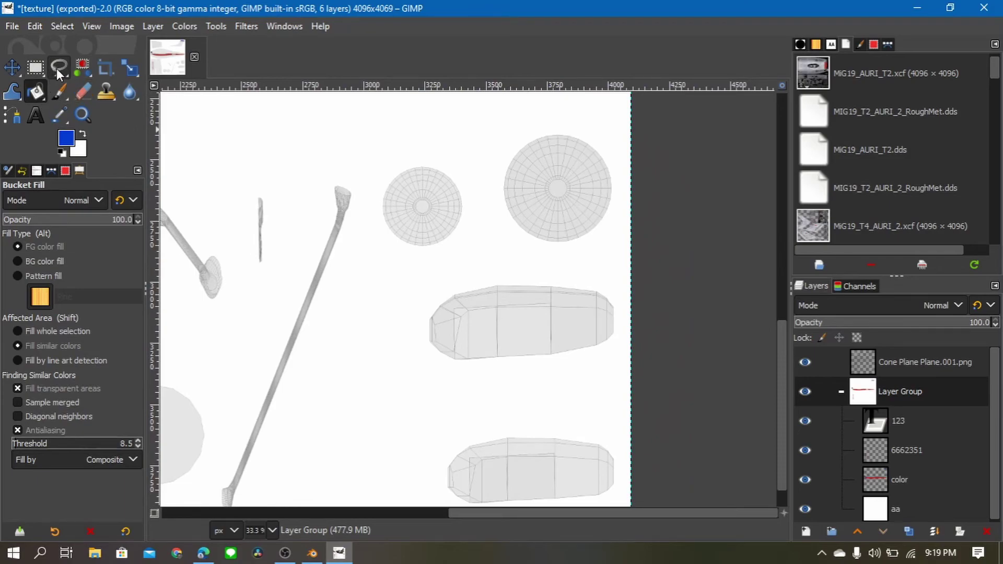
Select a circle around the small wheel disc and fill it black on the color layer
right_click(35, 68)
click(85, 94)
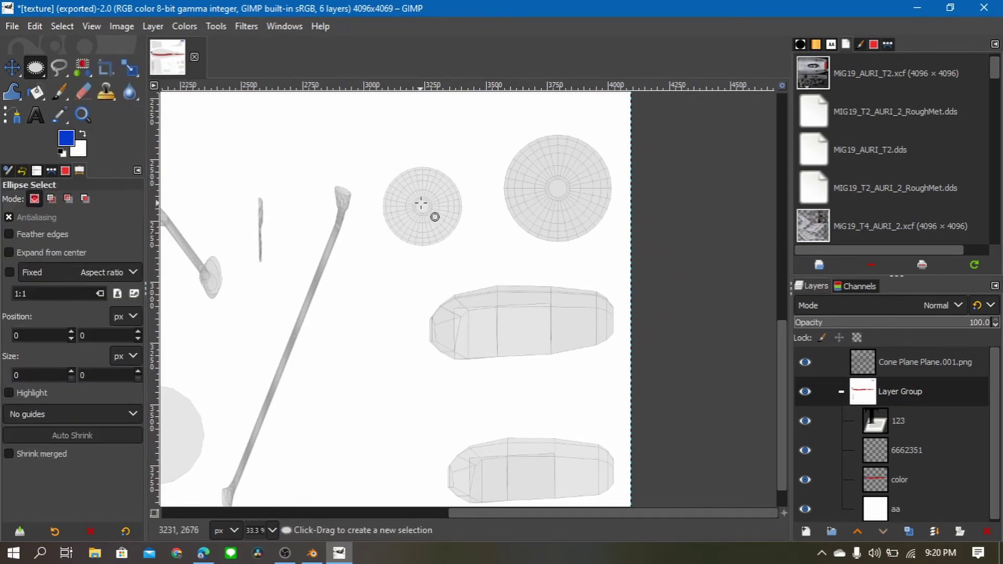
ctrl+shift+drag(420, 204, 468, 245)
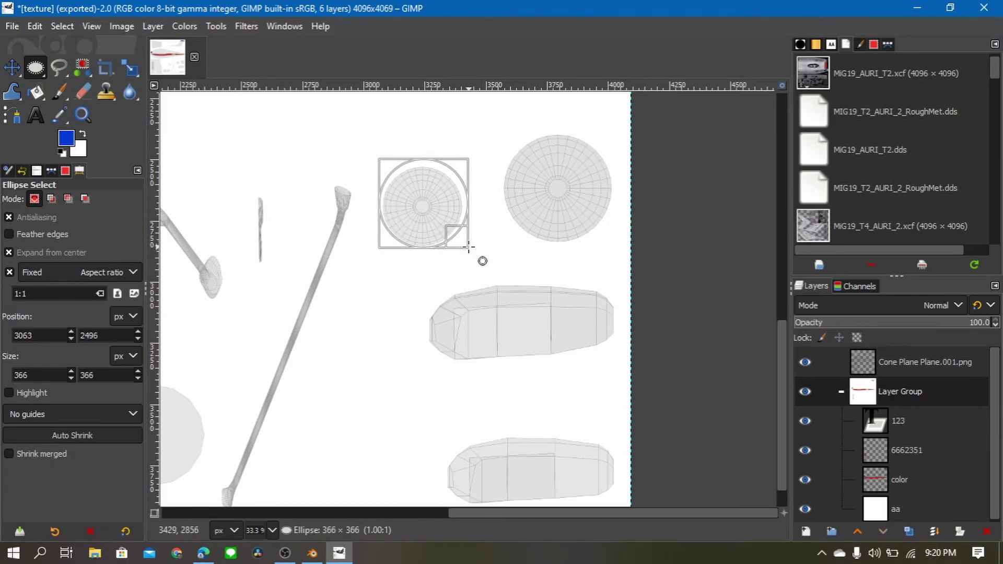
ctrl+shift+drag(468, 246, 470, 249)
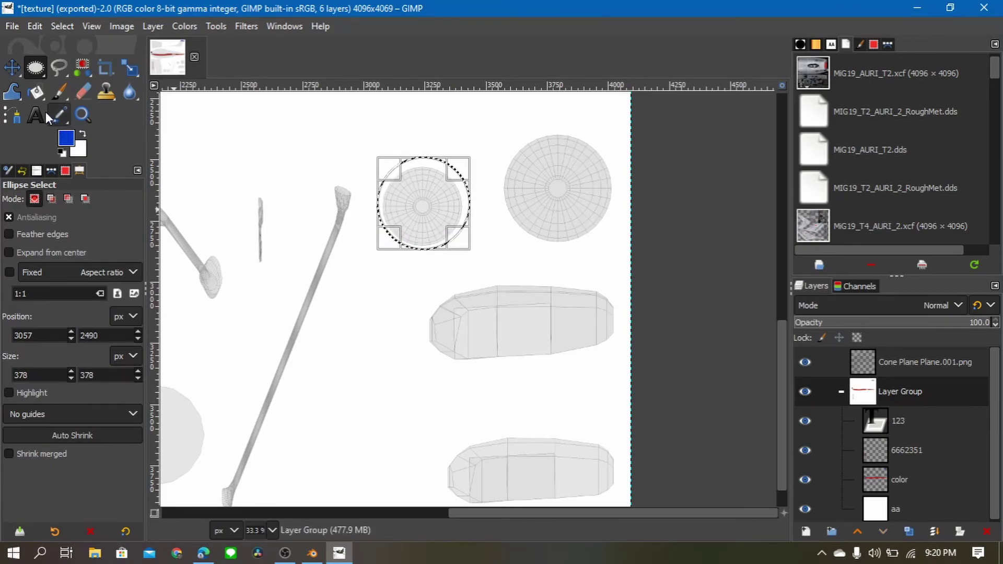
click(35, 93)
click(62, 152)
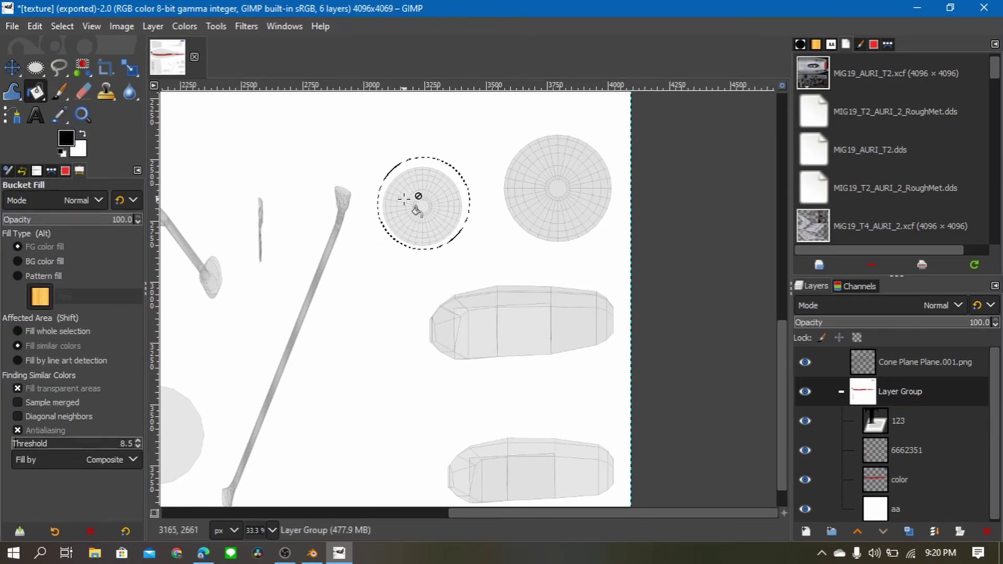
click(902, 477)
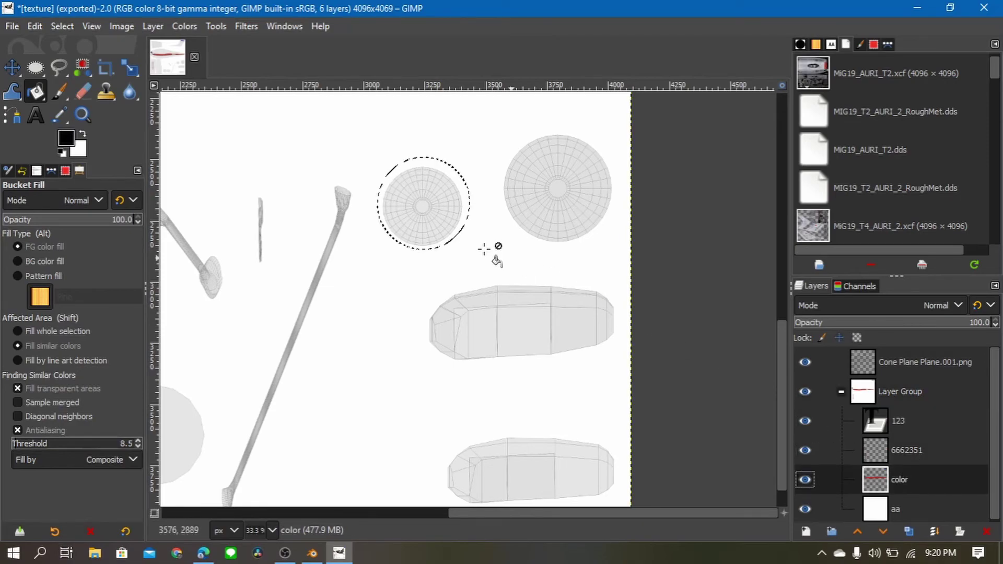
click(461, 237)
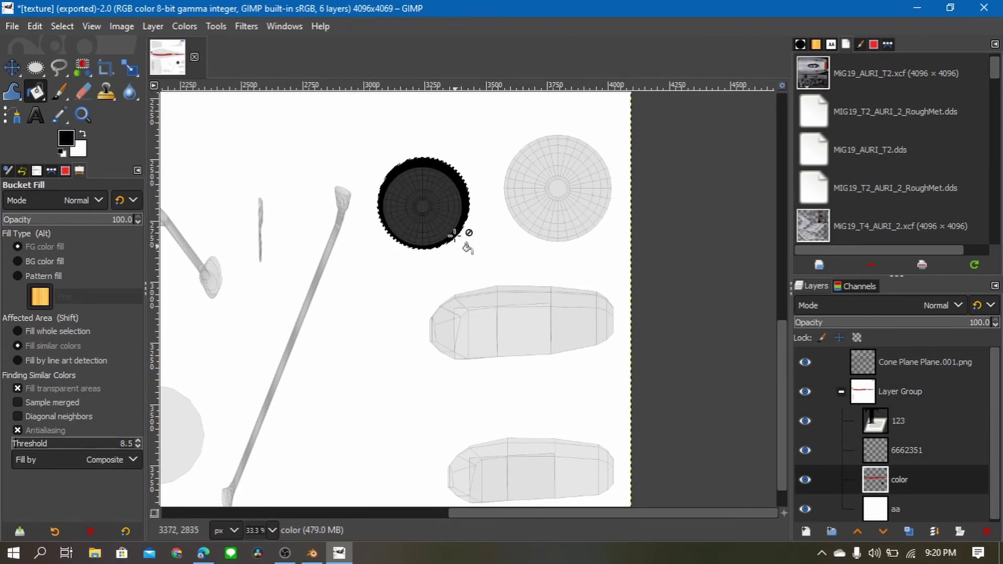
Select a circle around the larger wheel disc and paint it black
key(e)
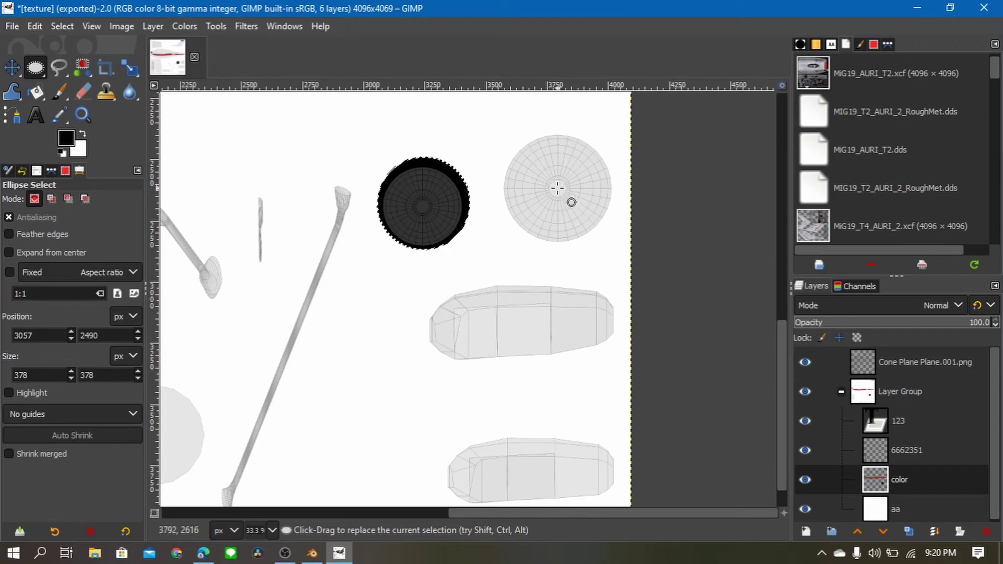
ctrl+shift+drag(558, 188, 615, 246)
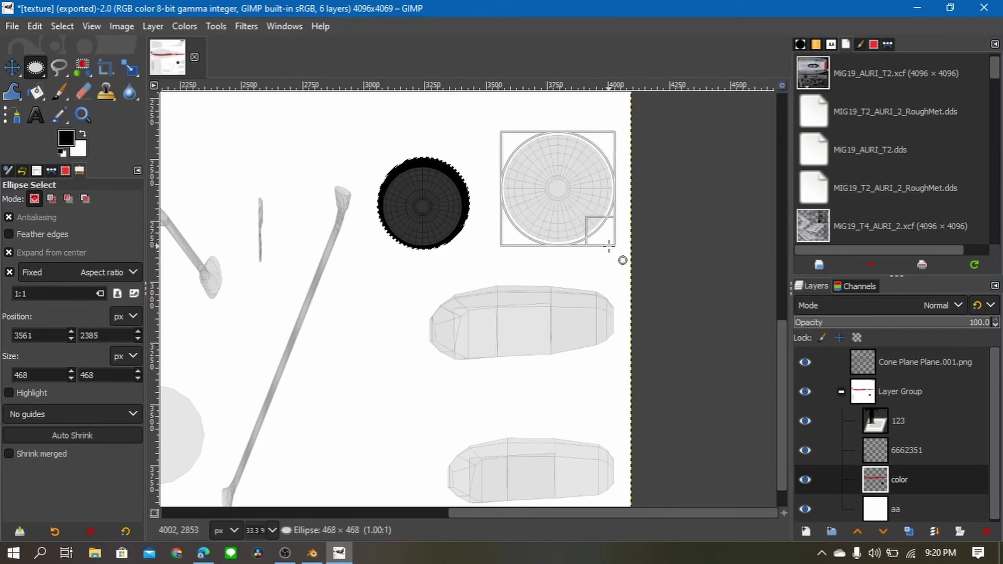
click(59, 92)
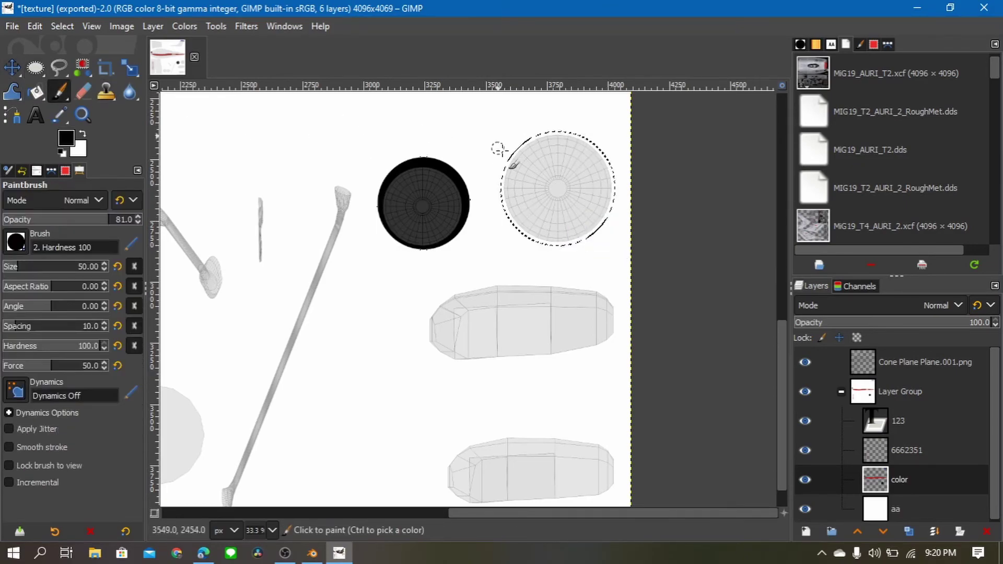
click(554, 177)
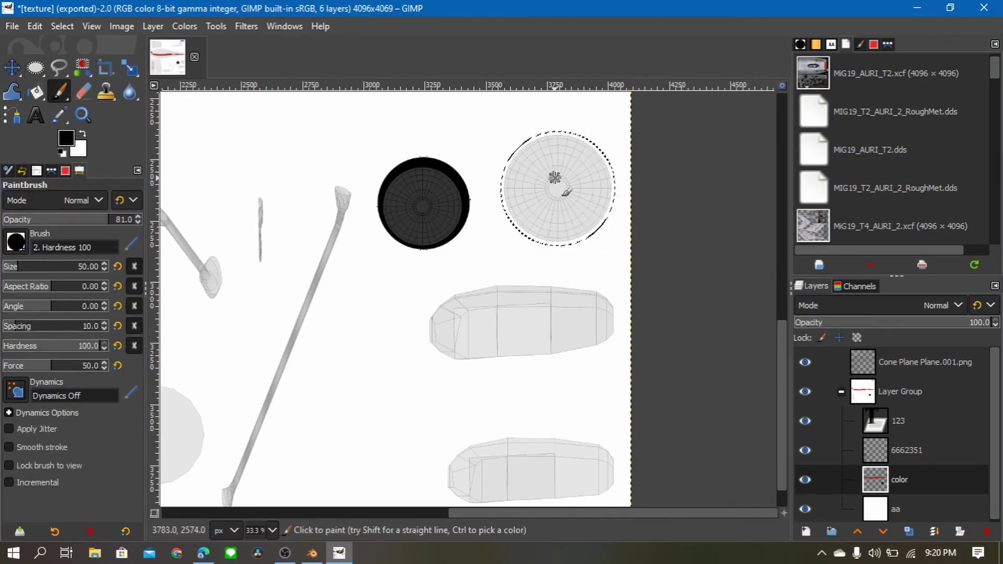
click(36, 91)
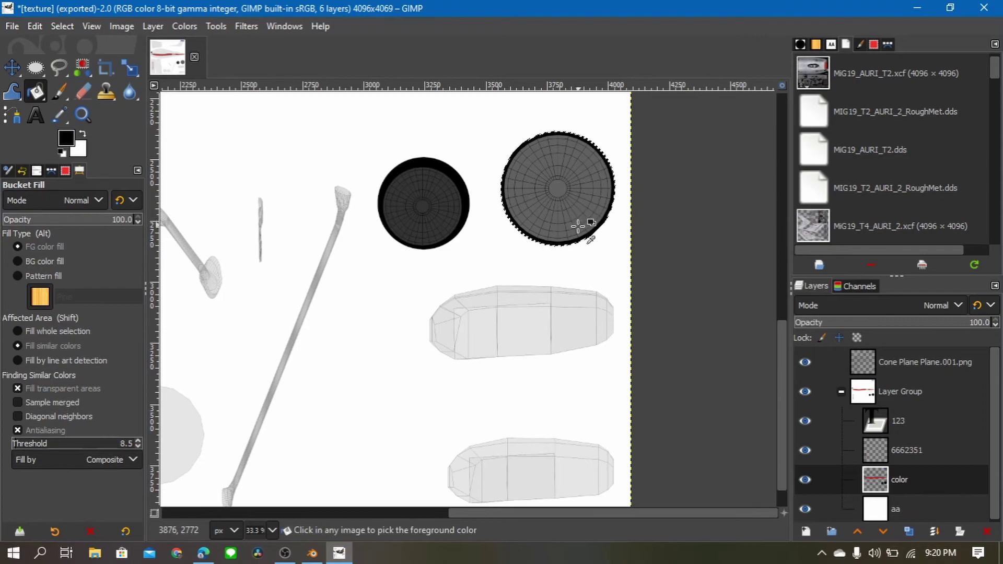
Hide the Cone Plane wireframe layer, select the Layer Group, and export over texture.png
ctrl+scroll(577, 226, down, 2)
click(804, 362)
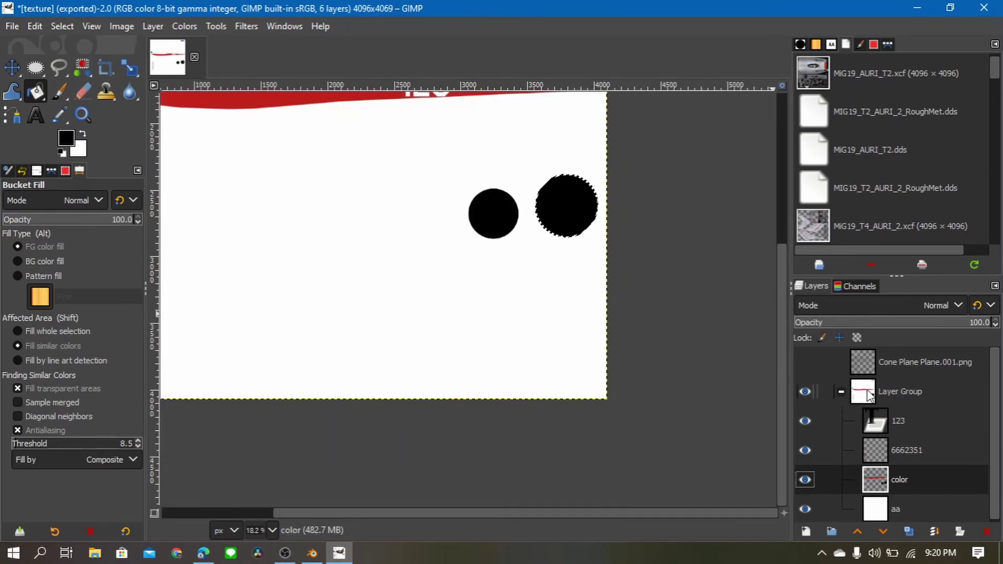
click(869, 395)
ctrl+scroll(703, 326, down, 3)
key(ctrl+m)
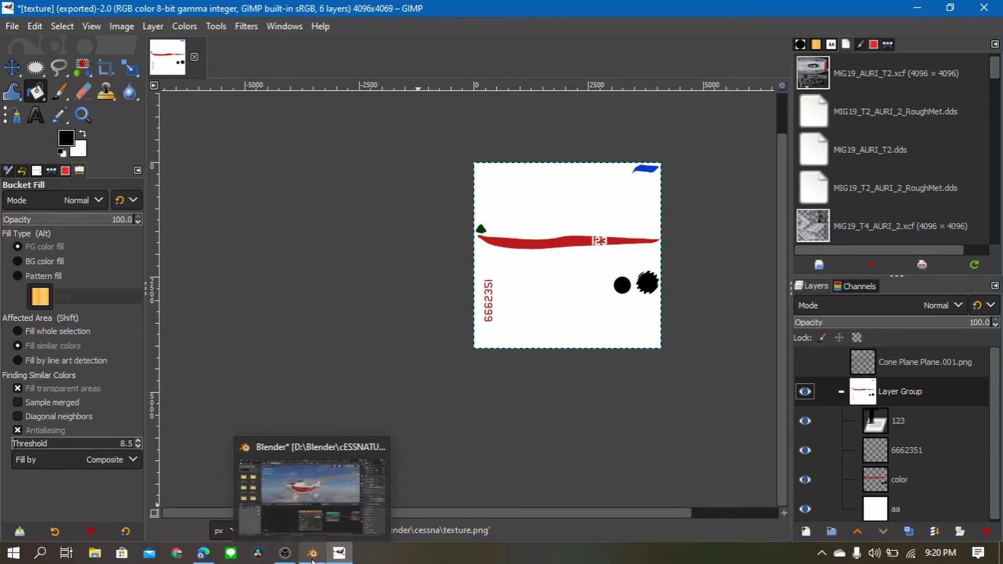
Back in Blender, display texture.png in the Image Editor
click(327, 521)
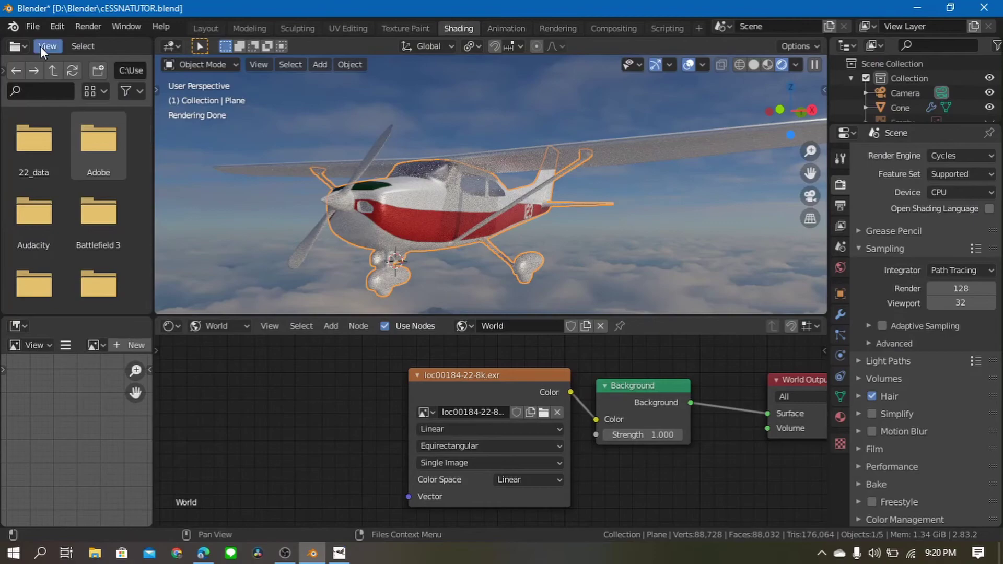
click(42, 344)
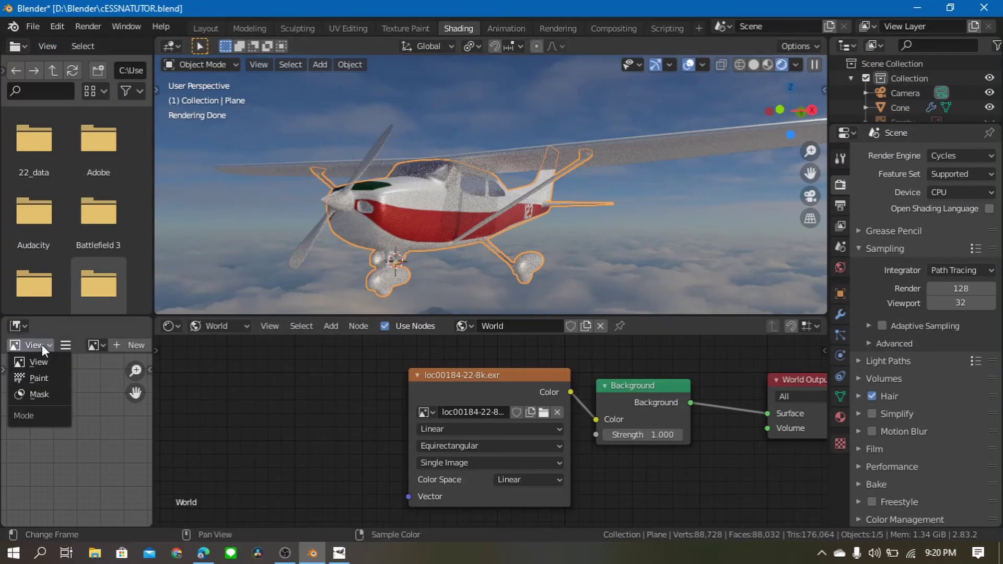
click(96, 343)
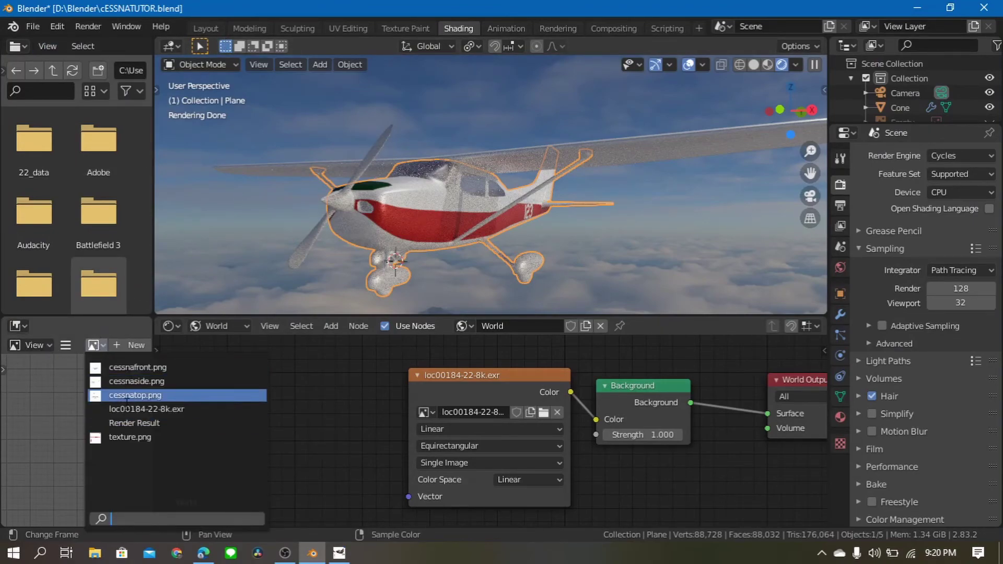
click(126, 437)
Zoom out and reload texture.png so the black wheel circles appear, then orbit the plane
scroll(65, 430, down, 2)
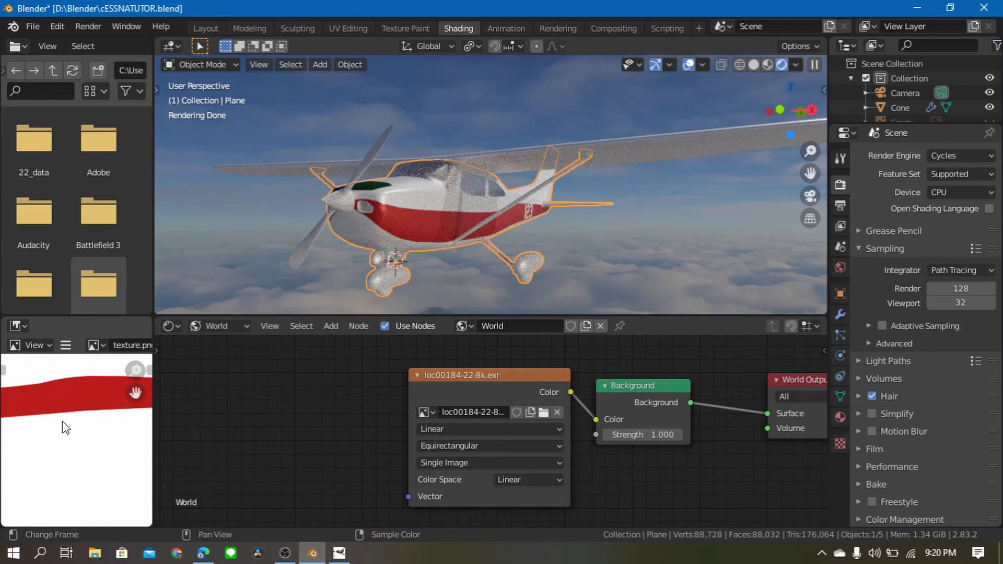
scroll(67, 431, down, 2)
scroll(70, 433, down, 2)
scroll(73, 435, down, 1)
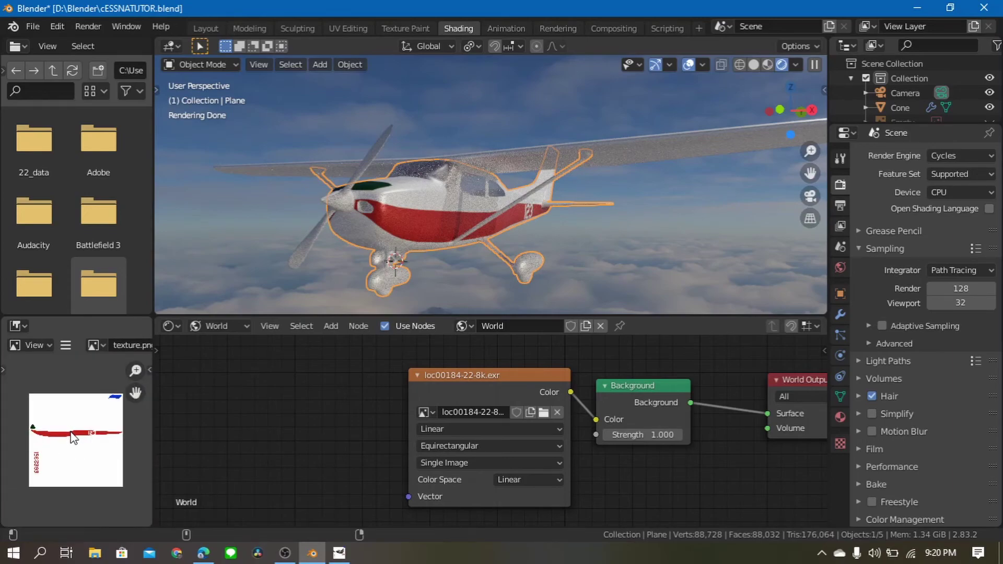
key(alt+r)
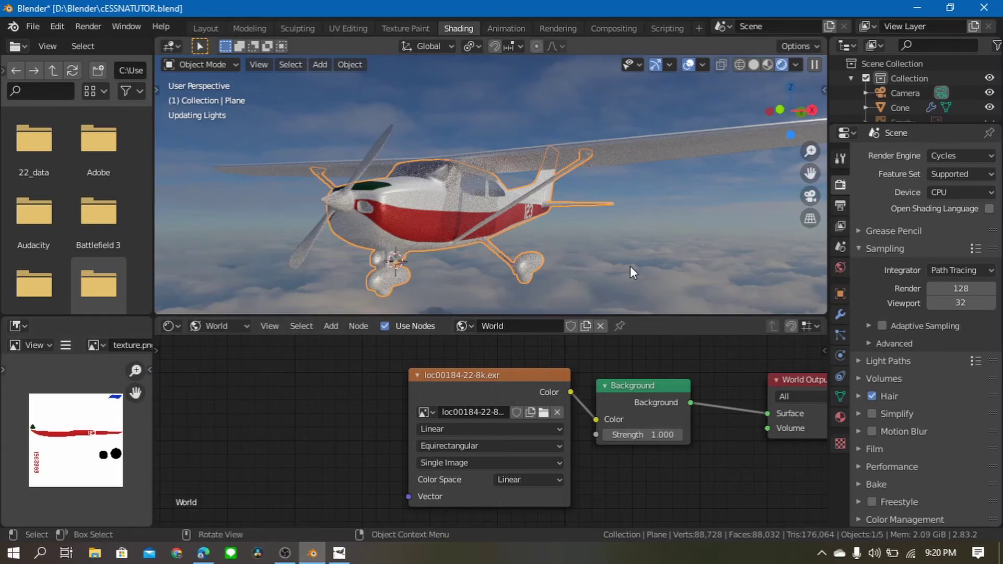
middle_drag(634, 262, 588, 233)
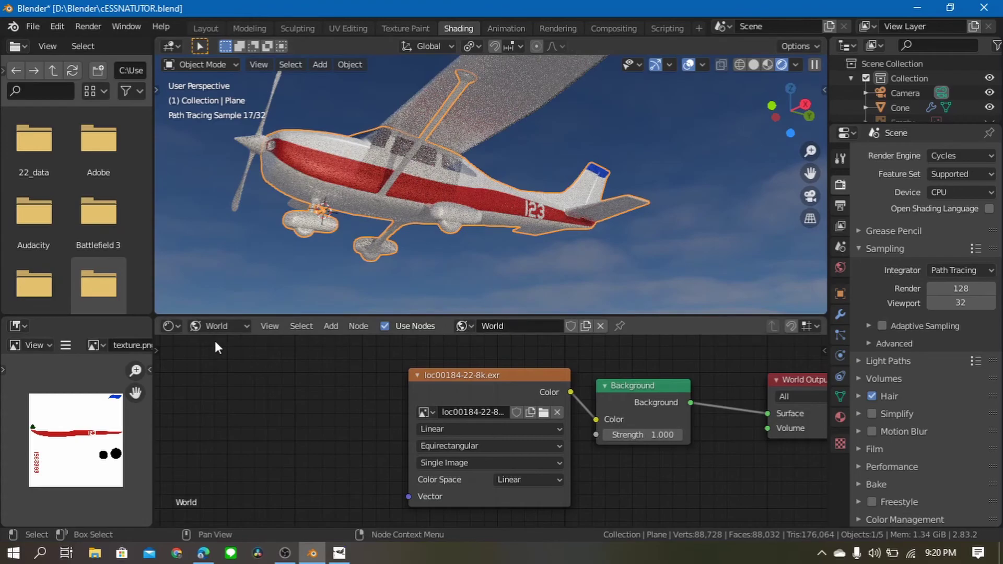
Switch the node editor to Object shaders and assign Material.001 to the current slot
middle_drag(339, 204, 390, 216)
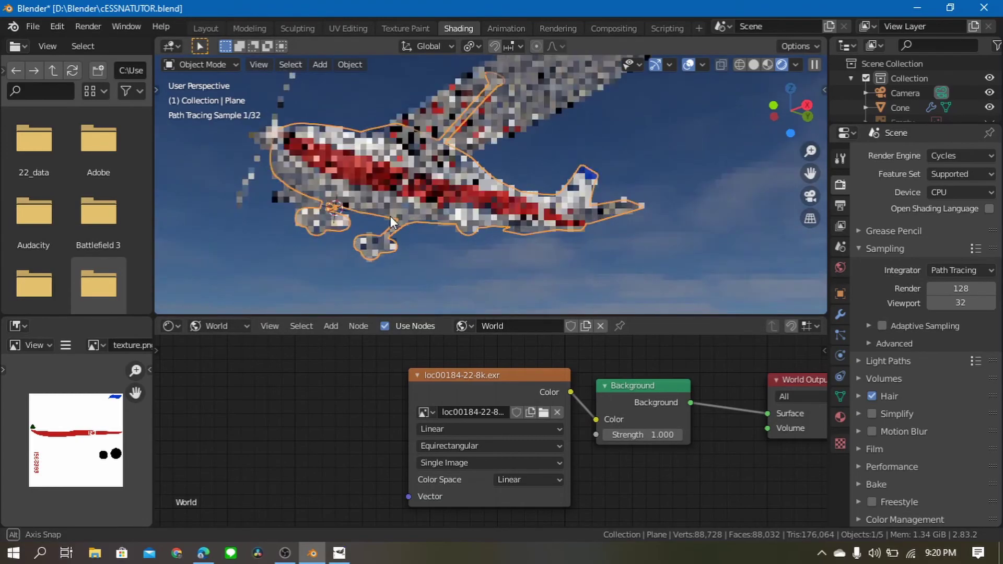
click(218, 326)
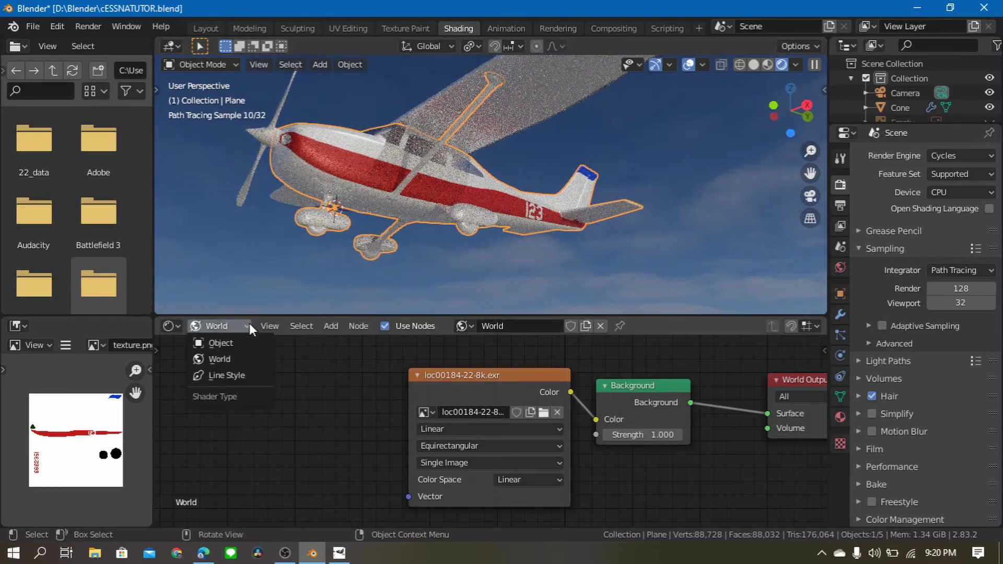
click(231, 346)
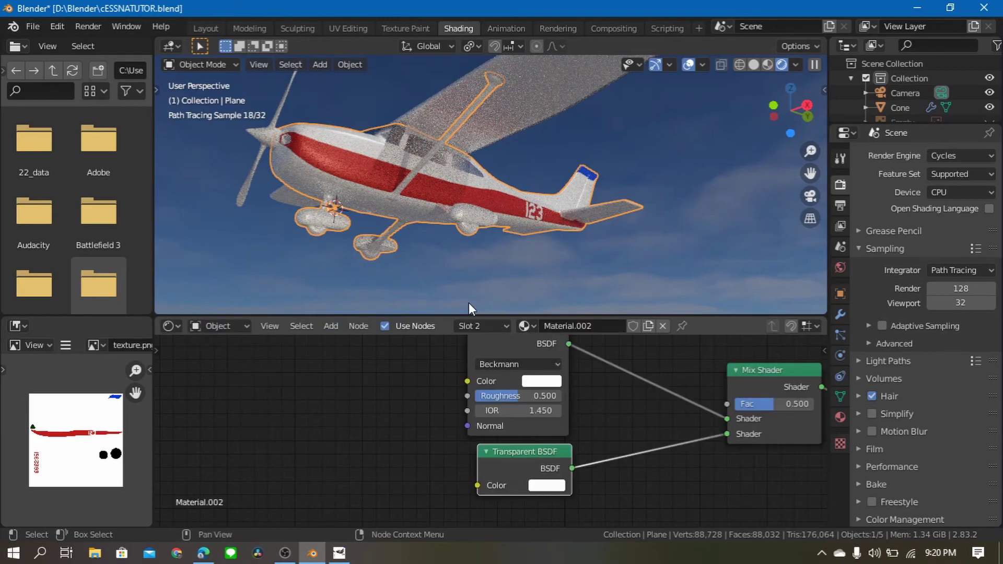
click(524, 326)
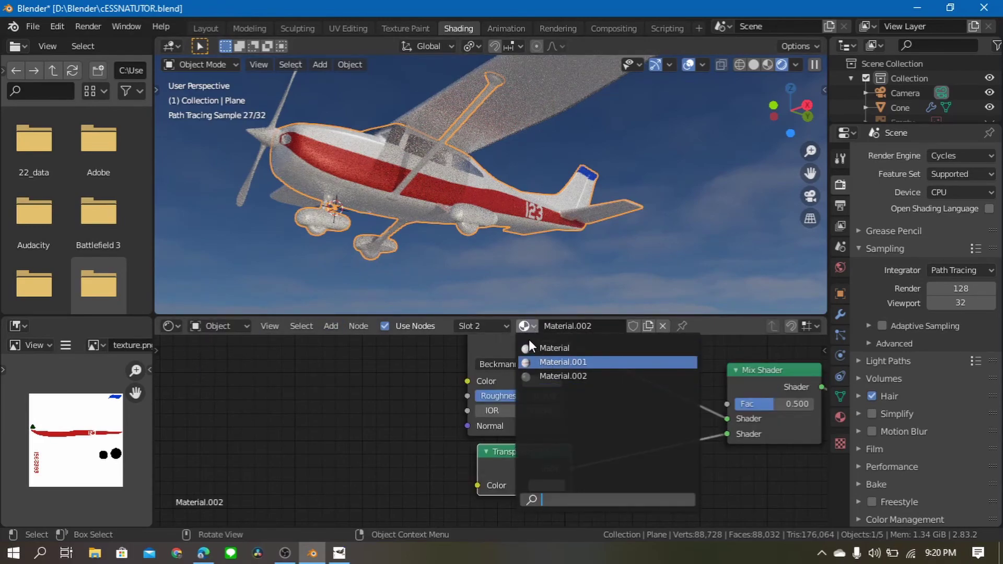
key(Return)
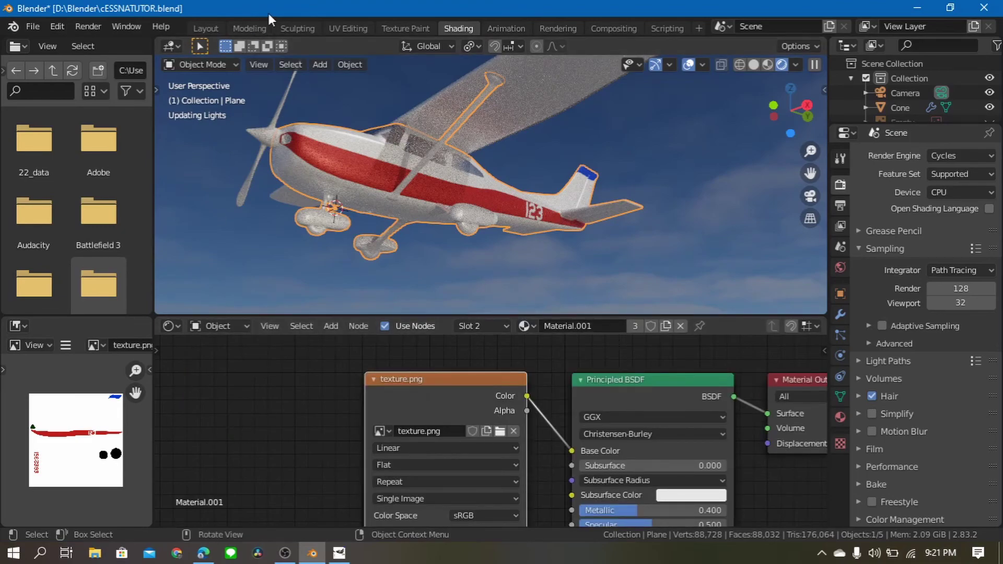
key(ctrl+Page_Up)
key(ctrl+Page_Up)
click(456, 30)
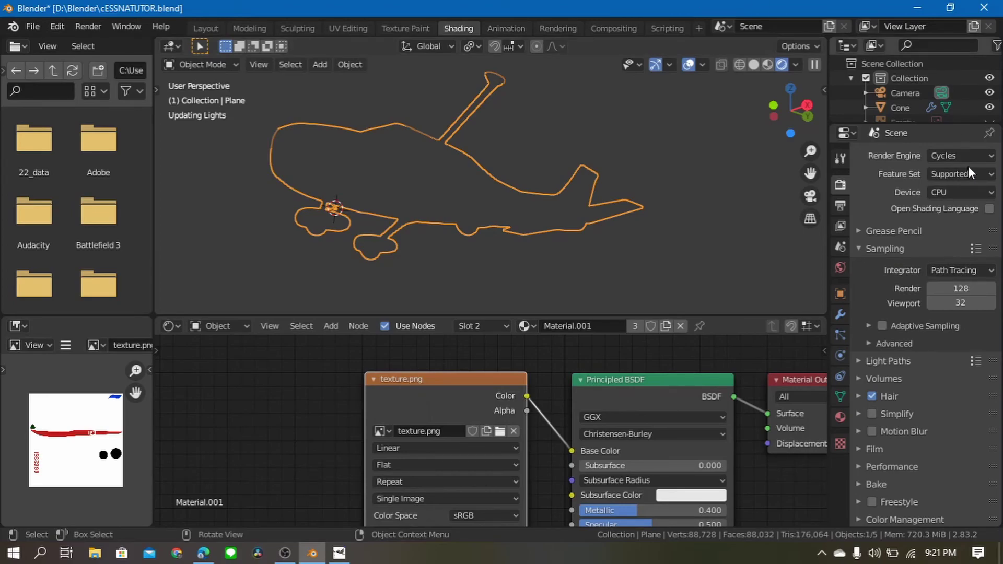
Set the render device to GPU Compute and put Material.002 back on slot 2
click(963, 192)
click(934, 225)
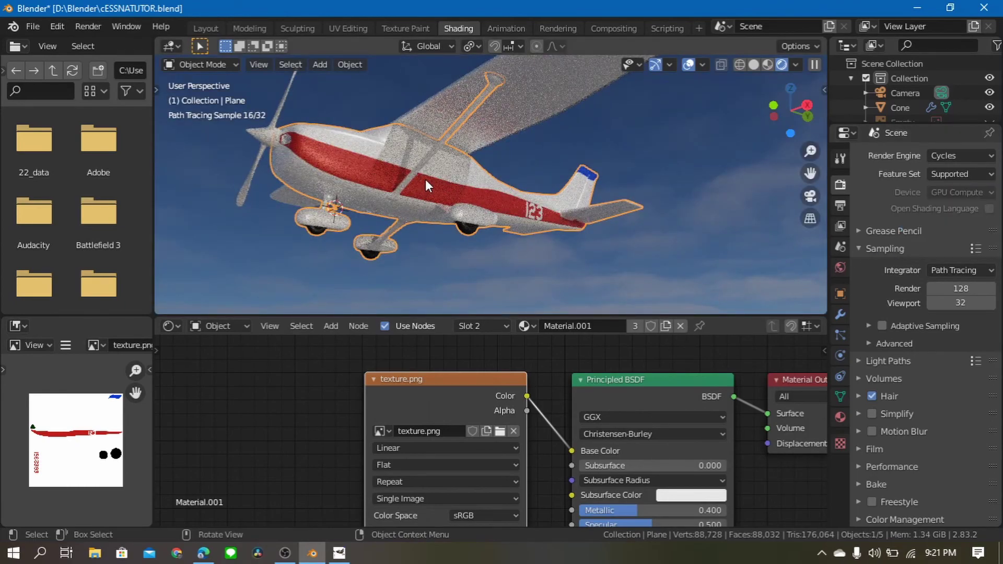
mouse_move(443, 174)
middle_down()
mouse_move(545, 207)
mouse_move(496, 217)
middle_up()
scroll(546, 207, up, 5)
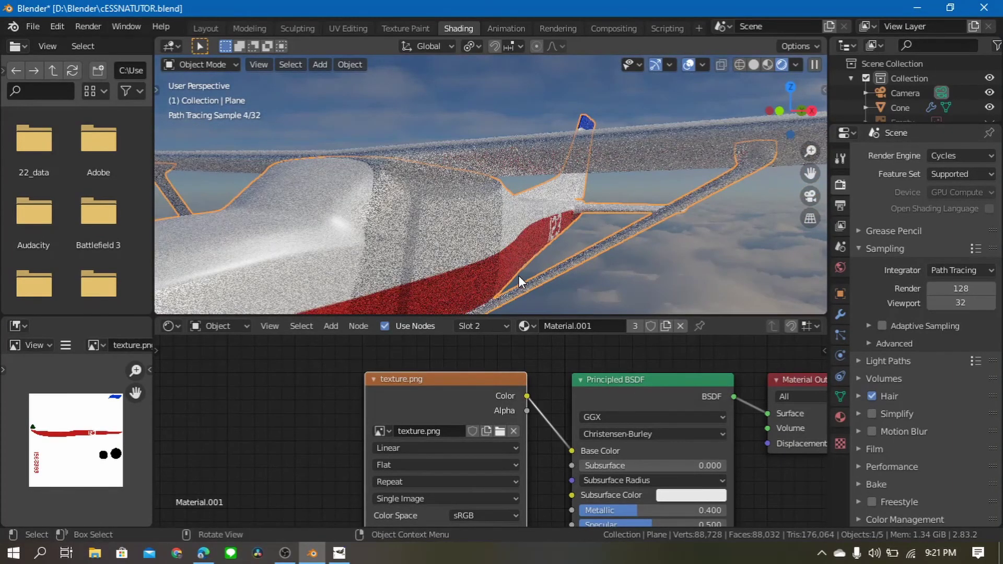
click(532, 325)
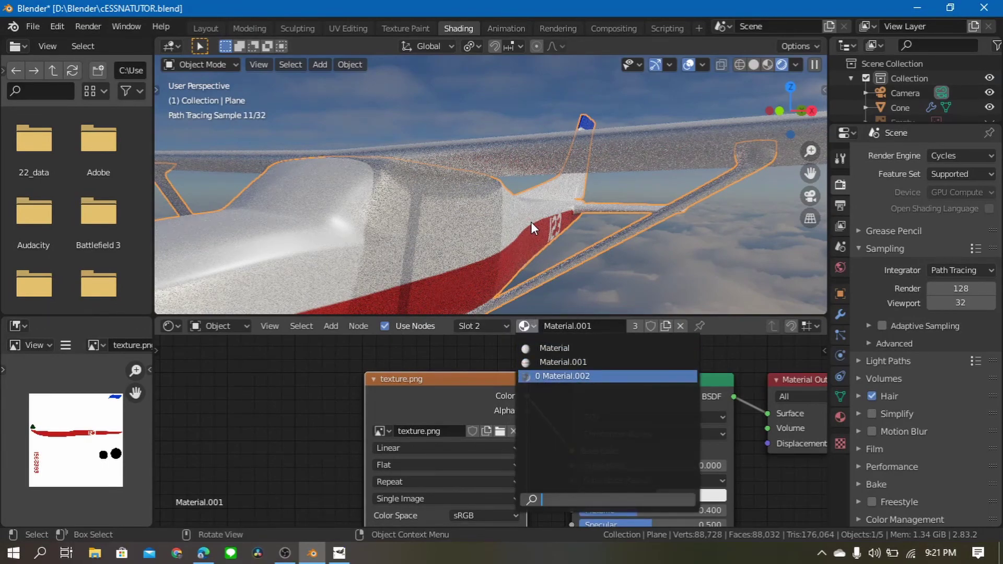
key(Return)
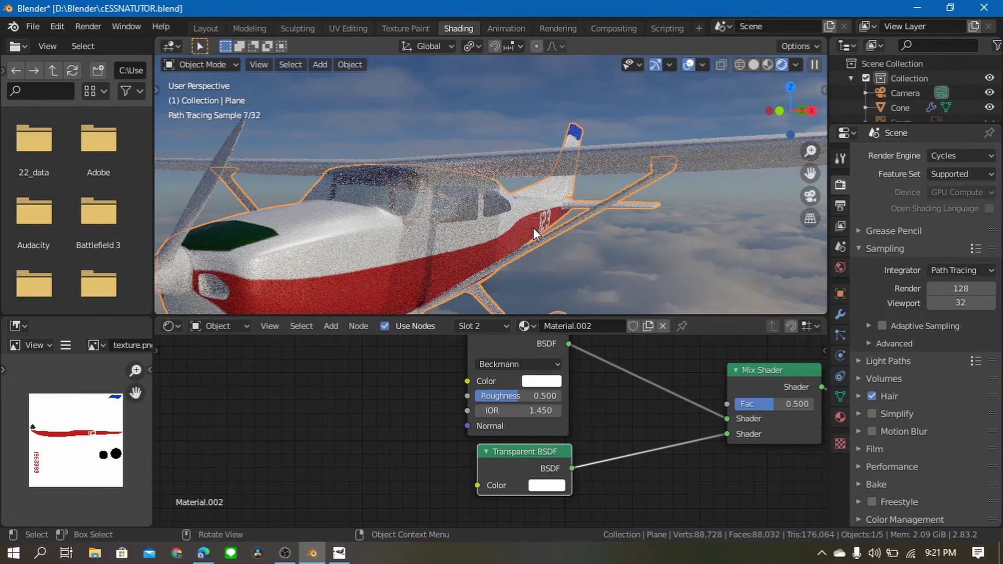
middle_drag(534, 228, 531, 214)
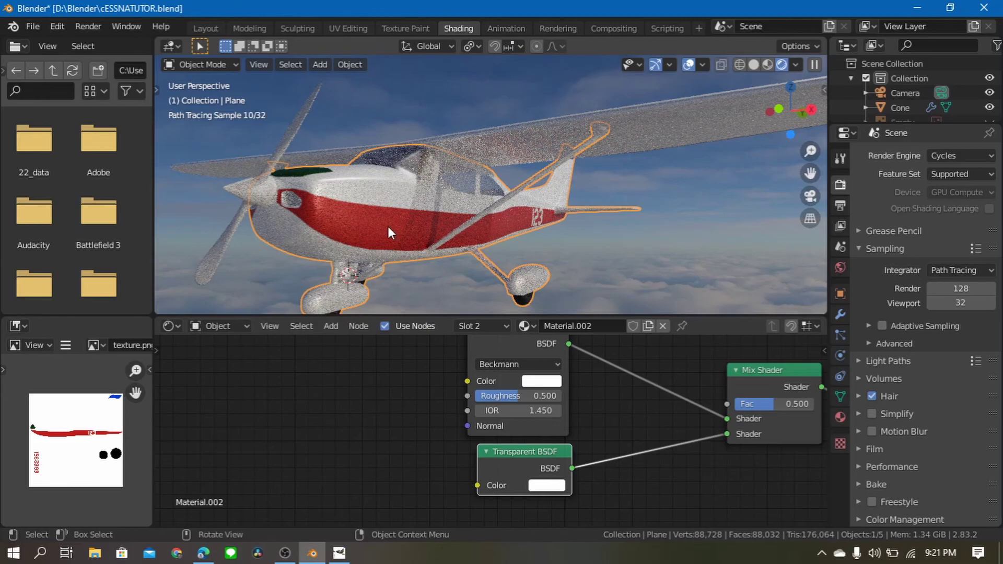
mouse_move(391, 227)
middle_down()
mouse_move(545, 225)
mouse_move(489, 236)
mouse_move(384, 232)
middle_up()
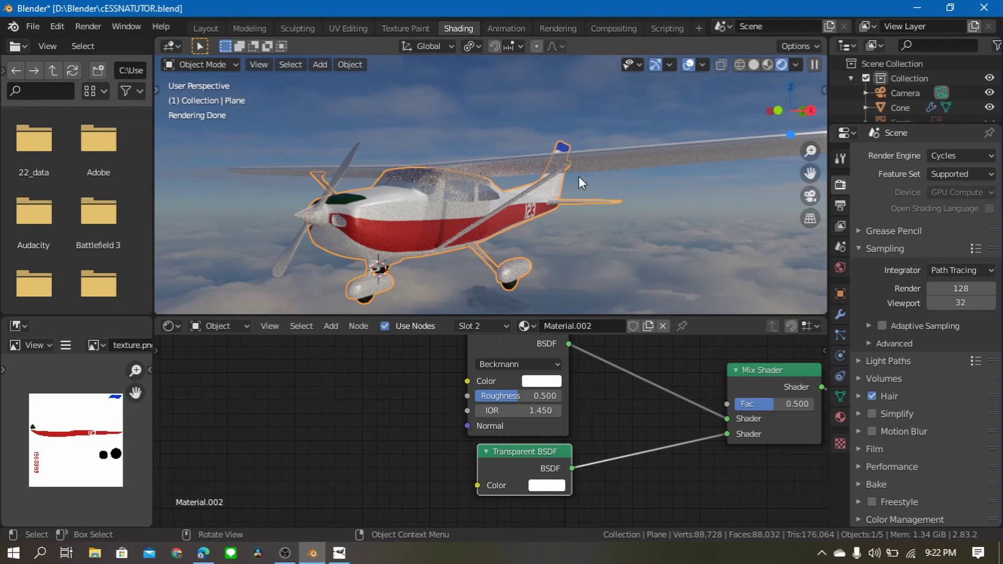
mouse_move(479, 195)
middle_down()
mouse_move(465, 237)
mouse_move(415, 202)
mouse_move(371, 206)
mouse_move(465, 187)
middle_up()
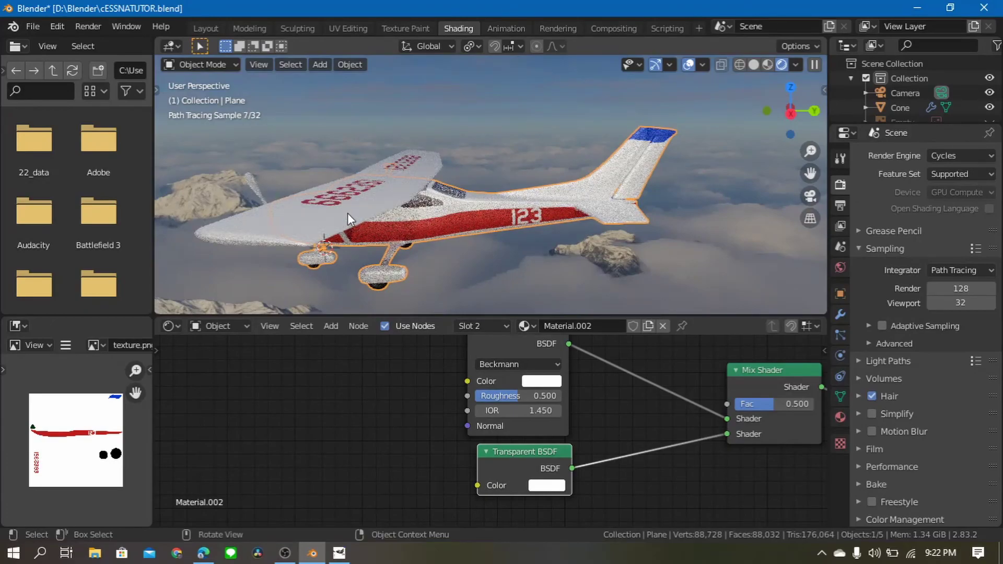
mouse_move(346, 215)
middle_down()
mouse_move(453, 194)
mouse_move(431, 200)
middle_up()
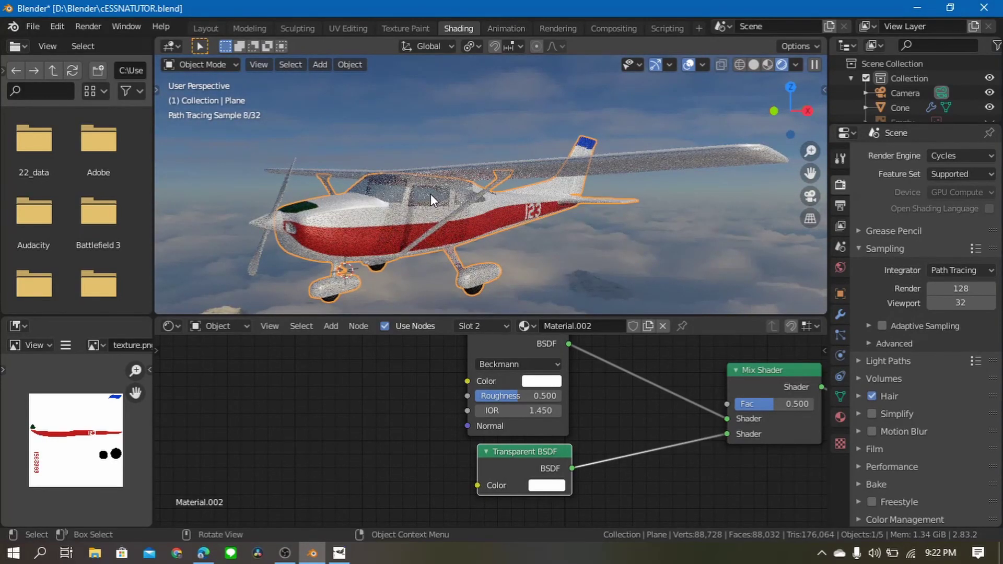